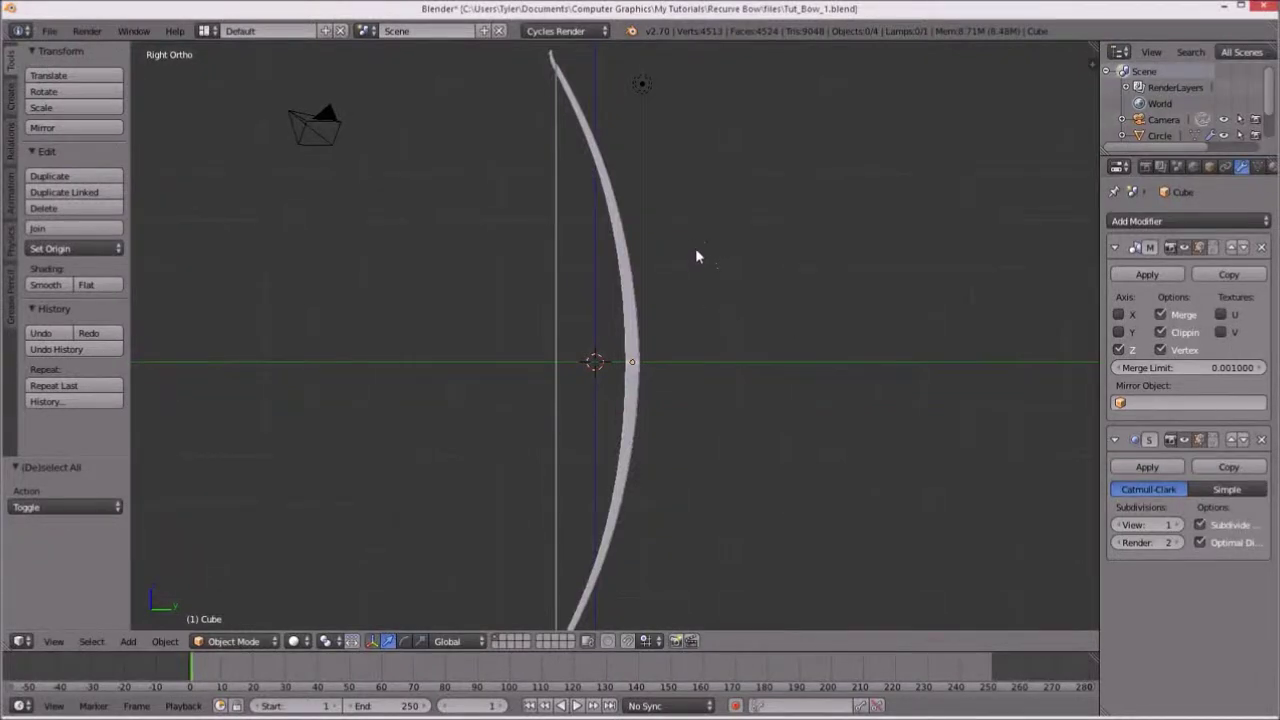
Drag the lamp to a new spot beside the bow, then switch to the CG Textures site.
{"action": "mouse_move", "coordinate": [712, 300]}
{"action": "middle_mouse_down"}
{"action": "mouse_move", "coordinate": [551, 340]}
{"action": "mouse_move", "coordinate": [574, 308]}
{"action": "middle_mouse_up"}
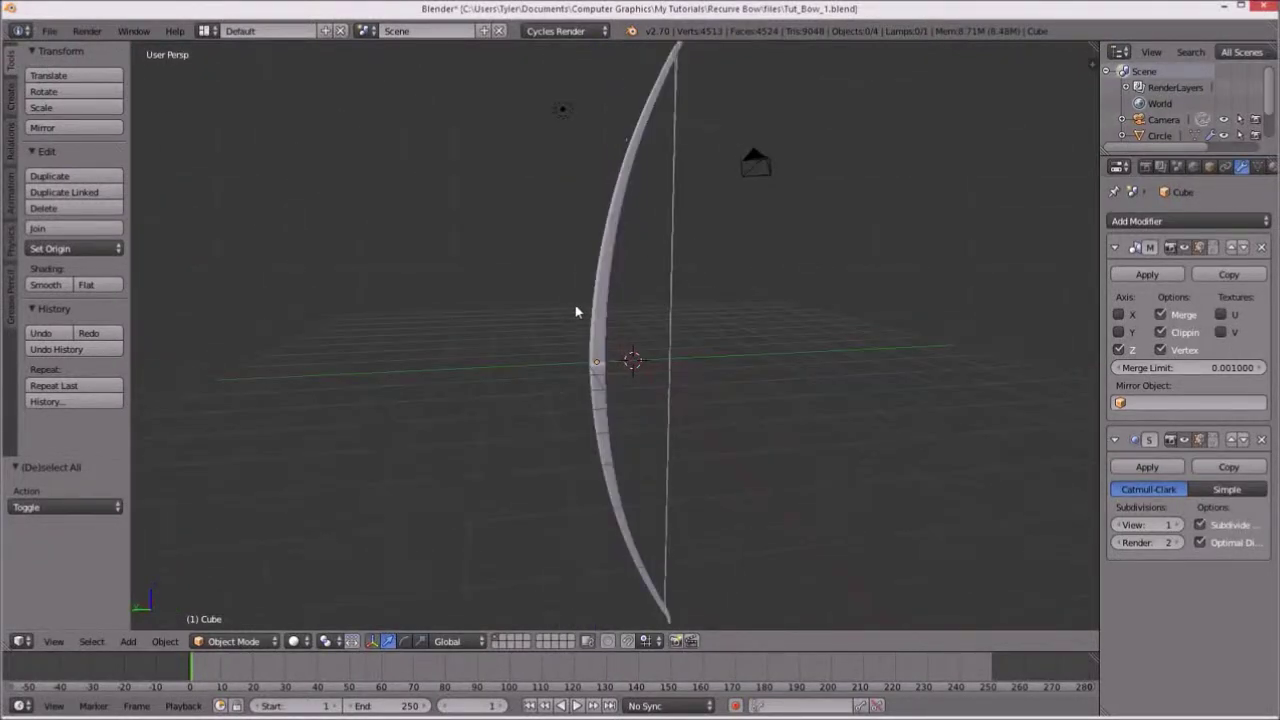
{"action": "mouse_move", "coordinate": [574, 308]}
{"action": "right_mouse_down"}
{"action": "mouse_move", "coordinate": [551, 355]}
{"action": "mouse_move", "coordinate": [543, 337]}
{"action": "right_mouse_up"}
{"action": "mouse_move", "coordinate": [543, 337]}
{"action": "middle_mouse_down"}
{"action": "mouse_move", "coordinate": [727, 334]}
{"action": "mouse_move", "coordinate": [730, 349]}
{"action": "mouse_move", "coordinate": [528, 528]}
{"action": "middle_mouse_up"}
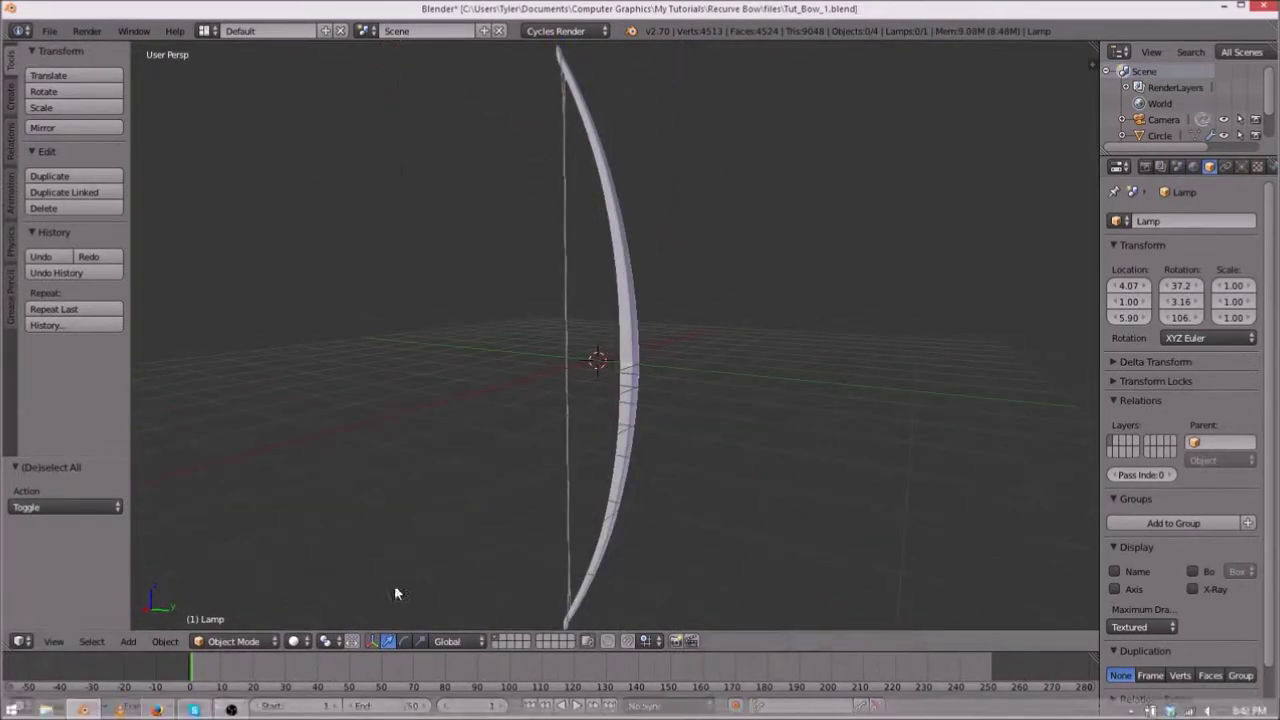
{"action": "left_click", "coordinate": [157, 710]}
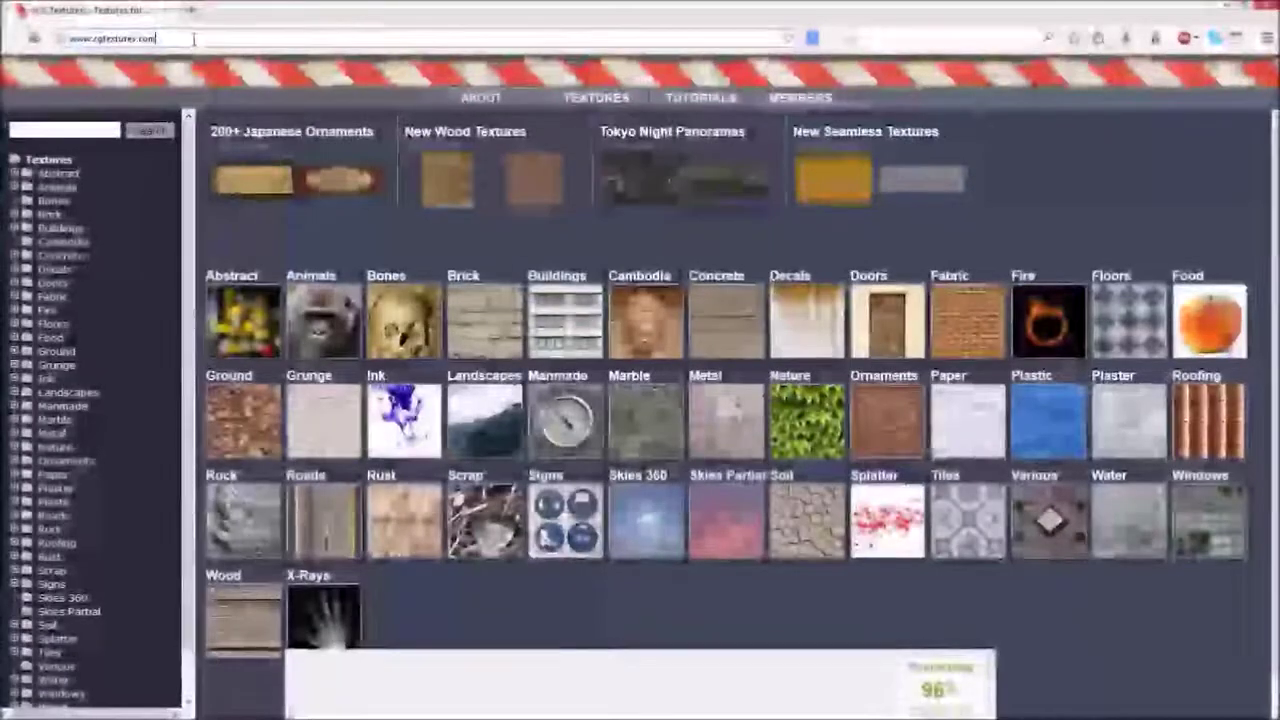
Load the CGTextures wood category page and open the Fine Wood collection.
{"action": "type", "text": "/"}
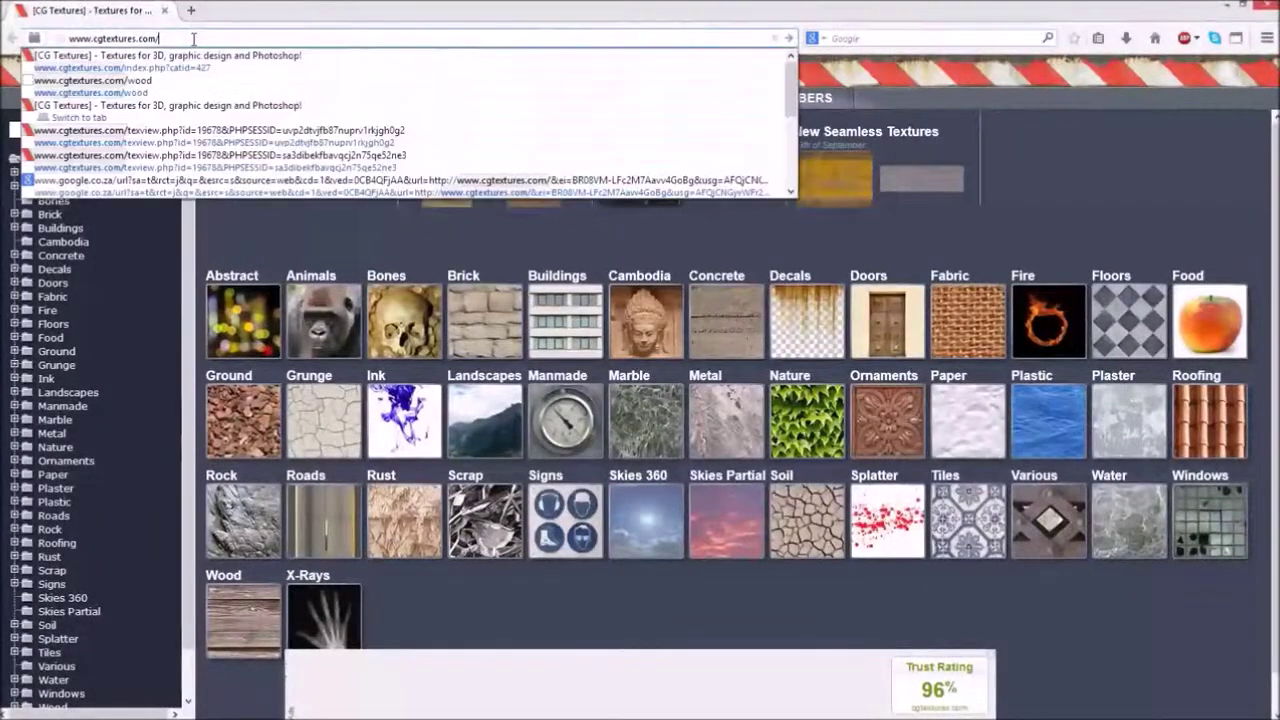
{"action": "key", "text": "Return"}
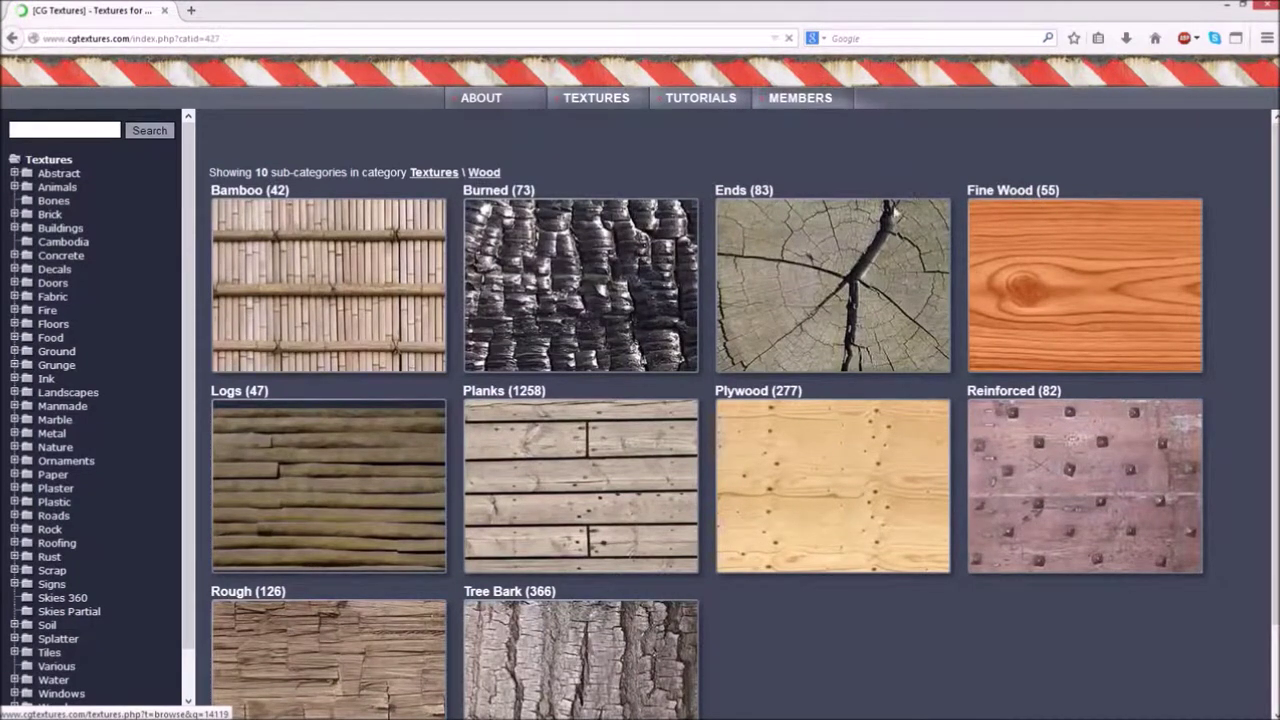
{"action": "left_click", "coordinate": [763, 192]}
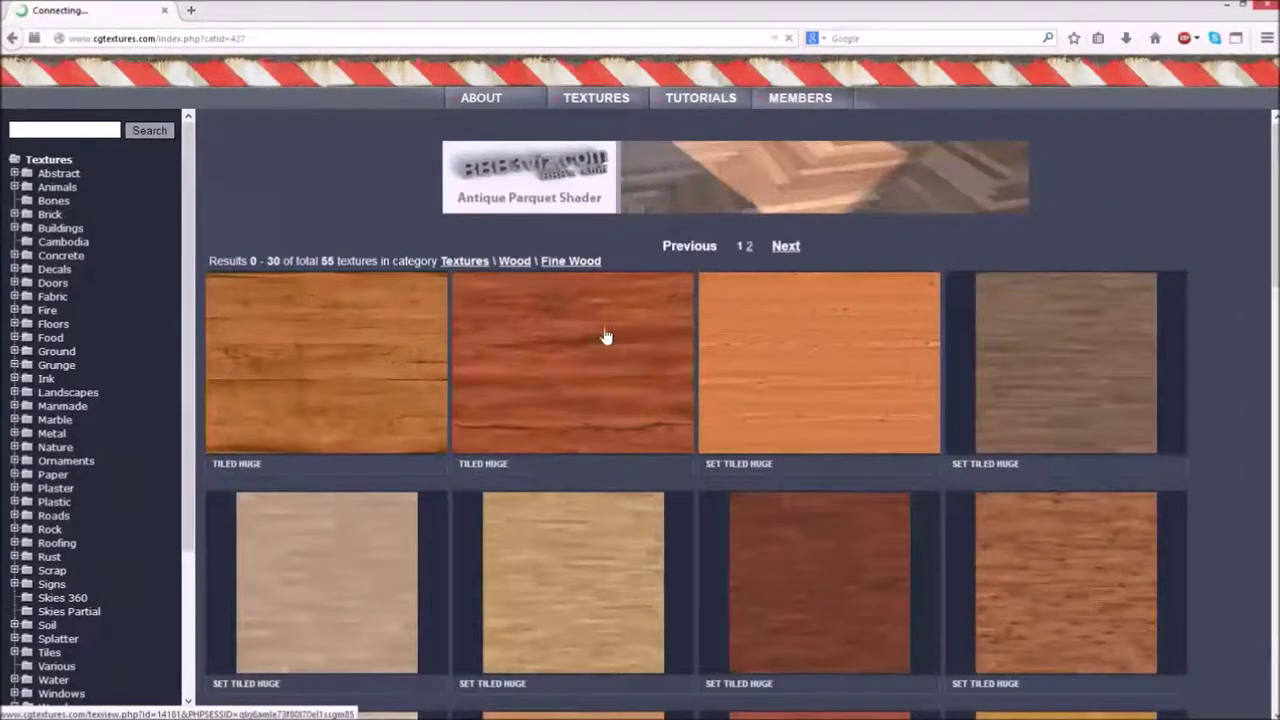
Scroll the Fine Wood results, open WoodFine0009, and return to Blender.
{"action": "scroll", "coordinate": [591, 271], "scroll_direction": "down", "scroll_amount": 2}
{"action": "scroll", "coordinate": [557, 366], "scroll_direction": "down", "scroll_amount": 1}
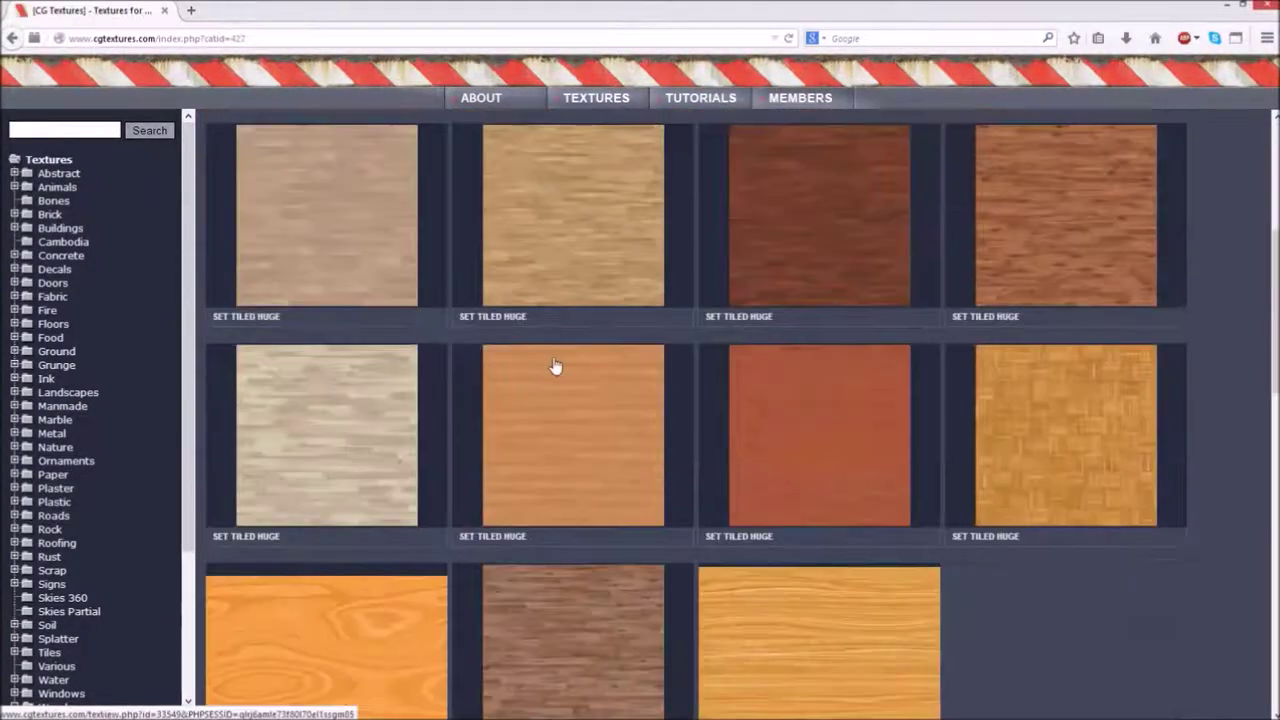
{"action": "scroll", "coordinate": [577, 374], "scroll_direction": "down", "scroll_amount": 3}
{"action": "scroll", "coordinate": [577, 374], "scroll_direction": "down", "scroll_amount": 2}
{"action": "scroll", "coordinate": [634, 334], "scroll_direction": "down", "scroll_amount": 3}
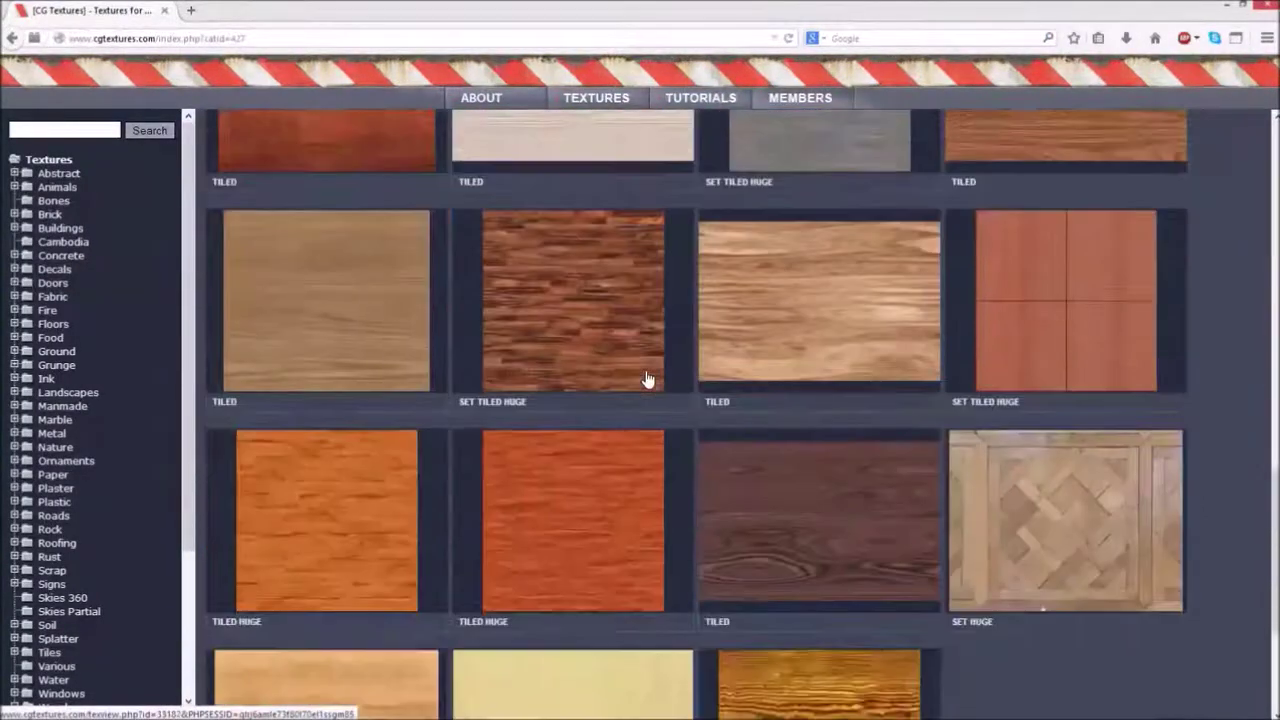
{"action": "scroll", "coordinate": [645, 374], "scroll_direction": "down", "scroll_amount": 2}
{"action": "left_click", "coordinate": [577, 410]}
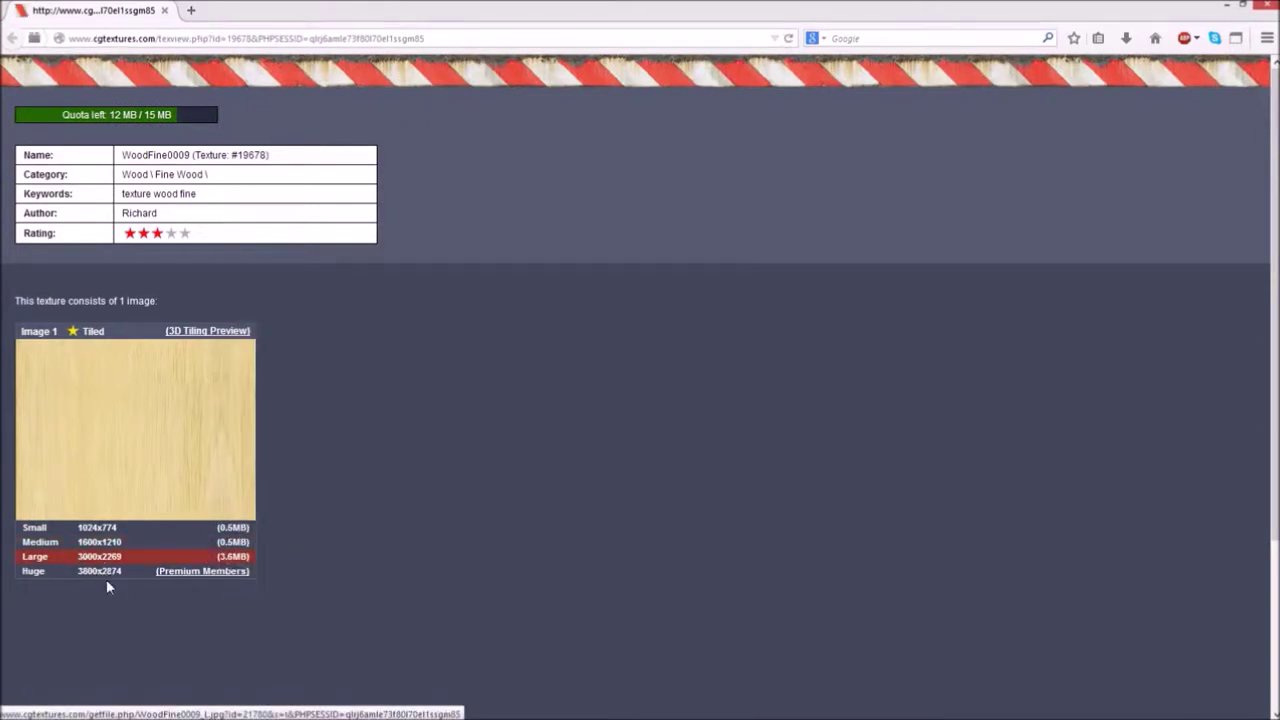
{"action": "left_click", "coordinate": [1270, 8]}
Select the bow and show its Material properties.
{"action": "mouse_move", "coordinate": [641, 221]}
{"action": "middle_mouse_down"}
{"action": "mouse_move", "coordinate": [560, 229]}
{"action": "mouse_move", "coordinate": [680, 229]}
{"action": "mouse_move", "coordinate": [566, 240]}
{"action": "mouse_move", "coordinate": [680, 263]}
{"action": "middle_mouse_up"}
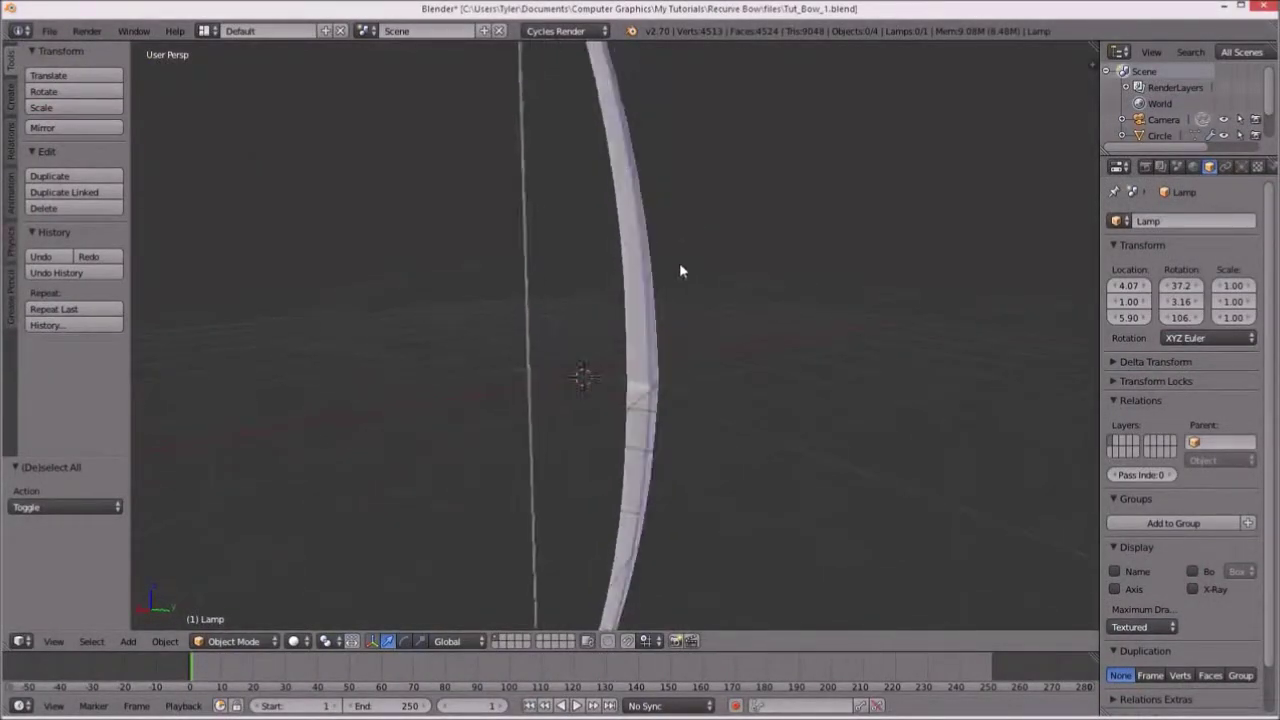
{"action": "right_click", "coordinate": [628, 280]}
{"action": "scroll", "coordinate": [628, 280], "scroll_direction": "down", "scroll_amount": 2}
{"action": "mouse_move", "coordinate": [624, 343]}
{"action": "middle_mouse_down"}
{"action": "mouse_move", "coordinate": [614, 350]}
{"action": "mouse_move", "coordinate": [643, 351]}
{"action": "middle_mouse_up"}
{"action": "scroll", "coordinate": [1241, 170], "scroll_direction": "right", "scroll_amount": 2}
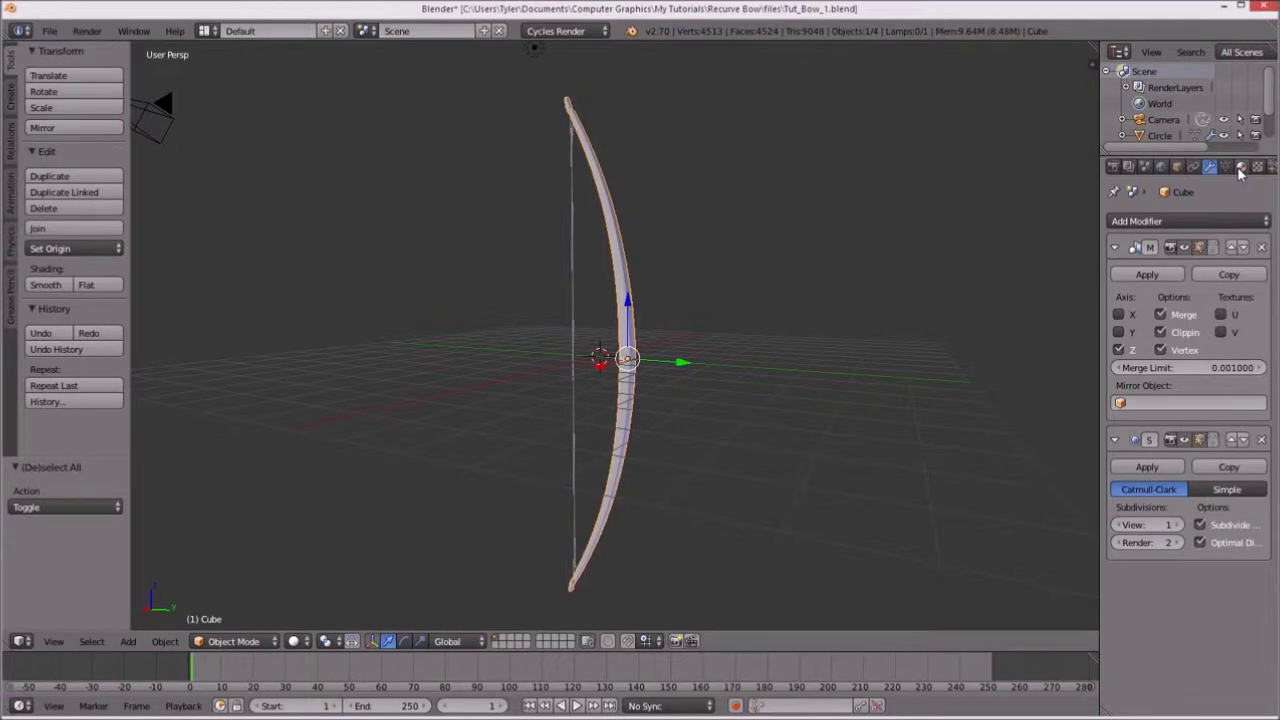
{"action": "left_click", "coordinate": [1240, 168]}
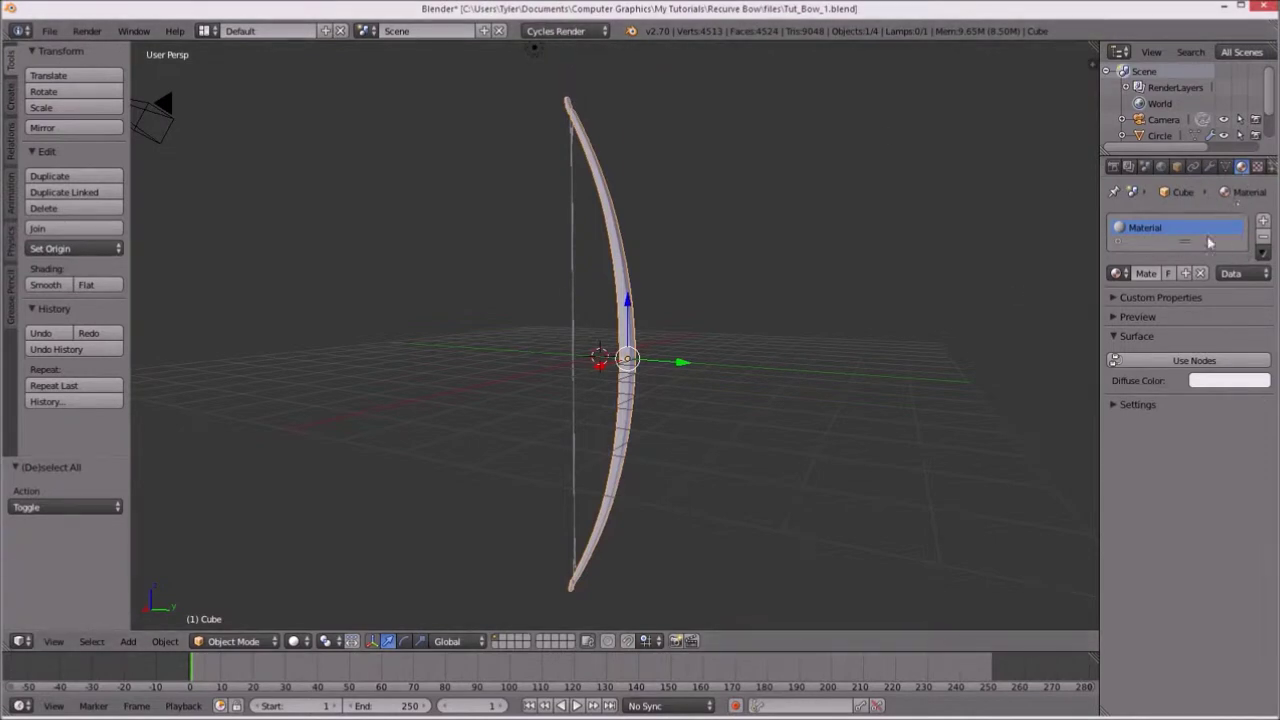
Confirm Cycles Render stays the active render engine.
{"action": "left_click", "coordinate": [562, 32]}
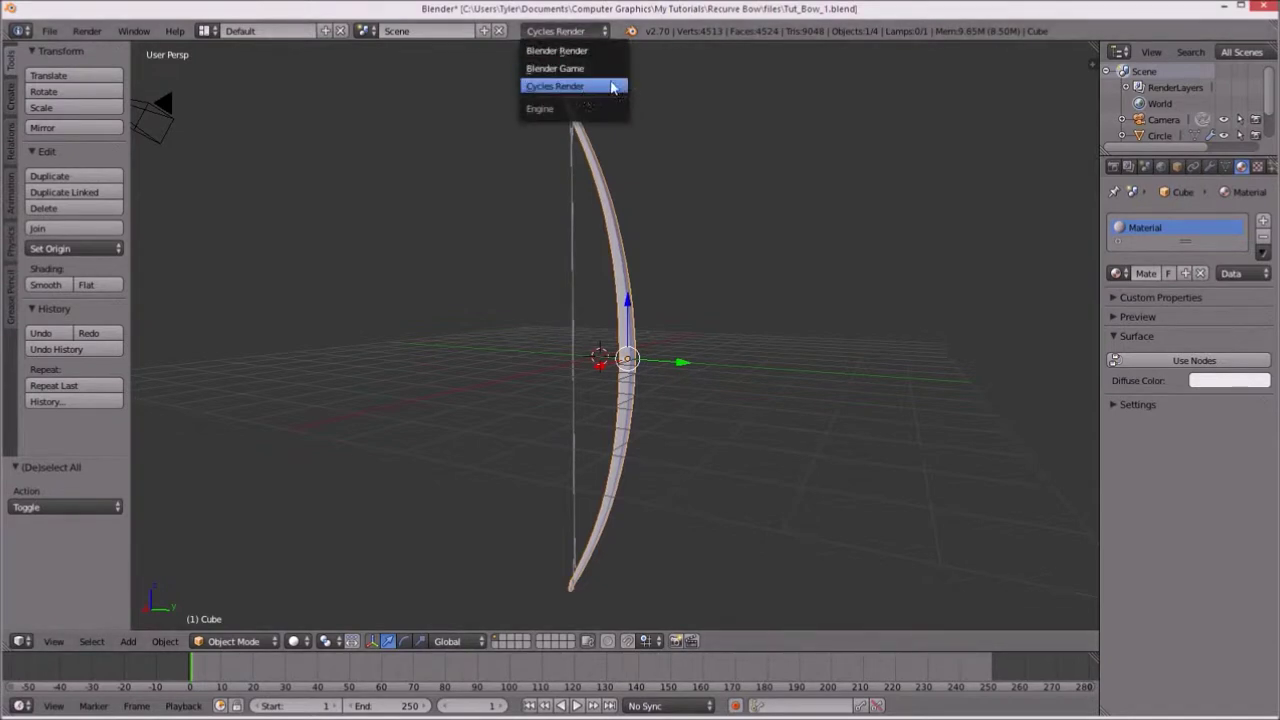
{"action": "left_click", "coordinate": [574, 86]}
{"action": "left_click", "coordinate": [569, 31]}
{"action": "left_click", "coordinate": [585, 87]}
{"action": "left_click", "coordinate": [562, 31]}
{"action": "left_click", "coordinate": [575, 86]}
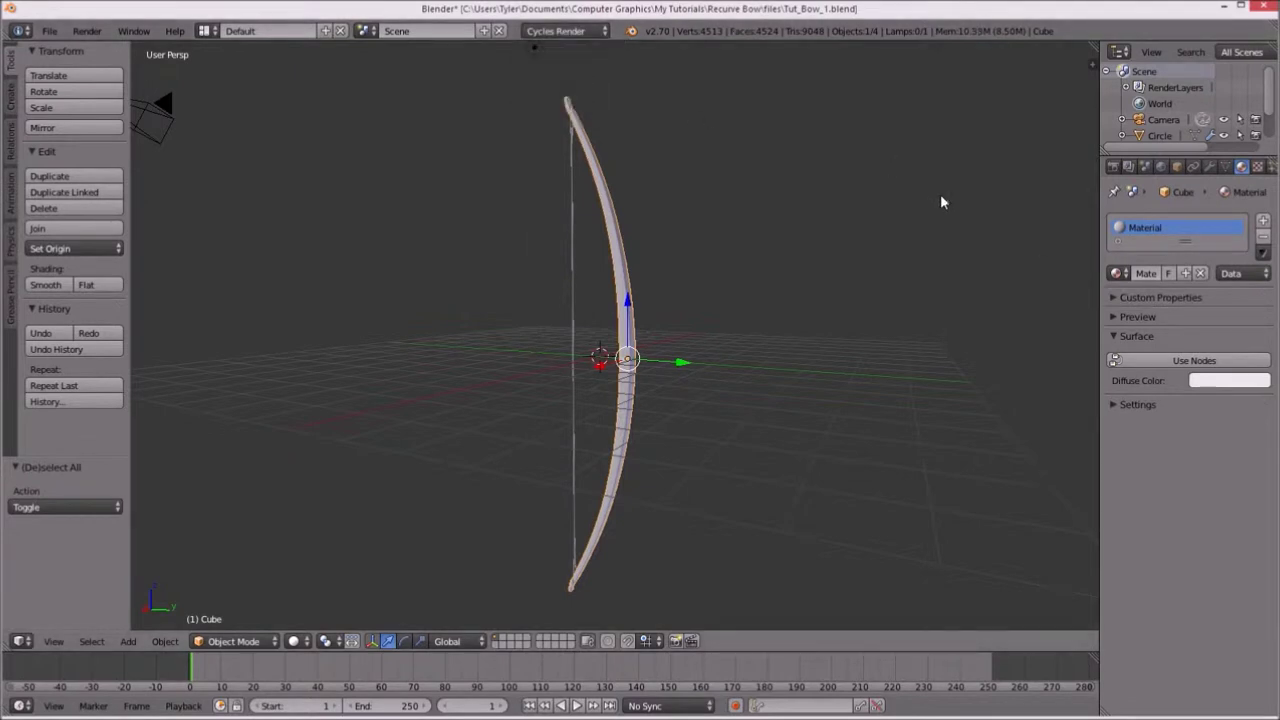
Enable Use Nodes on the bow's material and name it WoodTexture.
{"action": "left_click", "coordinate": [1177, 361]}
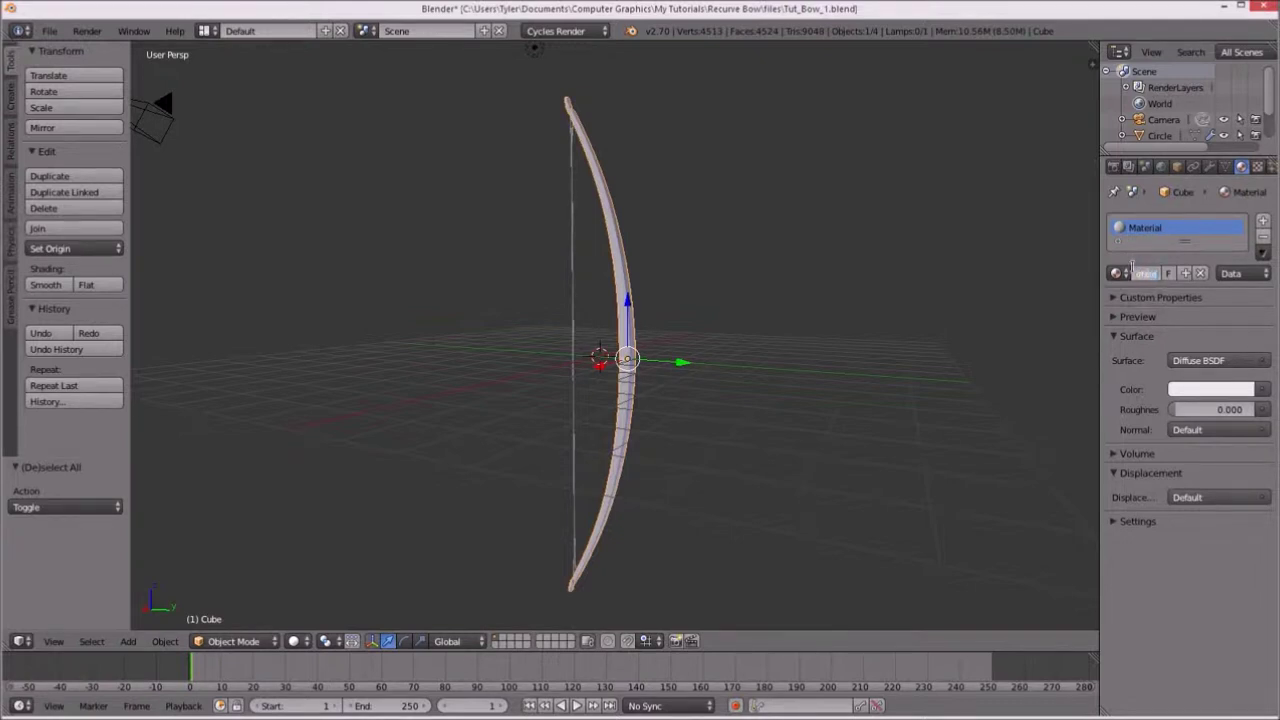
{"action": "type", "text": "WoodTexture"}
{"action": "key", "text": "Return"}
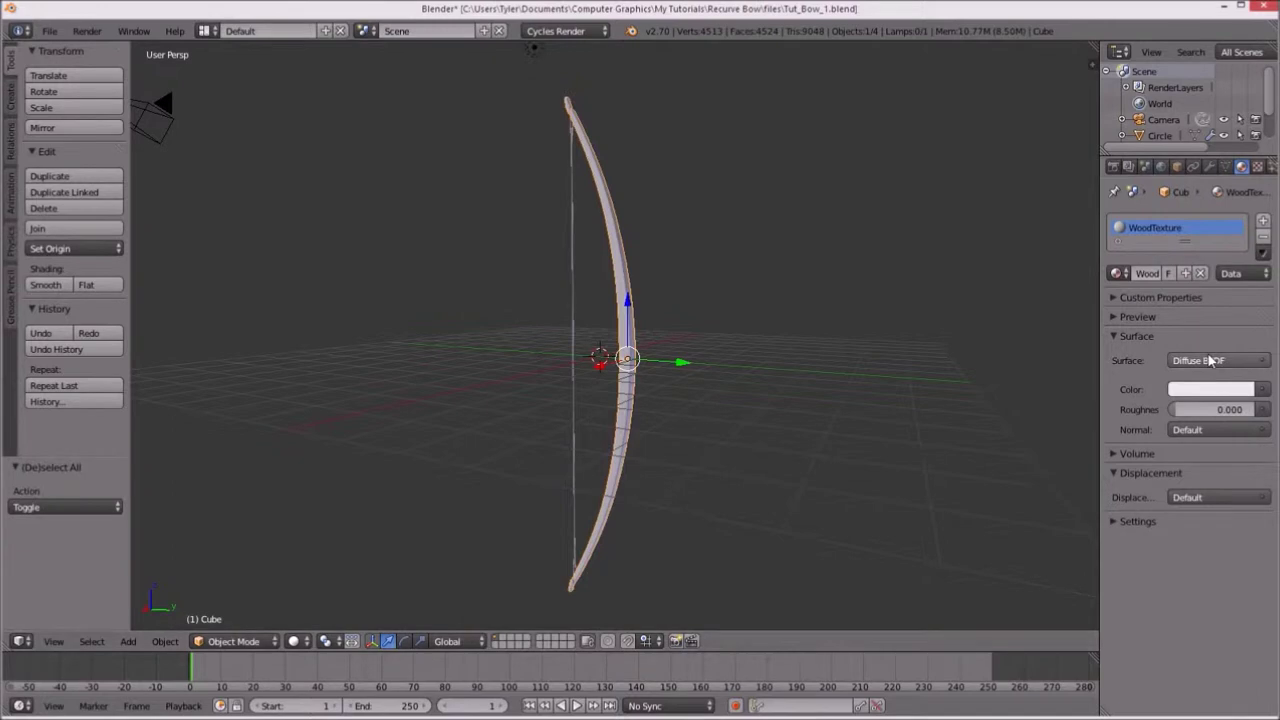
Change the material's surface shader from Diffuse BSDF to Mix Shader.
{"action": "left_click", "coordinate": [1208, 361]}
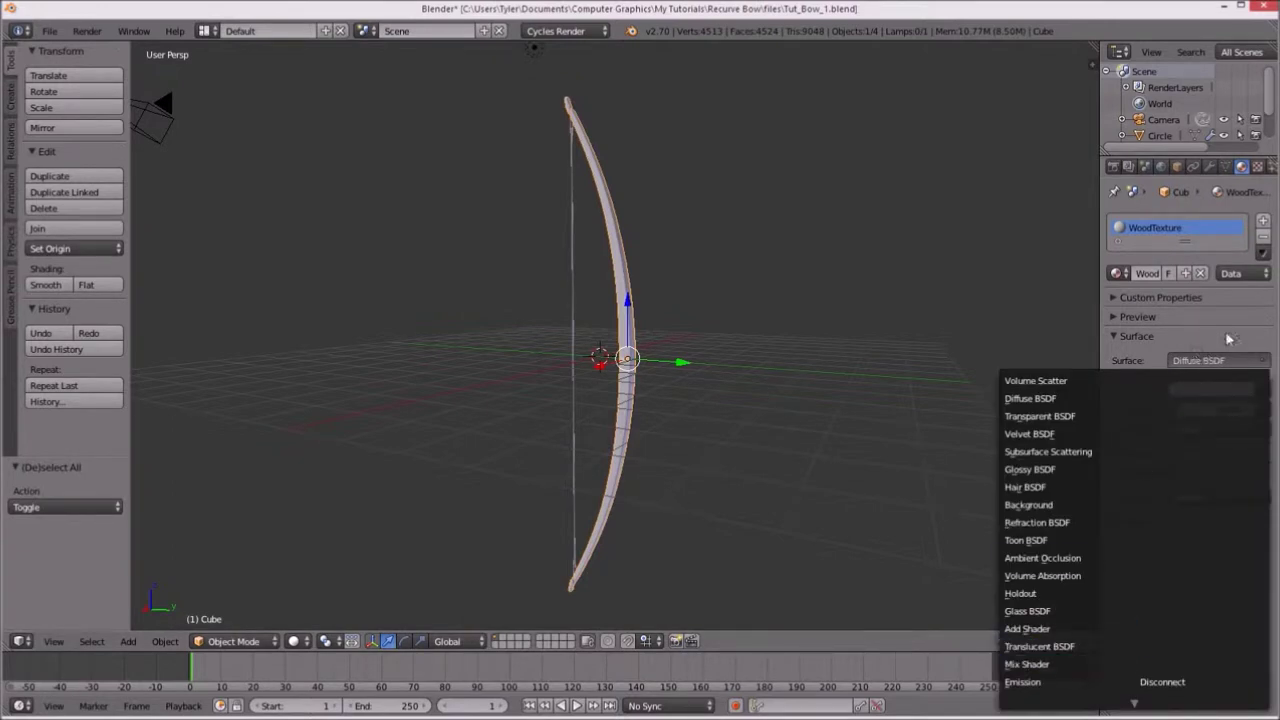
{"action": "left_click", "coordinate": [1226, 322]}
{"action": "left_click", "coordinate": [1226, 320]}
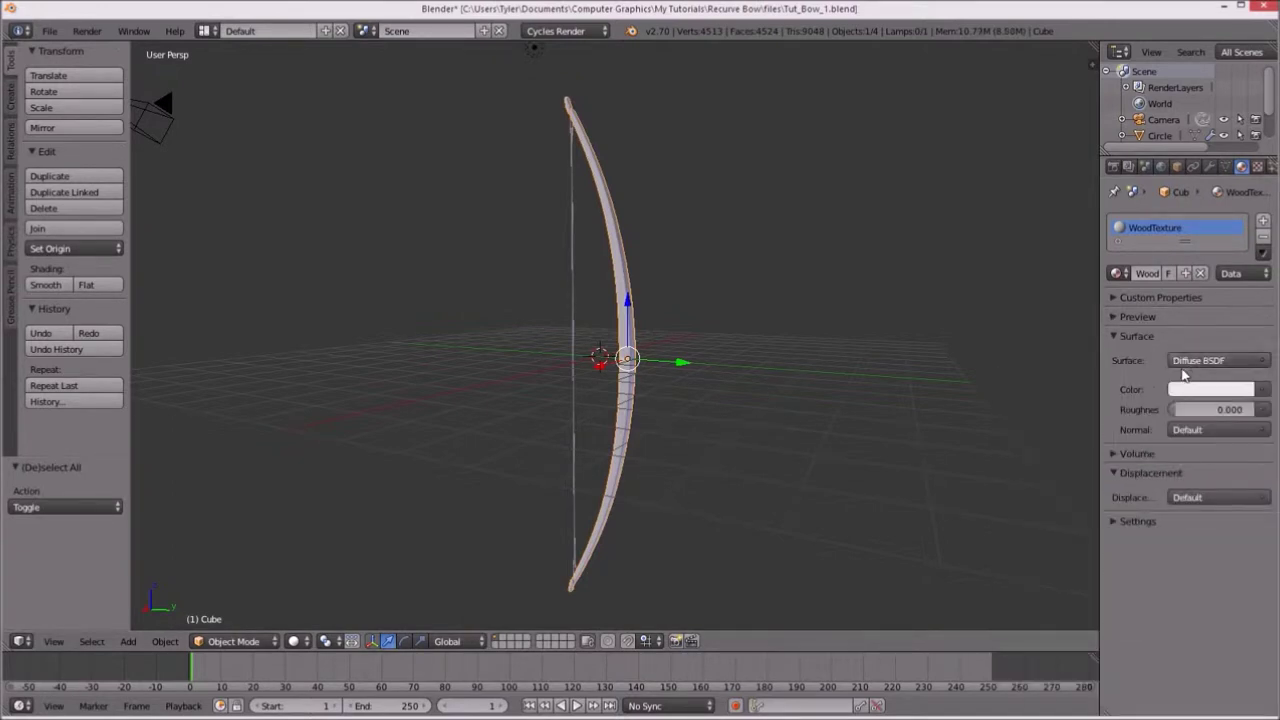
{"action": "left_click", "coordinate": [1214, 362]}
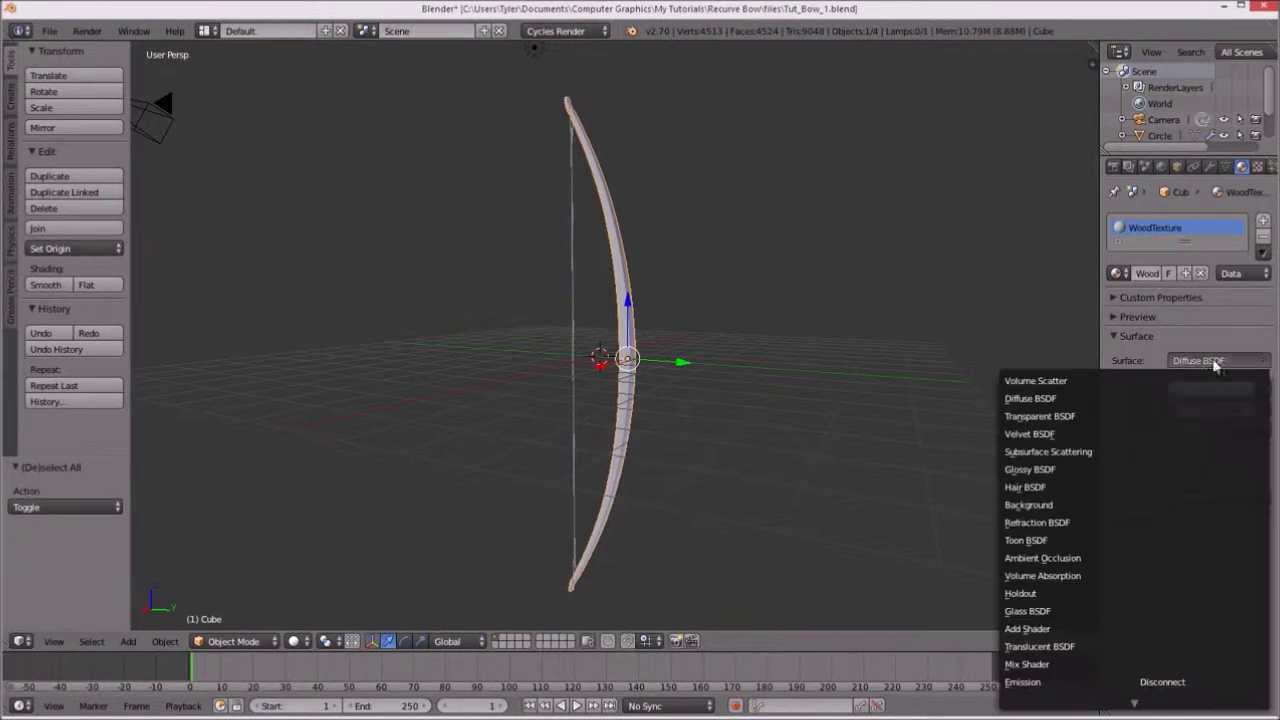
{"action": "left_click", "coordinate": [1056, 670]}
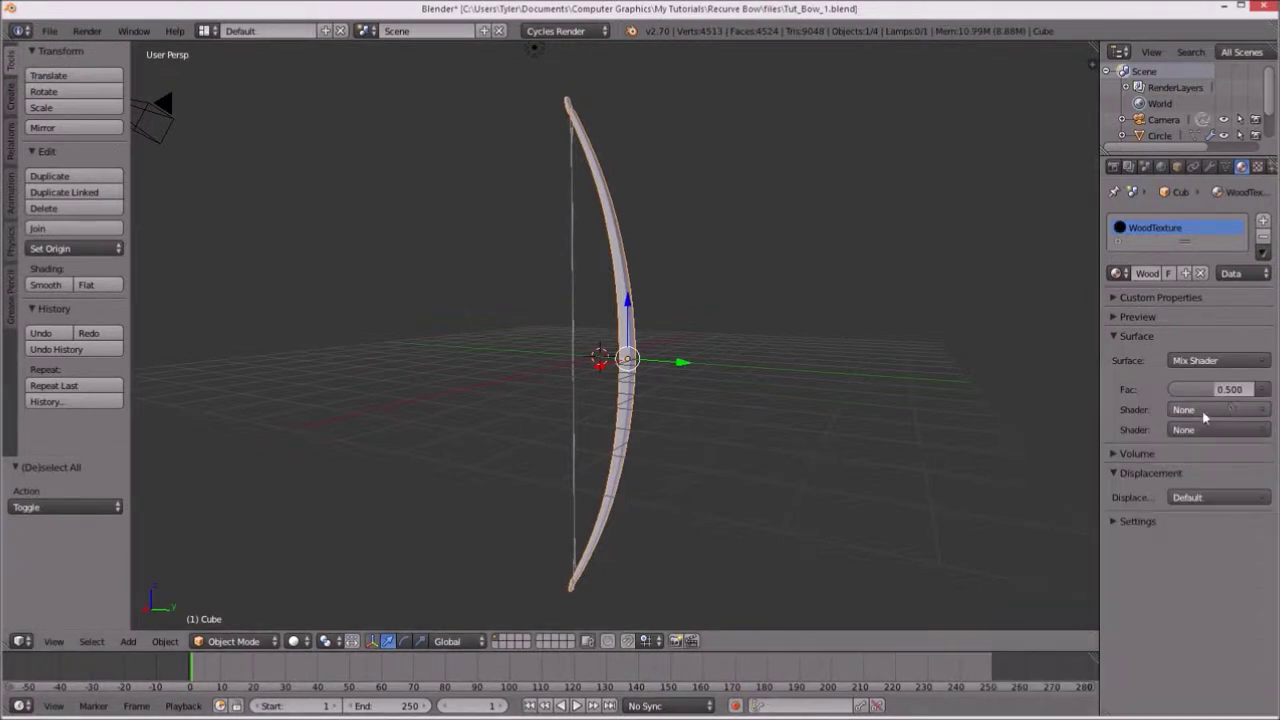
Fill the Mix Shader slots with Diffuse BSDF first and Glossy BSDF second.
{"action": "left_click", "coordinate": [1198, 411]}
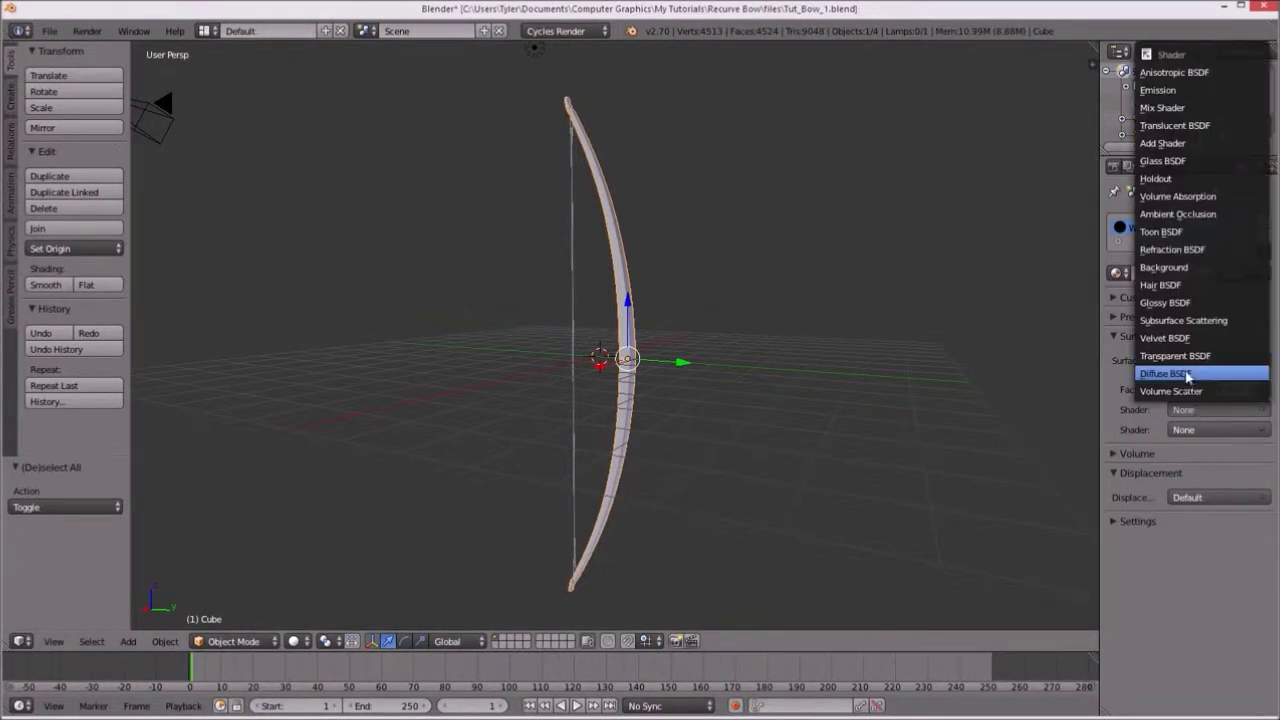
{"action": "left_click", "coordinate": [1187, 375]}
{"action": "left_click", "coordinate": [1198, 490]}
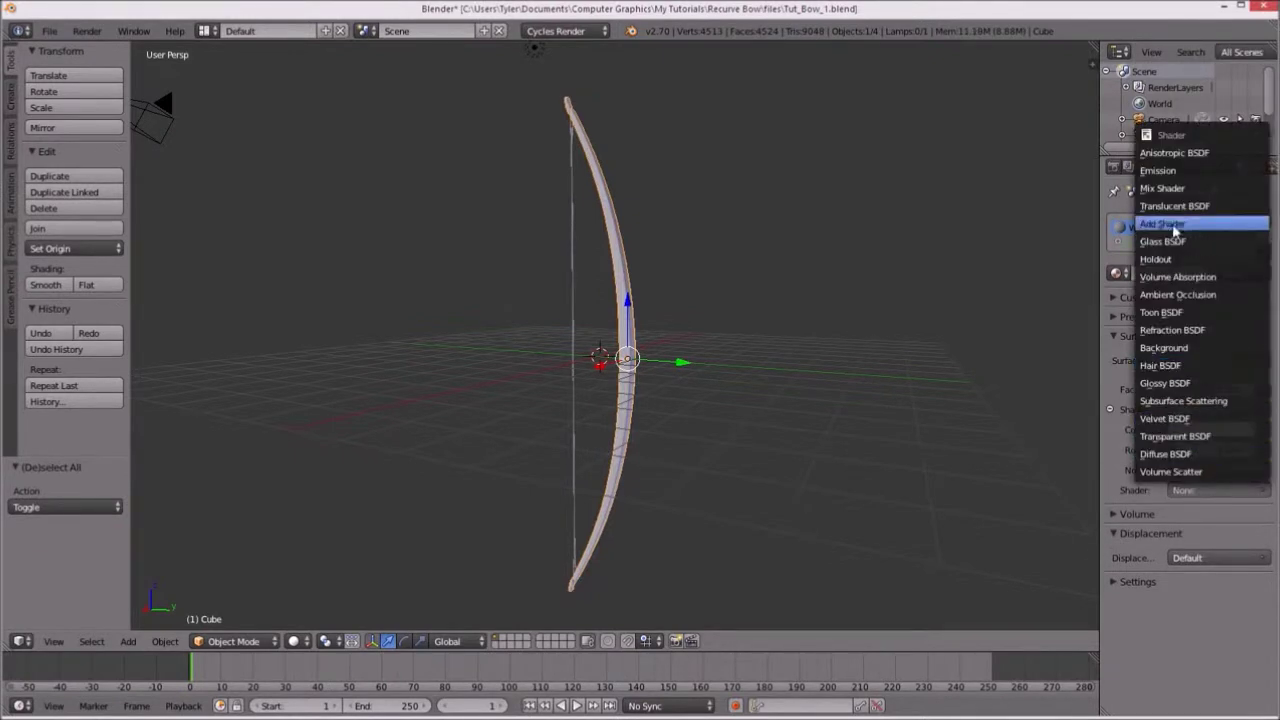
{"action": "left_click", "coordinate": [1186, 384]}
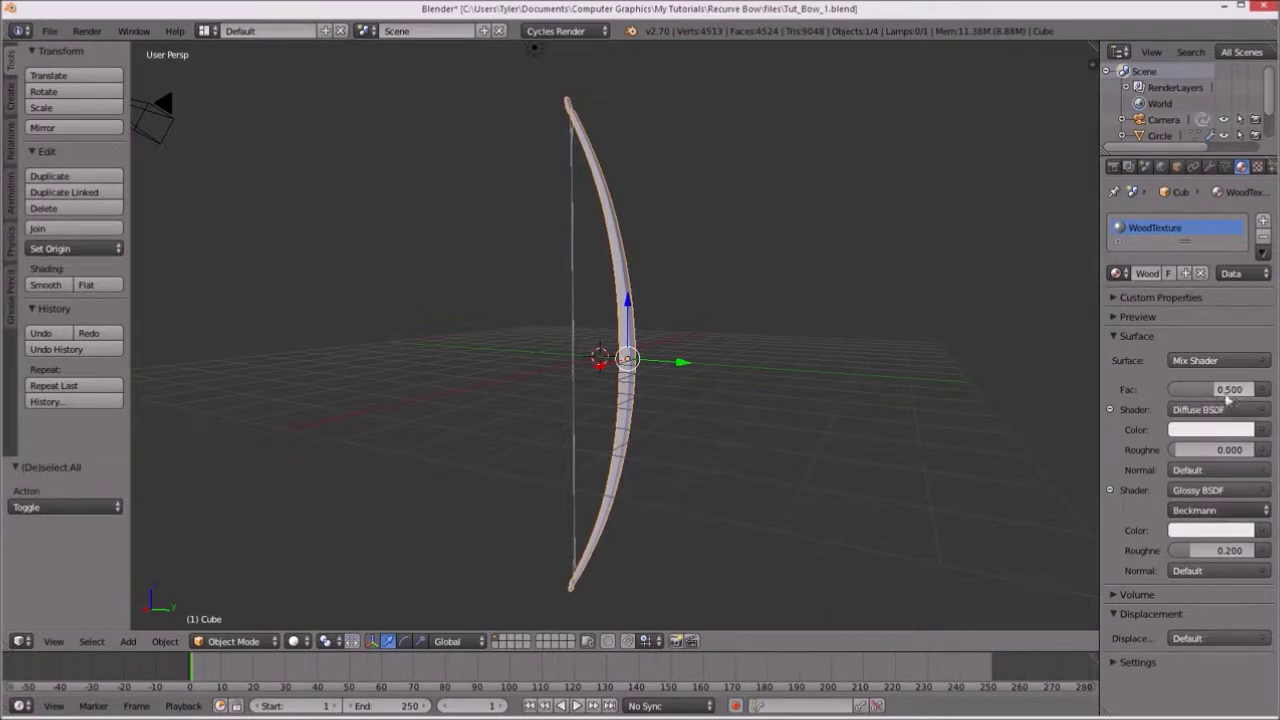
Preview the scene through the camera, then delete the small cube.
{"action": "key", "text": "shift+z"}
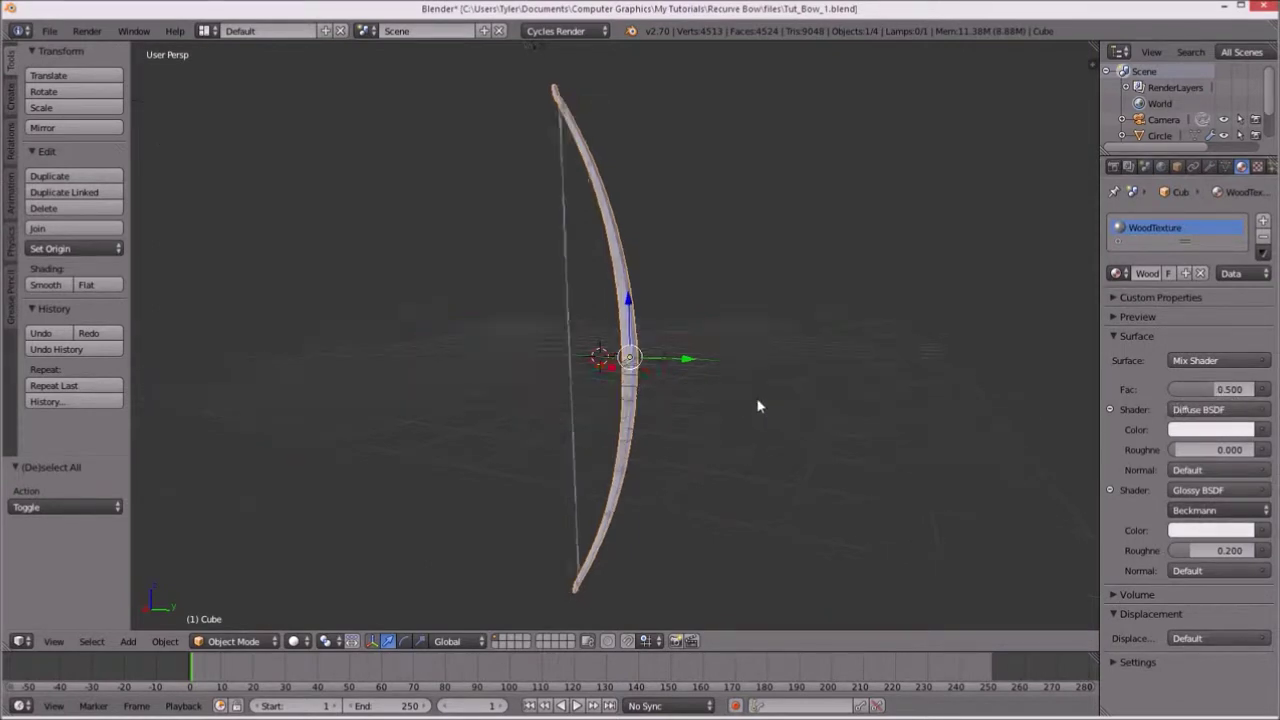
{"action": "key", "text": "KP_0"}
{"action": "scroll", "coordinate": [736, 387], "scroll_direction": "down", "scroll_amount": 3}
{"action": "key", "text": "shift+z"}
{"action": "middle_click_drag", "start_coordinate": [773, 363], "coordinate": [668, 280]}
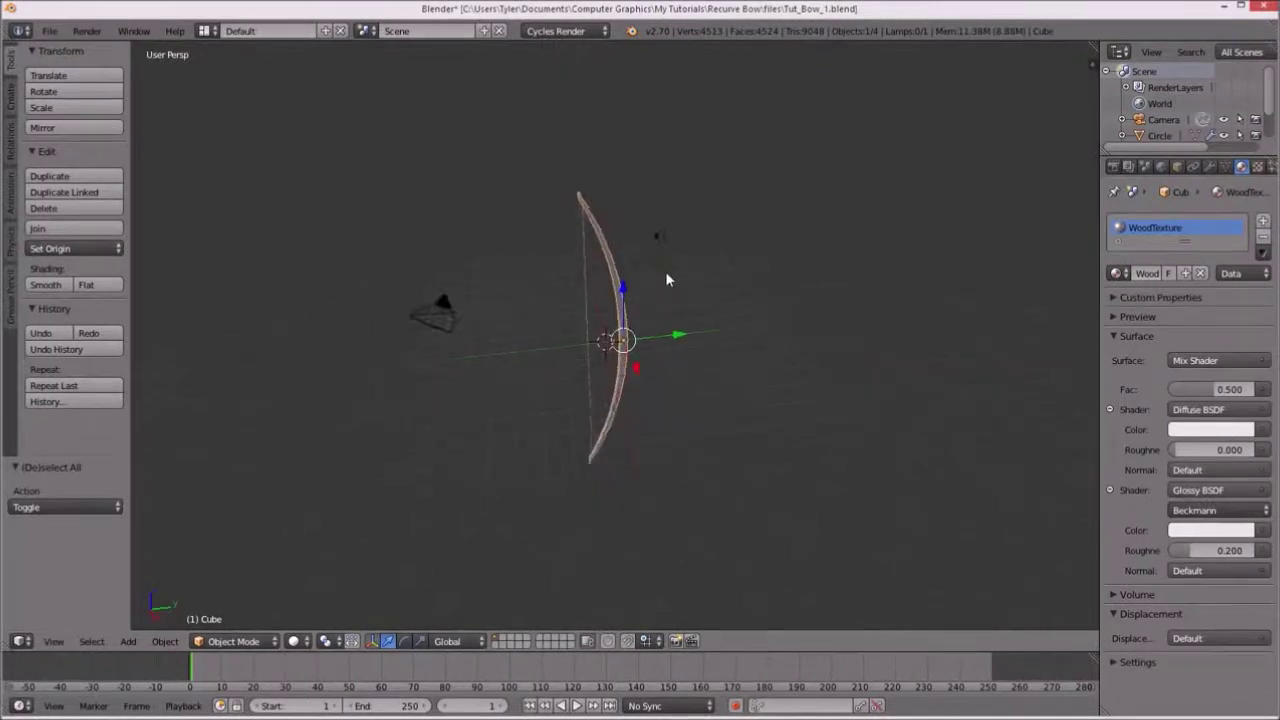
{"action": "key", "text": "x"}
Add a plane to the scene.
{"action": "left_click", "coordinate": [663, 246]}
{"action": "key", "text": "shift+a"}
{"action": "left_click", "coordinate": [720, 245]}
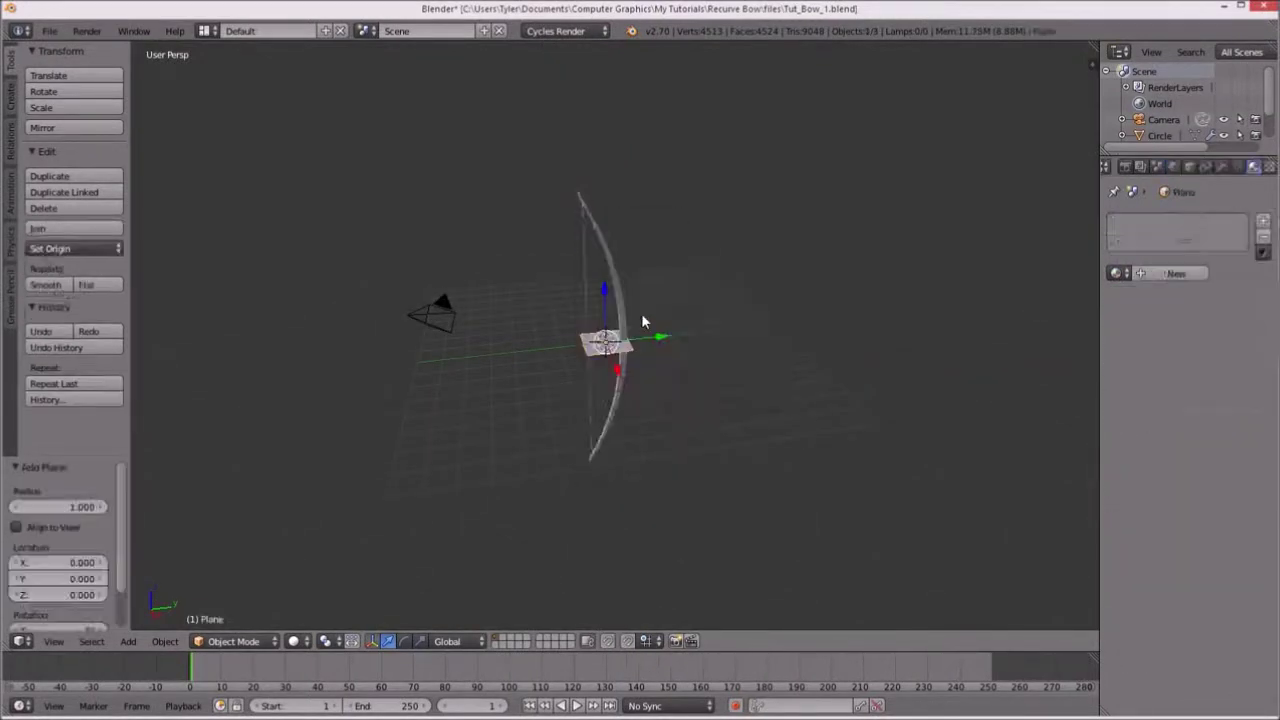
{"action": "key", "text": "g"}
{"action": "key", "text": "y"}
{"action": "right_click", "coordinate": [717, 329]}
{"action": "middle_click_drag", "start_coordinate": [717, 329], "coordinate": [734, 274]}
Tilt the plane about X and raise it along Z above the bow.
{"action": "key", "text": "r"}
{"action": "key", "text": "x"}
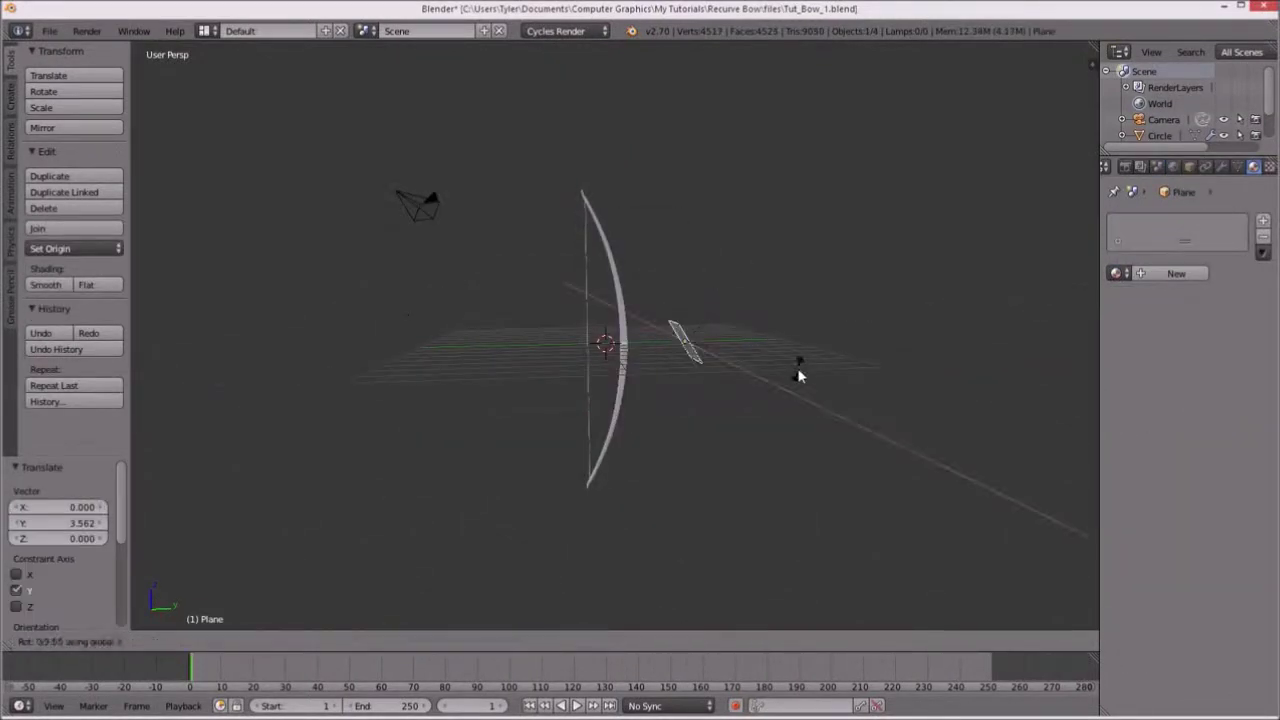
{"action": "left_click", "coordinate": [800, 372]}
{"action": "key", "text": "g"}
{"action": "key", "text": "z"}
{"action": "left_click", "coordinate": [714, 198]}
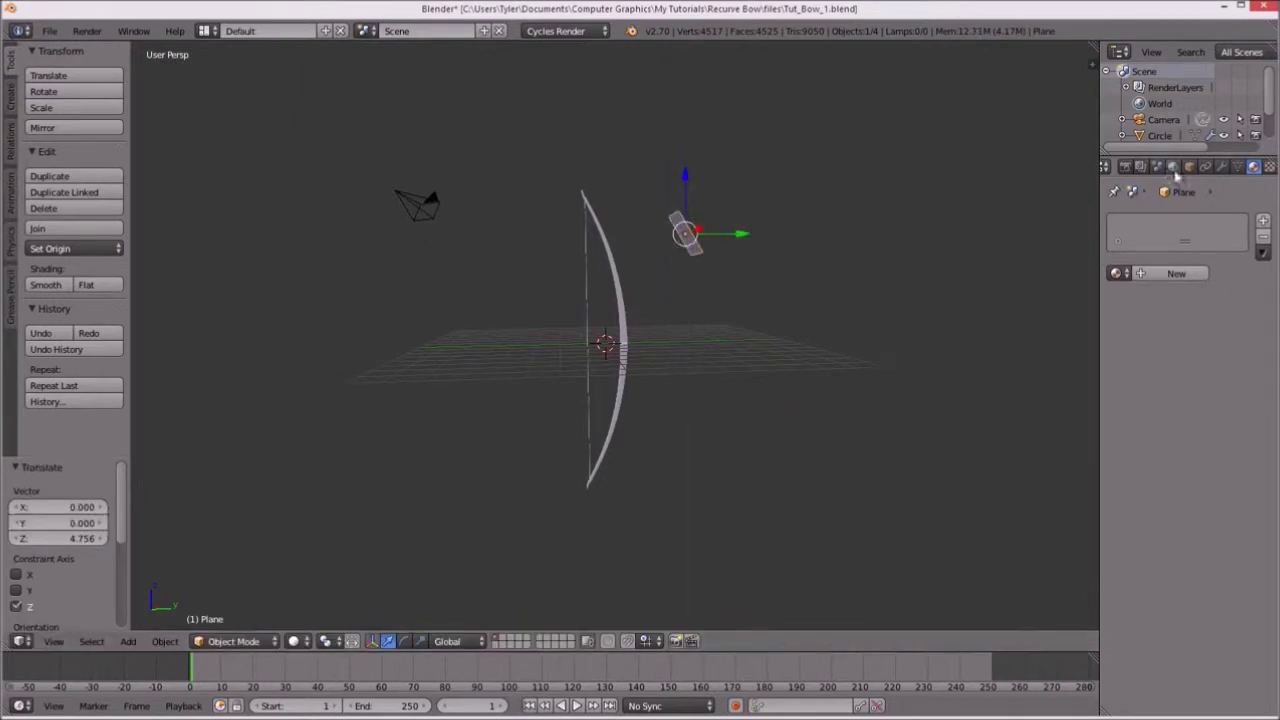
Give the plane a new Emission material with strength 5.
{"action": "left_click", "coordinate": [1176, 273]}
{"action": "left_click", "coordinate": [1200, 360]}
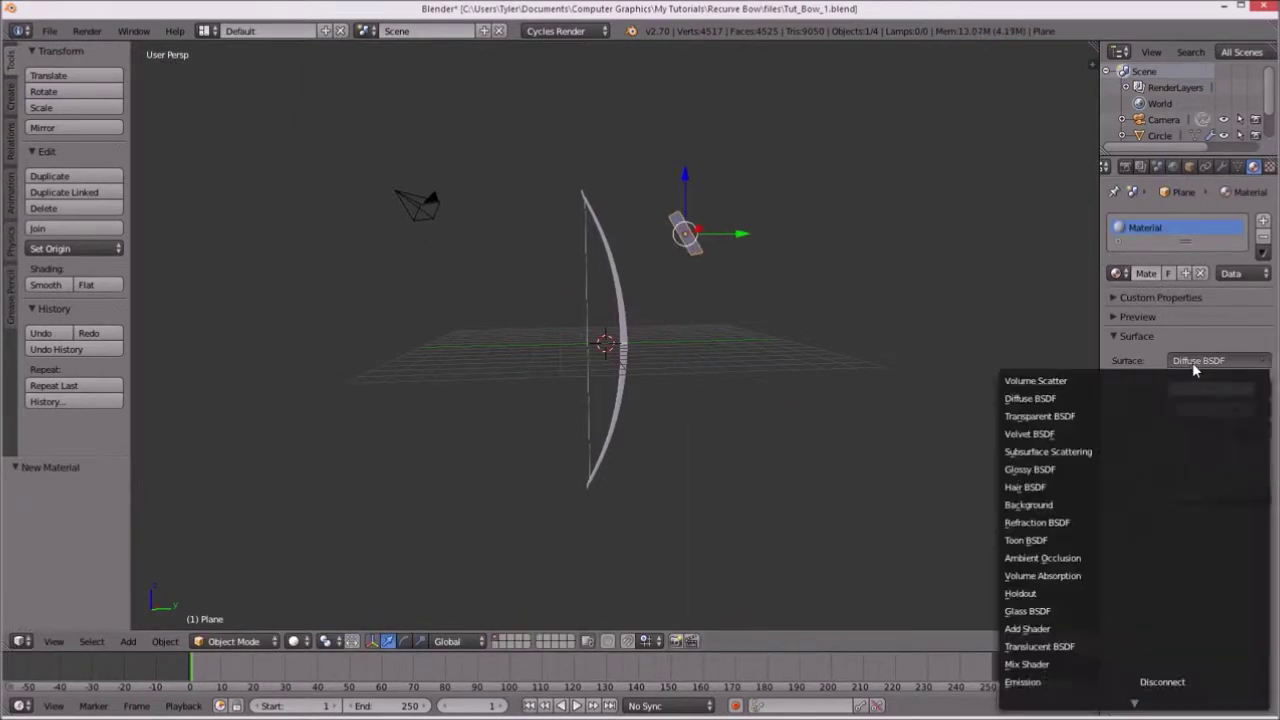
{"action": "left_click", "coordinate": [1045, 680]}
{"action": "left_click", "coordinate": [1221, 407]}
{"action": "type", "text": "5"}
{"action": "key", "text": "Return"}
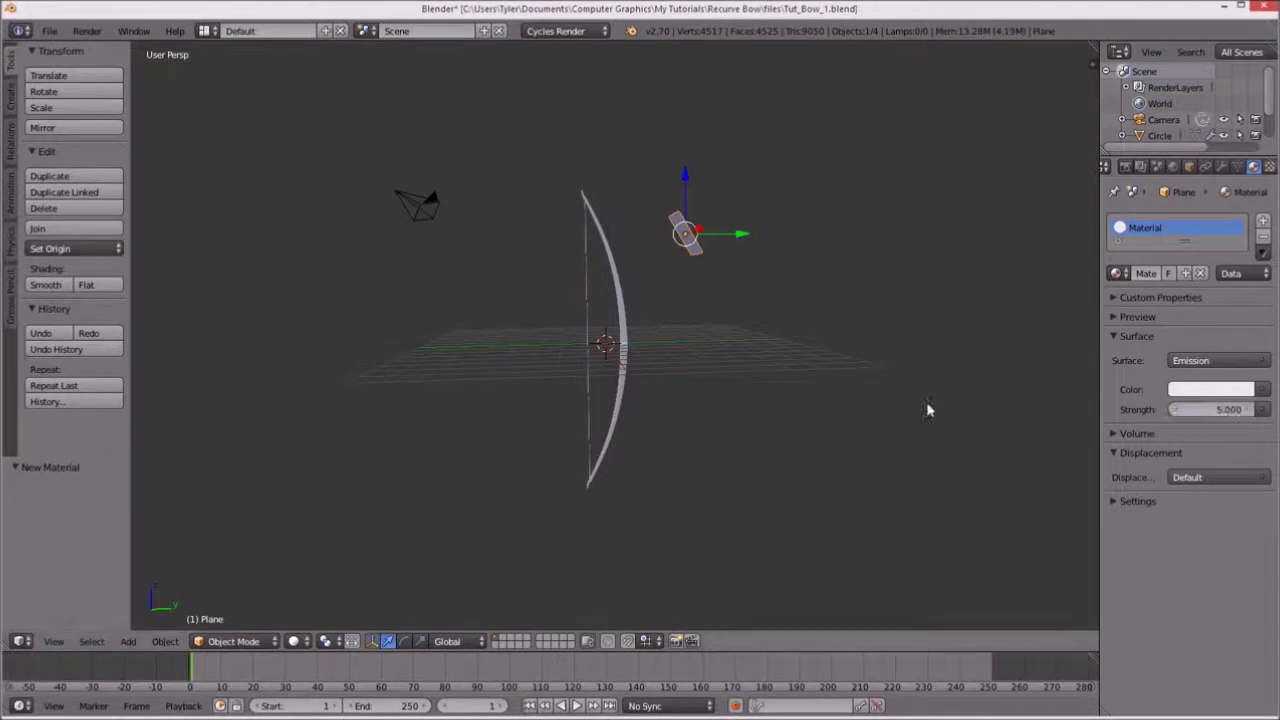
Fly the scene camera to a new viewpoint.
{"action": "key", "text": "KP_0"}
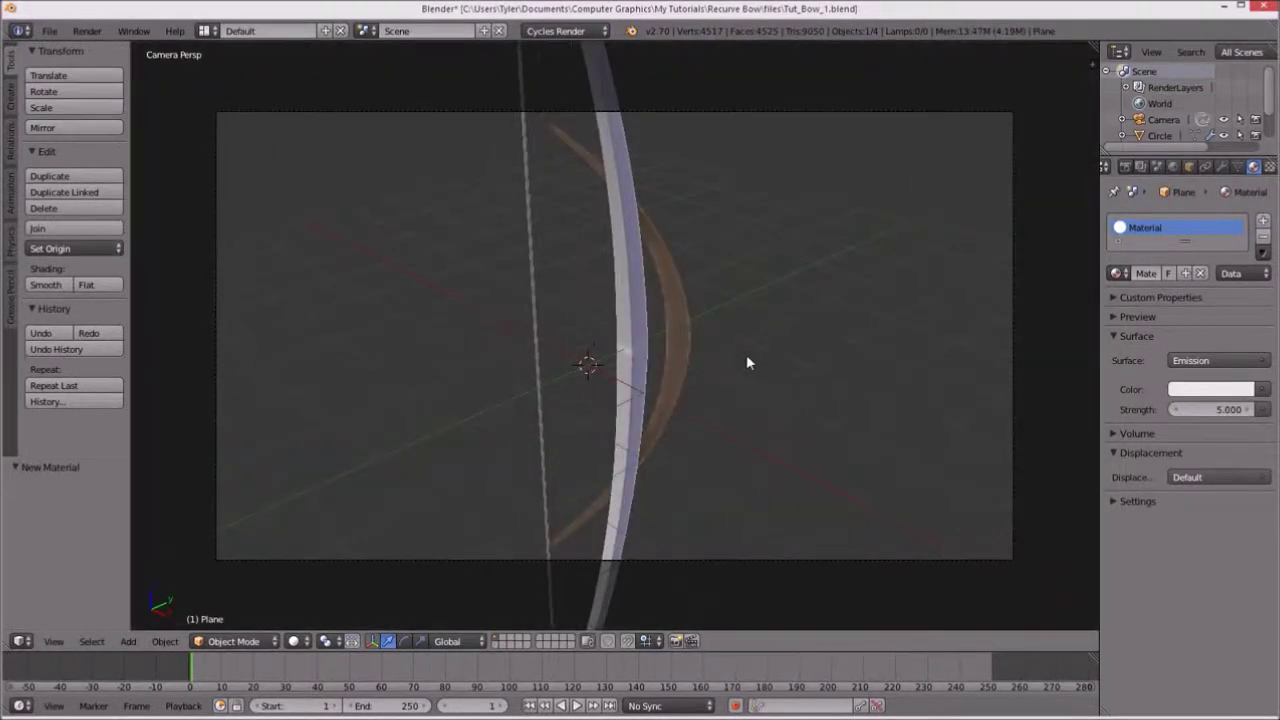
{"action": "key", "text": "shift+f"}
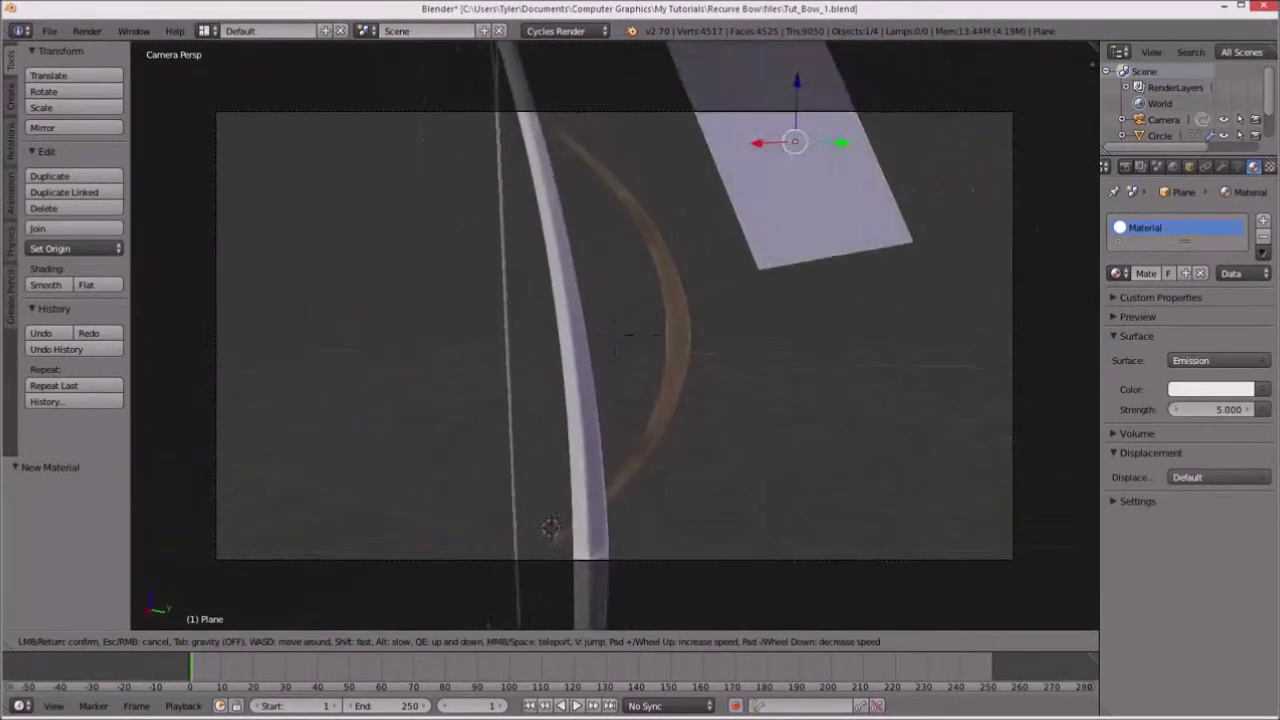
{"action": "left_click", "coordinate": [709, 303]}
Turn off the bow reference image under Background Images in the sidebar.
{"action": "key", "text": "n"}
{"action": "scroll", "coordinate": [1010, 378], "scroll_direction": "down", "scroll_amount": 3}
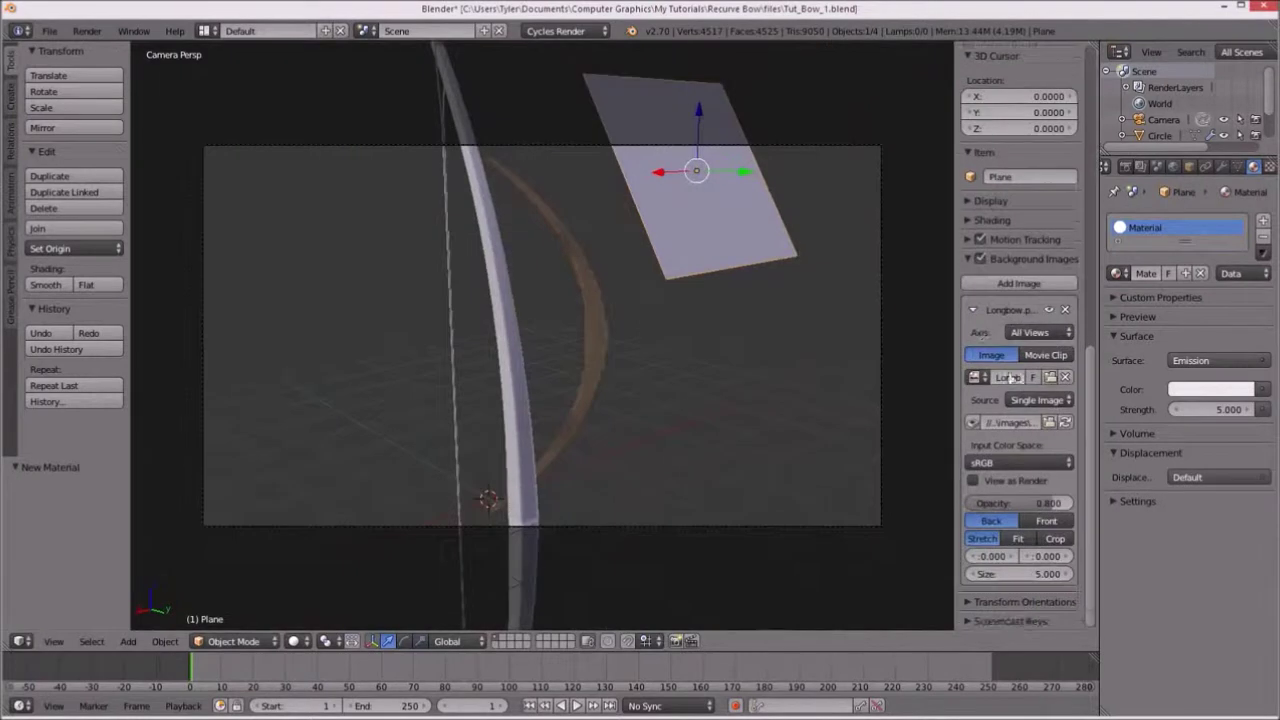
{"action": "left_click", "coordinate": [980, 259]}
{"action": "key", "text": "n"}
Return to camera view and draw a render border around a small section of the bow limb.
{"action": "middle_click_drag", "start_coordinate": [674, 328], "coordinate": [684, 325]}
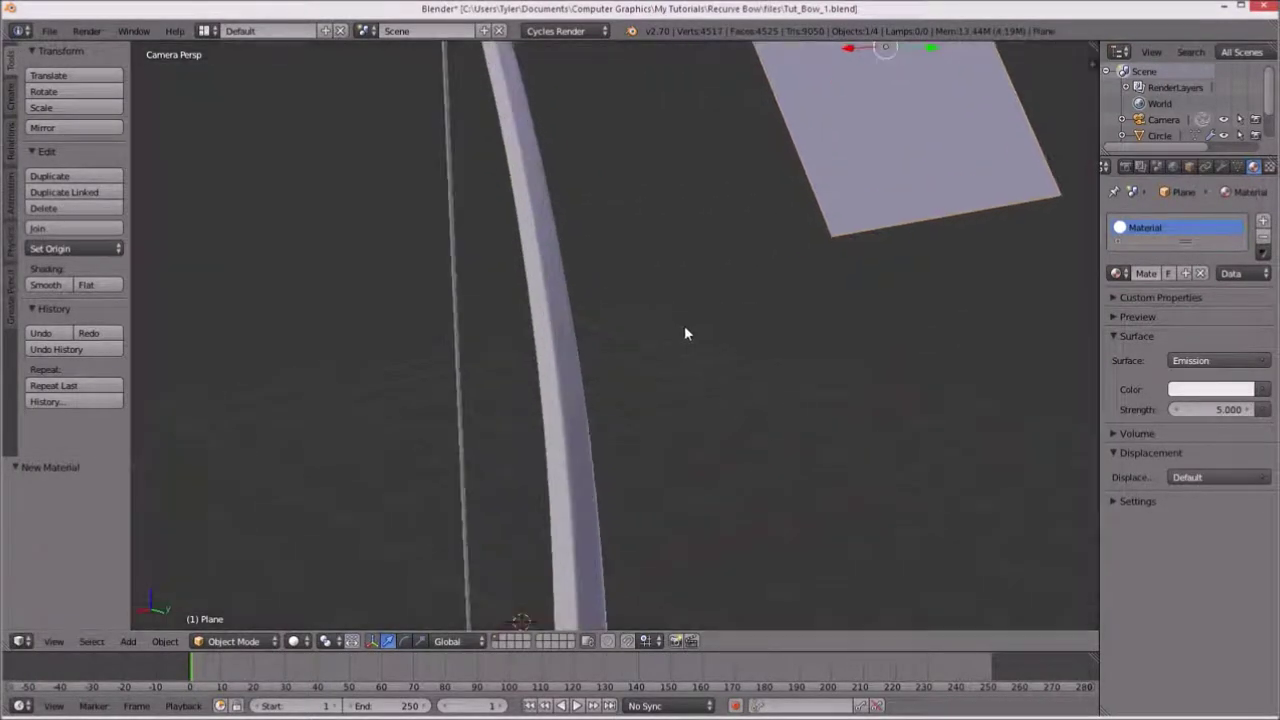
{"action": "scroll", "coordinate": [660, 330], "scroll_direction": "down", "scroll_amount": 6}
{"action": "key", "text": "KP_0"}
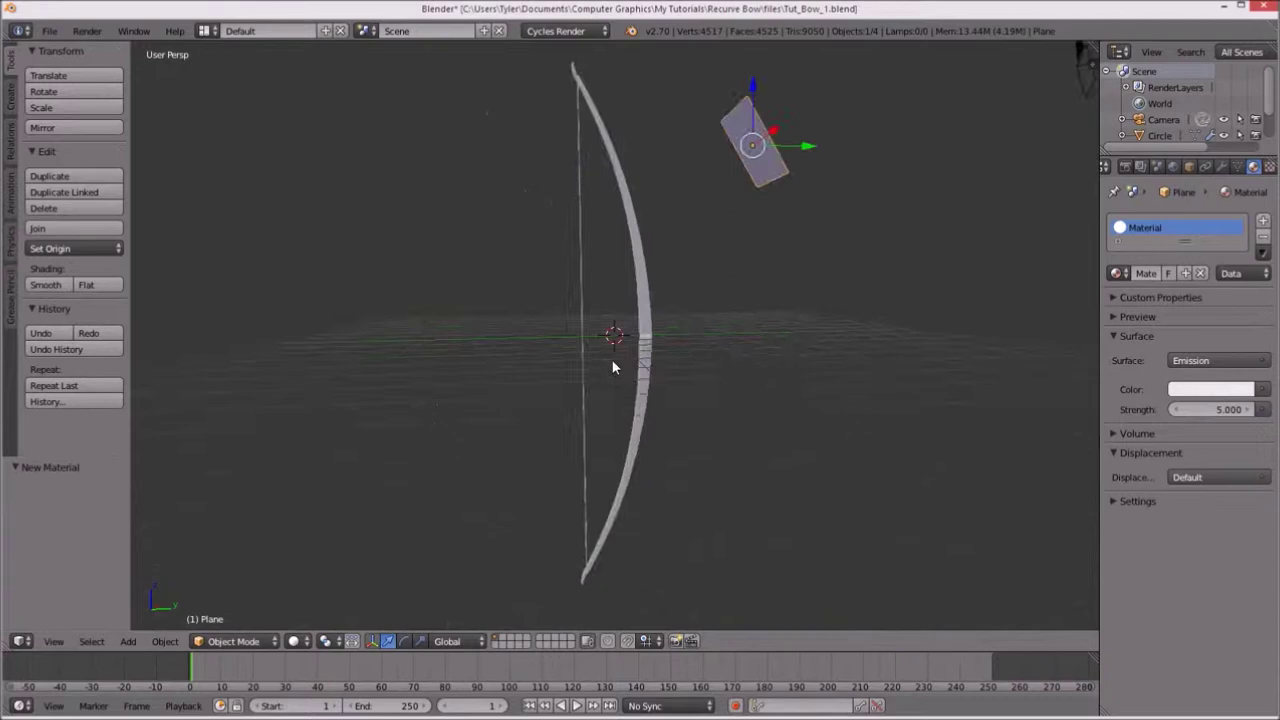
{"action": "key", "text": "ctrl+b"}
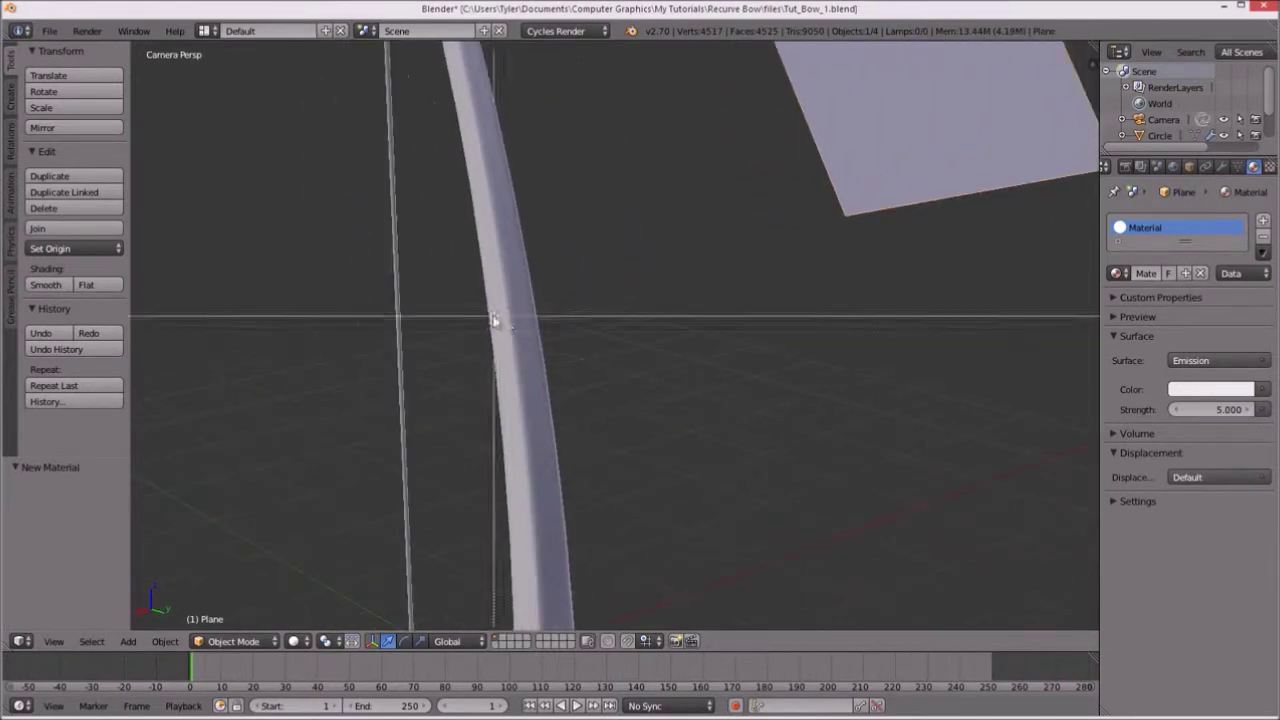
{"action": "left_click_drag", "start_coordinate": [470, 316], "coordinate": [498, 625]}
Switch viewport shading to Rendered and select the bow.
{"action": "left_click", "coordinate": [298, 641]}
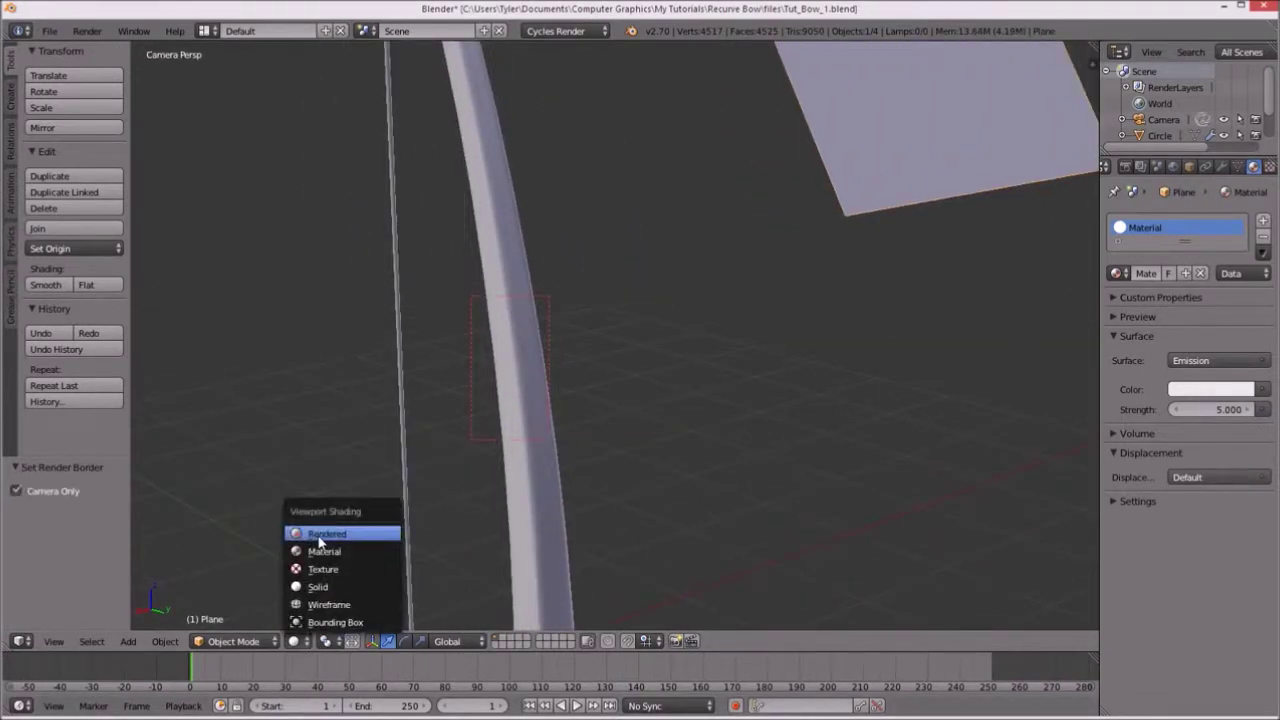
{"action": "left_click", "coordinate": [318, 532]}
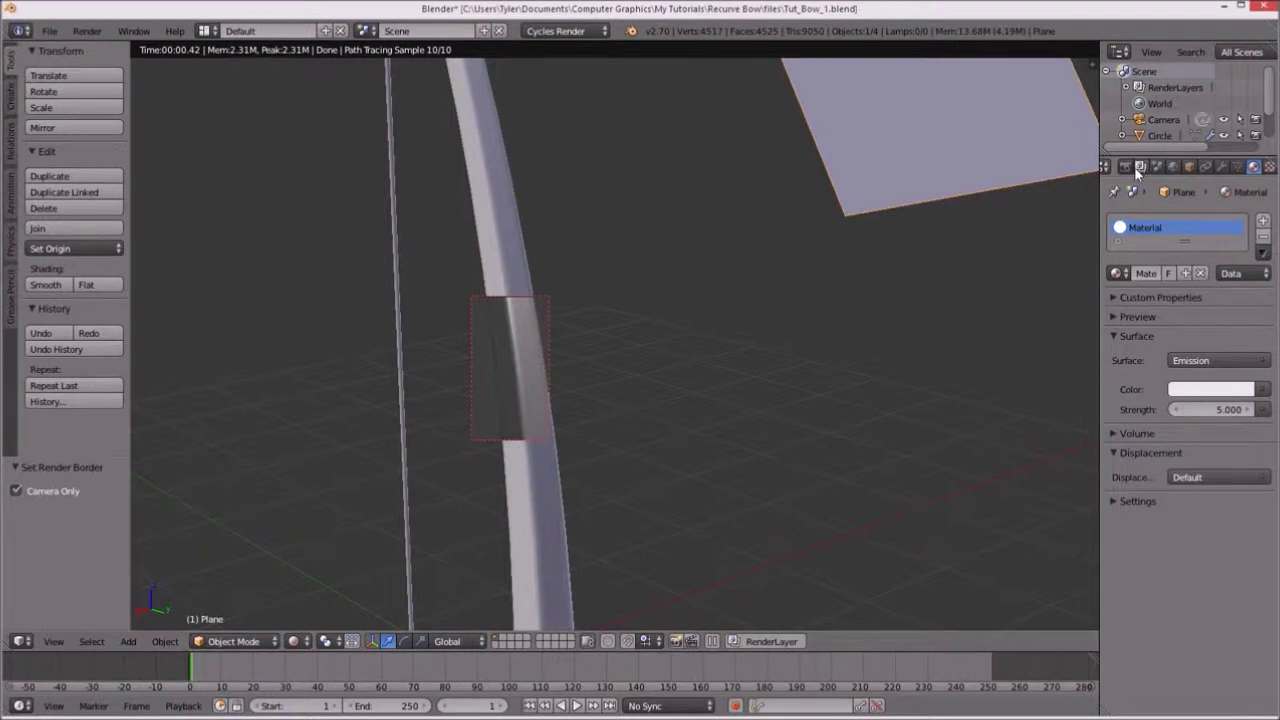
{"action": "right_click", "coordinate": [509, 262]}
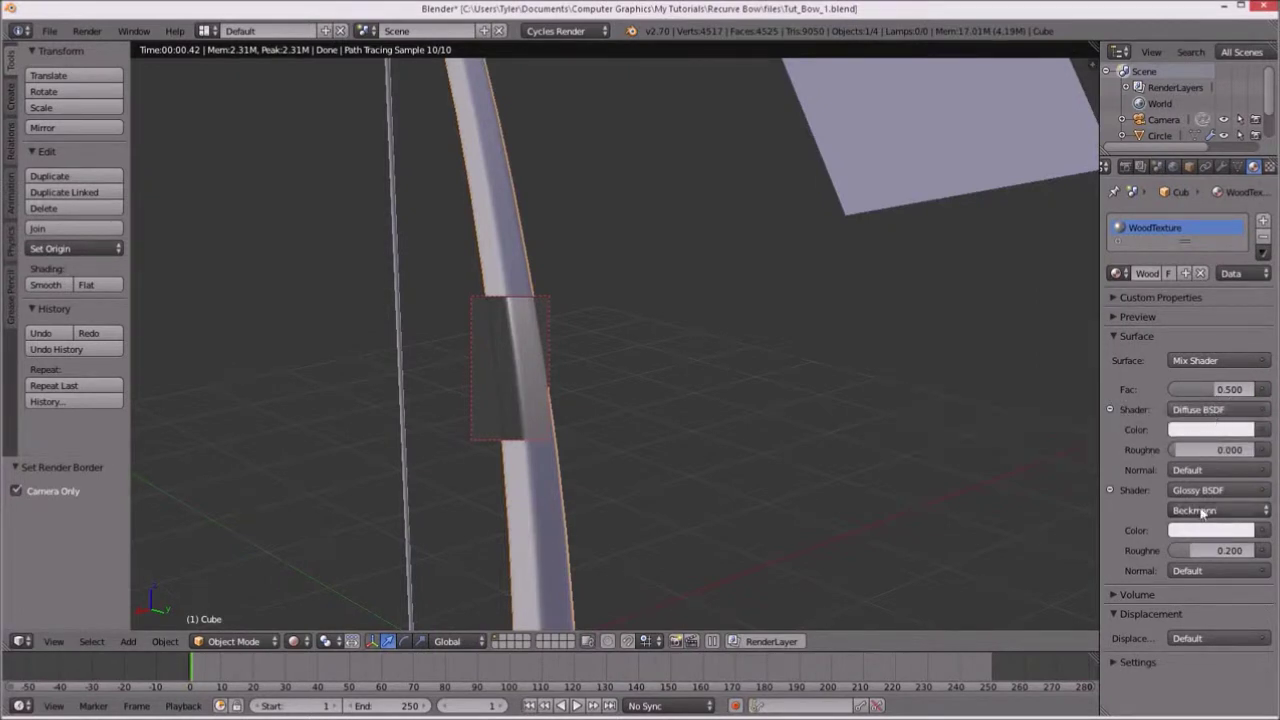
Test the Mix Shader Fac at both extremes, then set it to 0.2.
{"action": "left_click_drag", "start_coordinate": [1225, 389], "coordinate": [1175, 389]}
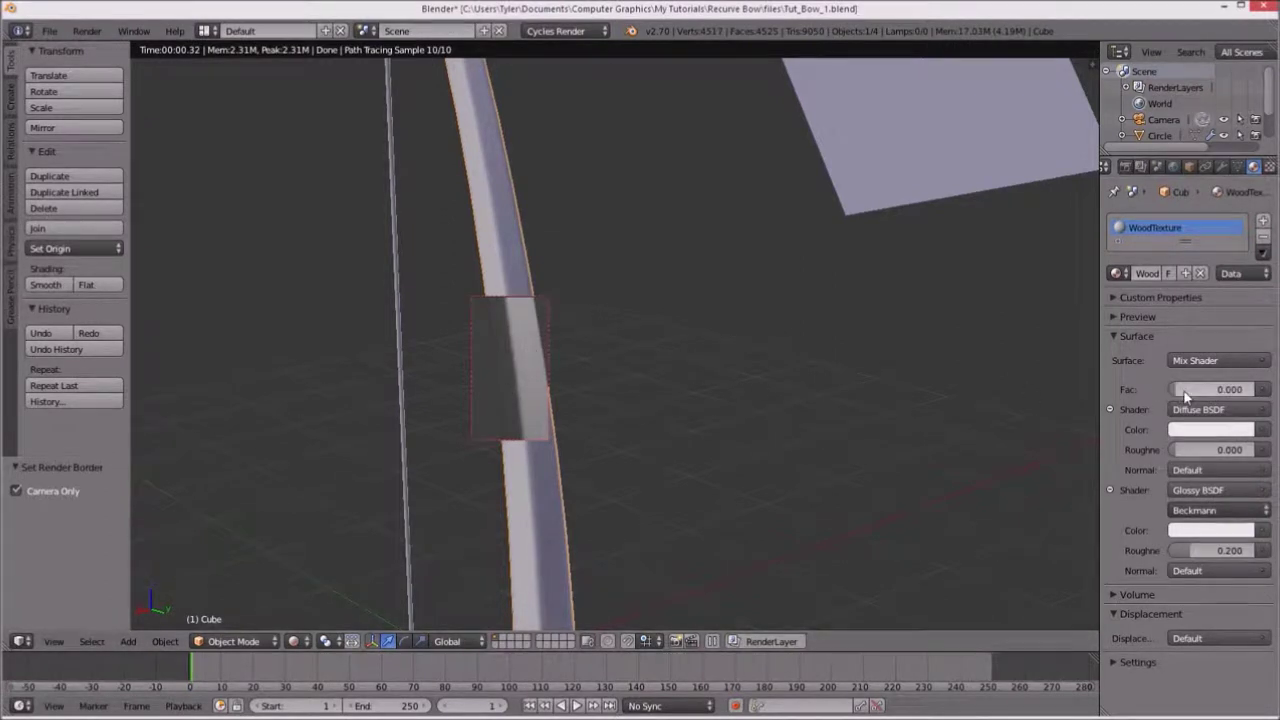
{"action": "left_click_drag", "start_coordinate": [1188, 396], "coordinate": [1260, 389]}
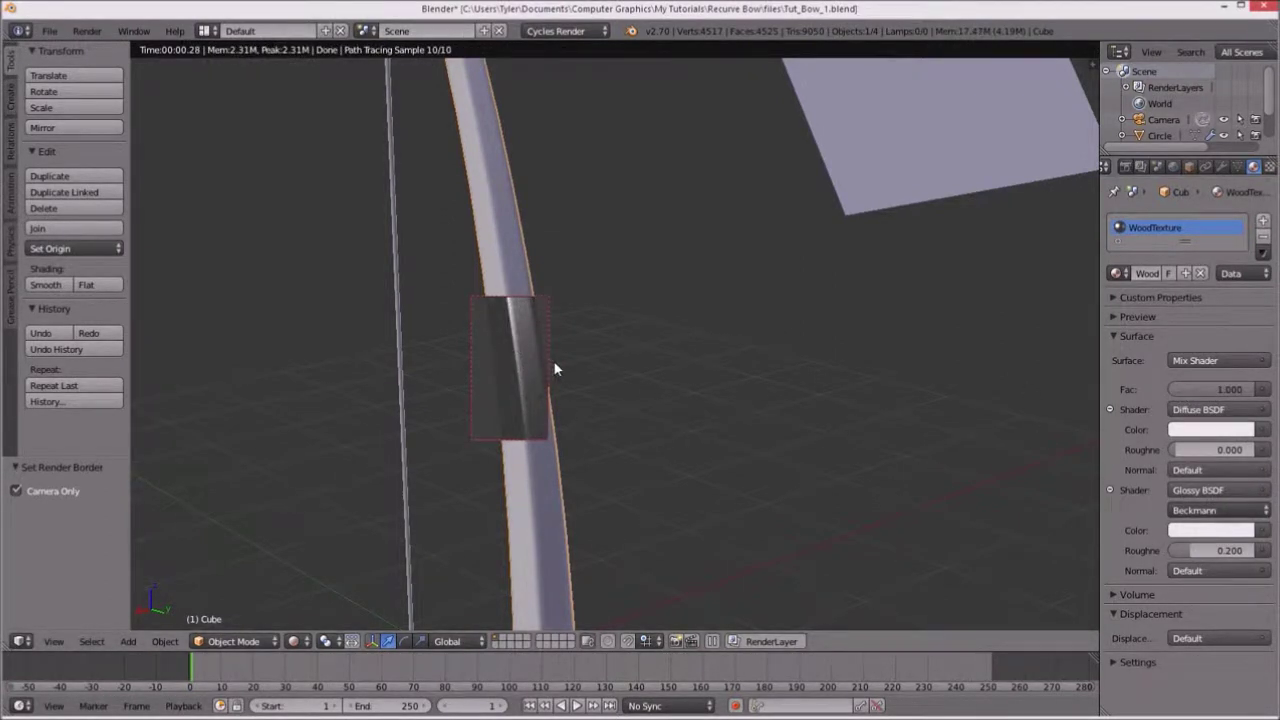
{"action": "middle_click_drag", "start_coordinate": [556, 369], "coordinate": [600, 372]}
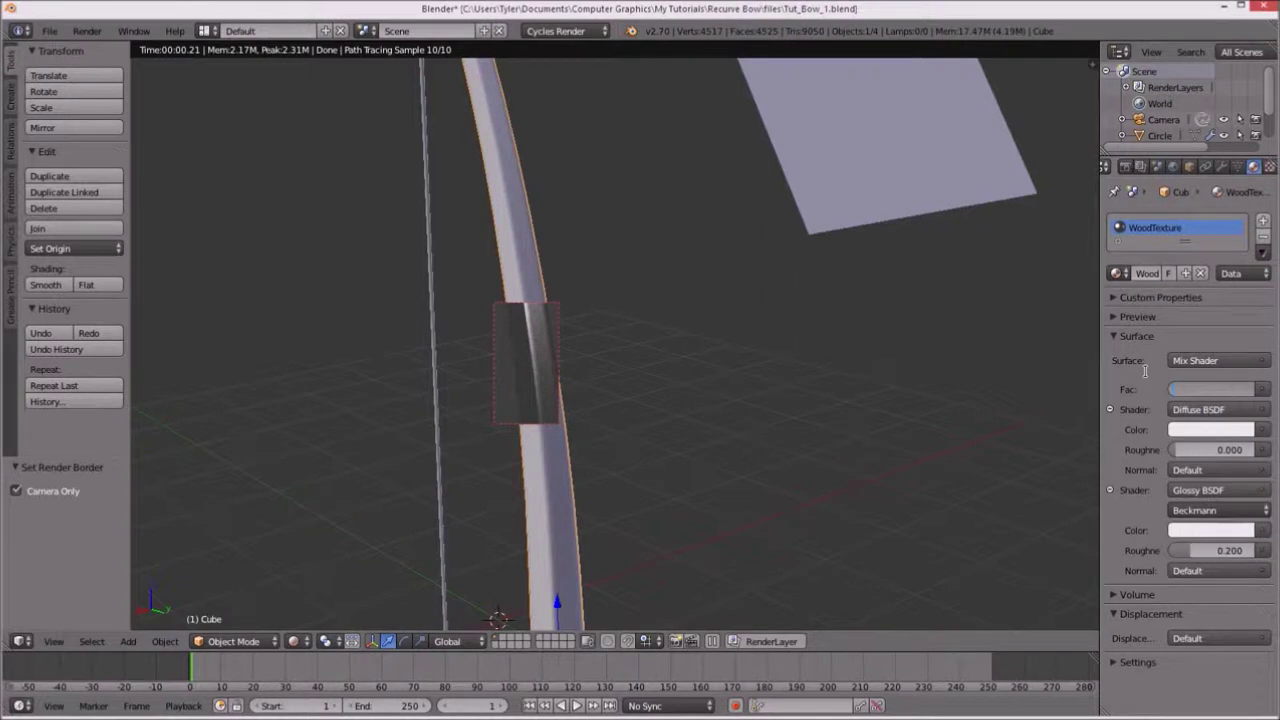
{"action": "type", "text": "0.2"}
{"action": "key", "text": "Return"}
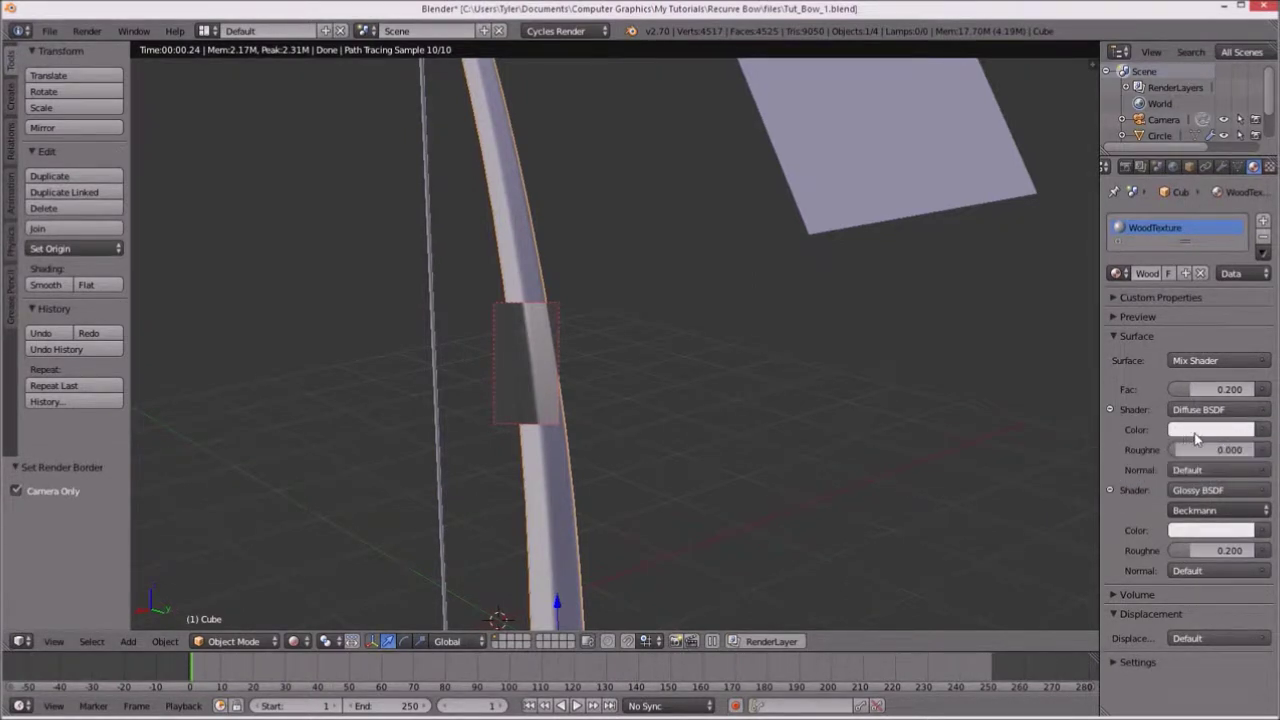
Plug an Image Texture into Diffuse Color and load WoodFine.jpg from Recurve Bow > Textures.
{"action": "left_click", "coordinate": [1264, 430]}
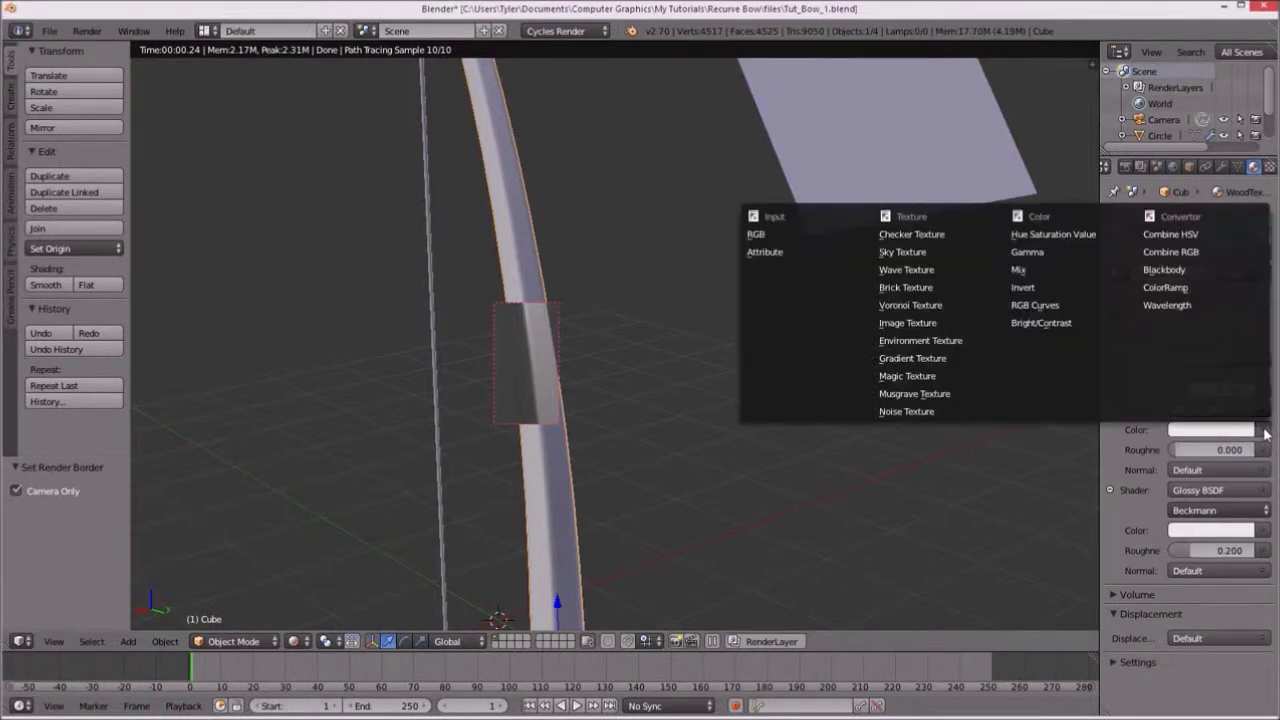
{"action": "left_click", "coordinate": [945, 325]}
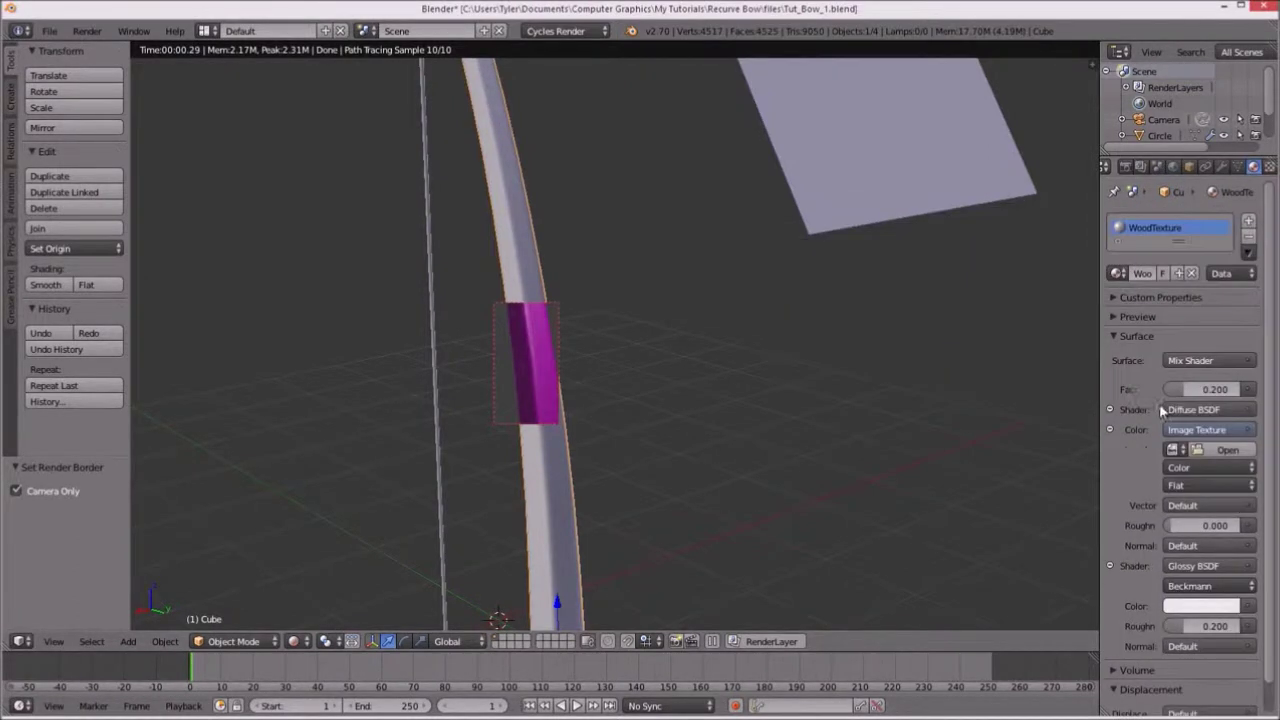
{"action": "left_click", "coordinate": [1201, 450]}
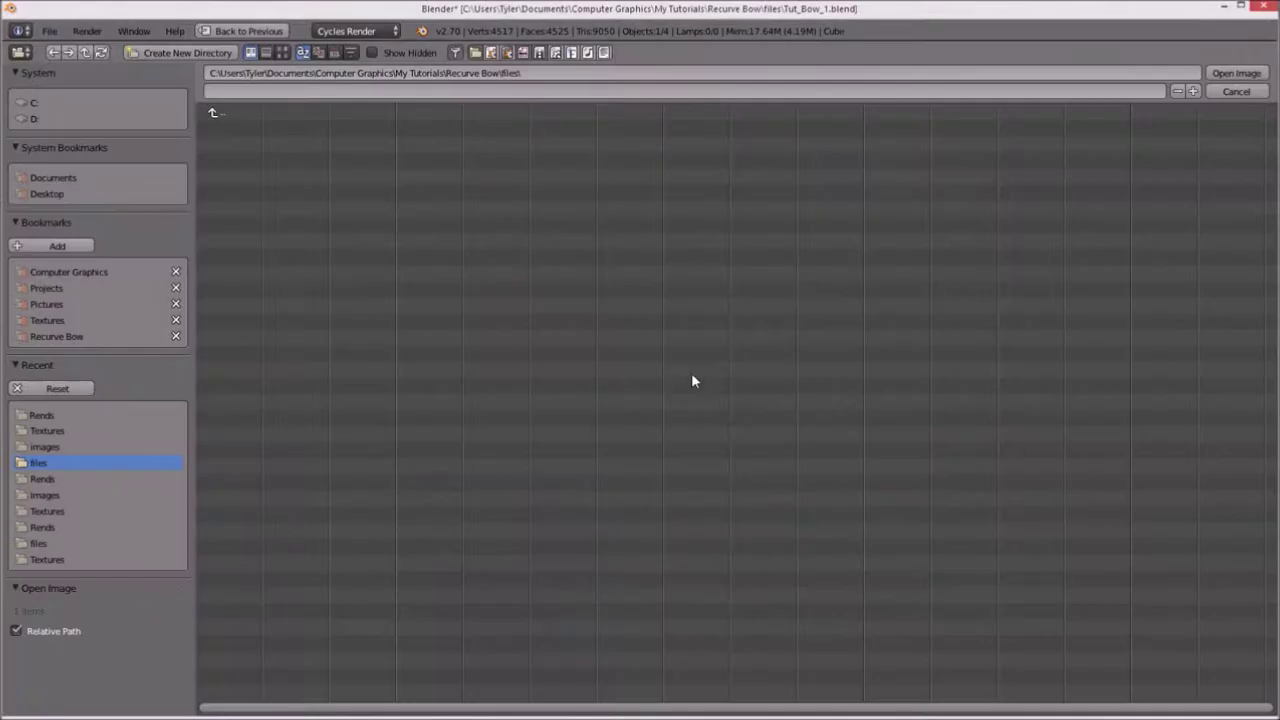
{"action": "left_click", "coordinate": [100, 338]}
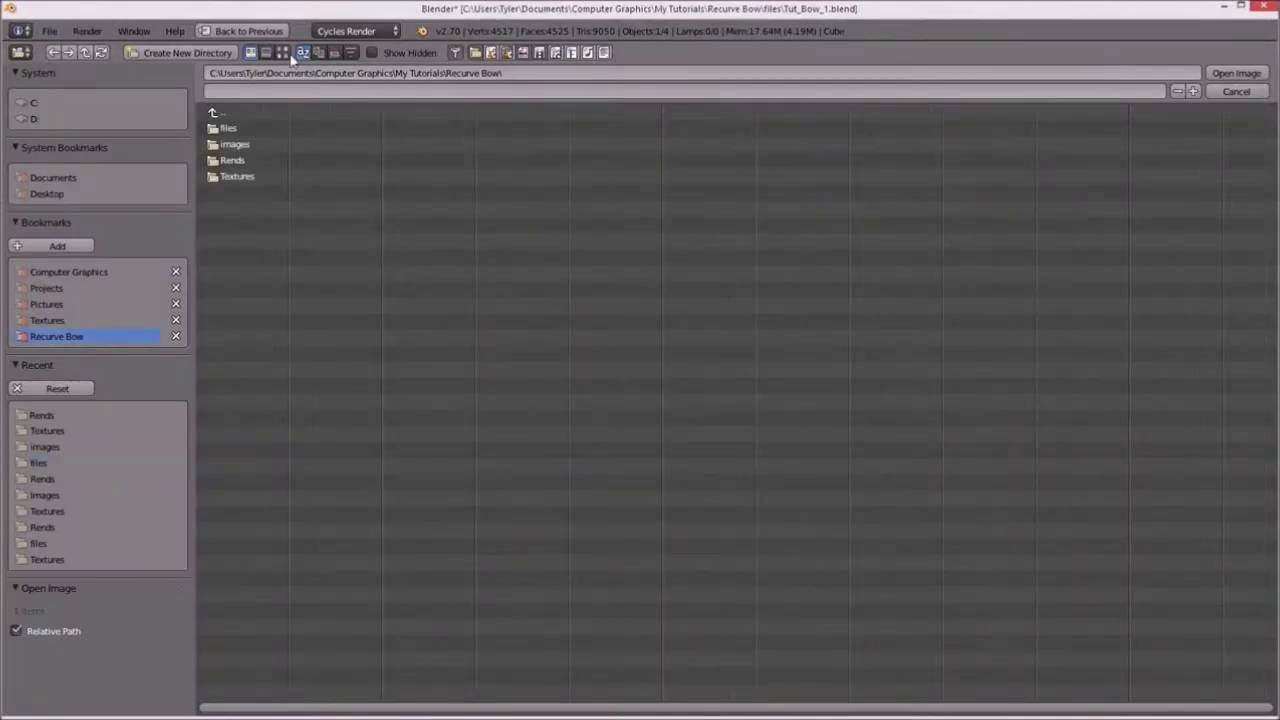
{"action": "left_click", "coordinate": [245, 176]}
{"action": "left_click", "coordinate": [283, 130]}
{"action": "double_click", "coordinate": [283, 133]}
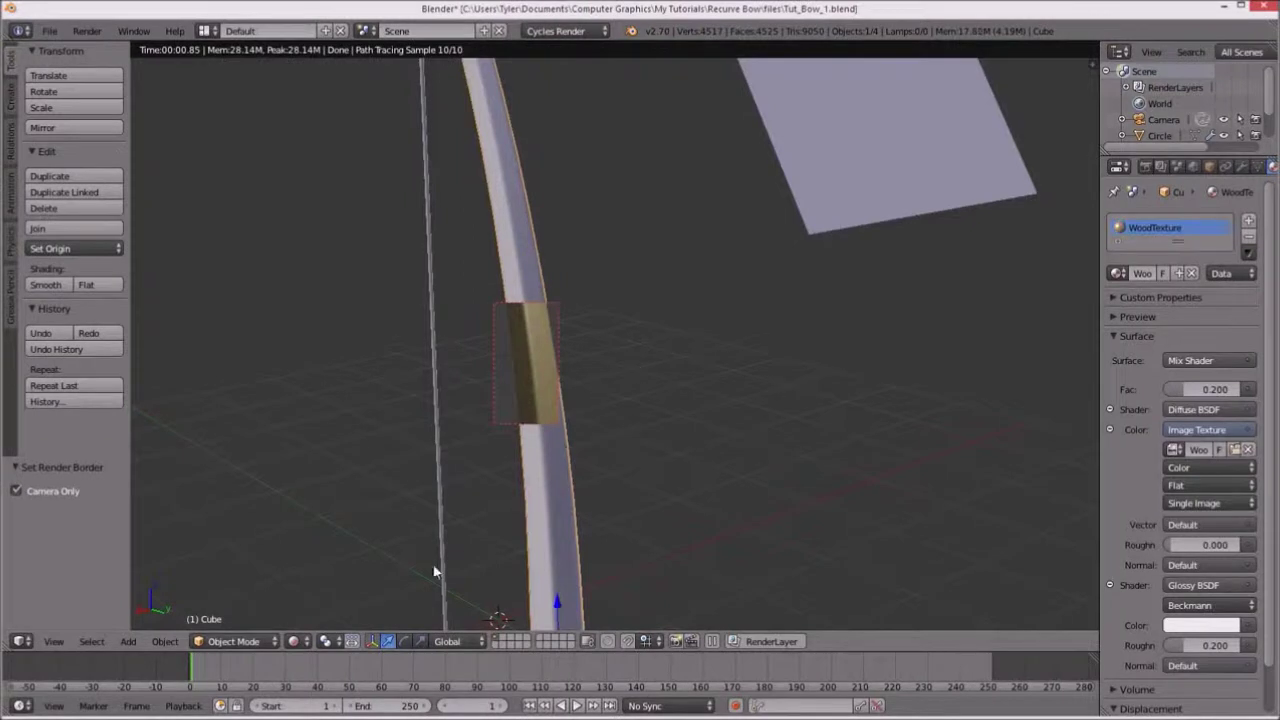
{"action": "scroll", "coordinate": [490, 380], "scroll_direction": "up", "scroll_amount": 3}
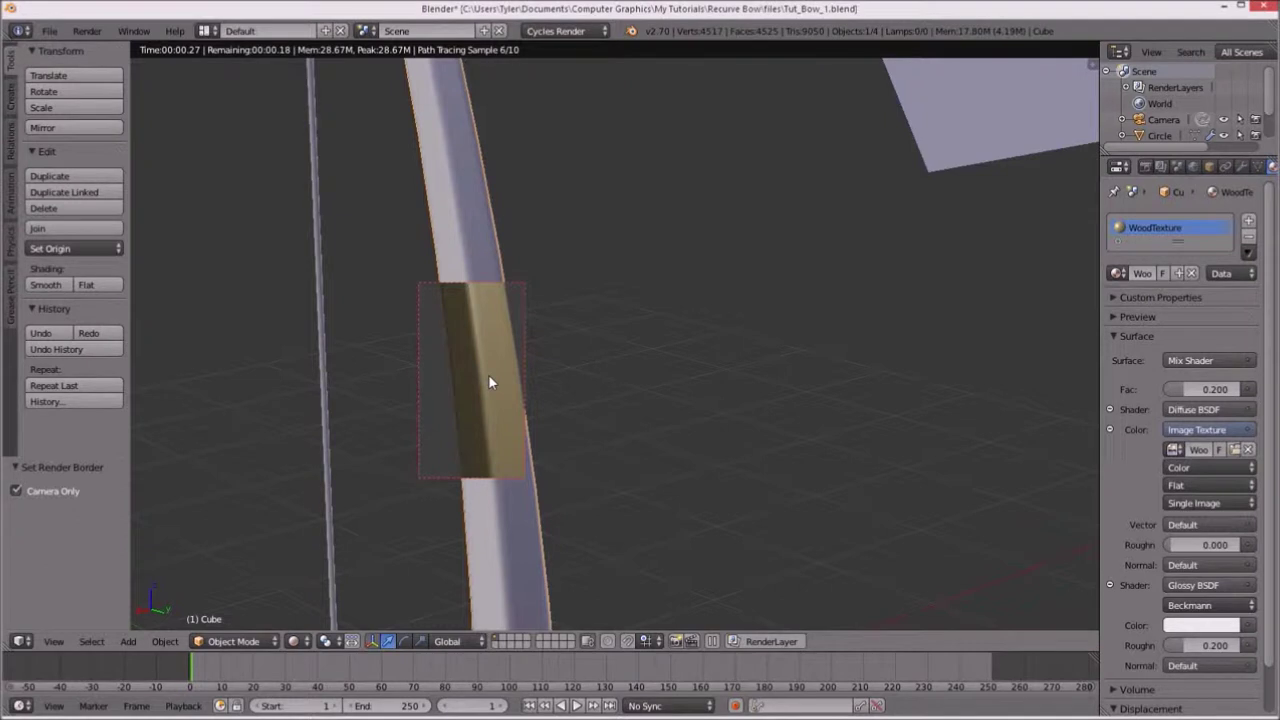
Return the viewport to solid shading, clear the selection and switch to the right side view.
{"action": "scroll", "coordinate": [497, 372], "scroll_direction": "up", "scroll_amount": 2}
{"action": "left_click", "coordinate": [297, 641]}
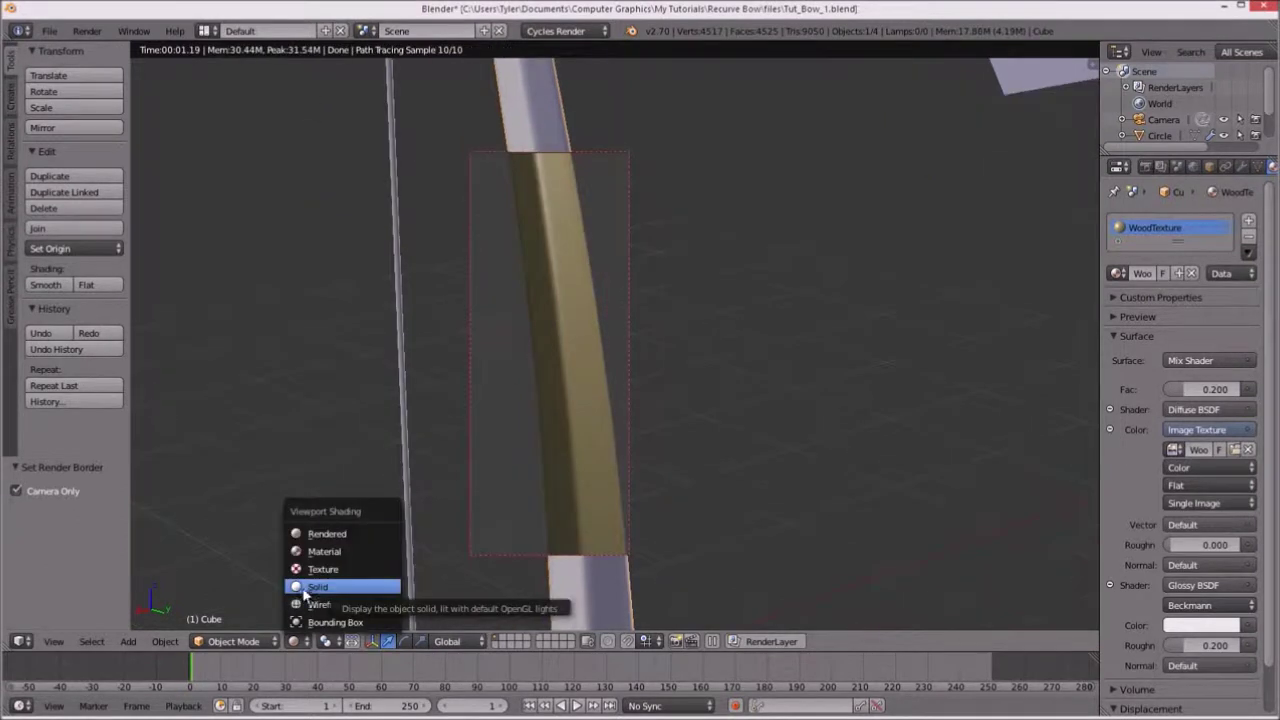
{"action": "left_click", "coordinate": [297, 641]}
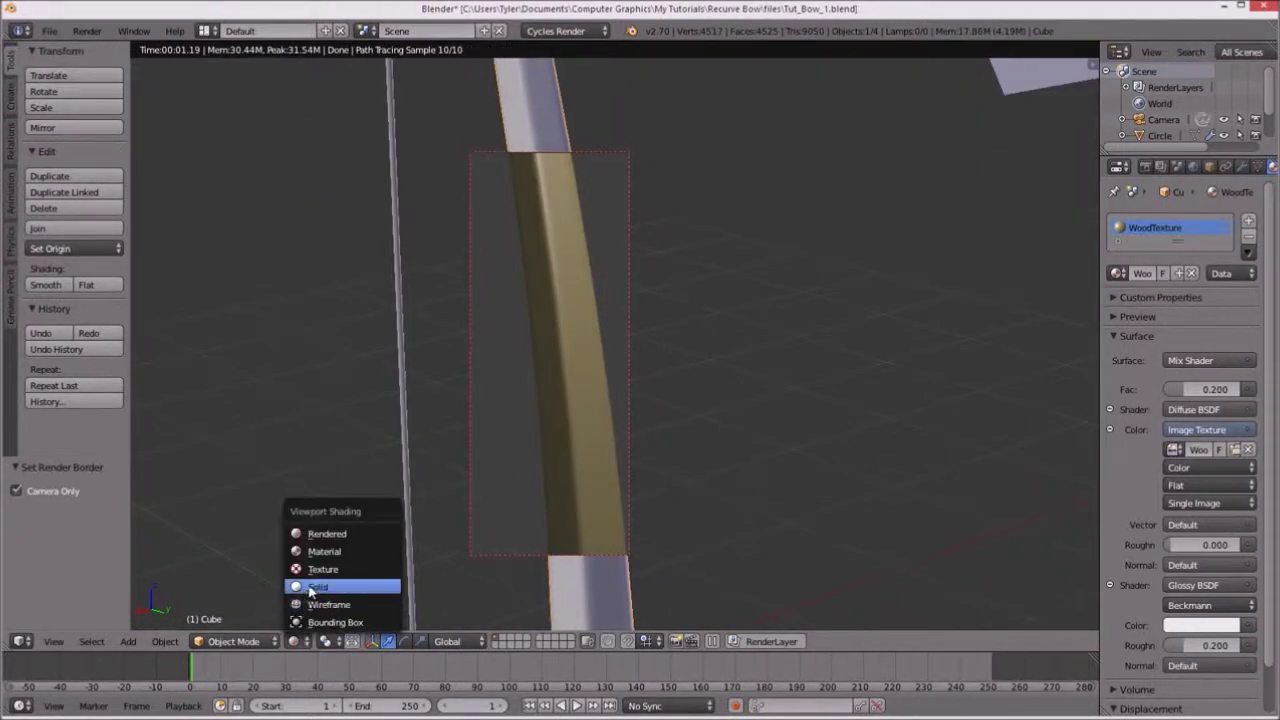
{"action": "left_click", "coordinate": [330, 583]}
{"action": "scroll", "coordinate": [560, 408], "scroll_direction": "down", "scroll_amount": 3}
{"action": "key", "text": "a"}
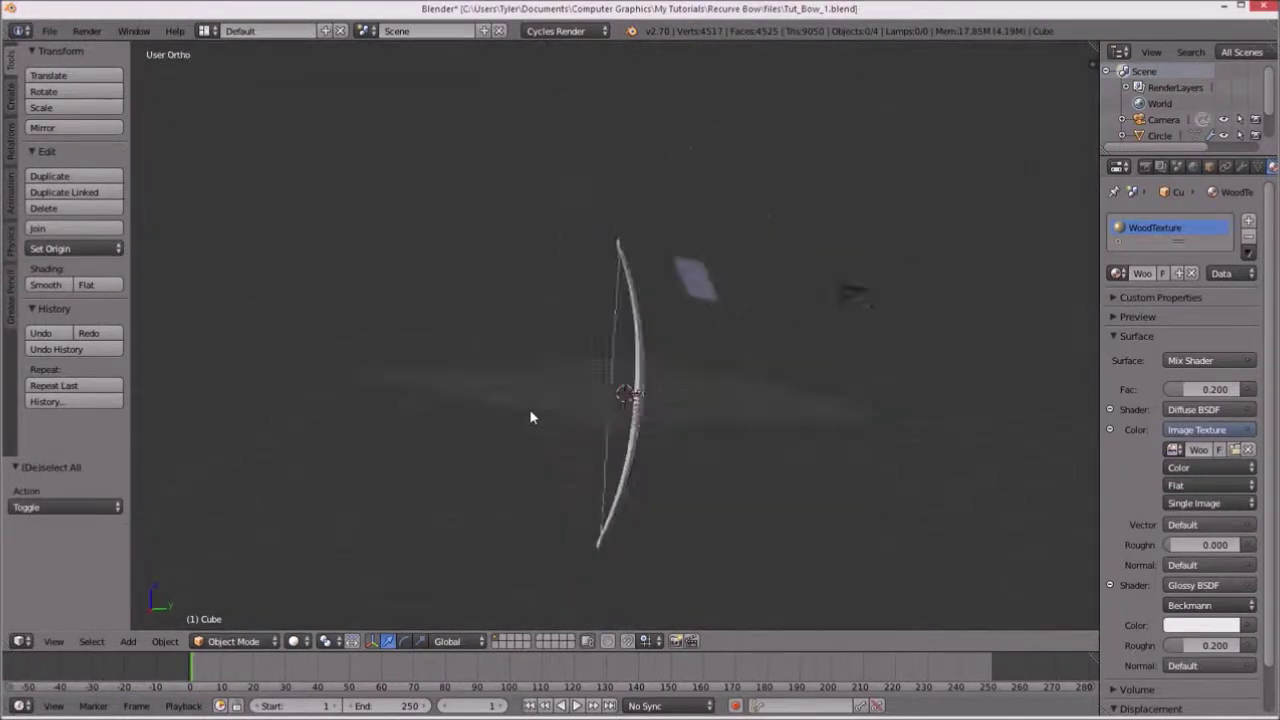
{"action": "key", "text": "KP_3"}
Select the bow, clear its geometry selection, and pick the first lower limb segment's faces.
{"action": "right_click", "coordinate": [633, 368]}
{"action": "middle_click_drag", "start_coordinate": [633, 368], "coordinate": [629, 345], "text": "shift"}
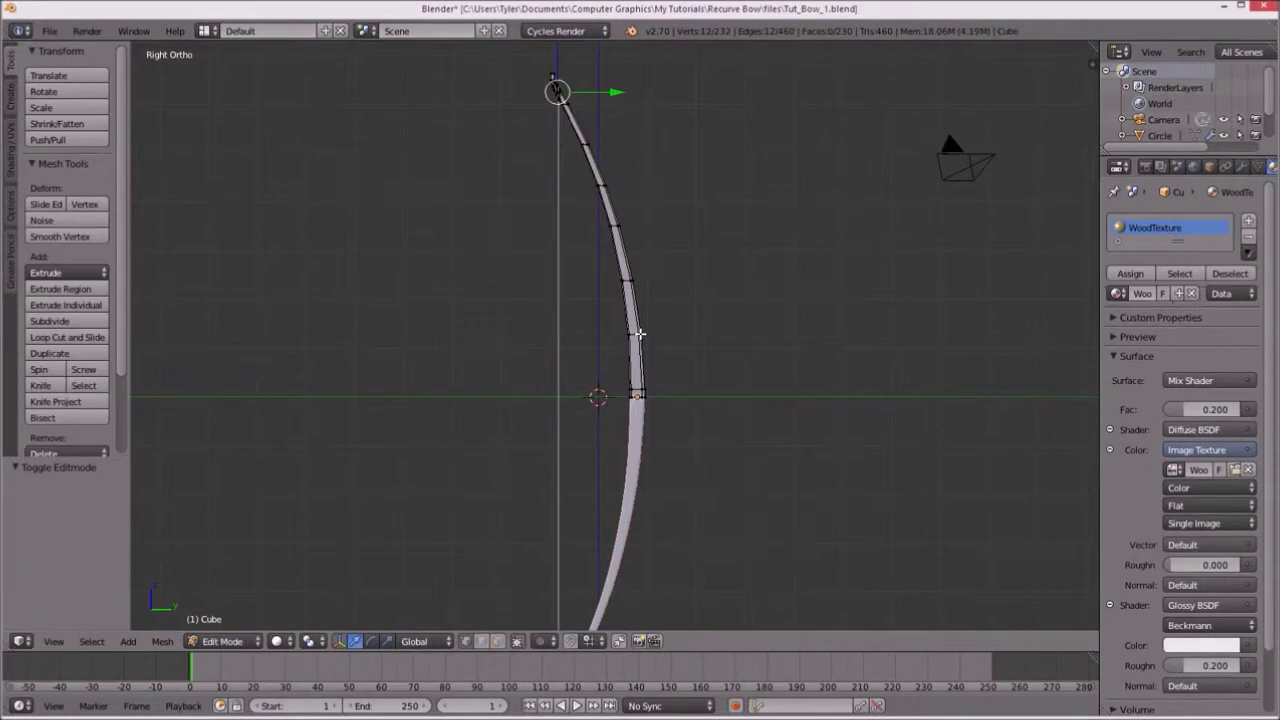
{"action": "key", "text": "a"}
{"action": "mouse_move", "coordinate": [573, 531]}
{"action": "middle_mouse_down", "text": "shift"}
{"action": "mouse_move", "coordinate": [559, 578]}
{"action": "mouse_move", "coordinate": [600, 340]}
{"action": "mouse_move", "coordinate": [597, 411]}
{"action": "middle_mouse_up", "text": "shift"}
{"action": "left_click", "coordinate": [573, 347]}
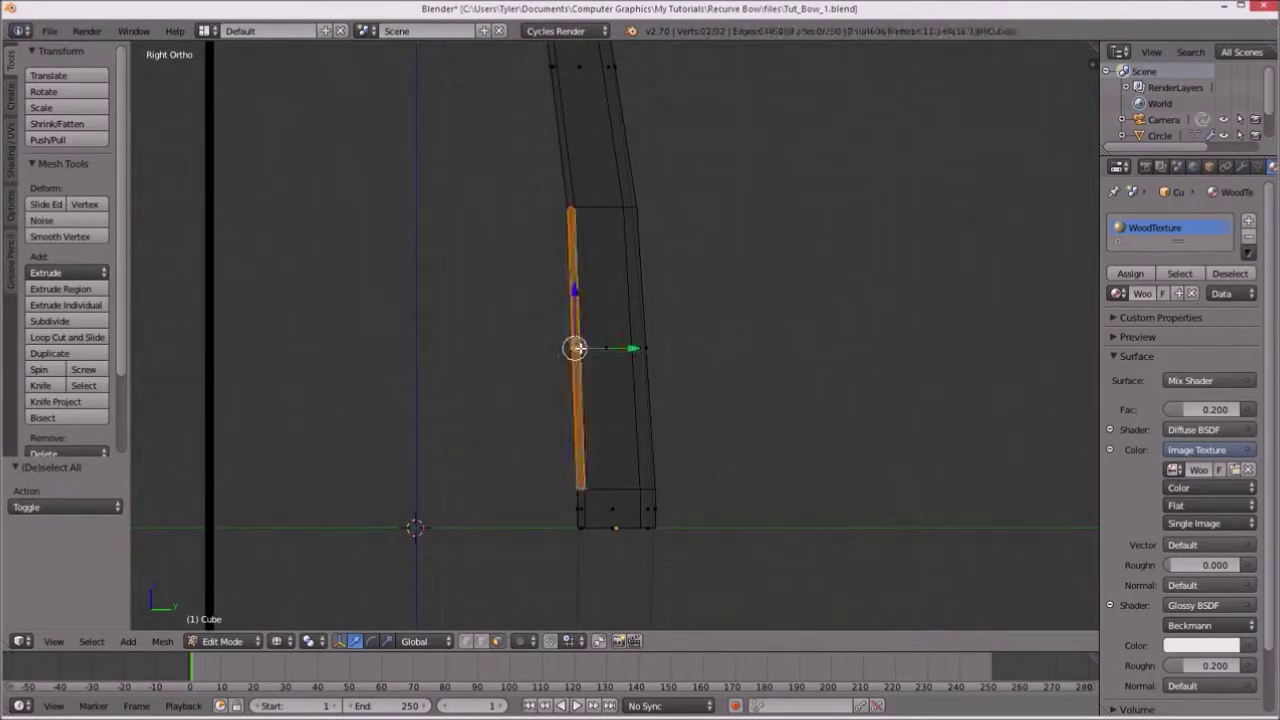
{"action": "left_click", "coordinate": [634, 348], "text": "shift"}
Add the lower limb end face, its left and right strips, and the faces above.
{"action": "mouse_move", "coordinate": [593, 460]}
{"action": "middle_mouse_down", "text": "shift"}
{"action": "mouse_move", "coordinate": [631, 340]}
{"action": "mouse_move", "coordinate": [600, 194]}
{"action": "mouse_move", "coordinate": [600, 271]}
{"action": "middle_mouse_up", "text": "shift"}
{"action": "right_click", "coordinate": [555, 266], "text": "shift"}
{"action": "right_click", "coordinate": [507, 269], "text": "shift"}
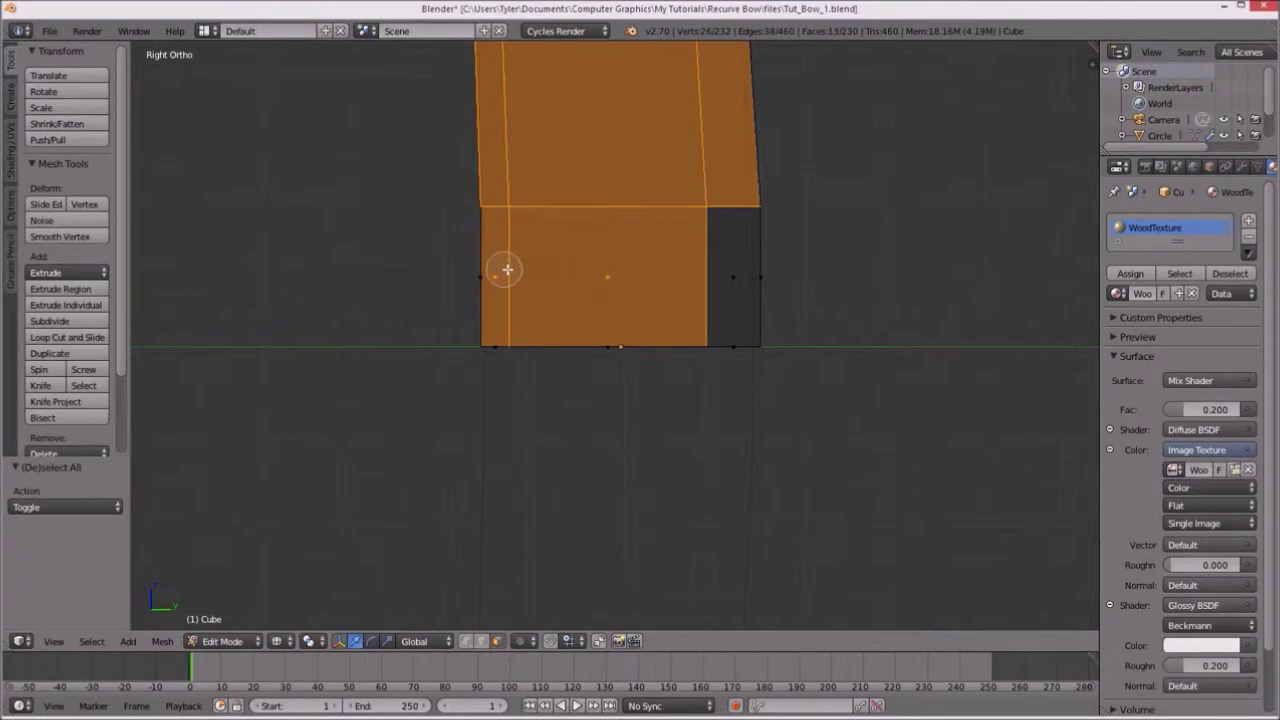
{"action": "right_click", "coordinate": [705, 273], "text": "shift"}
{"action": "scroll", "coordinate": [677, 246], "scroll_direction": "down", "scroll_amount": 4}
{"action": "scroll", "coordinate": [666, 206], "scroll_direction": "up", "scroll_amount": 3}
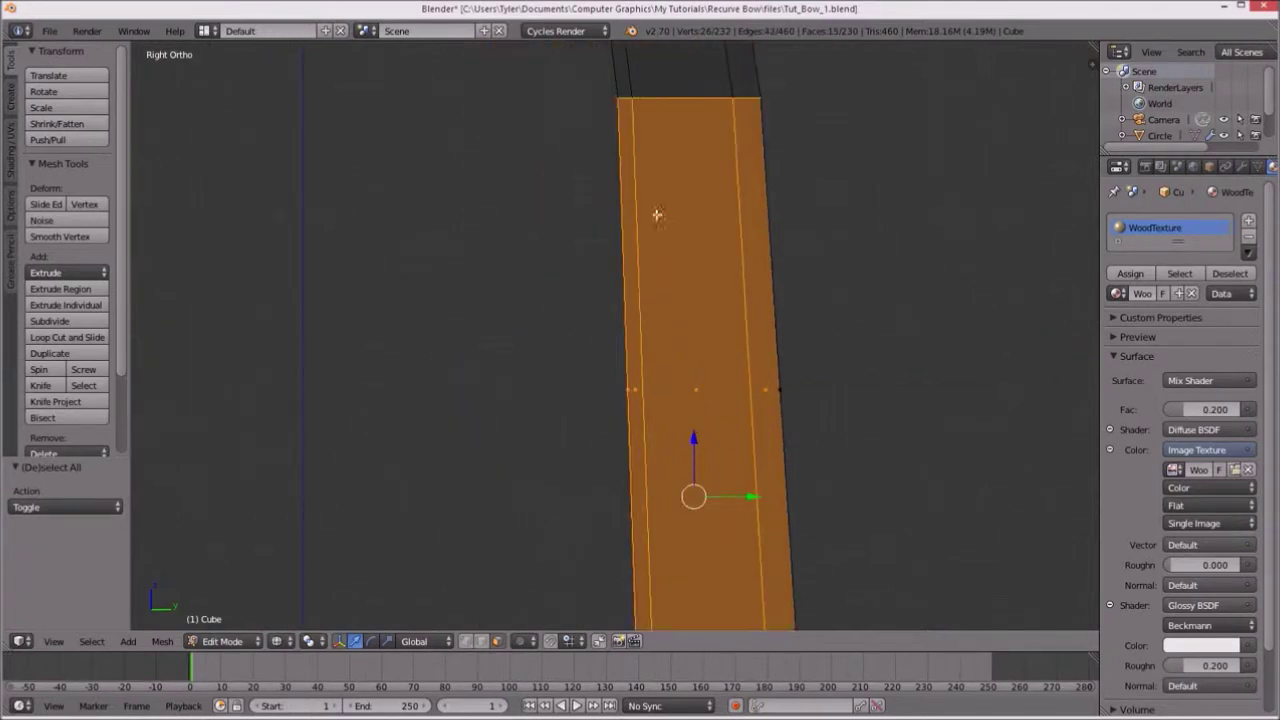
{"action": "right_click", "coordinate": [574, 189], "text": "shift"}
{"action": "right_click", "coordinate": [643, 200], "text": "shift"}
{"action": "right_click", "coordinate": [685, 198], "text": "shift"}
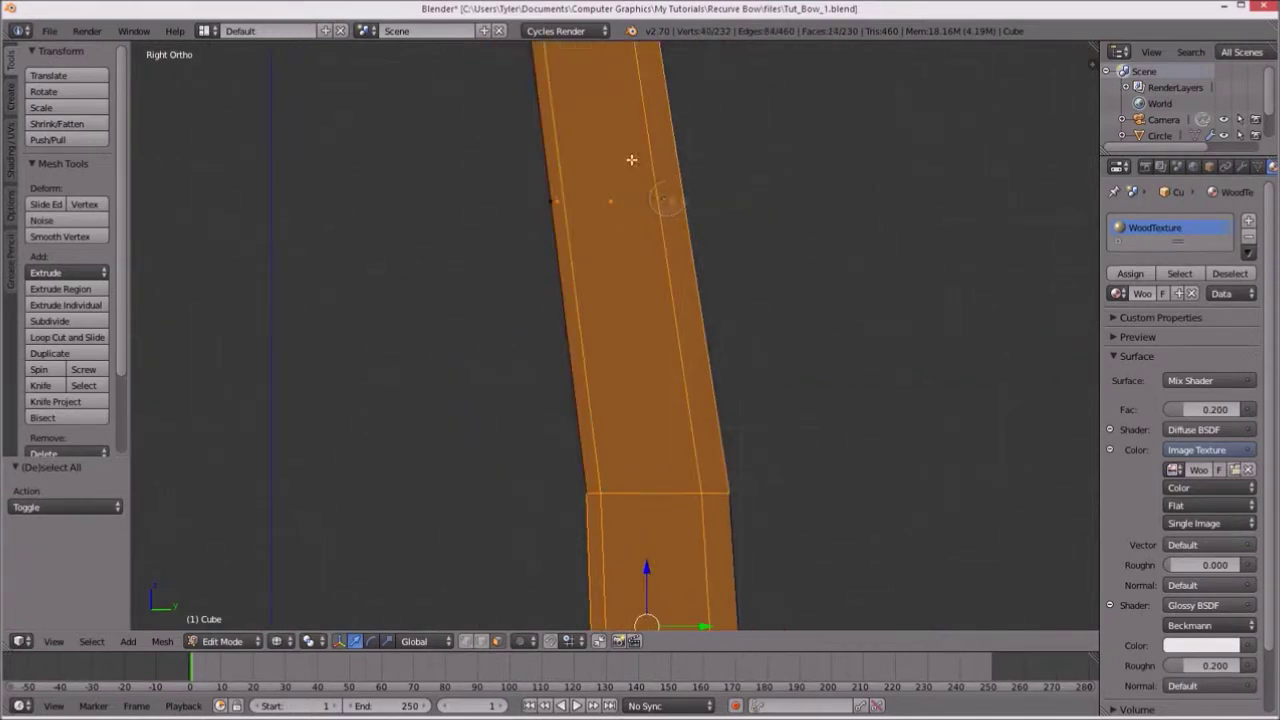
Add the next limb faces and the face columns above them to the selection.
{"action": "middle_click_drag", "start_coordinate": [685, 198], "coordinate": [667, 379], "text": "shift"}
{"action": "middle_click_drag", "start_coordinate": [662, 321], "coordinate": [624, 381], "text": "shift"}
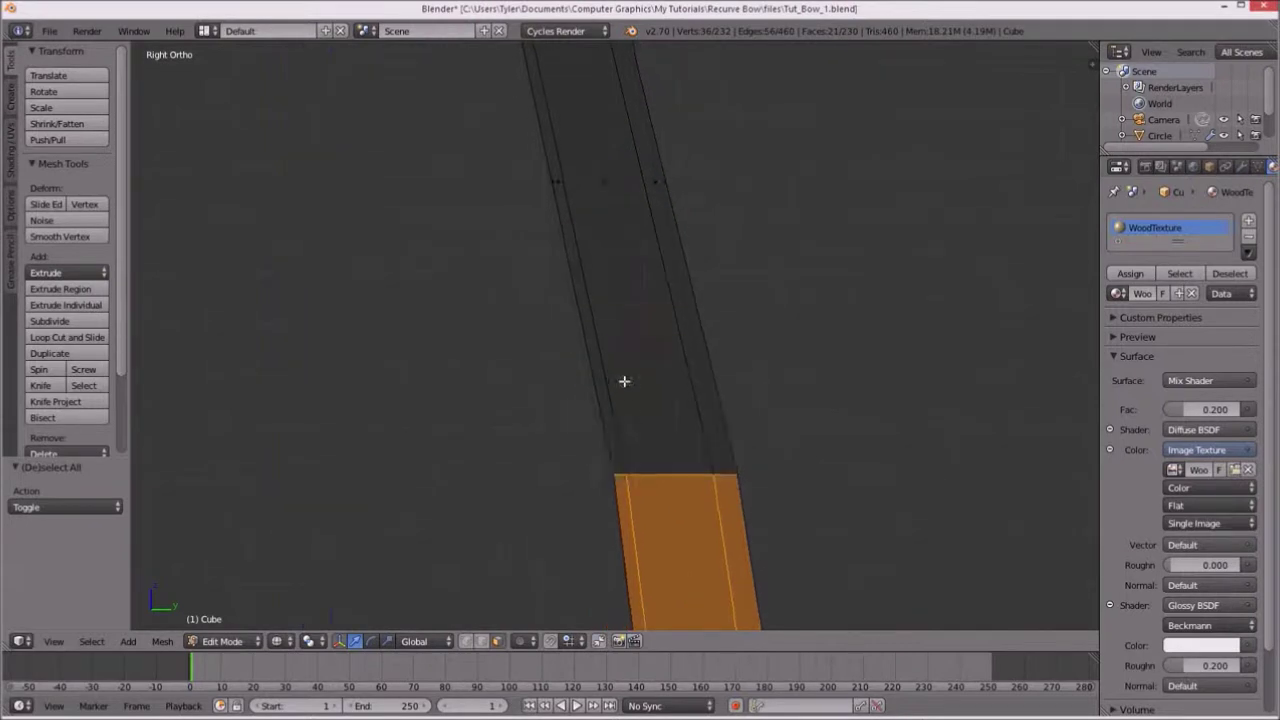
{"action": "right_click", "coordinate": [578, 180], "text": "shift"}
{"action": "right_click", "coordinate": [640, 180], "text": "shift"}
{"action": "mouse_move", "coordinate": [640, 180]}
{"action": "middle_mouse_down", "text": "shift"}
{"action": "mouse_move", "coordinate": [623, 334]}
{"action": "mouse_move", "coordinate": [652, 423]}
{"action": "middle_mouse_up", "text": "shift"}
{"action": "right_click", "coordinate": [578, 130], "text": "shift"}
{"action": "right_click", "coordinate": [554, 130], "text": "shift"}
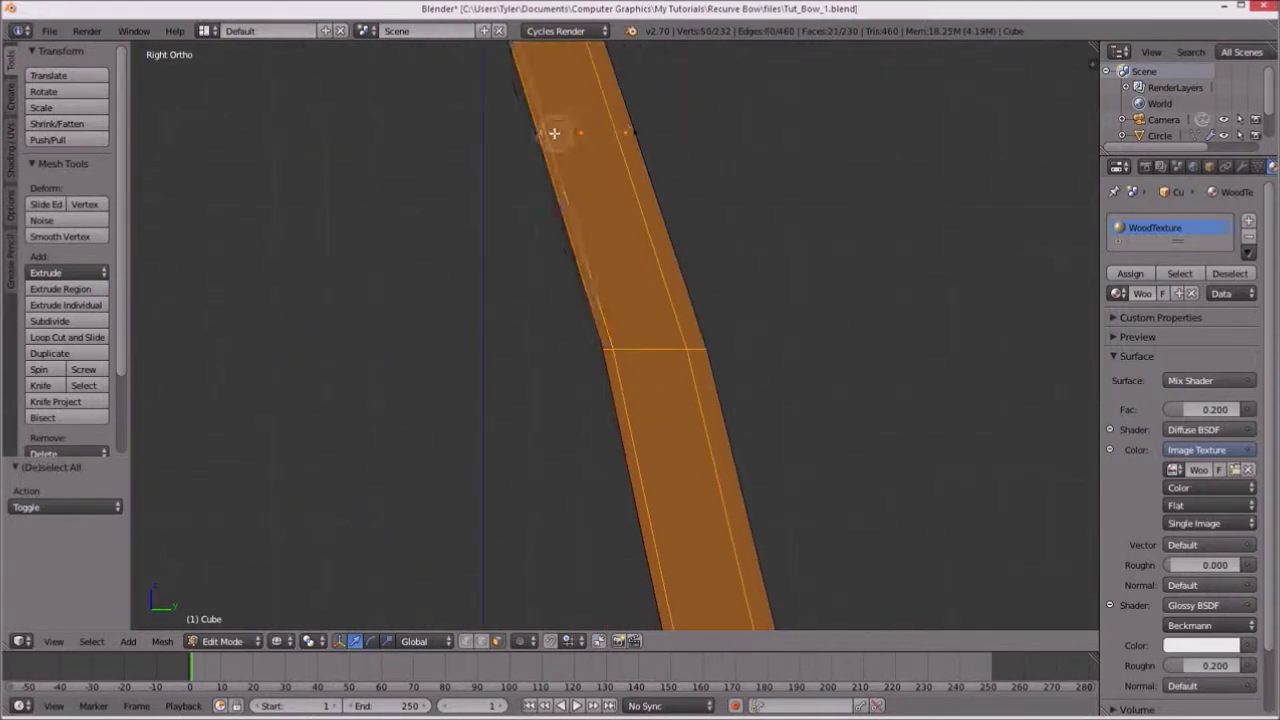
Extend the selection with the next strips further up the limb.
{"action": "middle_click_drag", "start_coordinate": [554, 130], "coordinate": [620, 407], "text": "shift"}
{"action": "middle_click_drag", "start_coordinate": [500, 196], "coordinate": [633, 289], "text": "shift"}
{"action": "right_click", "coordinate": [585, 133], "text": "shift"}
{"action": "right_click", "coordinate": [614, 120], "text": "shift"}
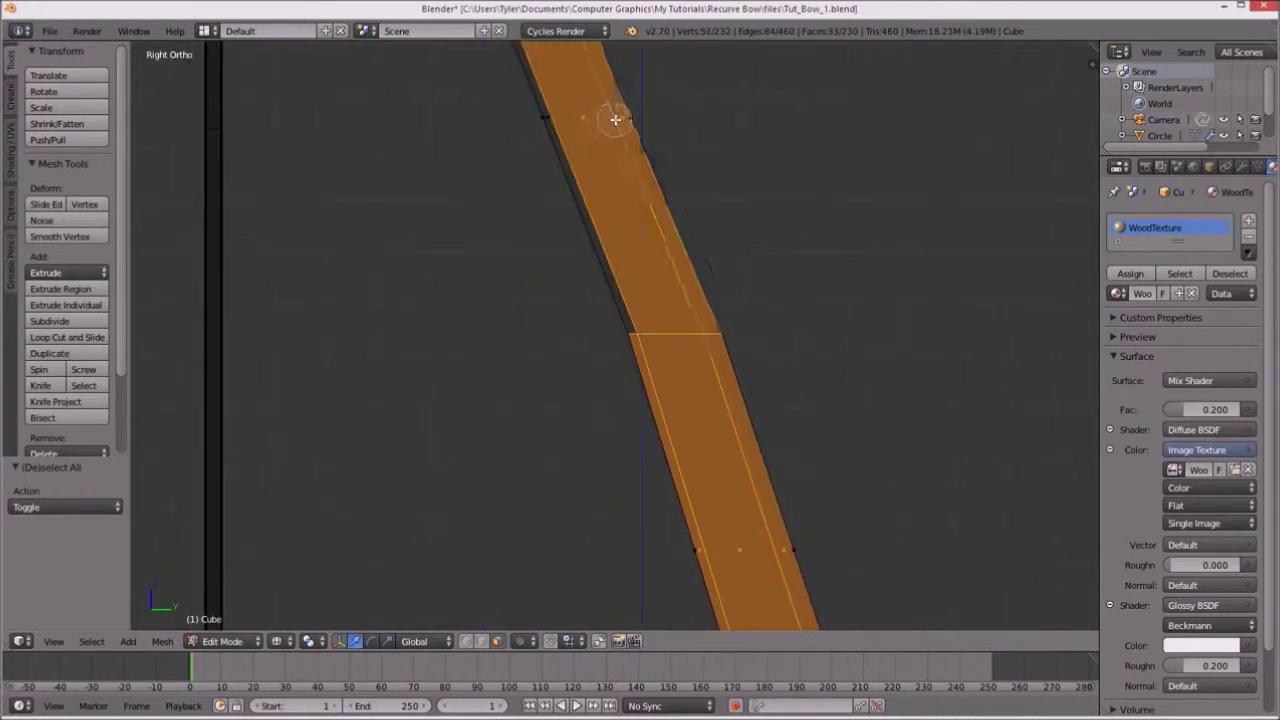
{"action": "right_click", "coordinate": [566, 114], "text": "shift"}
{"action": "middle_click_drag", "start_coordinate": [646, 114], "coordinate": [609, 306], "text": "shift"}
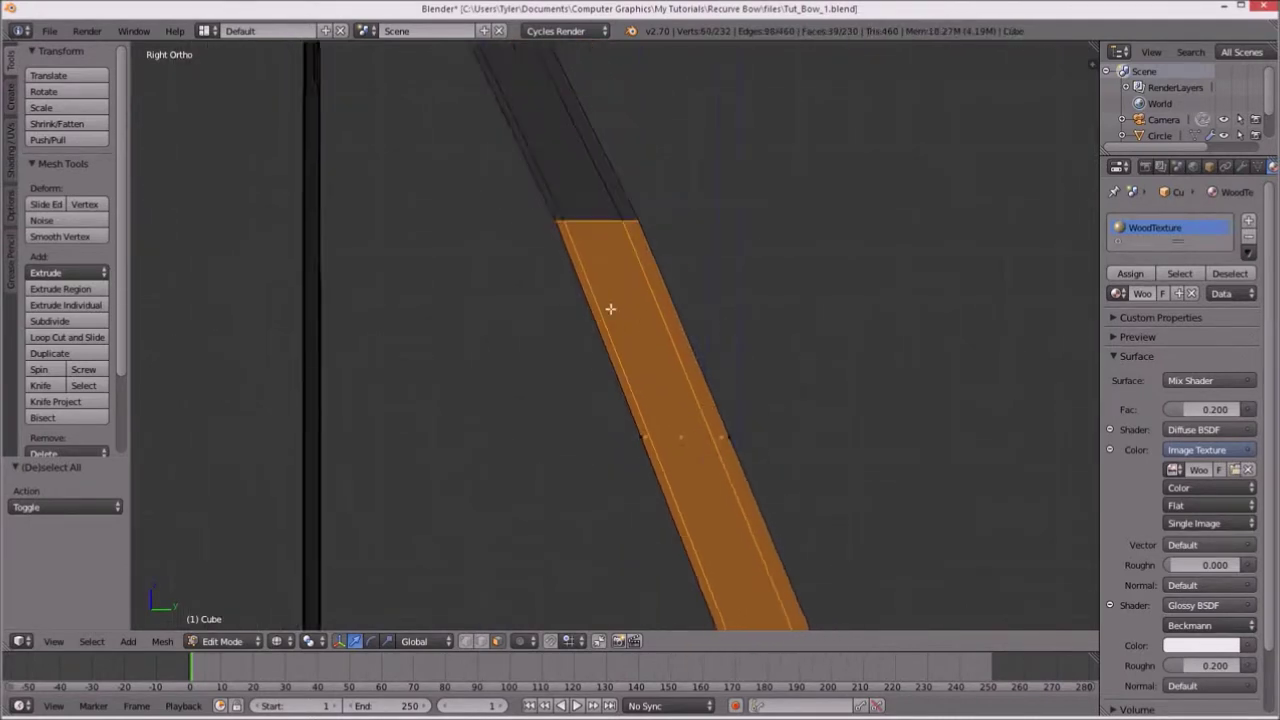
{"action": "middle_click_drag", "start_coordinate": [514, 120], "coordinate": [589, 294], "text": "shift"}
{"action": "right_click", "coordinate": [576, 241], "text": "shift"}
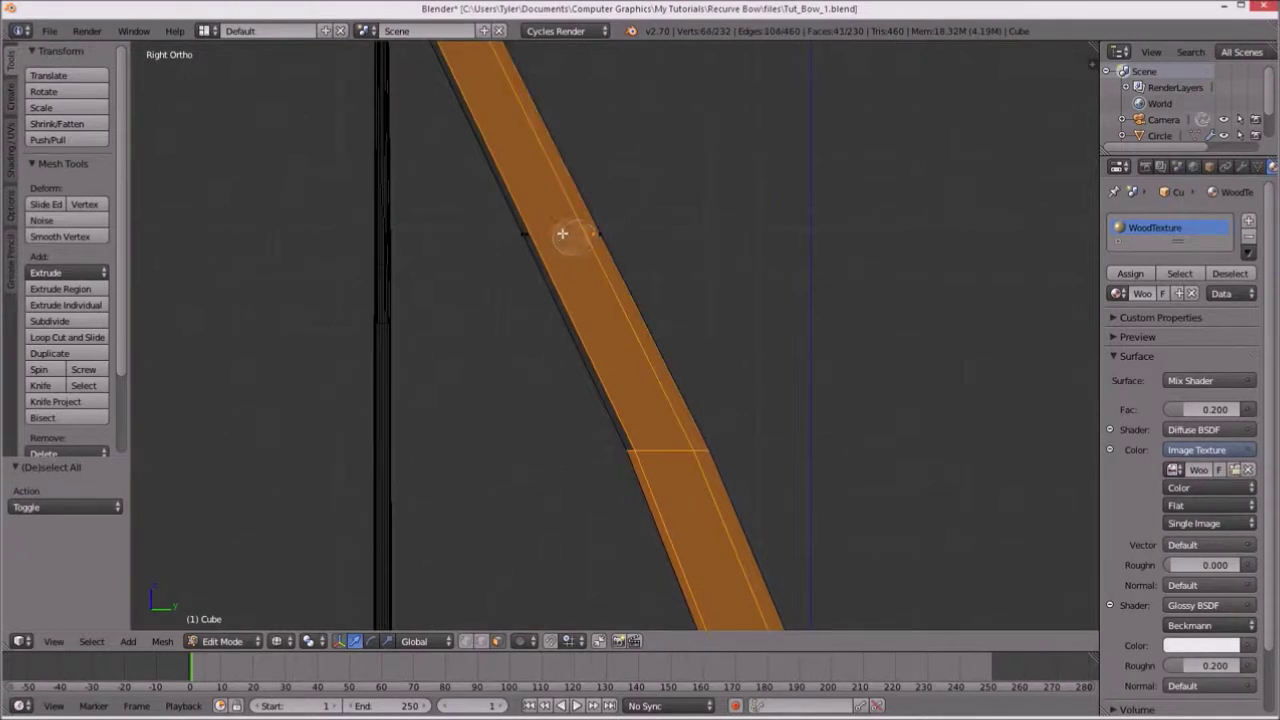
{"action": "right_click", "coordinate": [543, 229], "text": "shift"}
Add another limb strip, the large face beside it and the neighbouring strip.
{"action": "scroll", "coordinate": [591, 374], "scroll_direction": "down", "scroll_amount": 2}
{"action": "scroll", "coordinate": [595, 428], "scroll_direction": "down", "scroll_amount": 2}
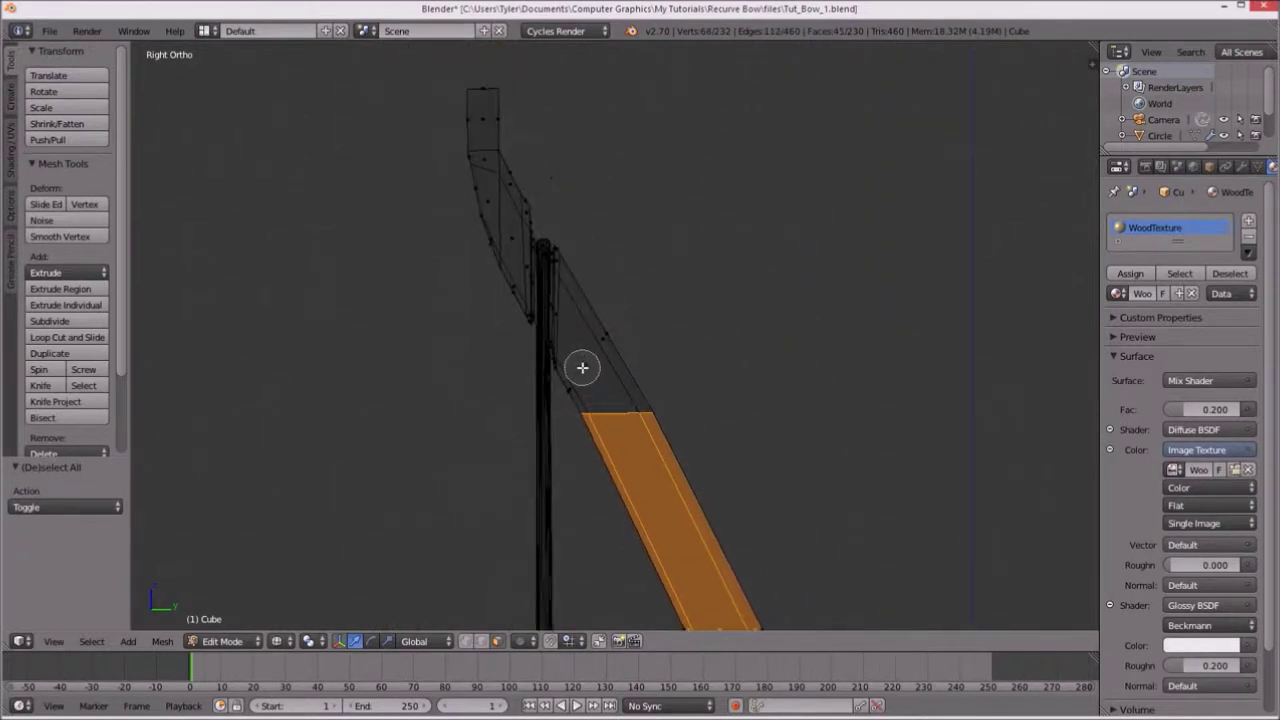
{"action": "scroll", "coordinate": [582, 367], "scroll_direction": "up", "scroll_amount": 2}
{"action": "scroll", "coordinate": [606, 320], "scroll_direction": "up", "scroll_amount": 2}
{"action": "right_click", "coordinate": [608, 234], "text": "shift"}
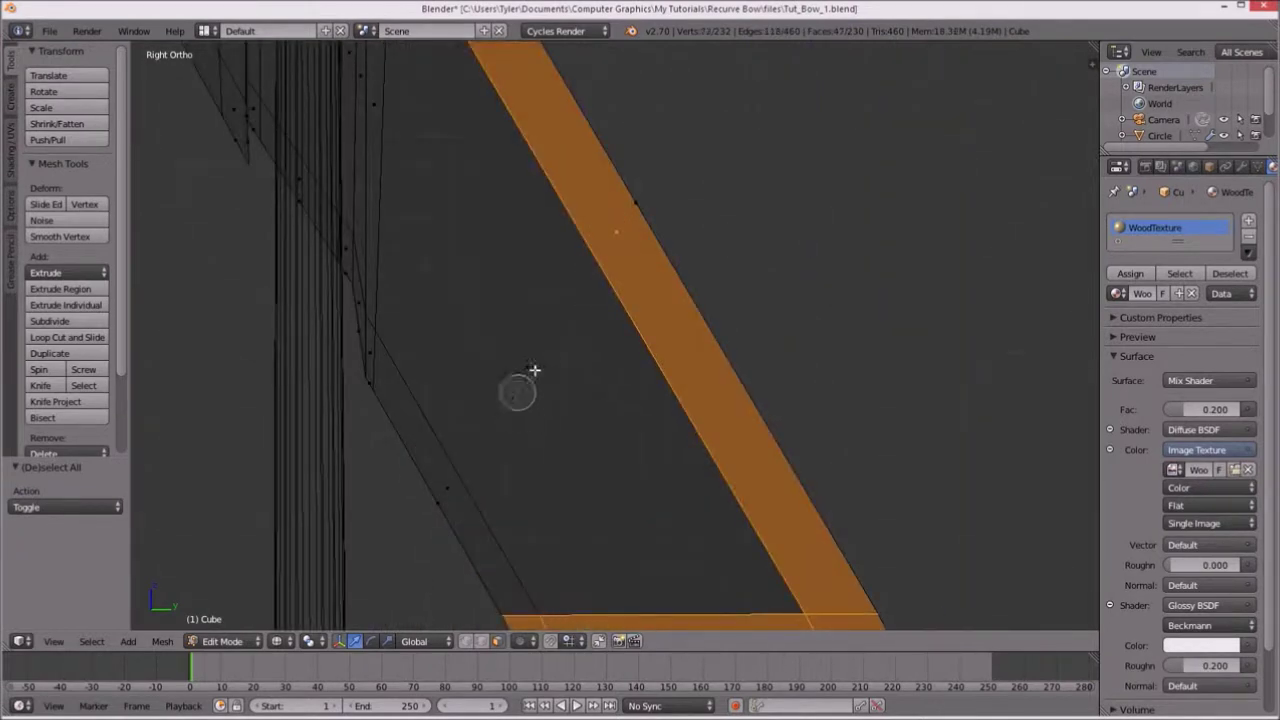
{"action": "right_click", "coordinate": [534, 370], "text": "shift"}
{"action": "right_click", "coordinate": [463, 475], "text": "shift"}
{"action": "middle_click_drag", "start_coordinate": [449, 289], "coordinate": [496, 496], "text": "shift"}
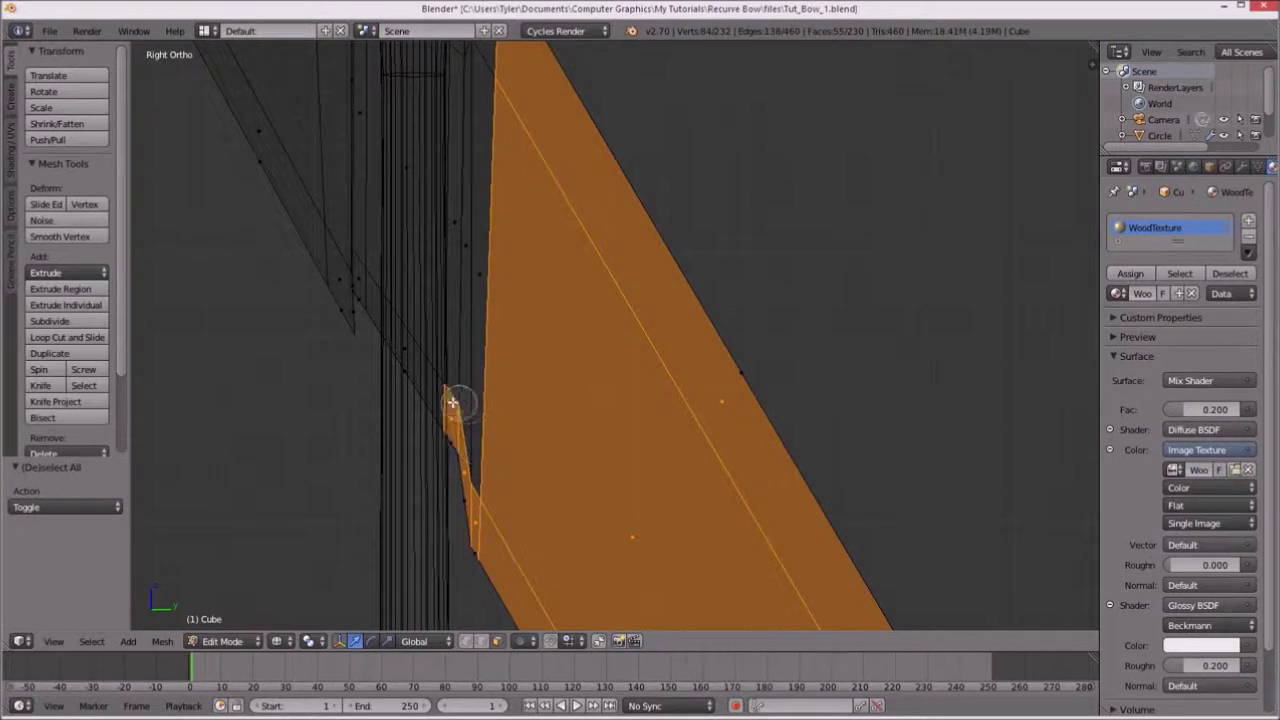
Add more limb strip faces and the neighbouring faces near the cylinder area.
{"action": "right_click", "coordinate": [398, 310], "text": "shift"}
{"action": "right_click", "coordinate": [369, 246], "text": "shift"}
{"action": "middle_click_drag", "start_coordinate": [369, 246], "coordinate": [427, 330], "text": "shift"}
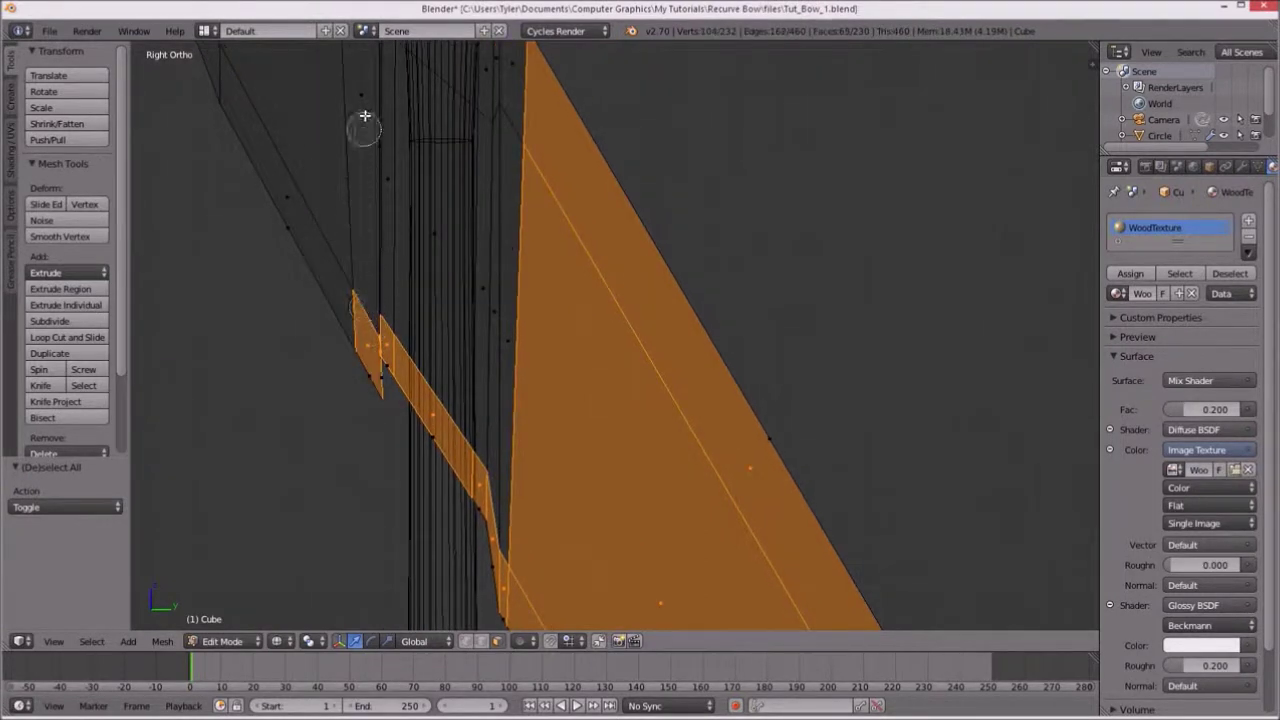
{"action": "middle_click_drag", "start_coordinate": [365, 116], "coordinate": [457, 314], "text": "shift"}
{"action": "right_click", "coordinate": [486, 343], "text": "shift"}
{"action": "right_click", "coordinate": [571, 423], "text": "shift"}
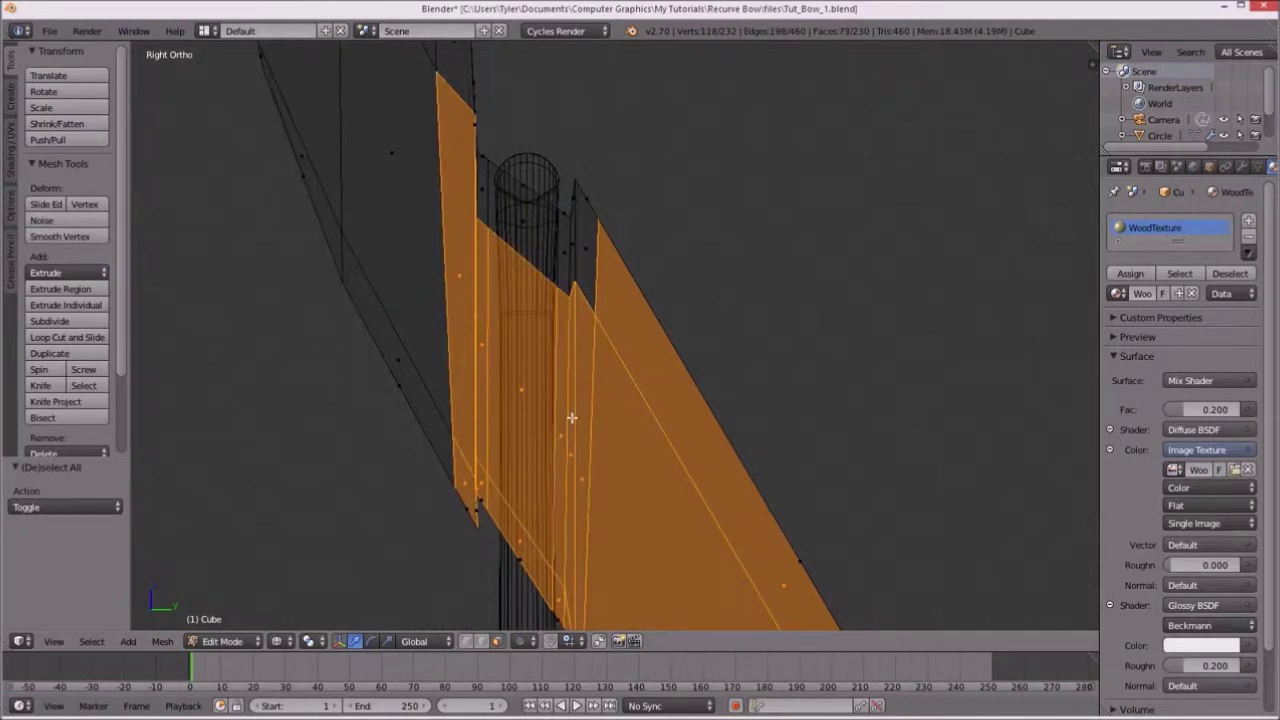
{"action": "scroll", "coordinate": [571, 417], "scroll_direction": "up", "scroll_amount": 4}
{"action": "middle_click_drag", "start_coordinate": [514, 371], "coordinate": [528, 441], "text": "shift"}
Circle-select more limb faces, including the thin left strip.
{"action": "key", "text": "c"}
{"action": "mouse_move", "coordinate": [606, 354]}
{"action": "left_mouse_down"}
{"action": "mouse_move", "coordinate": [451, 297]}
{"action": "mouse_move", "coordinate": [365, 230]}
{"action": "left_mouse_up"}
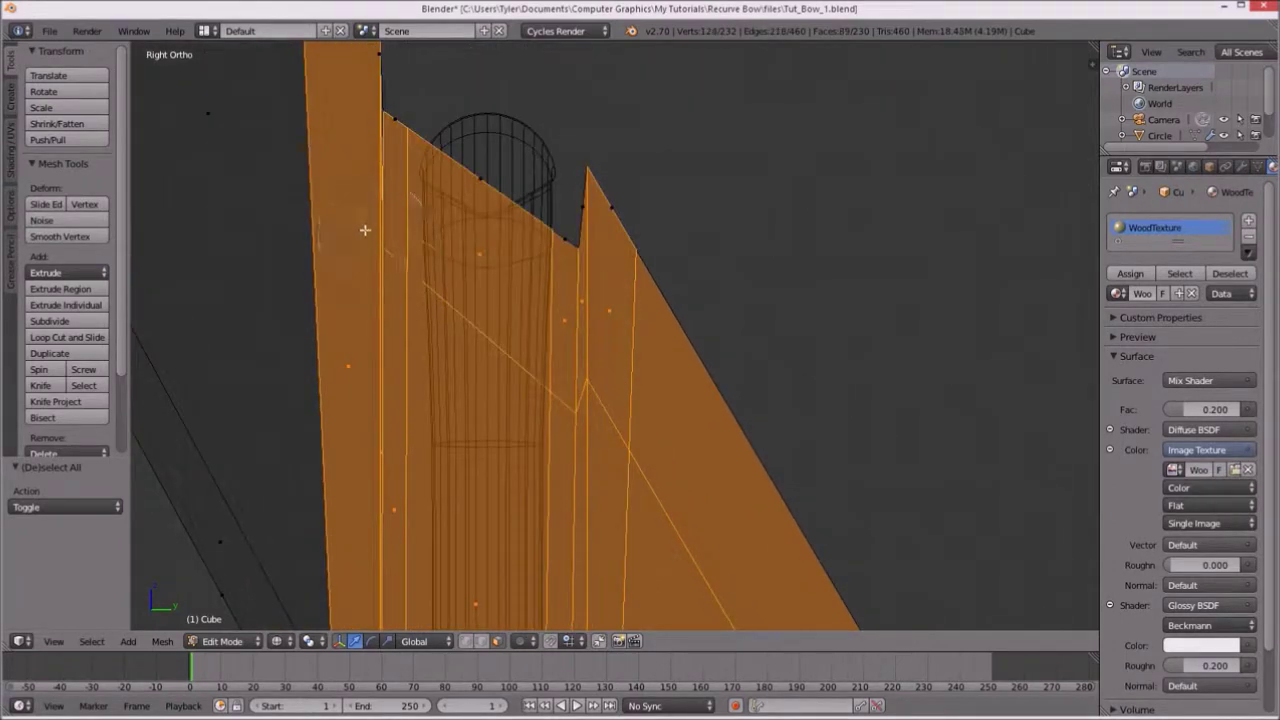
{"action": "mouse_move", "coordinate": [381, 355]}
{"action": "middle_mouse_down", "text": "shift"}
{"action": "mouse_move", "coordinate": [509, 386]}
{"action": "mouse_move", "coordinate": [377, 429]}
{"action": "middle_mouse_up", "text": "shift"}
{"action": "scroll", "coordinate": [377, 429], "scroll_direction": "down", "scroll_amount": 3}
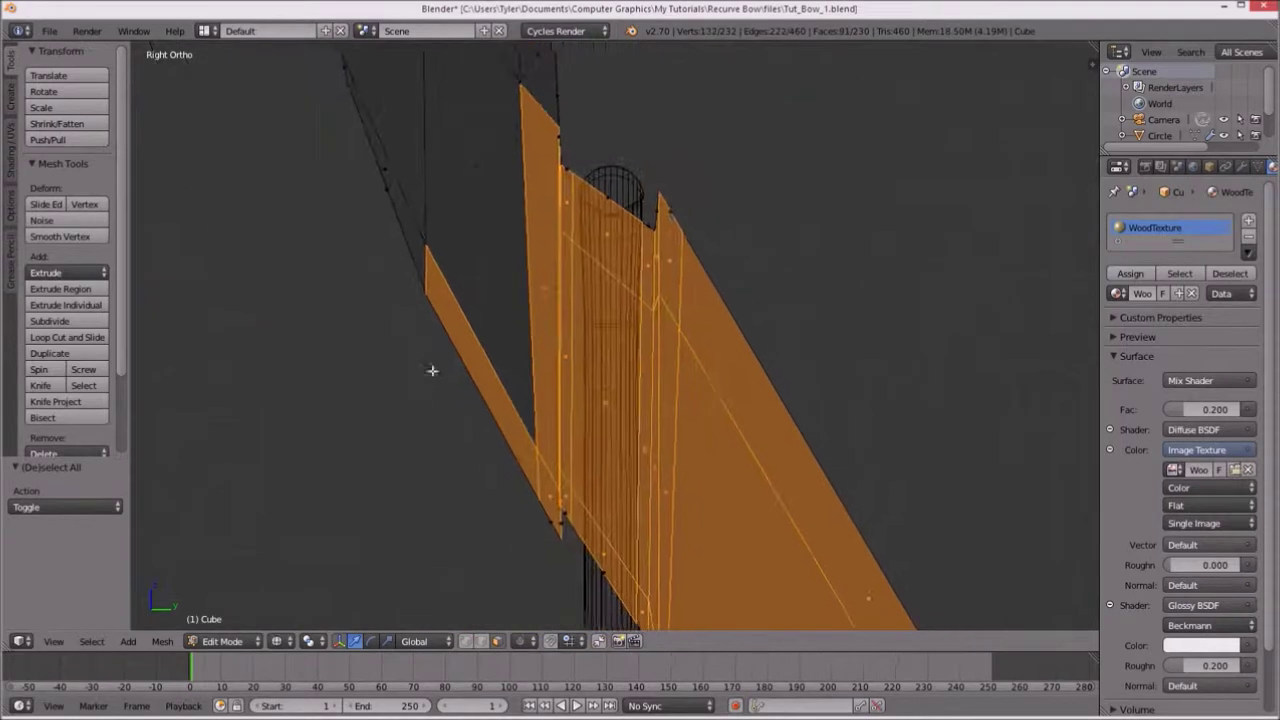
{"action": "scroll", "coordinate": [470, 240], "scroll_direction": "up", "scroll_amount": 2}
{"action": "scroll", "coordinate": [491, 300], "scroll_direction": "up", "scroll_amount": 2}
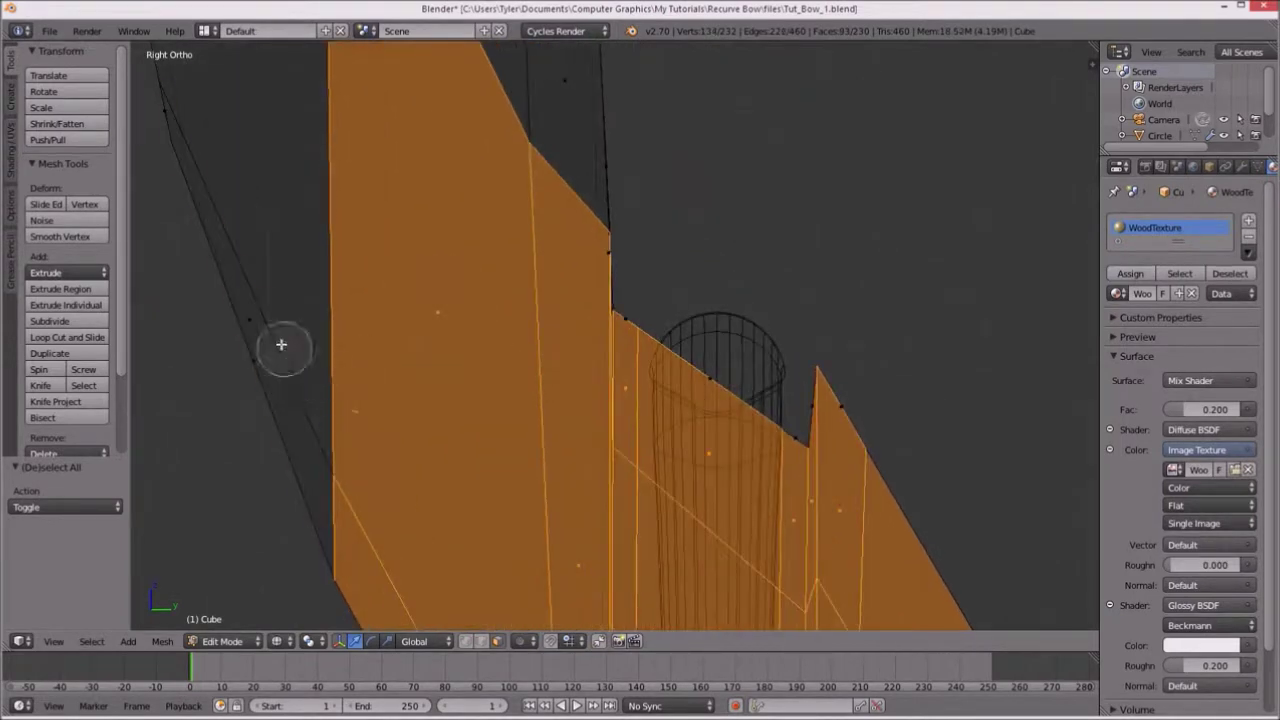
{"action": "left_click_drag", "start_coordinate": [283, 346], "coordinate": [274, 283]}
{"action": "key", "text": "Escape"}
Circle-select the right strip faces and the top faces toward the curved upper limb.
{"action": "scroll", "coordinate": [274, 283], "scroll_direction": "down", "scroll_amount": 2}
{"action": "middle_click_drag", "start_coordinate": [274, 283], "coordinate": [471, 400], "text": "shift"}
{"action": "key", "text": "c"}
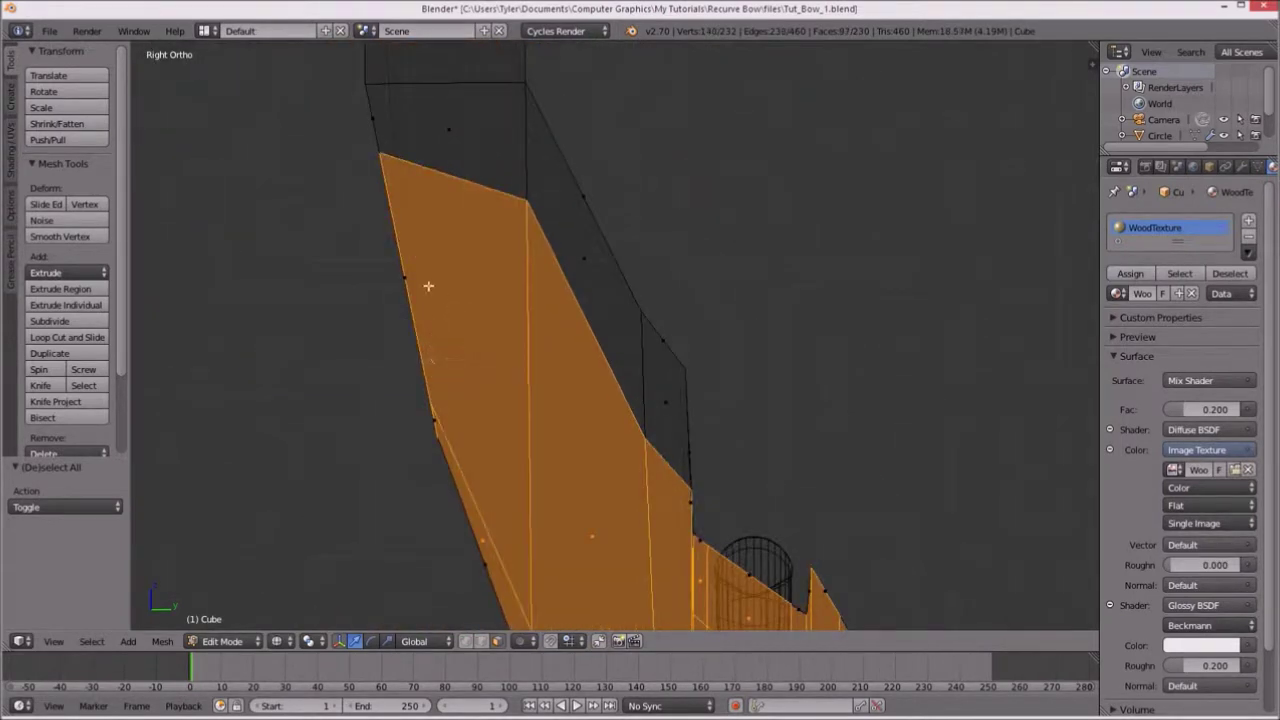
{"action": "mouse_move", "coordinate": [560, 296]}
{"action": "left_mouse_down"}
{"action": "mouse_move", "coordinate": [608, 334]}
{"action": "mouse_move", "coordinate": [654, 403]}
{"action": "left_mouse_up"}
{"action": "middle_click_drag", "start_coordinate": [654, 403], "coordinate": [560, 420], "text": "shift"}
{"action": "left_click_drag", "start_coordinate": [463, 116], "coordinate": [505, 333]}
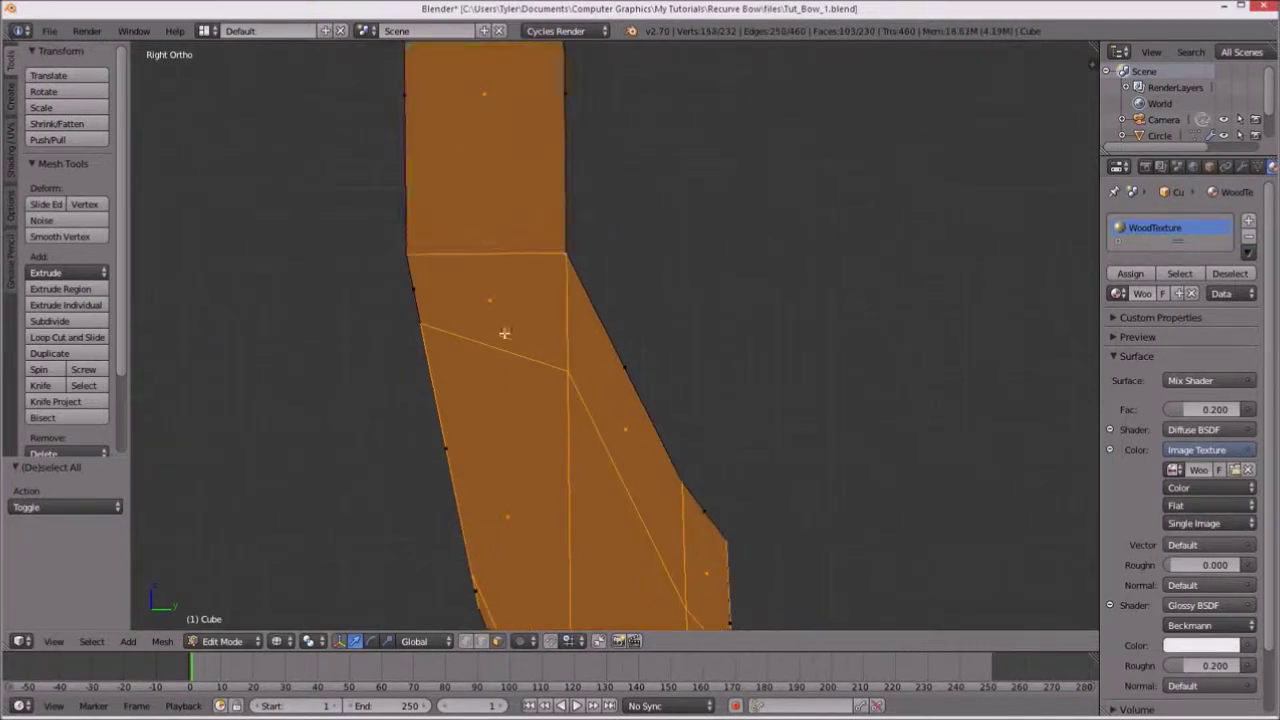
{"action": "mouse_move", "coordinate": [505, 333]}
{"action": "middle_mouse_down", "text": "shift"}
{"action": "mouse_move", "coordinate": [446, 177]}
{"action": "mouse_move", "coordinate": [468, 262]}
{"action": "middle_mouse_up", "text": "shift"}
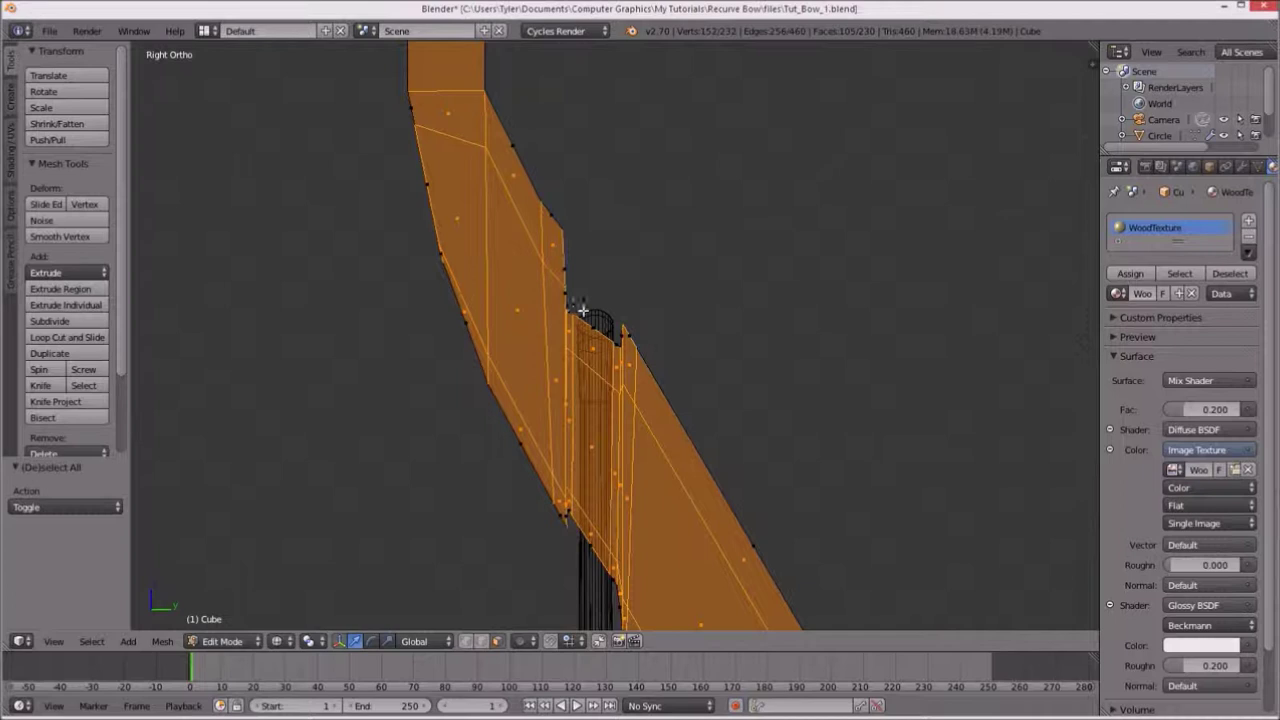
In Front Ortho, deselect the left and right side strips of the bow.
{"action": "key", "text": "KP_1"}
{"action": "mouse_move", "coordinate": [656, 301]}
{"action": "middle_mouse_down", "text": "shift"}
{"action": "mouse_move", "coordinate": [817, 343]}
{"action": "mouse_move", "coordinate": [686, 409]}
{"action": "middle_mouse_up", "text": "shift"}
{"action": "scroll", "coordinate": [654, 411], "scroll_direction": "up", "scroll_amount": 2}
{"action": "scroll", "coordinate": [633, 224], "scroll_direction": "up", "scroll_amount": 5}
{"action": "scroll", "coordinate": [604, 403], "scroll_direction": "down", "scroll_amount": 2}
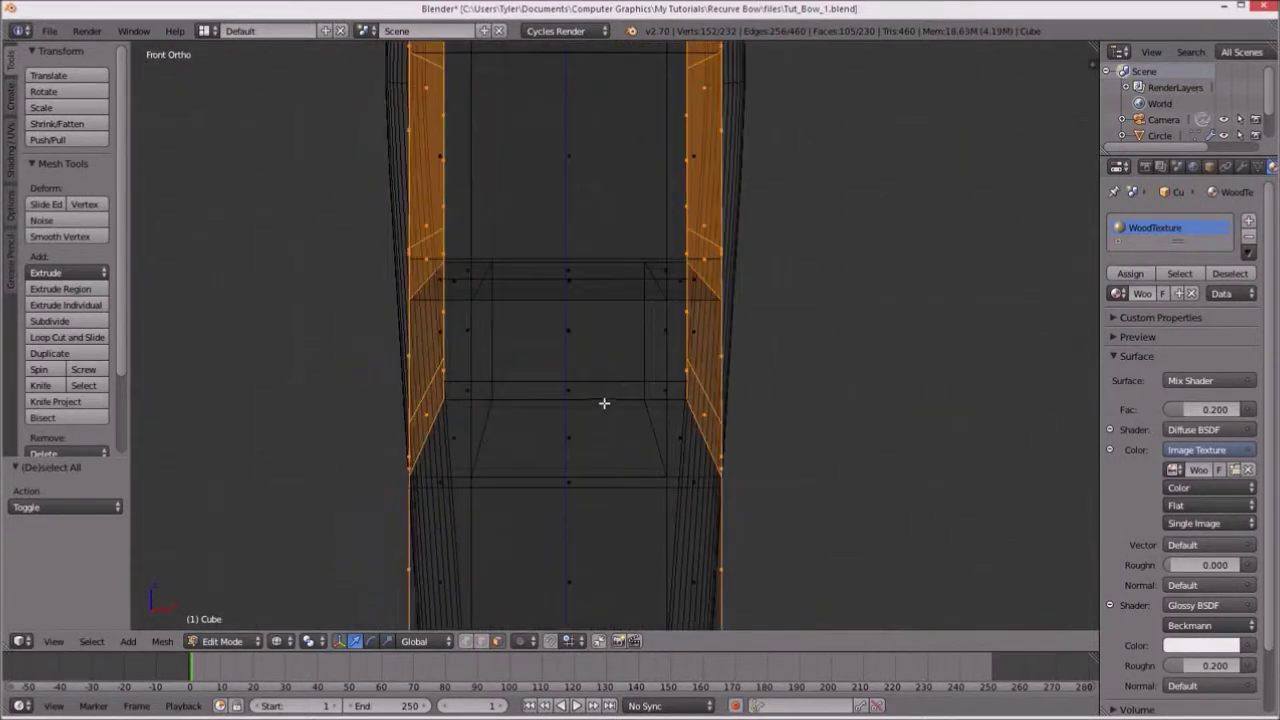
{"action": "mouse_move", "coordinate": [449, 455]}
{"action": "middle_mouse_down"}
{"action": "mouse_move", "coordinate": [463, 277]}
{"action": "mouse_move", "coordinate": [437, 206]}
{"action": "mouse_move", "coordinate": [499, 395]}
{"action": "mouse_move", "coordinate": [480, 220]}
{"action": "mouse_move", "coordinate": [591, 206]}
{"action": "middle_mouse_up"}
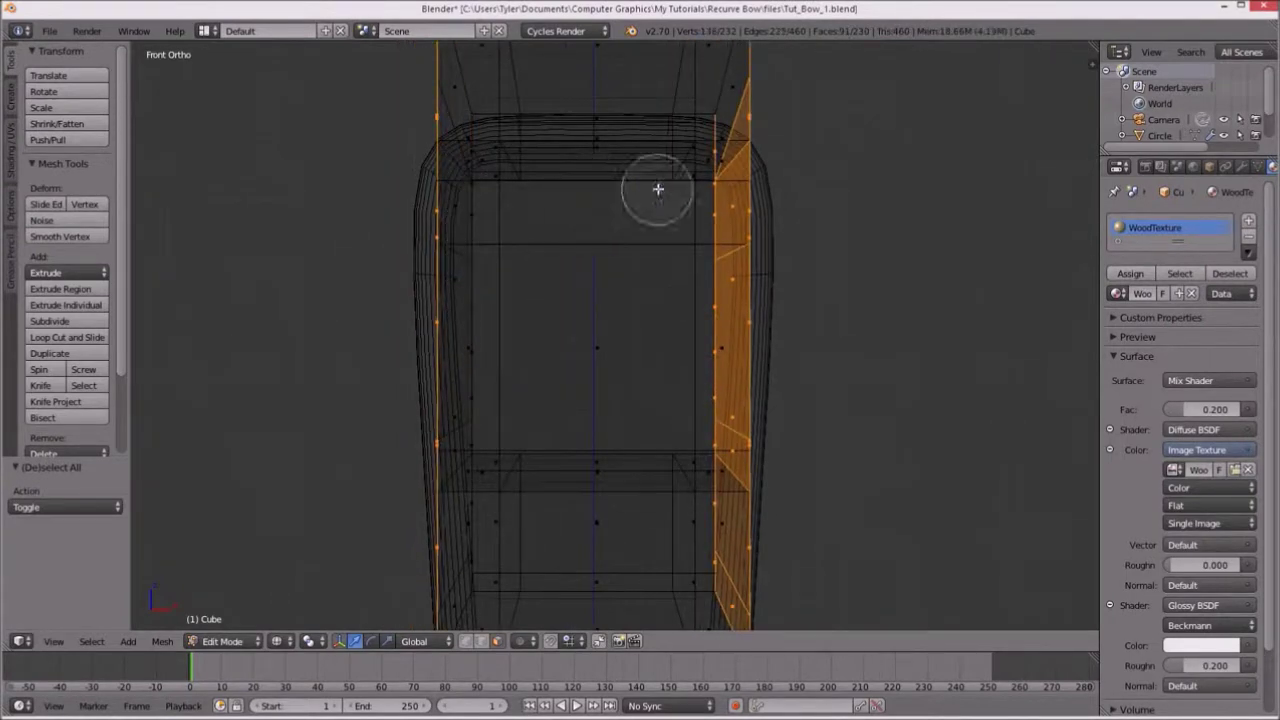
{"action": "middle_click_drag", "start_coordinate": [707, 186], "coordinate": [701, 582]}
Deselect the remaining bottom vertices and stray strip, leaving 74 limb faces, then return to Right Ortho.
{"action": "key", "text": "KP_4"}
{"action": "middle_click_drag", "start_coordinate": [654, 449], "coordinate": [654, 452]}
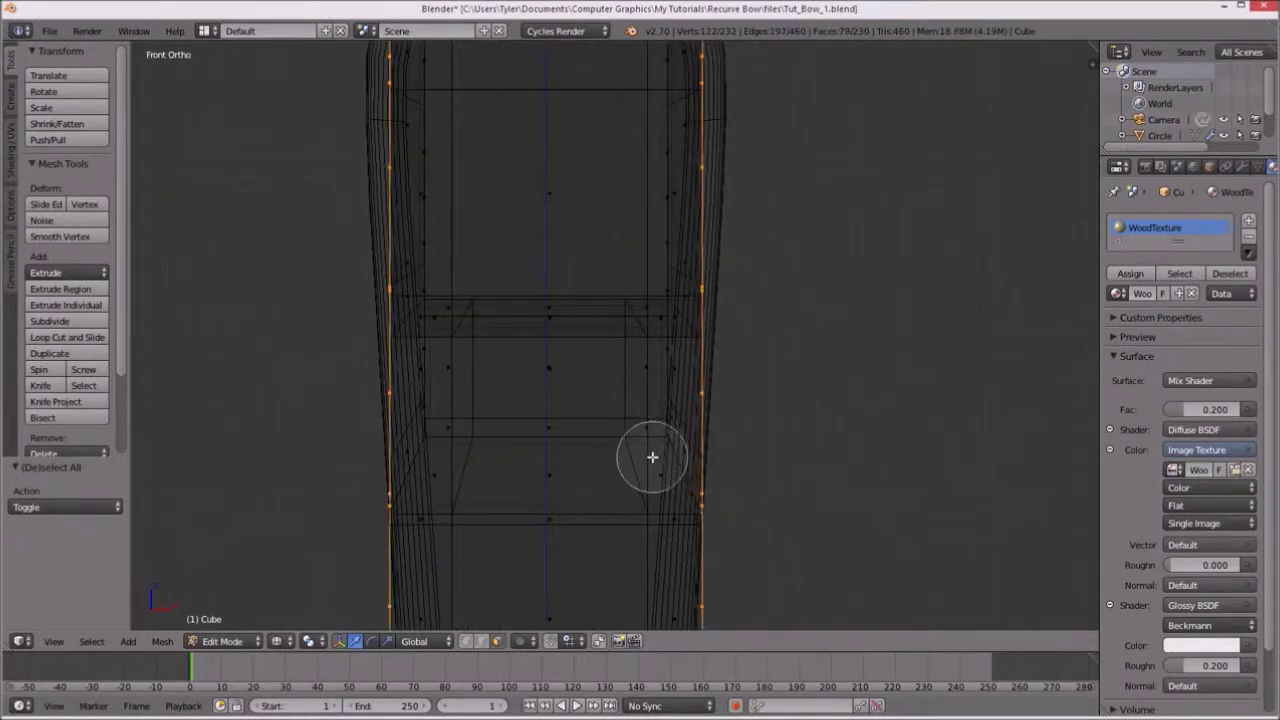
{"action": "key", "text": "KP_4"}
{"action": "key", "text": "KP_4"}
{"action": "key", "text": "KP_4"}
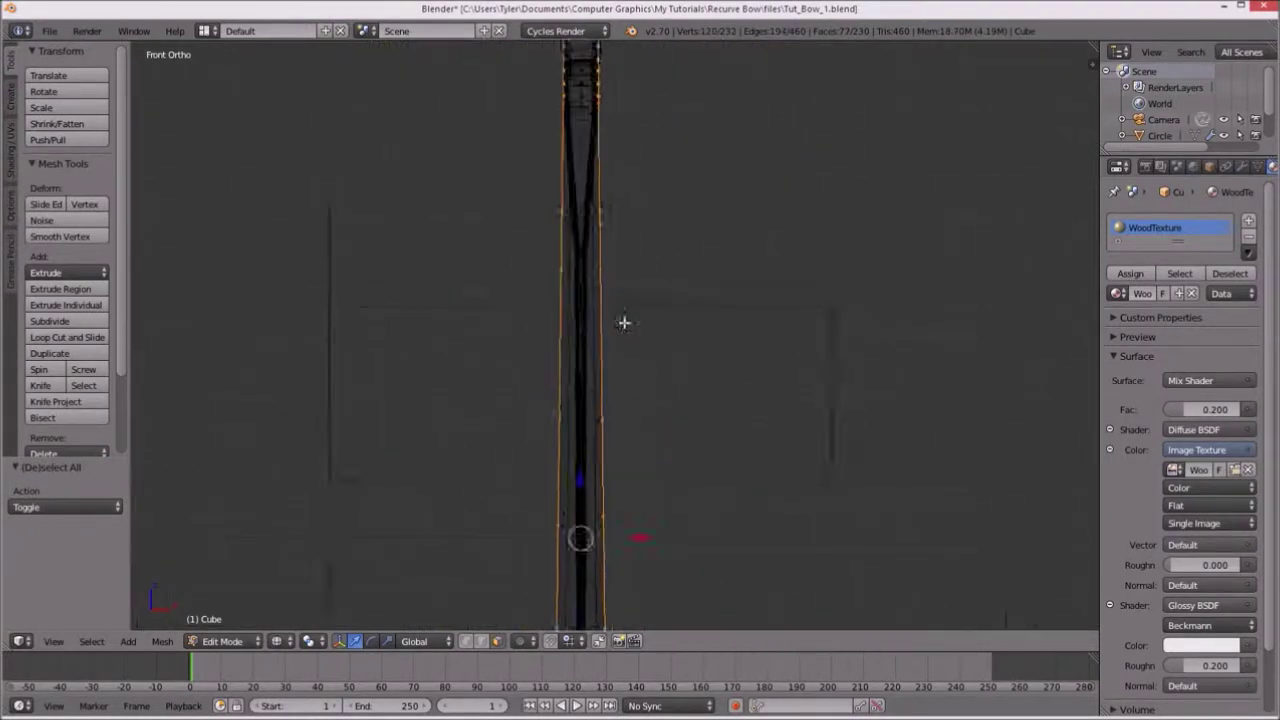
{"action": "key", "text": "KP_4"}
{"action": "key", "text": "KP_4"}
{"action": "key", "text": "KP_4"}
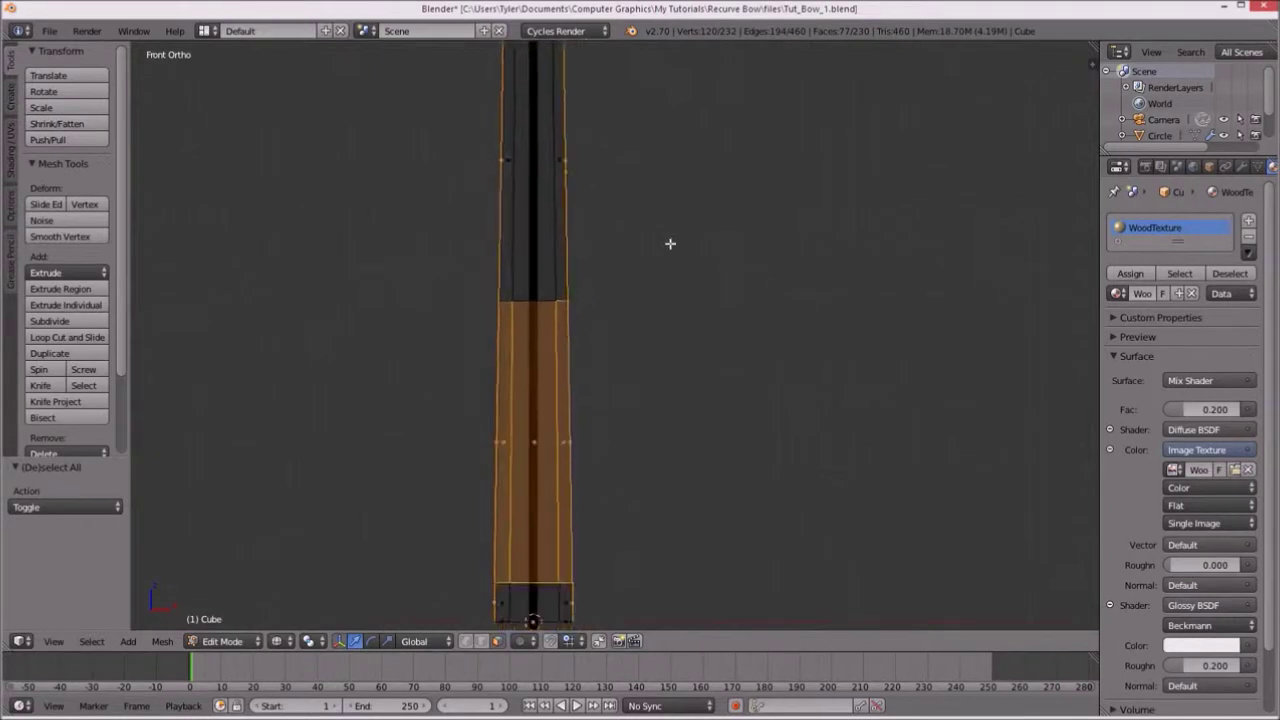
{"action": "key", "text": "KP_4"}
{"action": "middle_click_drag", "start_coordinate": [566, 293], "coordinate": [585, 291]}
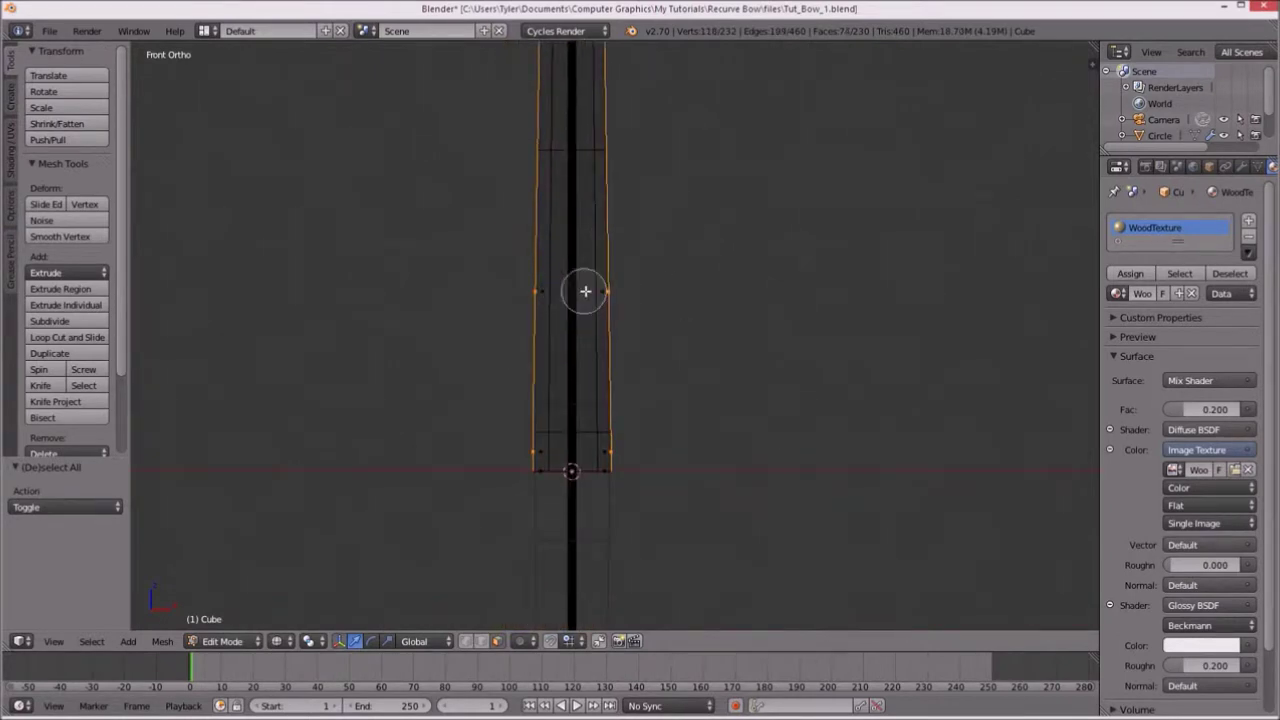
{"action": "middle_click_drag", "start_coordinate": [585, 353], "coordinate": [651, 306]}
{"action": "key", "text": "Escape"}
{"action": "key", "text": "KP_4"}
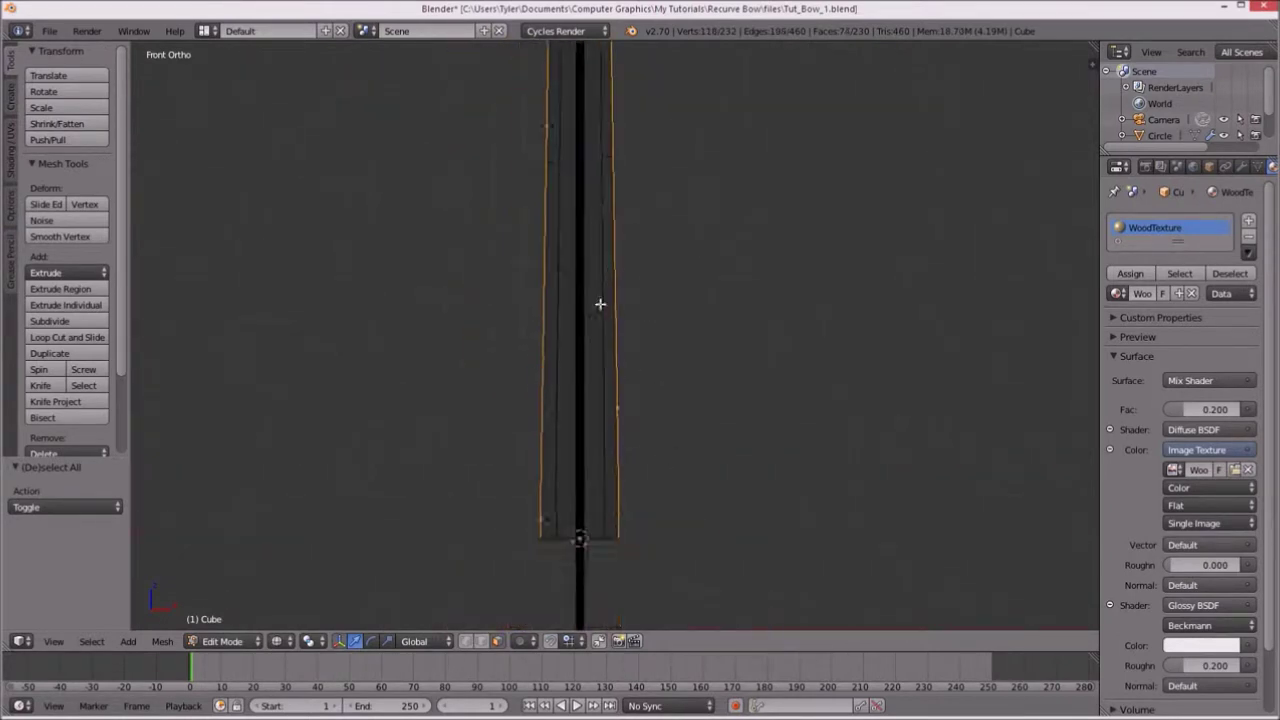
{"action": "key", "text": "KP_4"}
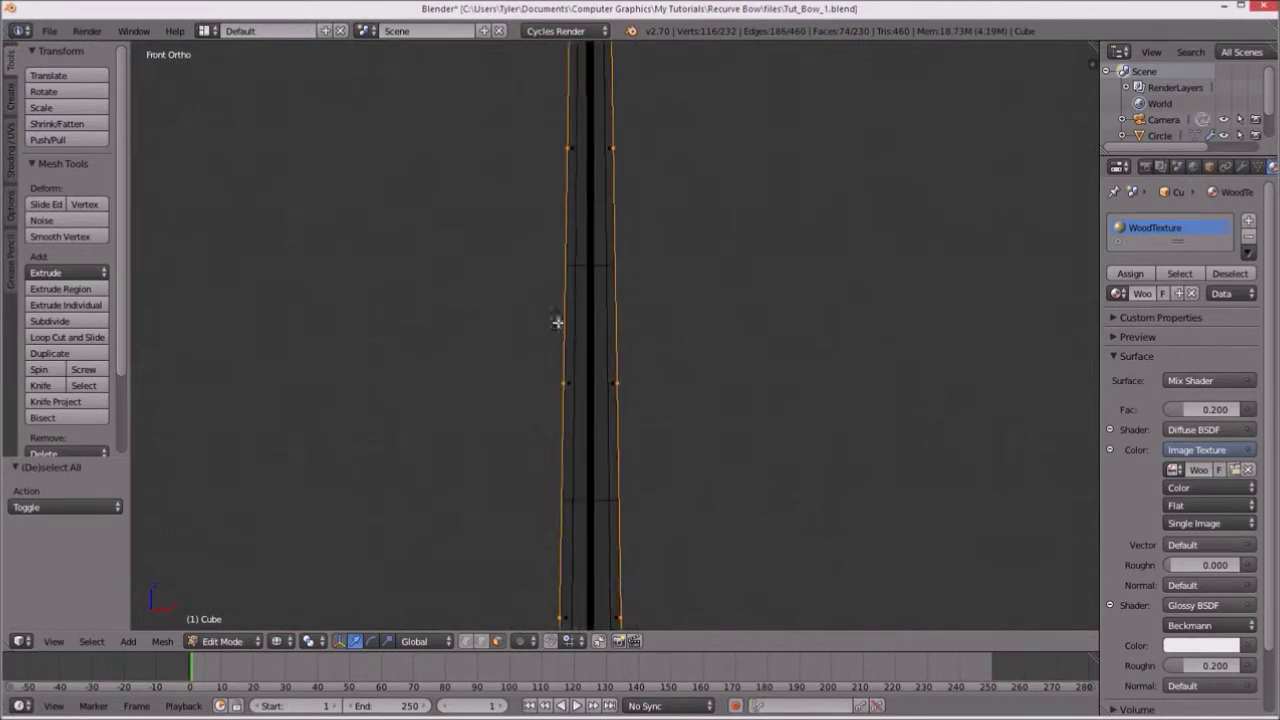
{"action": "key", "text": "KP_3"}
Pick one limb face, select everything linked to it, and check it from front and side.
{"action": "scroll", "coordinate": [851, 233], "scroll_direction": "down", "scroll_amount": 3}
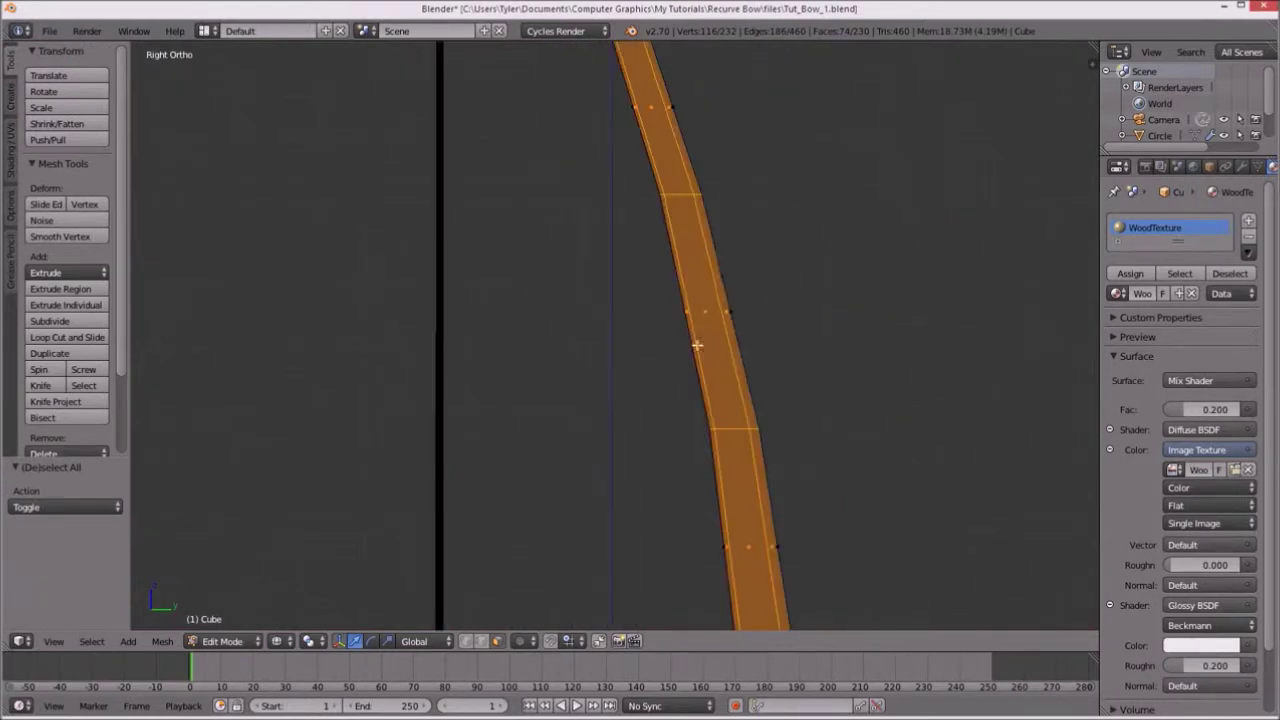
{"action": "middle_click_drag", "start_coordinate": [654, 297], "coordinate": [615, 283], "text": "shift"}
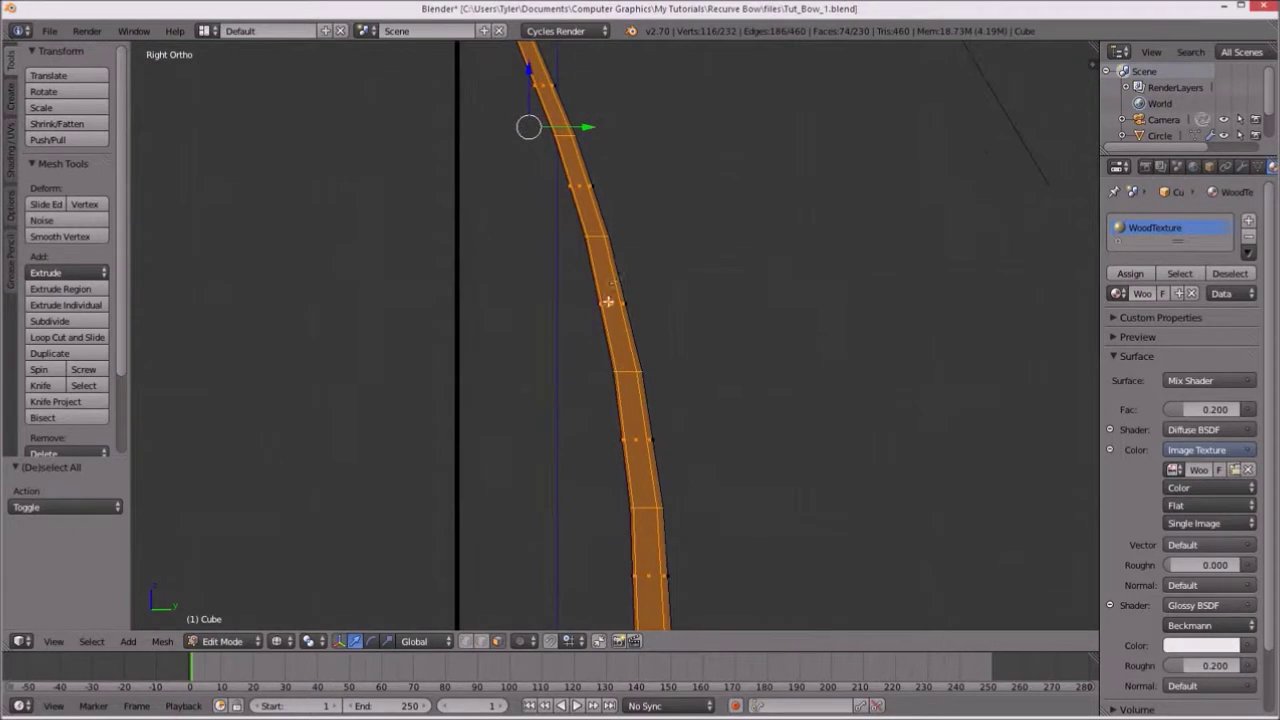
{"action": "middle_click_drag", "start_coordinate": [607, 301], "coordinate": [616, 330], "text": "shift"}
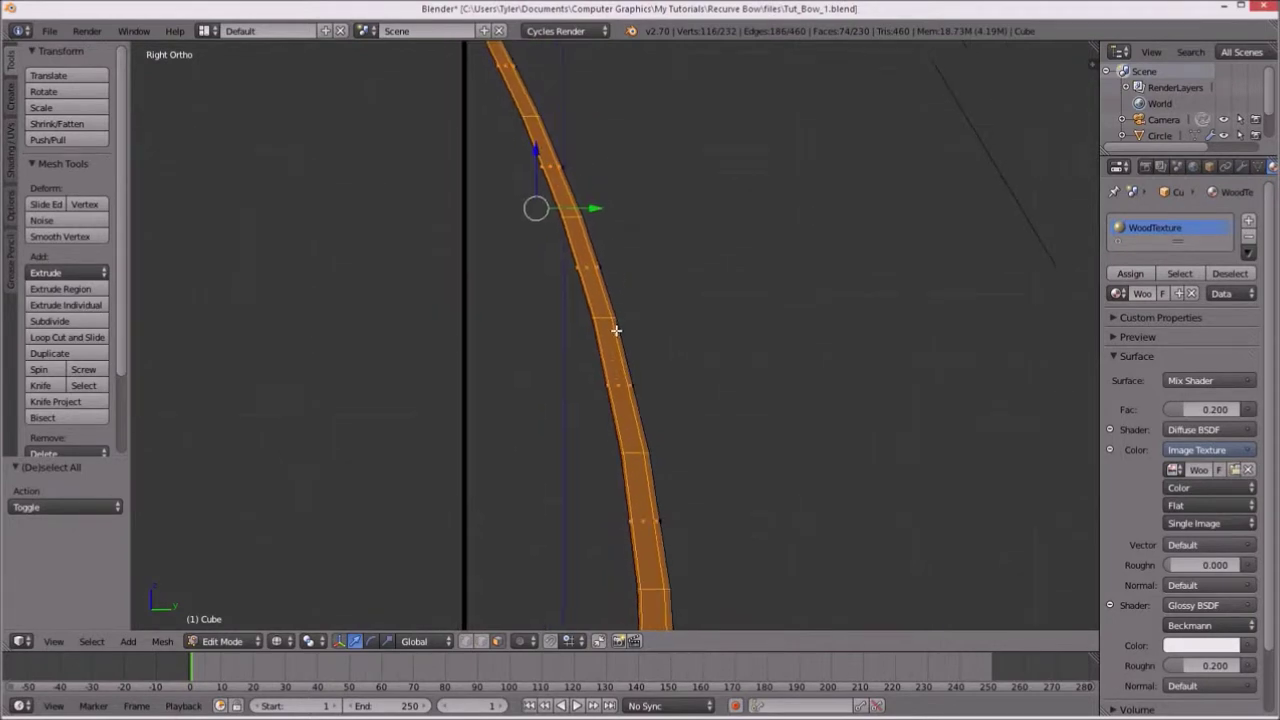
{"action": "right_click", "coordinate": [616, 330]}
{"action": "key", "text": "l"}
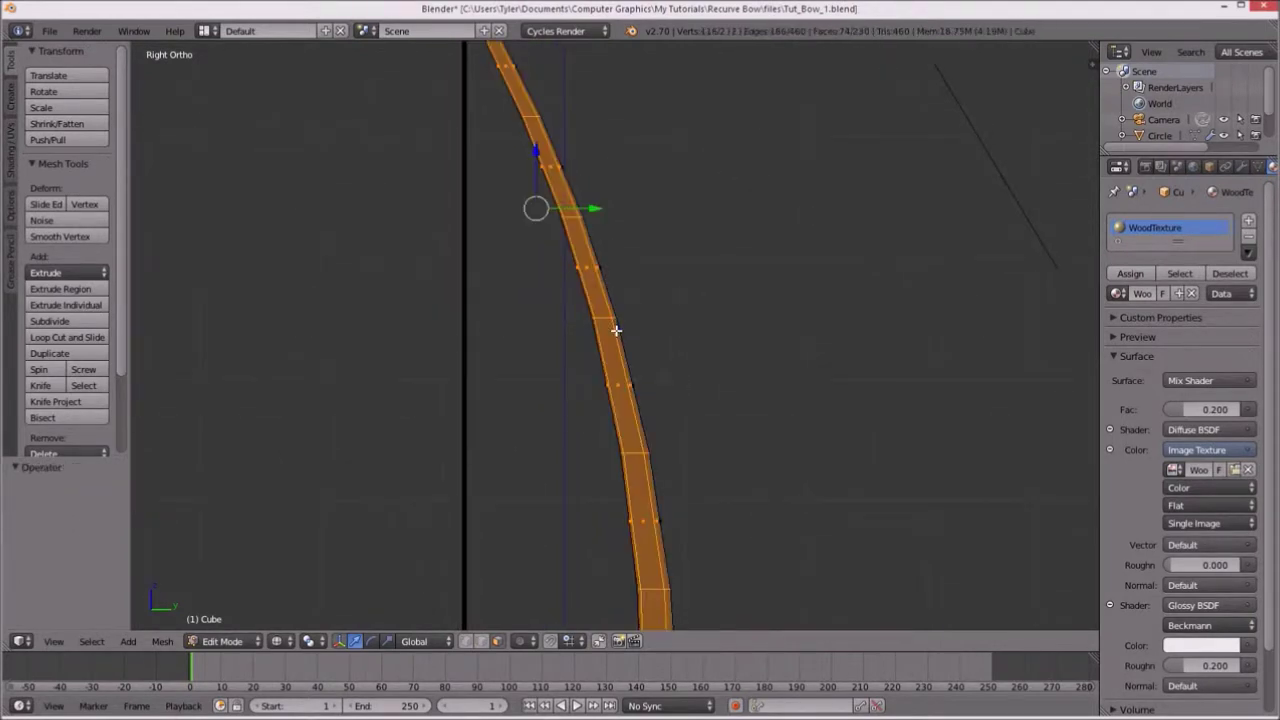
{"action": "key", "text": "KP_1"}
{"action": "key", "text": "KP_3"}
Hide the Tool Shelf and split the 3D view into two views.
{"action": "scroll", "coordinate": [630, 320], "scroll_direction": "down", "scroll_amount": 3}
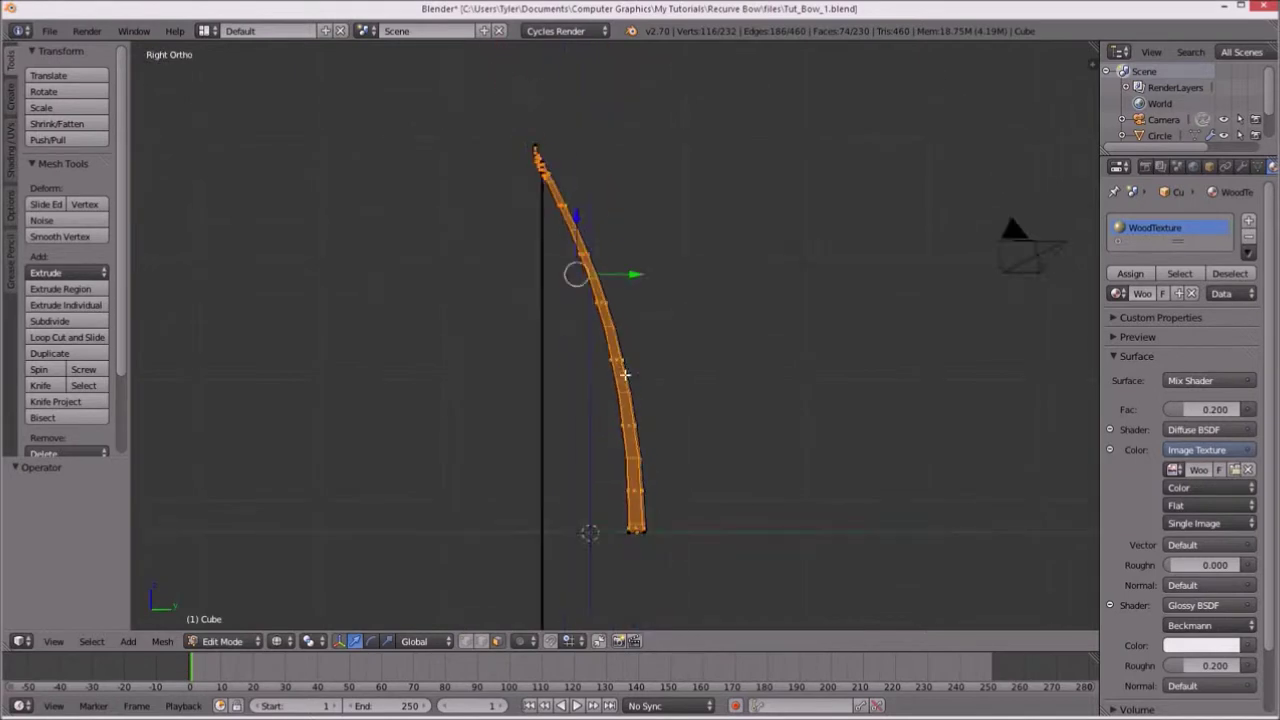
{"action": "scroll", "coordinate": [623, 309], "scroll_direction": "down", "scroll_amount": 1}
{"action": "scroll", "coordinate": [628, 357], "scroll_direction": "up", "scroll_amount": 3}
{"action": "middle_click_drag", "start_coordinate": [674, 374], "coordinate": [683, 428], "text": "shift"}
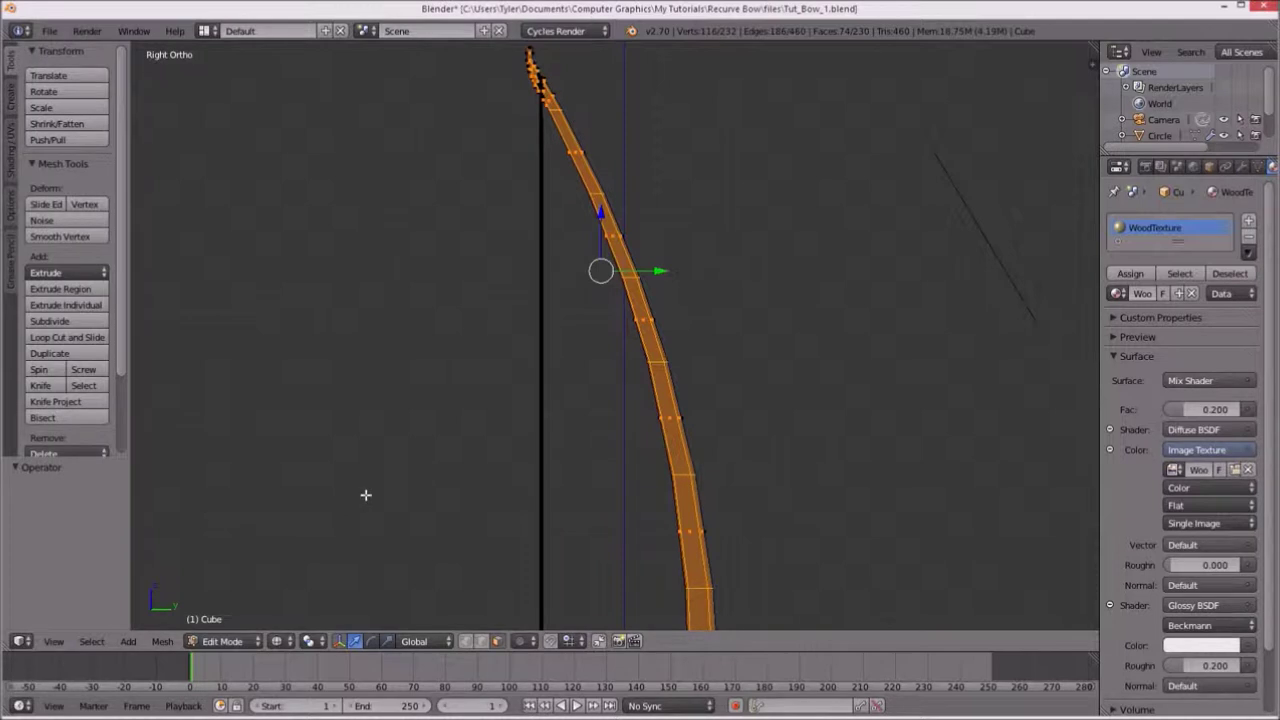
{"action": "key", "text": "t"}
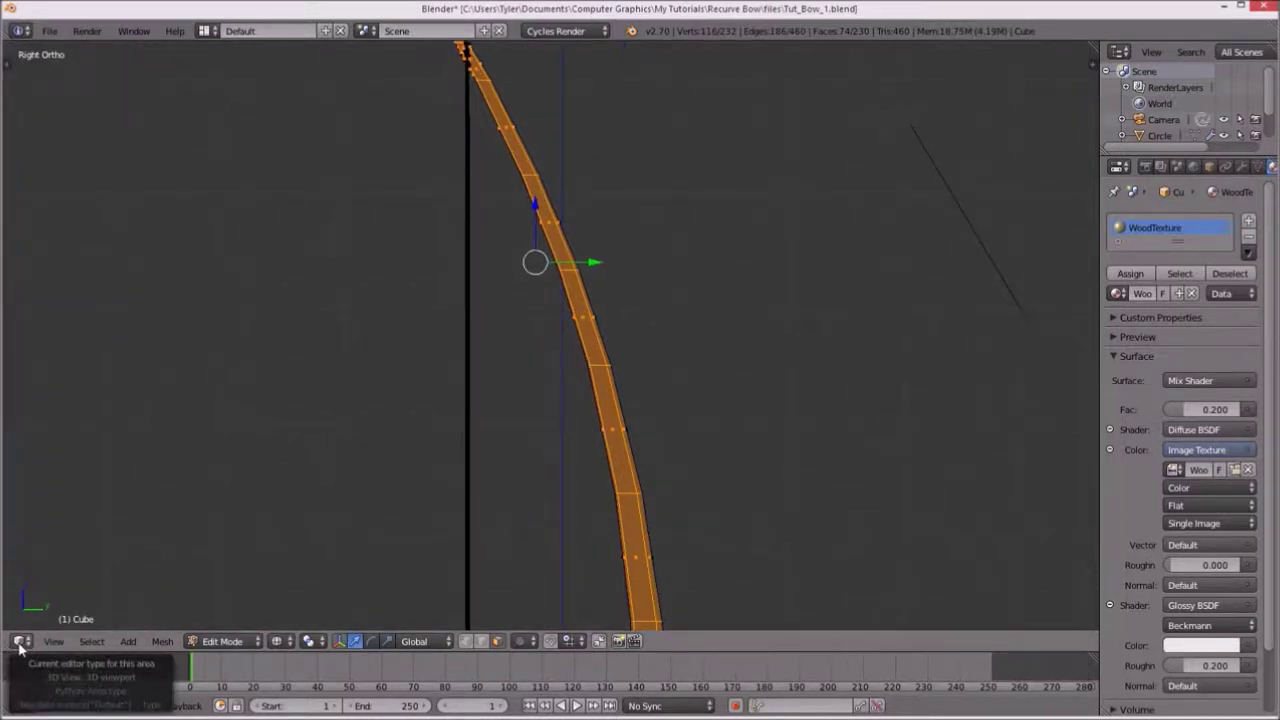
{"action": "left_click", "coordinate": [22, 648]}
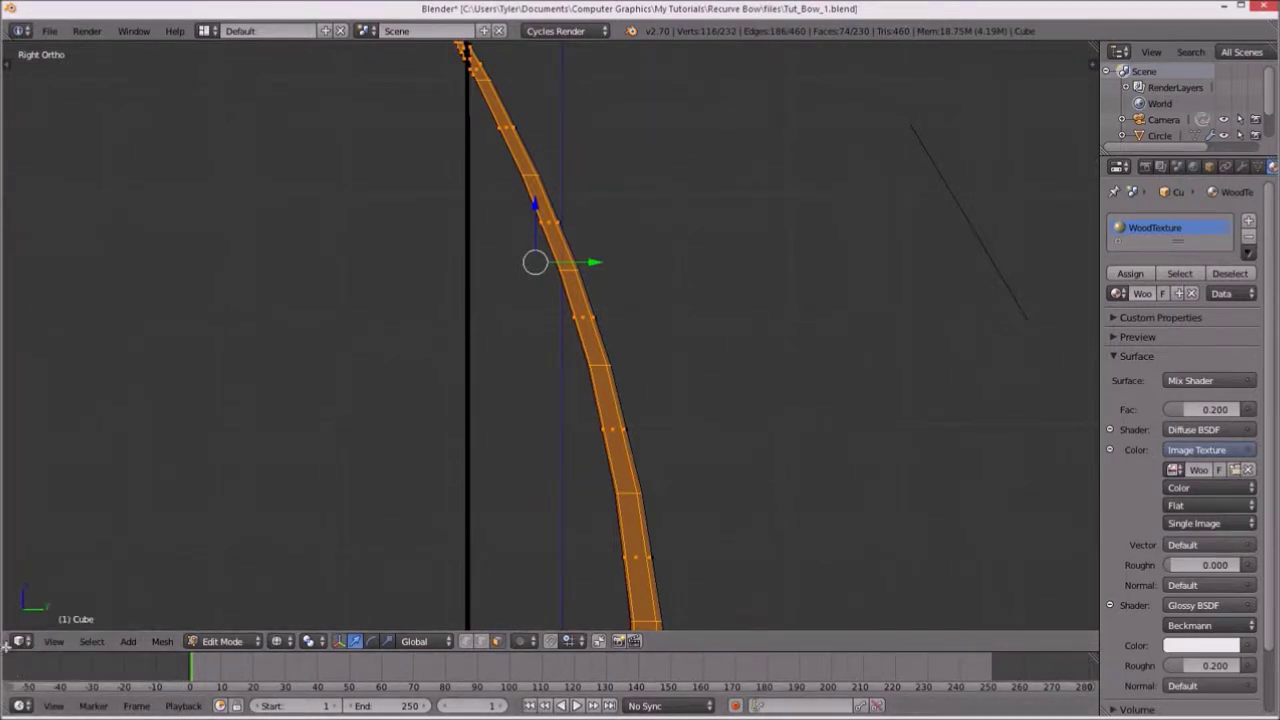
{"action": "left_click_drag", "start_coordinate": [5, 645], "coordinate": [374, 630]}
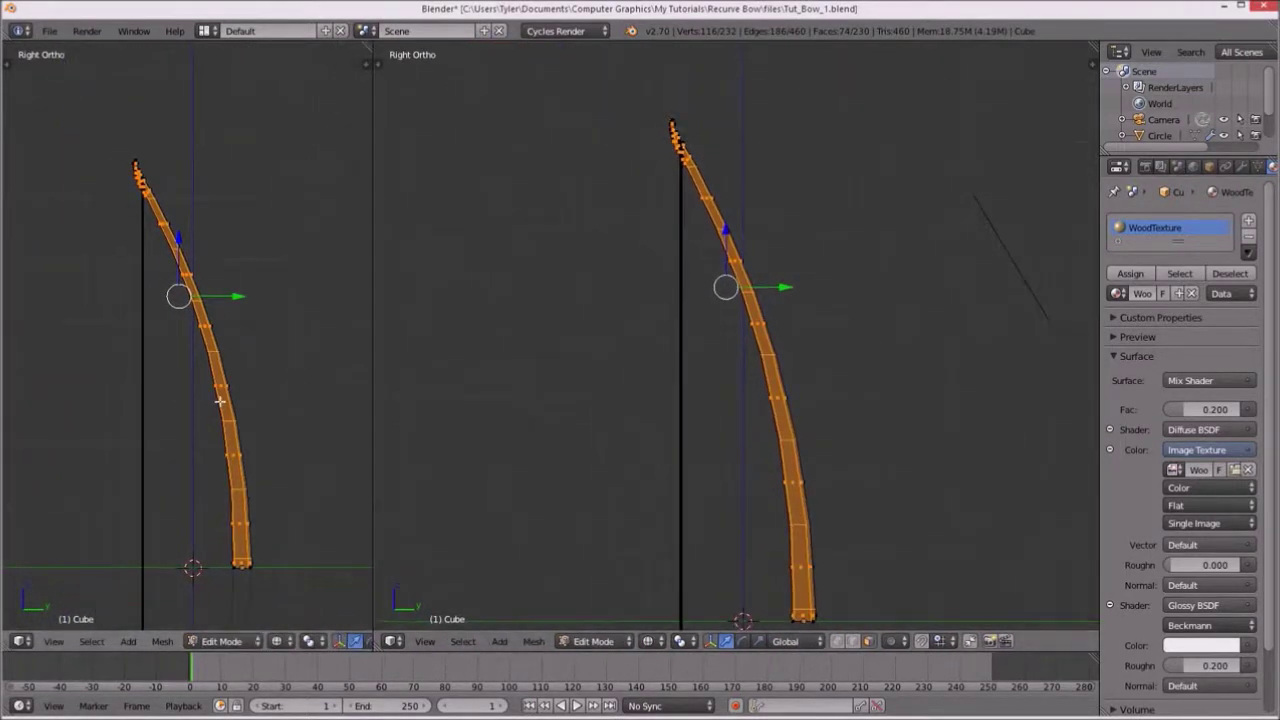
Turn the left view into a UV/Image Editor showing WoodFine.jpg, zoomed out.
{"action": "left_click", "coordinate": [28, 641]}
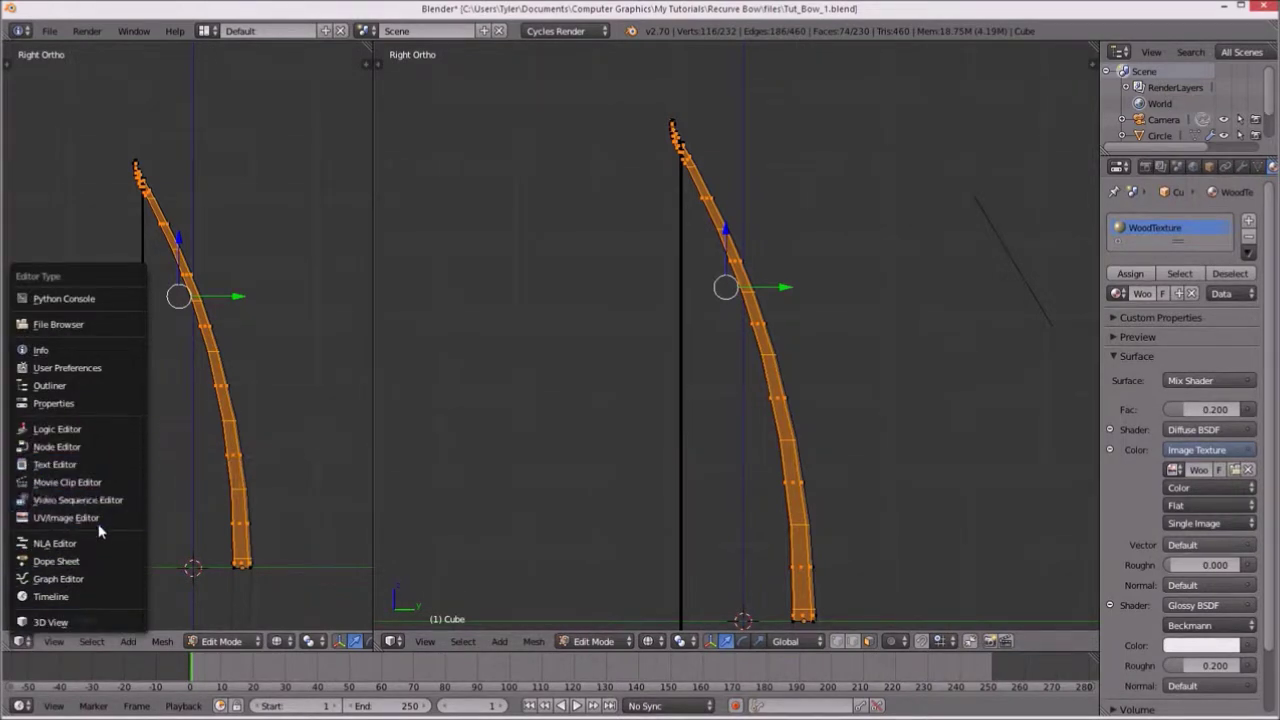
{"action": "left_click", "coordinate": [91, 520]}
{"action": "scroll", "coordinate": [243, 520], "scroll_direction": "up", "scroll_amount": 2}
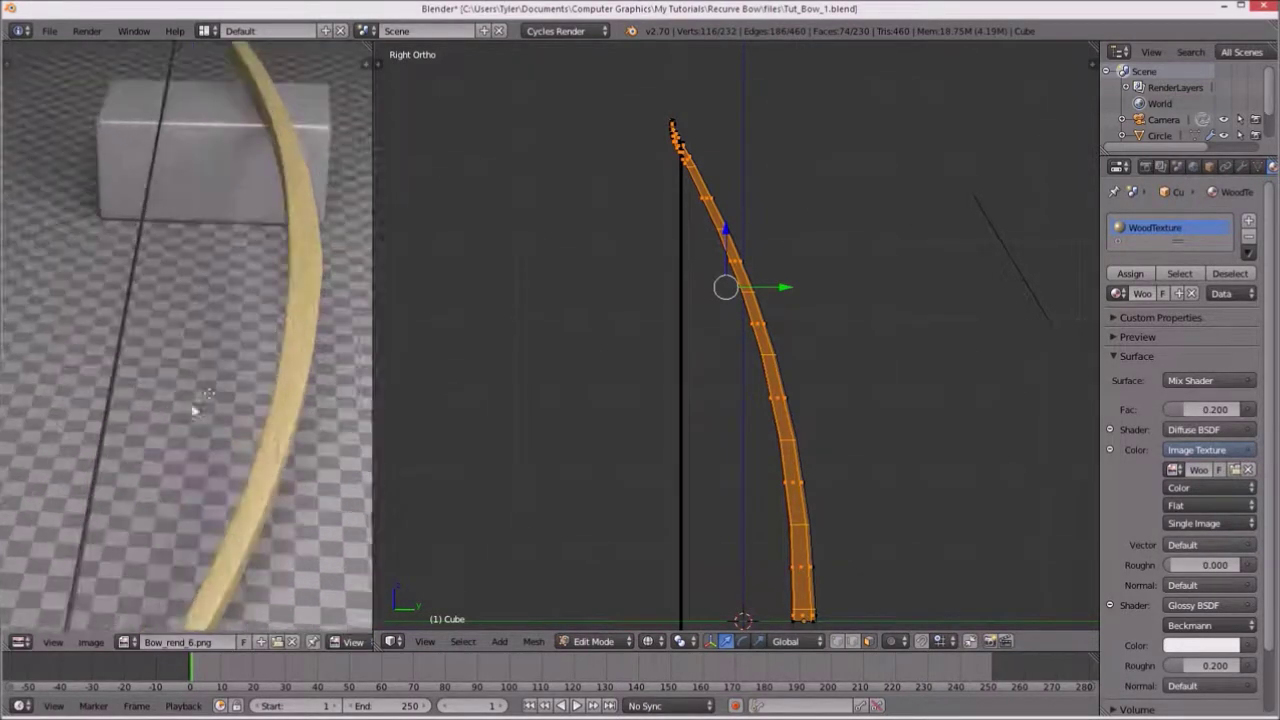
{"action": "scroll", "coordinate": [243, 520], "scroll_direction": "up", "scroll_amount": 2}
{"action": "left_click", "coordinate": [277, 641]}
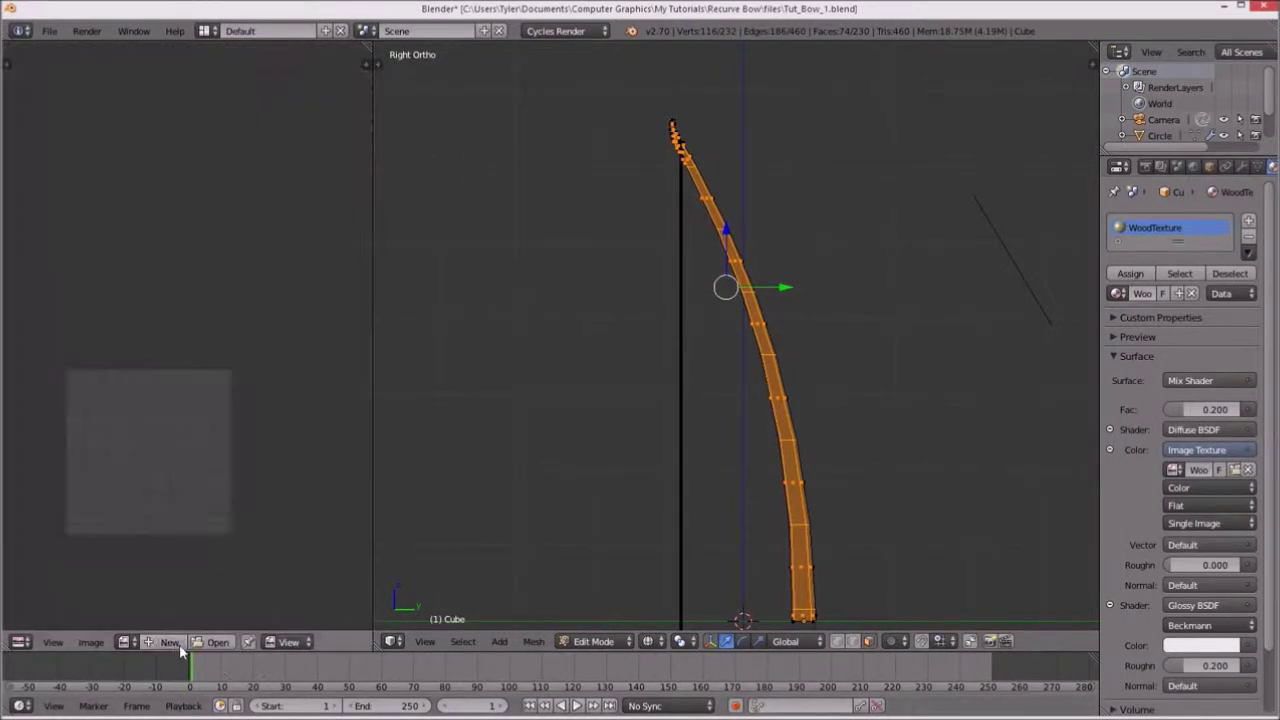
{"action": "left_click", "coordinate": [125, 643]}
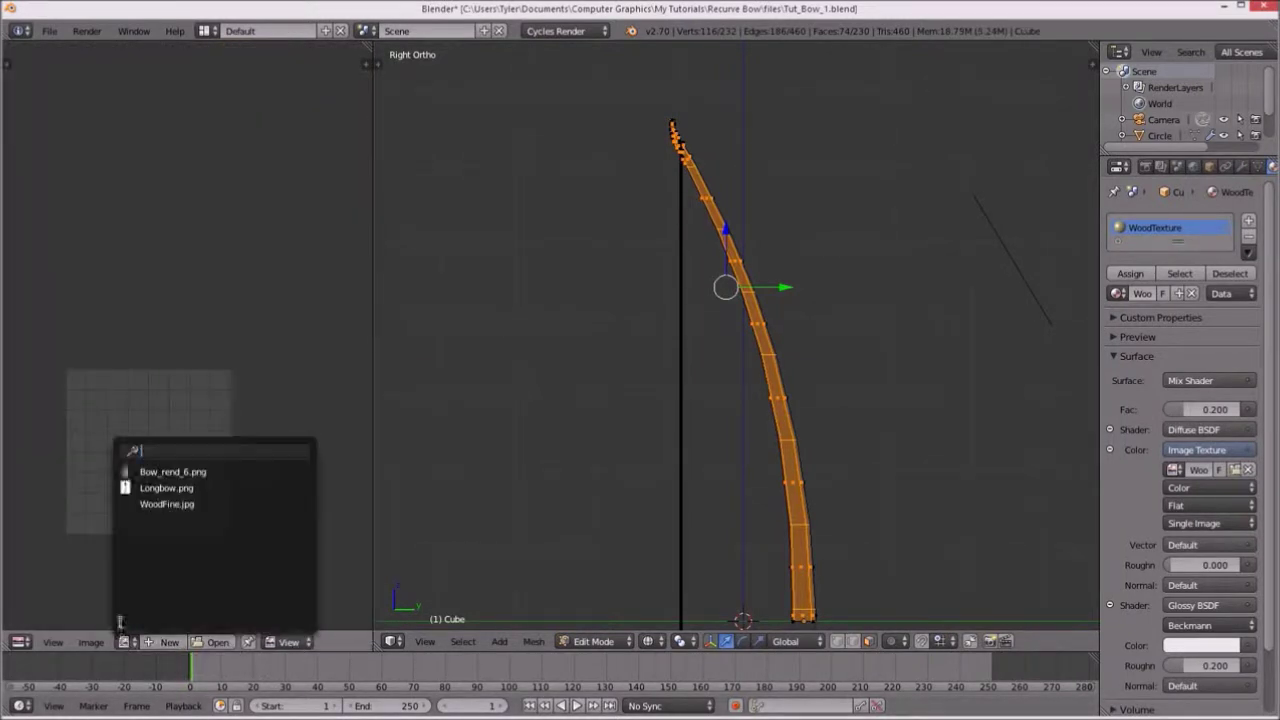
{"action": "left_click", "coordinate": [158, 504]}
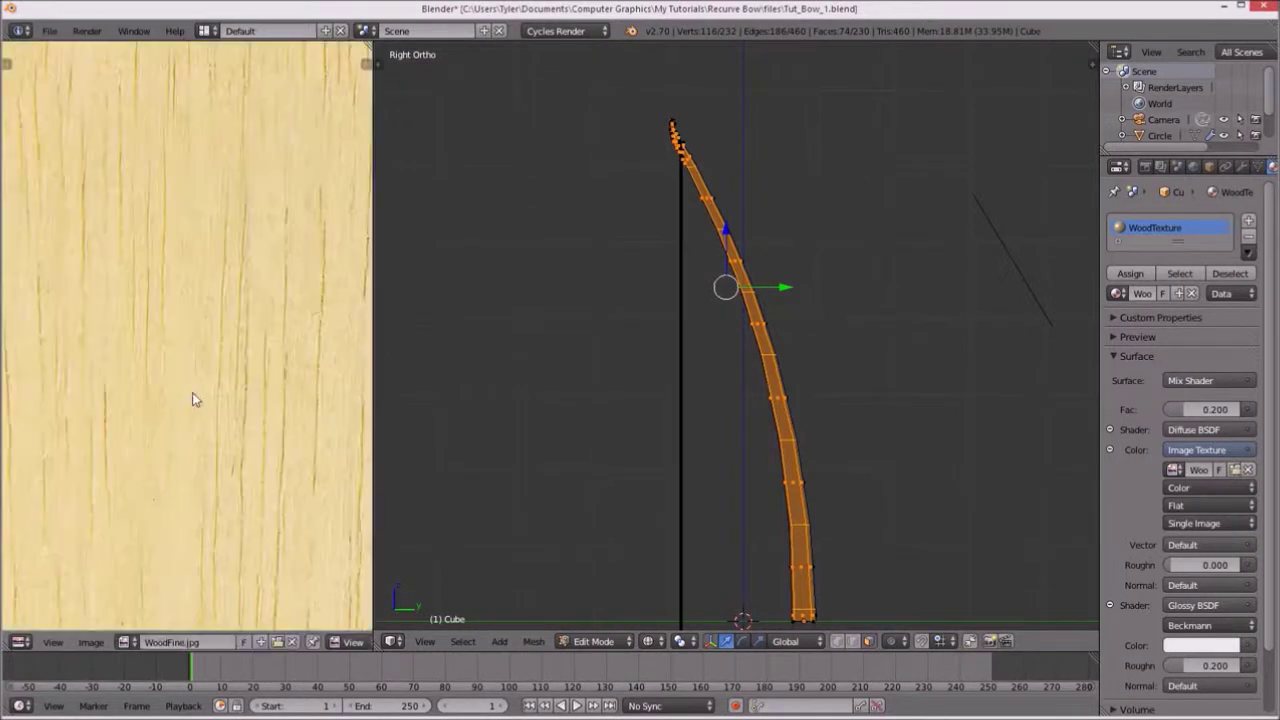
{"action": "scroll", "coordinate": [210, 403], "scroll_direction": "down", "scroll_amount": 1}
{"action": "scroll", "coordinate": [208, 380], "scroll_direction": "down", "scroll_amount": 2}
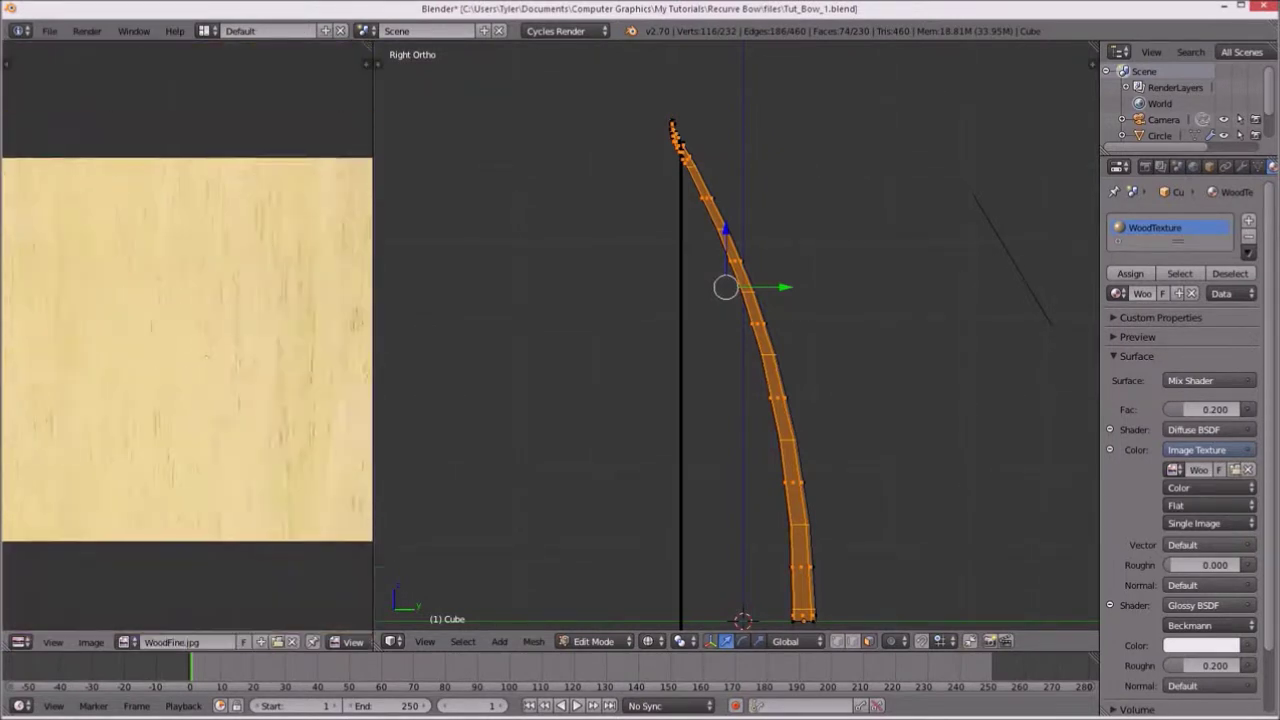
Unwrap the limb with Project From View, then enlarge and move its UVs over the wood image.
{"action": "scroll", "coordinate": [206, 359], "scroll_direction": "down", "scroll_amount": 2}
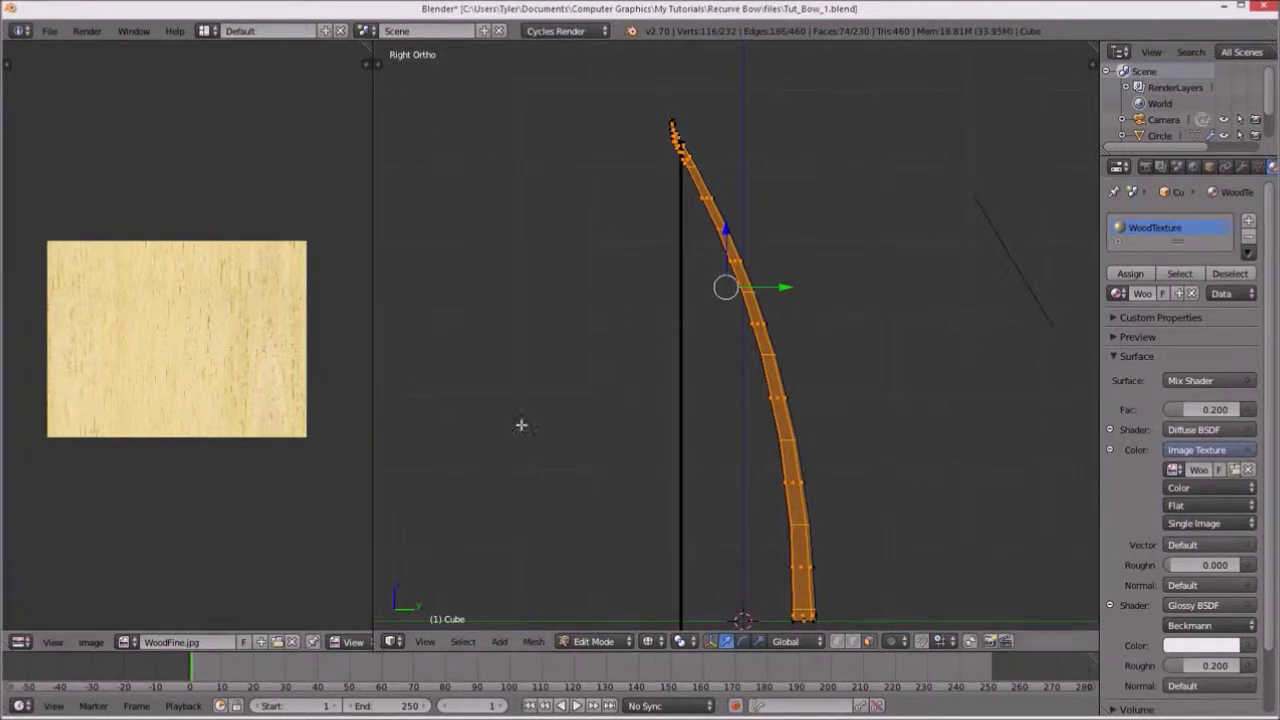
{"action": "scroll", "coordinate": [591, 374], "scroll_direction": "down", "scroll_amount": 1}
{"action": "scroll", "coordinate": [600, 349], "scroll_direction": "down", "scroll_amount": 2}
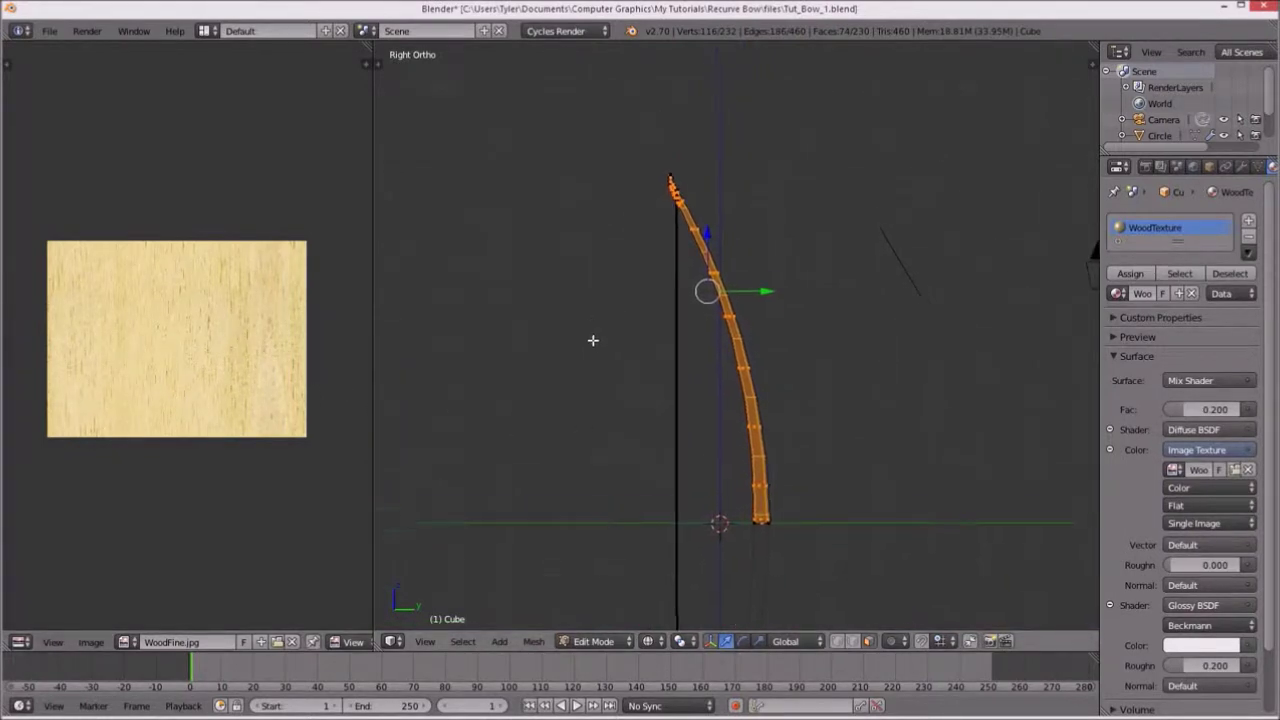
{"action": "key", "text": "u"}
{"action": "left_click", "coordinate": [563, 471]}
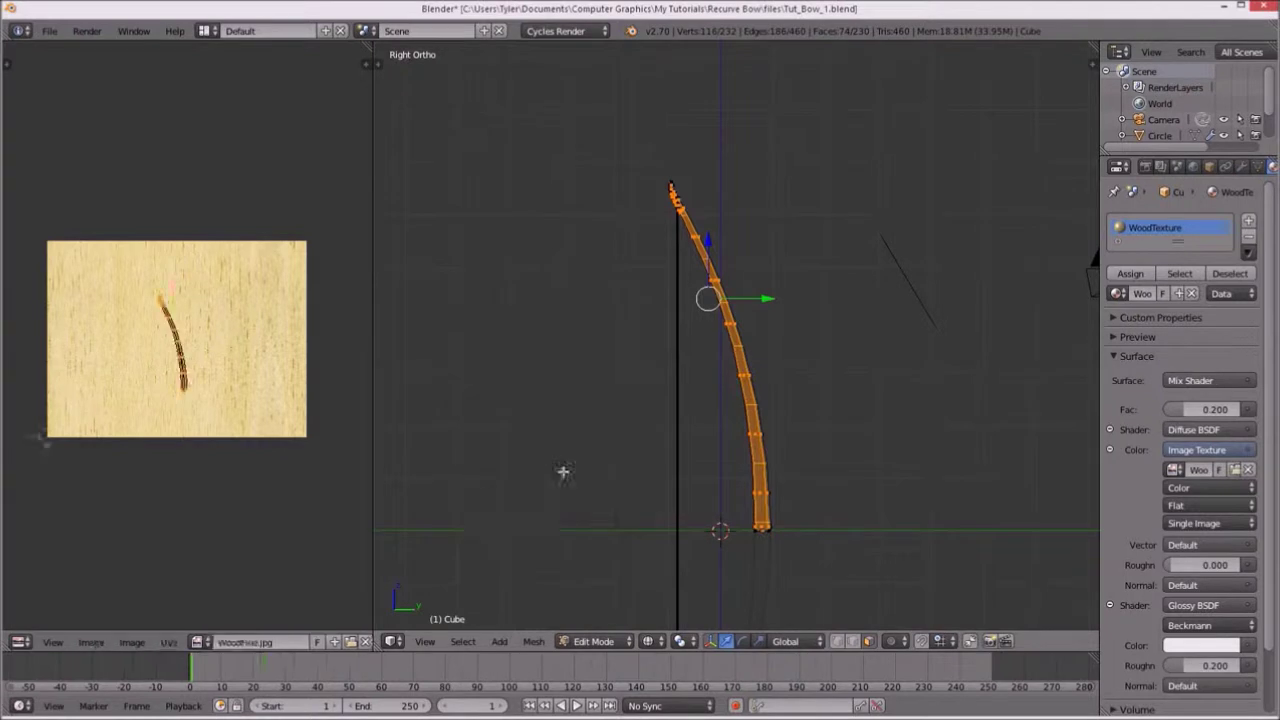
{"action": "key", "text": "a"}
{"action": "key", "text": "s"}
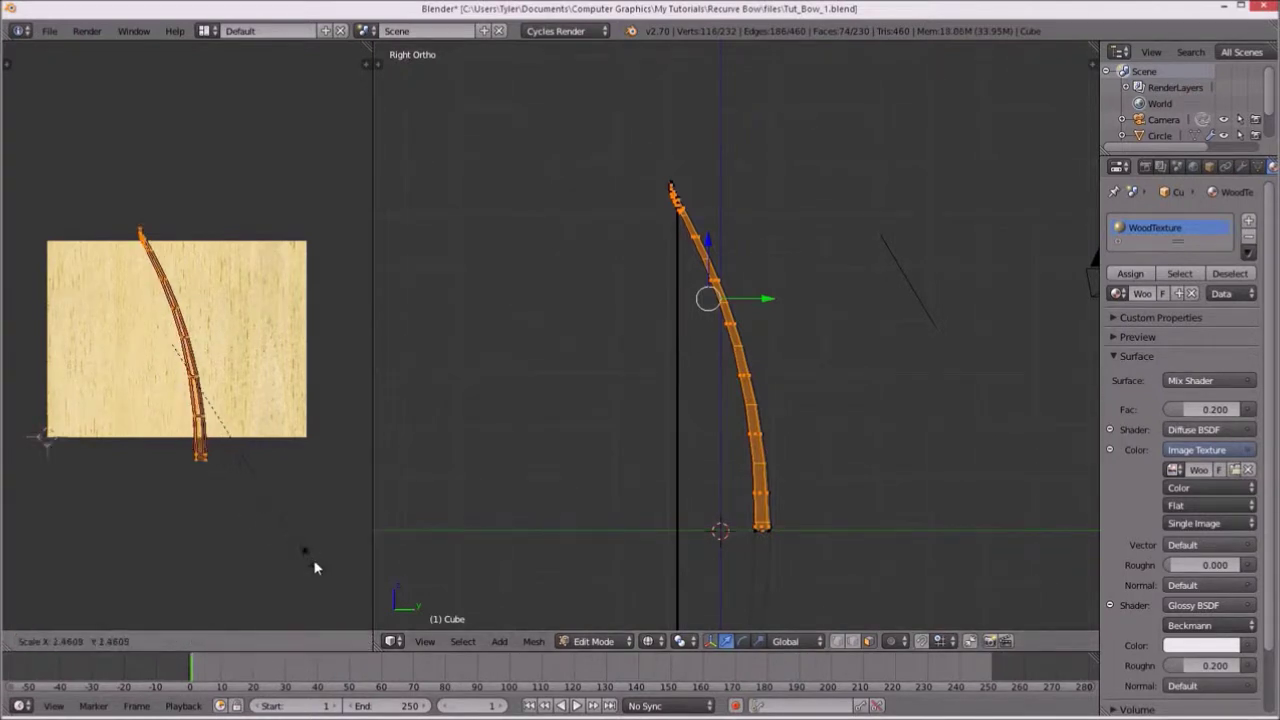
{"action": "left_click", "coordinate": [305, 540]}
{"action": "key", "text": "g"}
{"action": "left_click", "coordinate": [255, 500]}
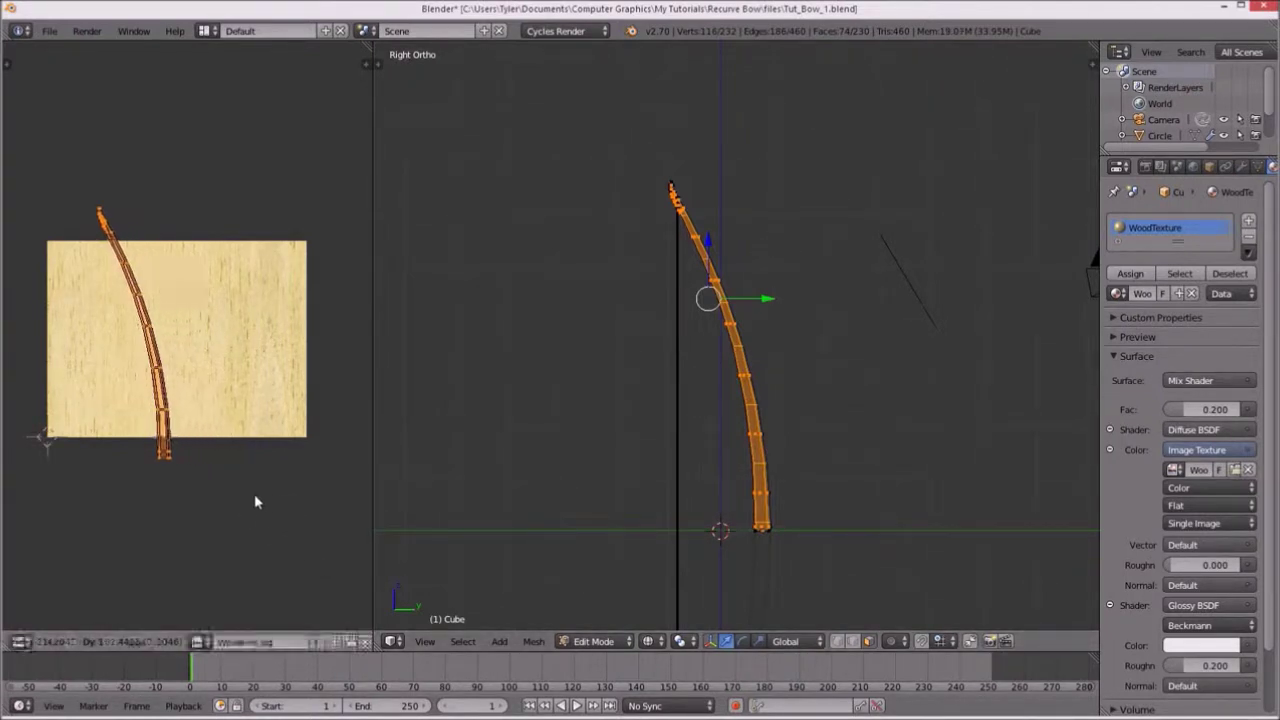
Merge the image editor area back into the 3D view.
{"action": "middle_click_drag", "start_coordinate": [598, 431], "coordinate": [580, 427], "text": "shift"}
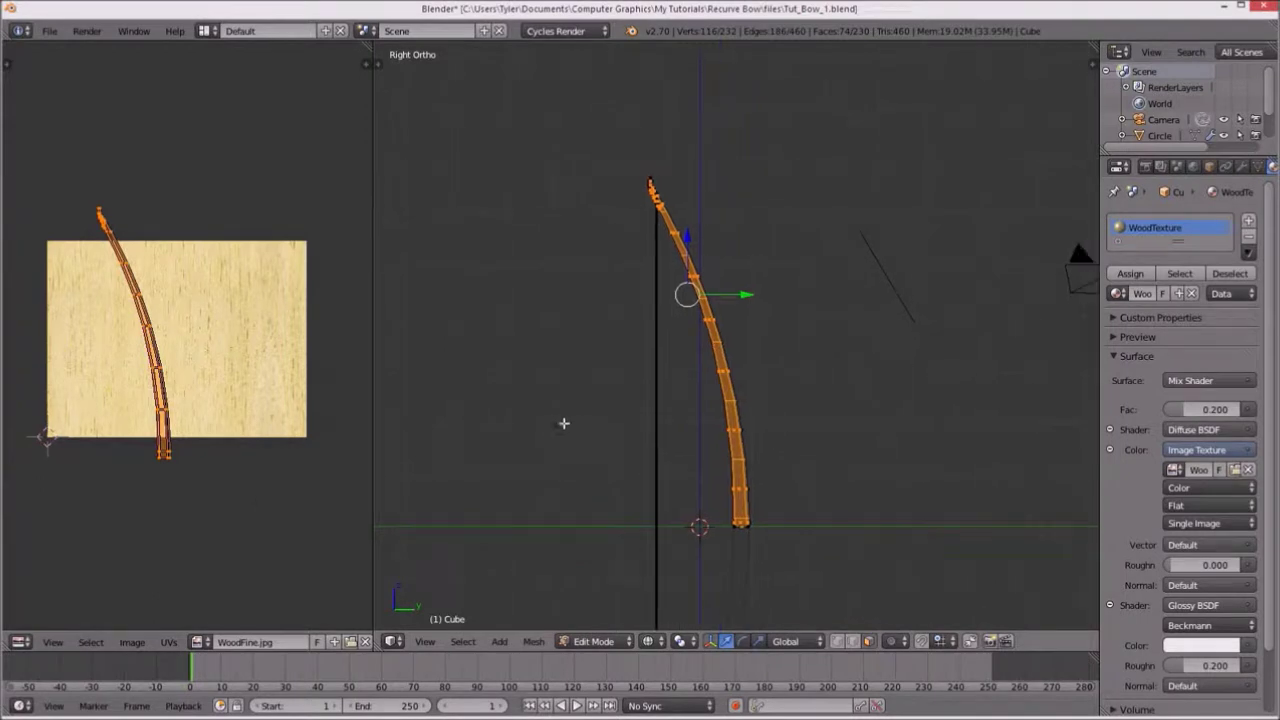
{"action": "scroll", "coordinate": [691, 346], "scroll_direction": "up", "scroll_amount": 5}
{"action": "scroll", "coordinate": [654, 429], "scroll_direction": "down", "scroll_amount": 1}
{"action": "scroll", "coordinate": [678, 293], "scroll_direction": "down", "scroll_amount": 1}
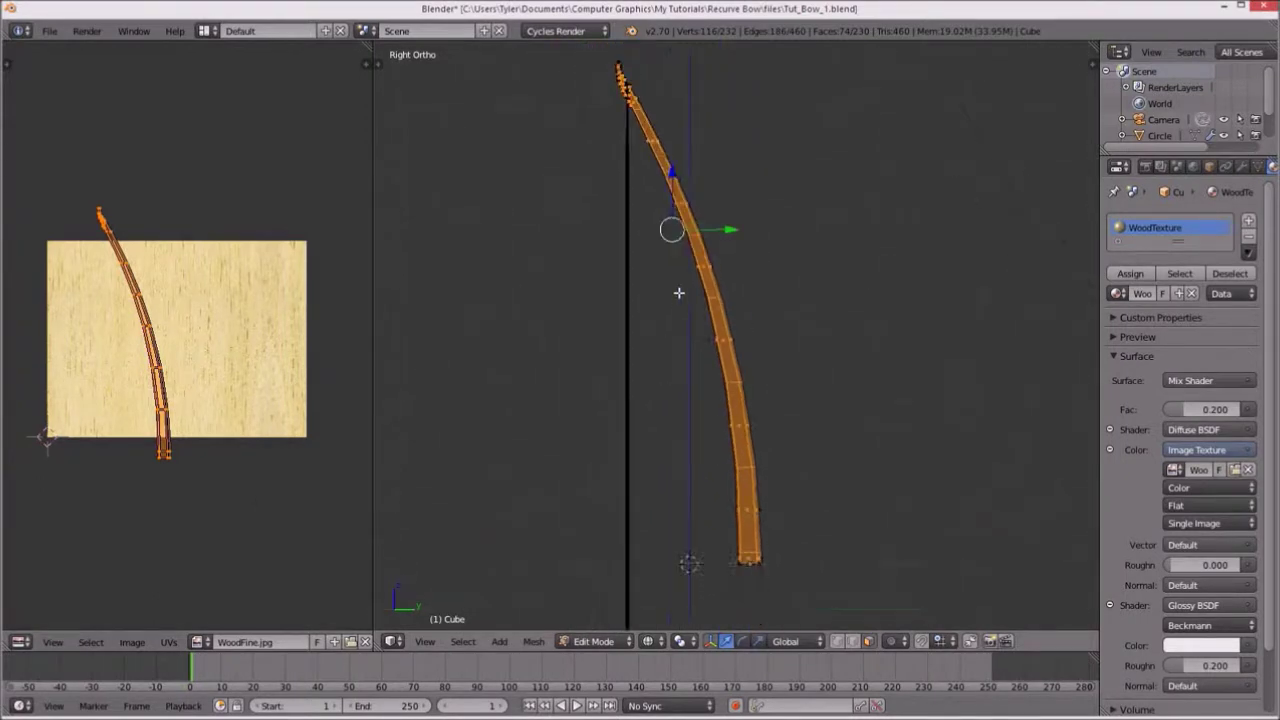
{"action": "middle_click_drag", "start_coordinate": [678, 293], "coordinate": [682, 318], "text": "shift"}
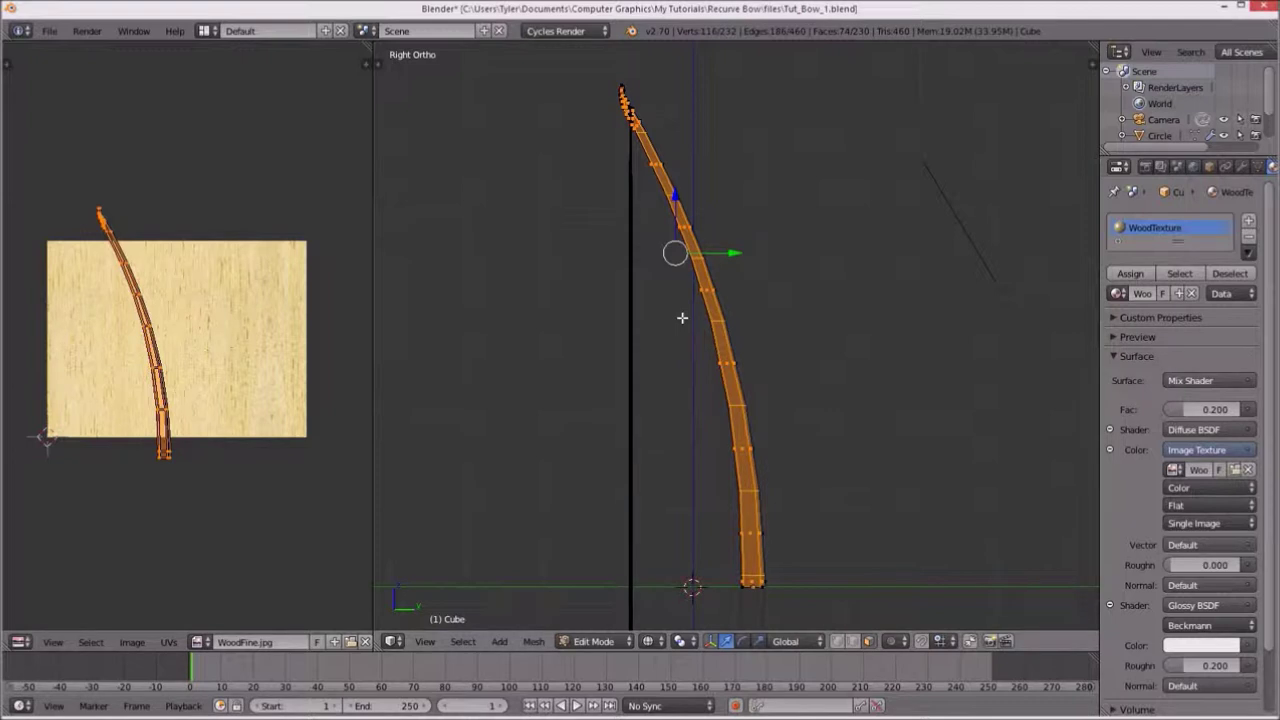
{"action": "left_click_drag", "start_coordinate": [371, 347], "coordinate": [77, 340]}
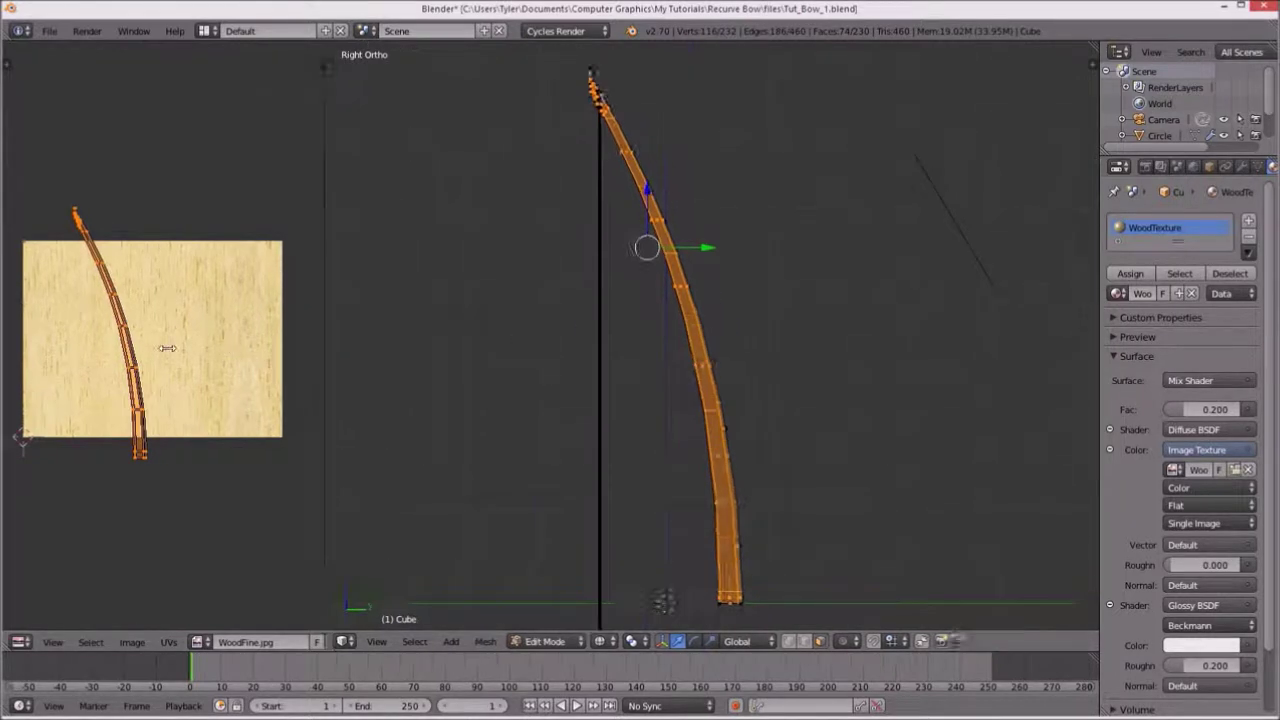
{"action": "right_click", "coordinate": [75, 341]}
{"action": "left_click", "coordinate": [52, 357]}
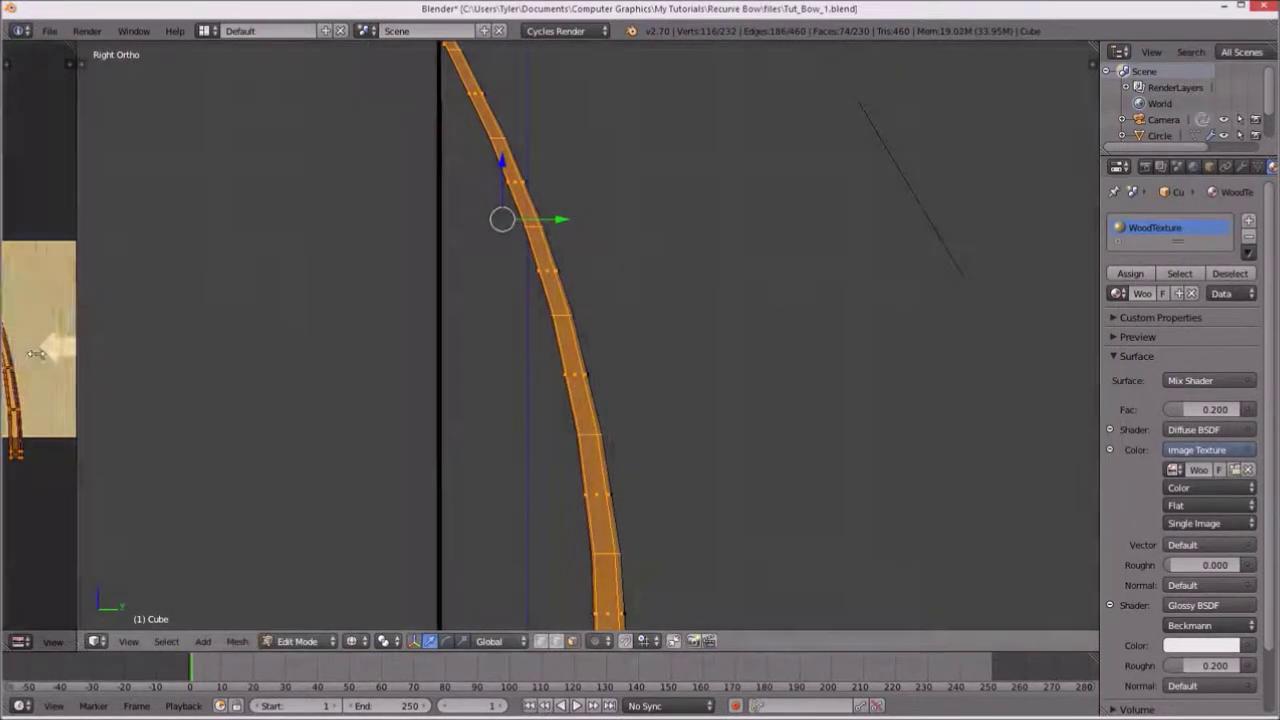
In front view, clear the selection and circle-select a column of upper limb faces.
{"action": "key", "text": "KP_1"}
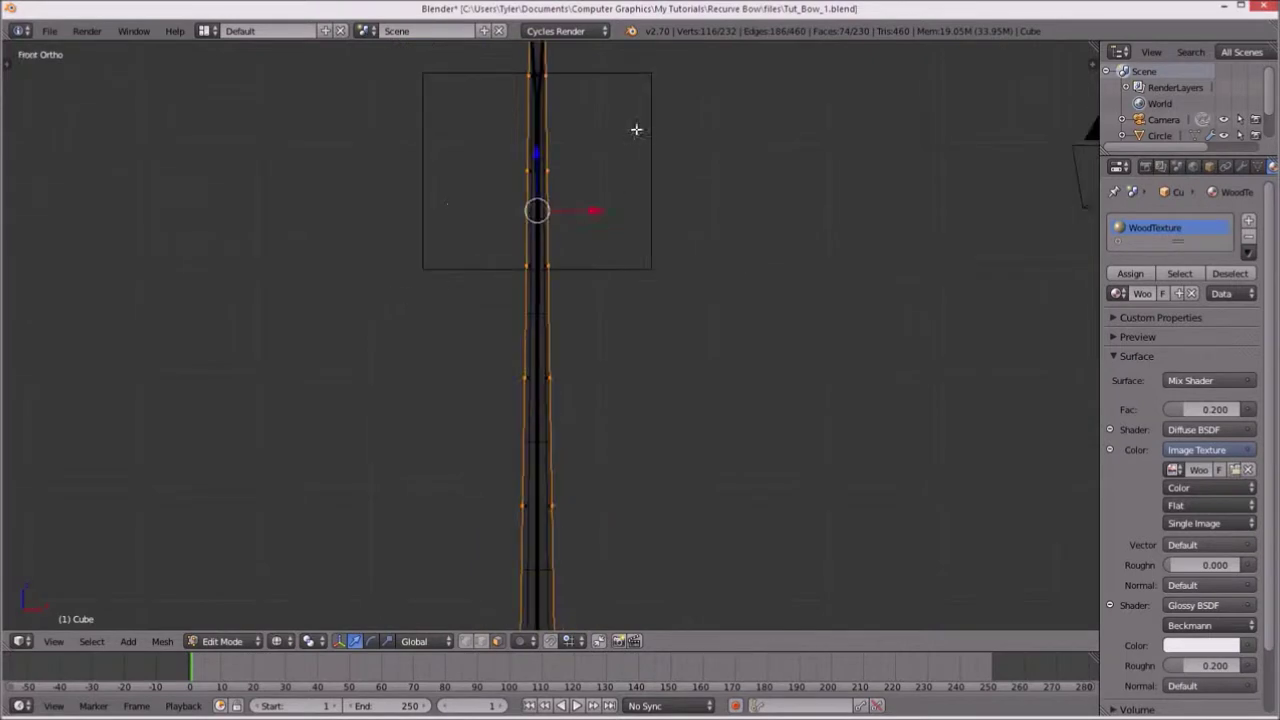
{"action": "middle_click_drag", "start_coordinate": [636, 130], "coordinate": [589, 303], "text": "shift"}
{"action": "scroll", "coordinate": [580, 400], "scroll_direction": "up", "scroll_amount": 3}
{"action": "scroll", "coordinate": [571, 486], "scroll_direction": "up", "scroll_amount": 2}
{"action": "scroll", "coordinate": [540, 560], "scroll_direction": "up", "scroll_amount": 2}
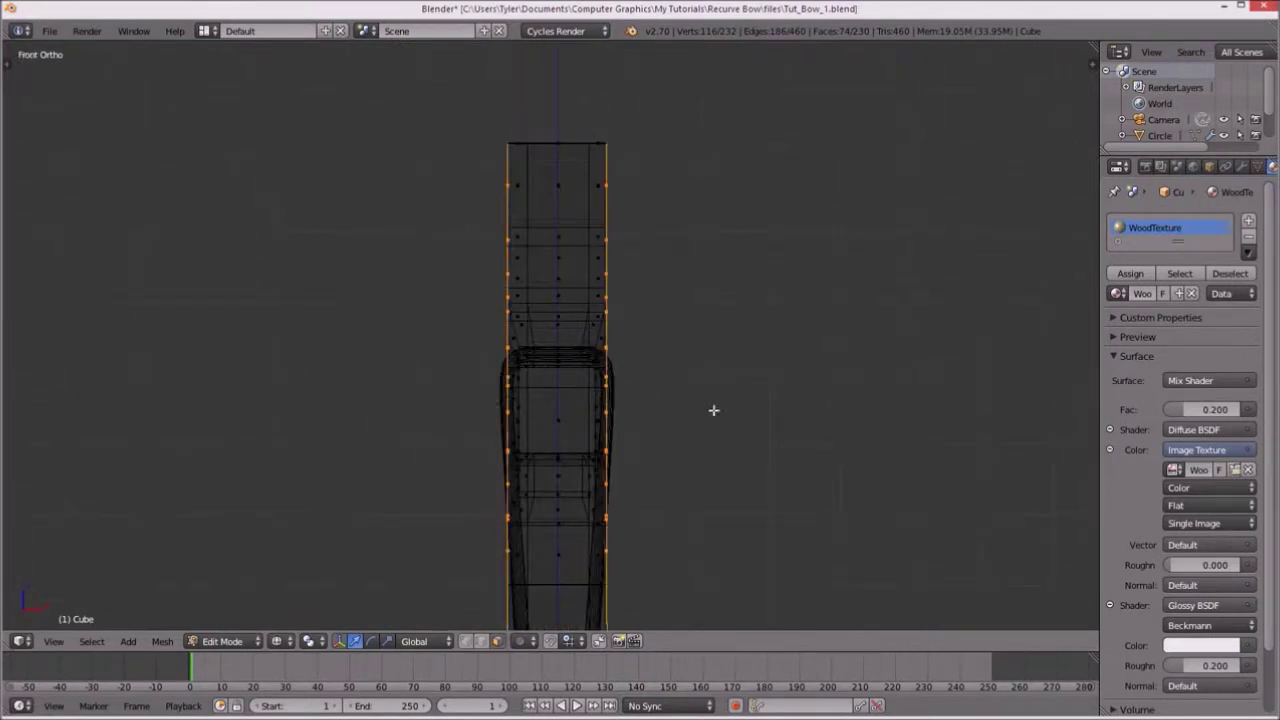
{"action": "key", "text": "a"}
{"action": "key", "text": "c"}
{"action": "mouse_move", "coordinate": [563, 566]}
{"action": "left_mouse_down"}
{"action": "mouse_move", "coordinate": [541, 161]}
{"action": "mouse_move", "coordinate": [573, 181]}
{"action": "left_mouse_up"}
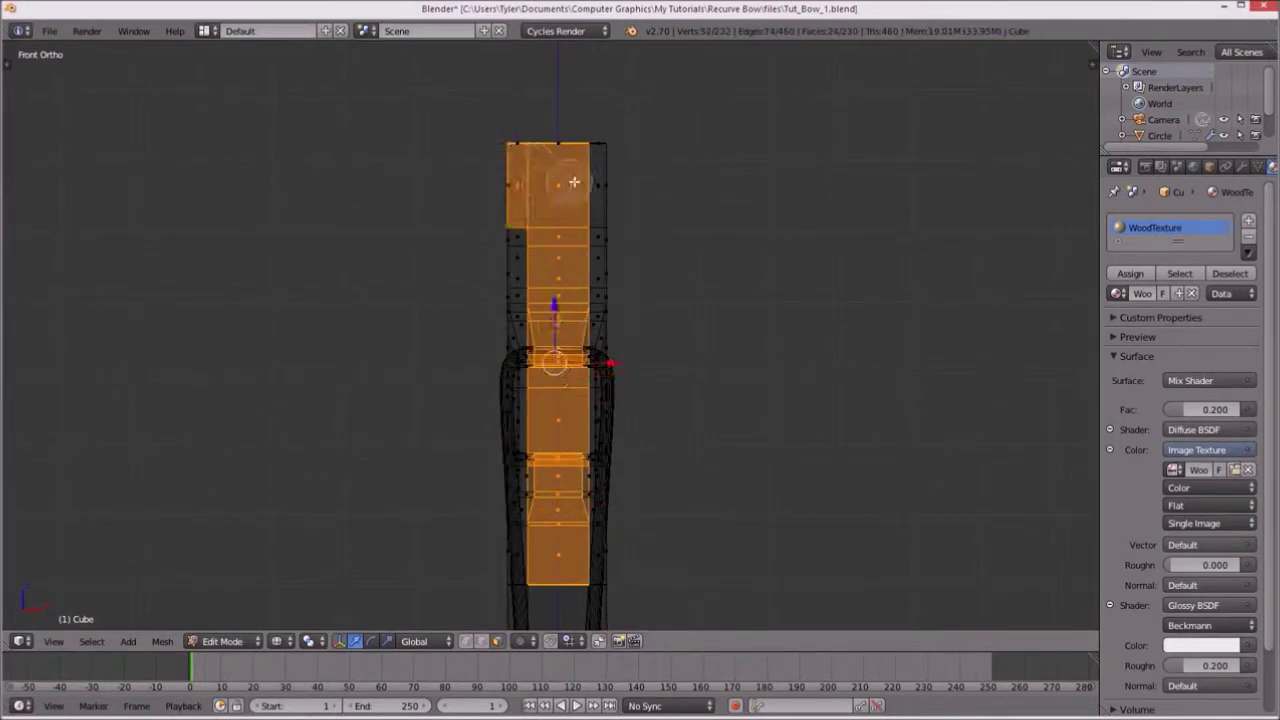
Add the left and right upper limb face columns to the selection.
{"action": "scroll", "coordinate": [595, 182], "scroll_direction": "up", "scroll_amount": 3}
{"action": "mouse_move", "coordinate": [665, 110]}
{"action": "left_mouse_down"}
{"action": "mouse_move", "coordinate": [665, 390]}
{"action": "mouse_move", "coordinate": [466, 171]}
{"action": "mouse_move", "coordinate": [466, 80]}
{"action": "left_mouse_up"}
{"action": "middle_click_drag", "start_coordinate": [497, 345], "coordinate": [457, 286], "text": "shift"}
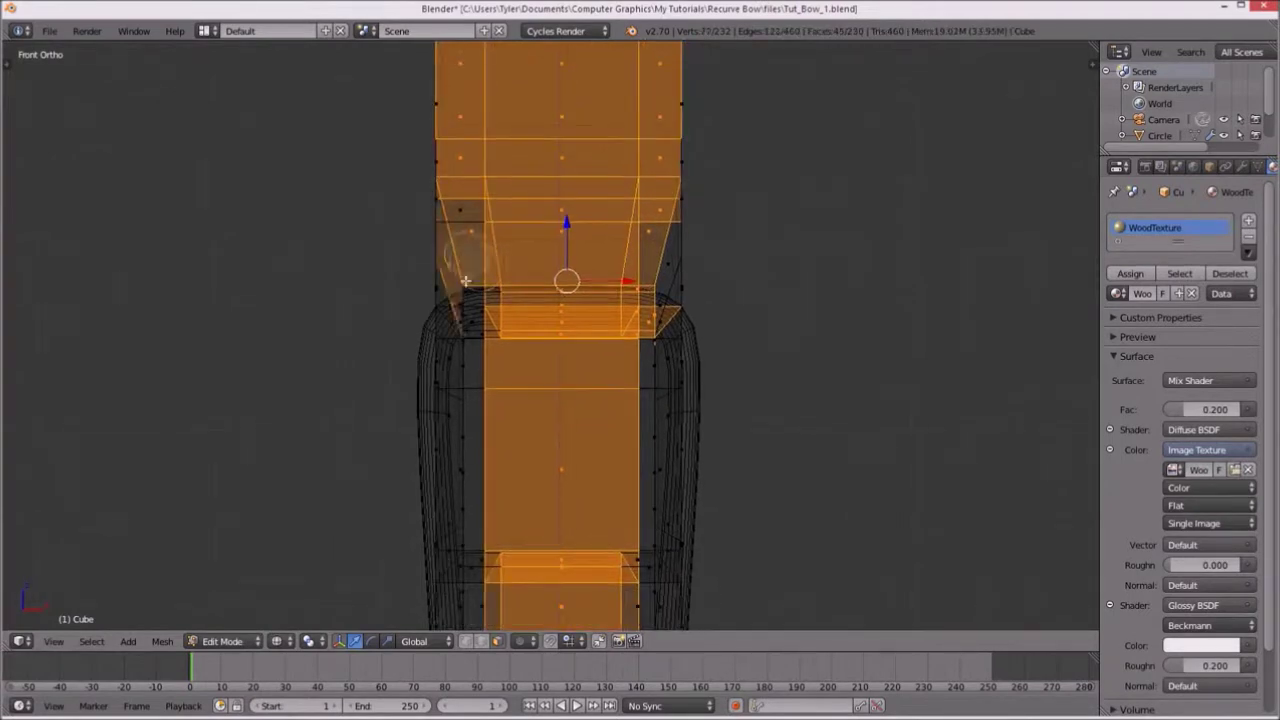
{"action": "key", "text": "c"}
{"action": "mouse_move", "coordinate": [457, 286]}
{"action": "left_mouse_down"}
{"action": "mouse_move", "coordinate": [457, 386]}
{"action": "mouse_move", "coordinate": [457, 357]}
{"action": "left_mouse_up"}
{"action": "scroll", "coordinate": [355, 257], "scroll_direction": "down", "scroll_amount": 5}
{"action": "right_click", "coordinate": [355, 257]}
{"action": "scroll", "coordinate": [457, 266], "scroll_direction": "down", "scroll_amount": 2}
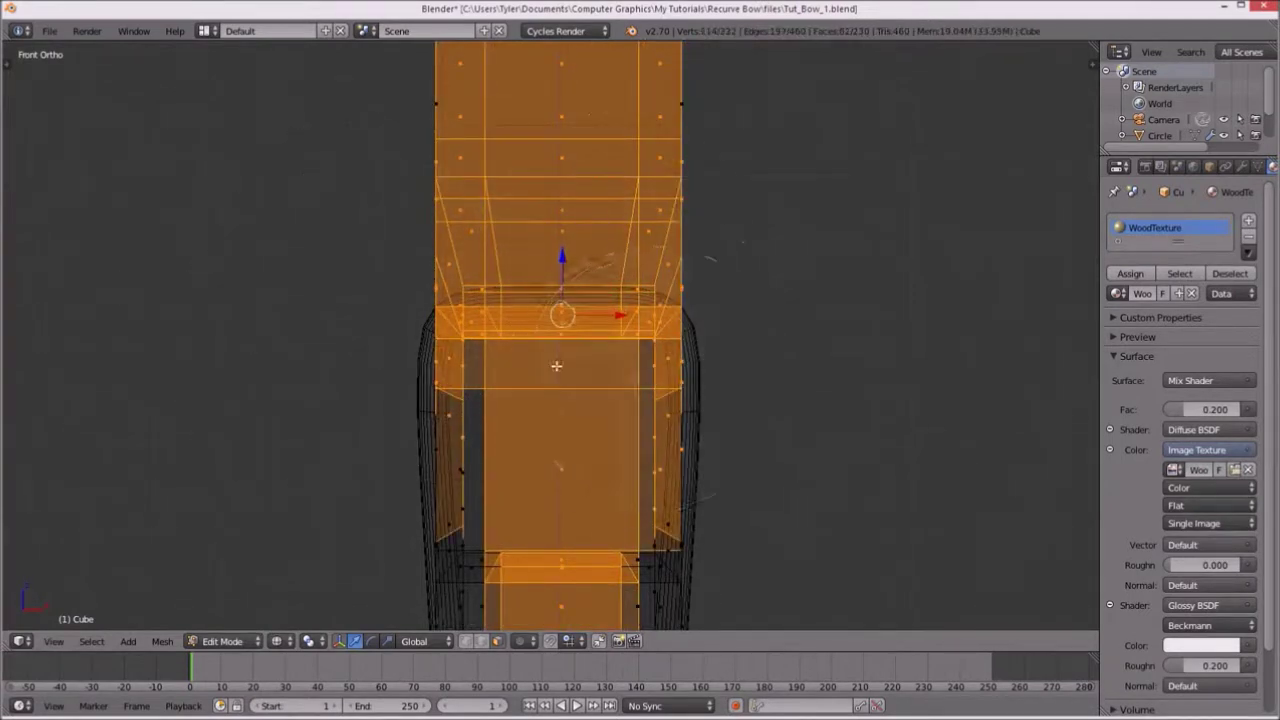
{"action": "scroll", "coordinate": [457, 266], "scroll_direction": "down", "scroll_amount": 2}
{"action": "key", "text": "c"}
{"action": "mouse_move", "coordinate": [457, 266]}
{"action": "left_mouse_down"}
{"action": "mouse_move", "coordinate": [563, 260]}
{"action": "mouse_move", "coordinate": [506, 206]}
{"action": "left_mouse_up"}
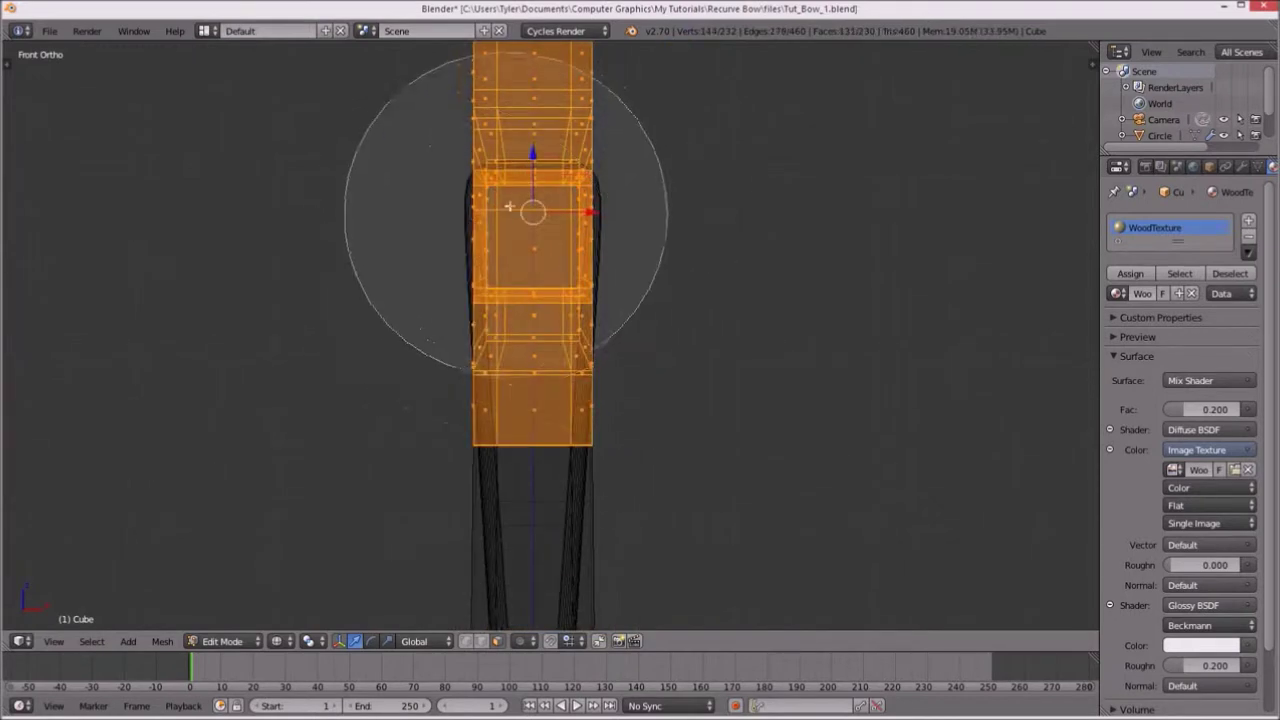
{"action": "mouse_move", "coordinate": [506, 206]}
{"action": "middle_mouse_down", "text": "shift"}
{"action": "mouse_move", "coordinate": [537, 320]}
{"action": "mouse_move", "coordinate": [546, 491]}
{"action": "mouse_move", "coordinate": [560, 300]}
{"action": "mouse_move", "coordinate": [526, 431]}
{"action": "middle_mouse_up", "text": "shift"}
{"action": "right_click", "coordinate": [537, 320]}
Add the long lower limb faces, checking them from the side and front views.
{"action": "key", "text": "c"}
{"action": "scroll", "coordinate": [526, 431], "scroll_direction": "up", "scroll_amount": 3}
{"action": "left_click_drag", "start_coordinate": [526, 431], "coordinate": [532, 484]}
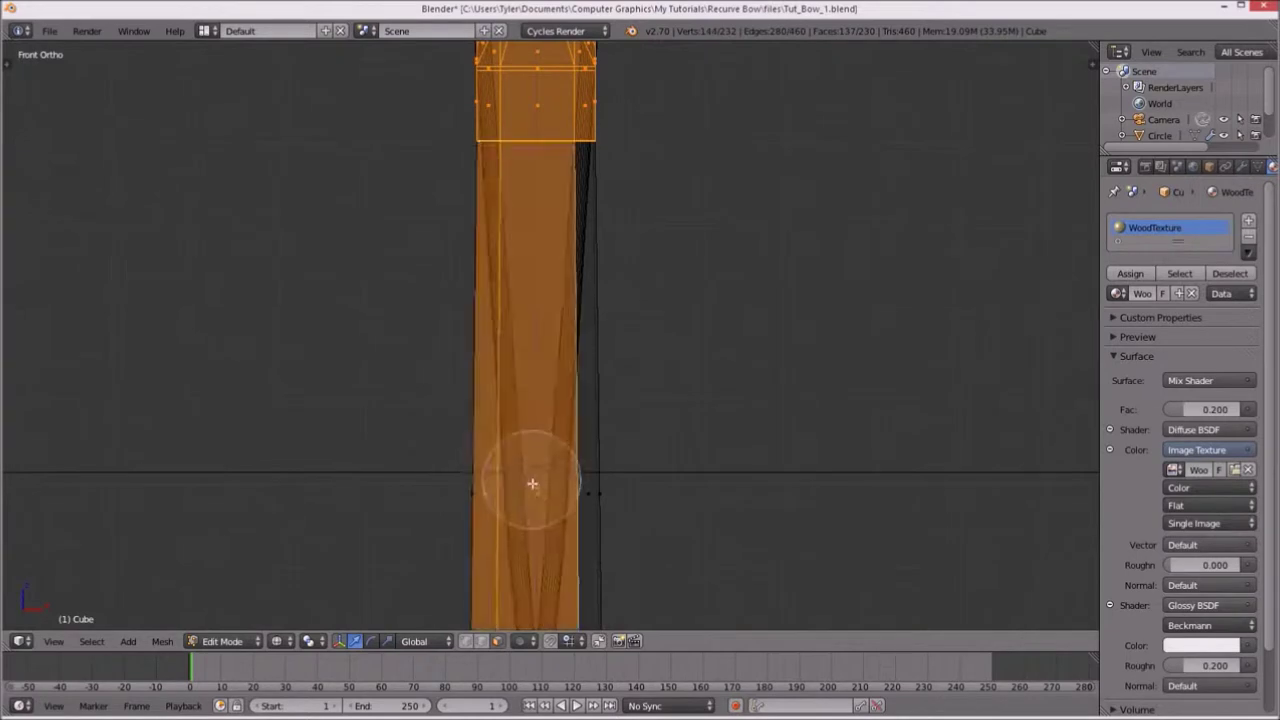
{"action": "right_click", "coordinate": [542, 491]}
{"action": "mouse_move", "coordinate": [542, 491]}
{"action": "middle_mouse_down", "text": "shift"}
{"action": "mouse_move", "coordinate": [520, 337]}
{"action": "mouse_move", "coordinate": [528, 387]}
{"action": "middle_mouse_up", "text": "shift"}
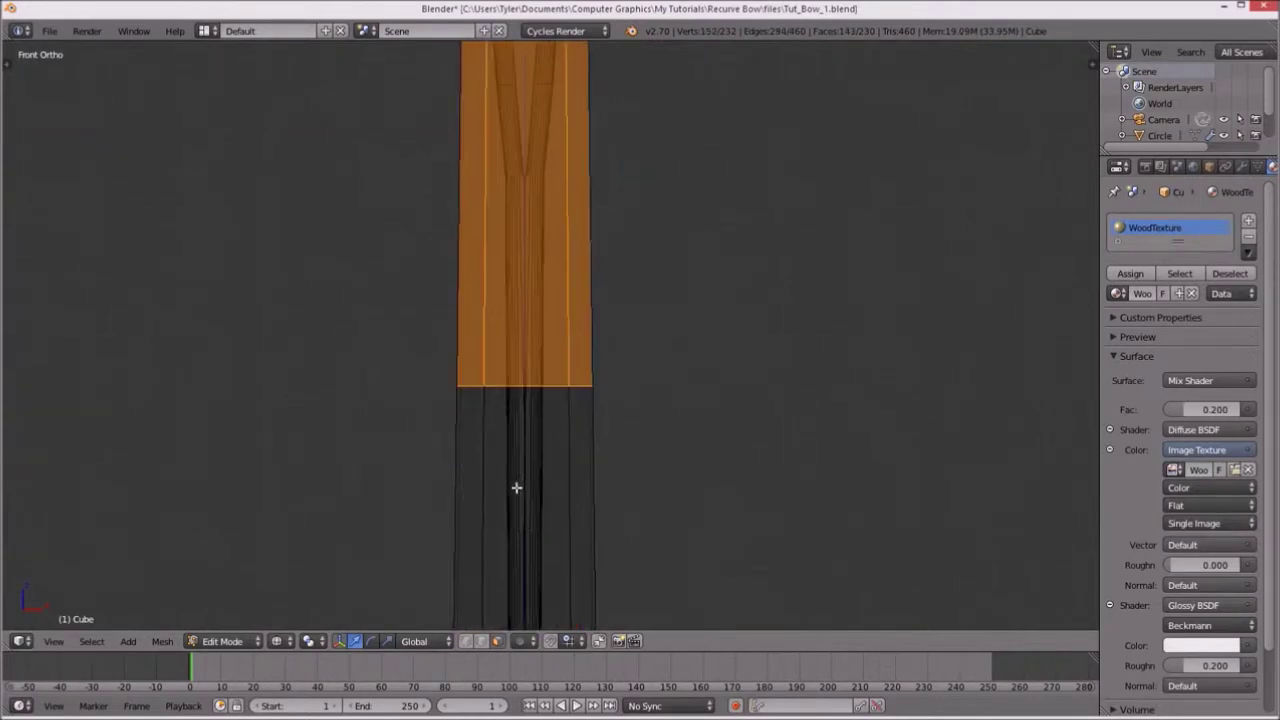
{"action": "middle_click_drag", "start_coordinate": [516, 487], "coordinate": [486, 337]}
{"action": "key", "text": "KP_1"}
{"action": "key", "text": "KP_3"}
{"action": "key", "text": "KP_1"}
{"action": "scroll", "coordinate": [526, 314], "scroll_direction": "down", "scroll_amount": 3, "text": "shift"}
{"action": "scroll", "coordinate": [526, 306], "scroll_direction": "down", "scroll_amount": 3, "text": "shift"}
Circle-select the centre and side face strips of the lower section.
{"action": "key", "text": "c"}
{"action": "mouse_move", "coordinate": [526, 306]}
{"action": "left_mouse_down"}
{"action": "mouse_move", "coordinate": [526, 214]}
{"action": "mouse_move", "coordinate": [550, 215]}
{"action": "left_mouse_up"}
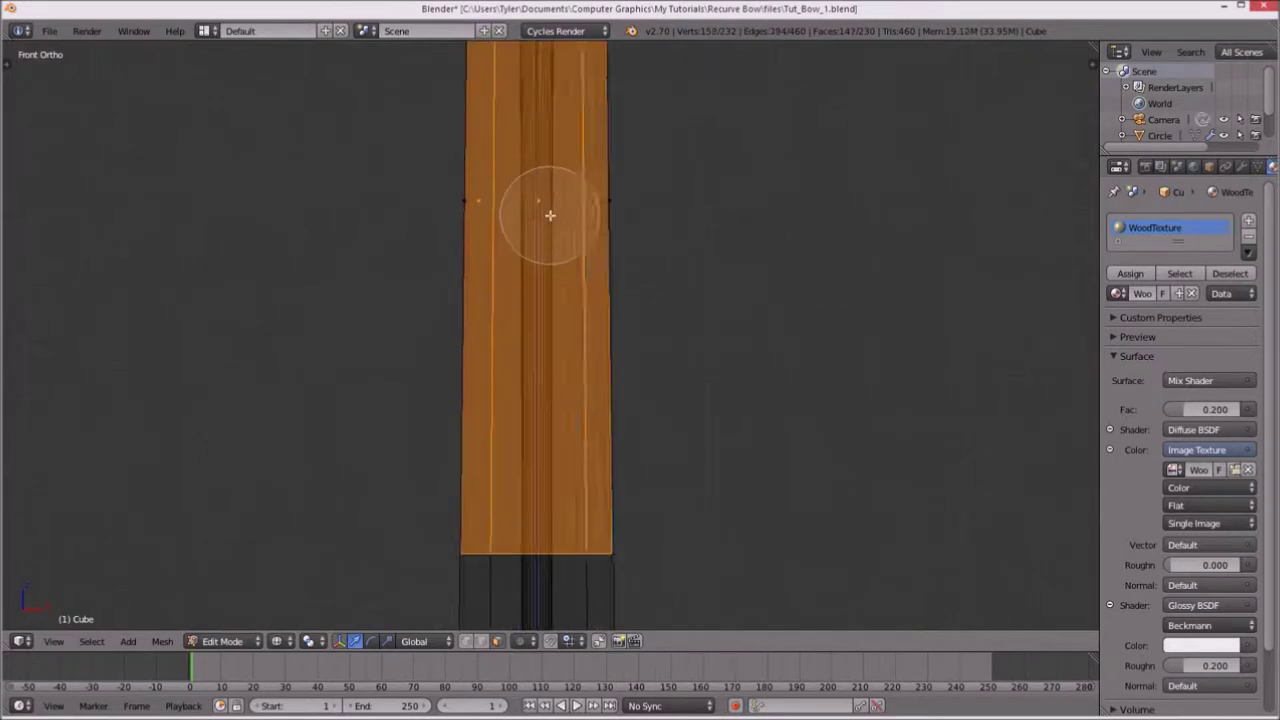
{"action": "scroll", "coordinate": [530, 350], "scroll_direction": "down", "scroll_amount": 3, "text": "shift"}
{"action": "key", "text": "c"}
{"action": "scroll", "coordinate": [500, 309], "scroll_direction": "down", "scroll_amount": 2, "text": "shift"}
{"action": "scroll", "coordinate": [490, 350], "scroll_direction": "down", "scroll_amount": 2, "text": "shift"}
{"action": "left_click", "coordinate": [485, 372]}
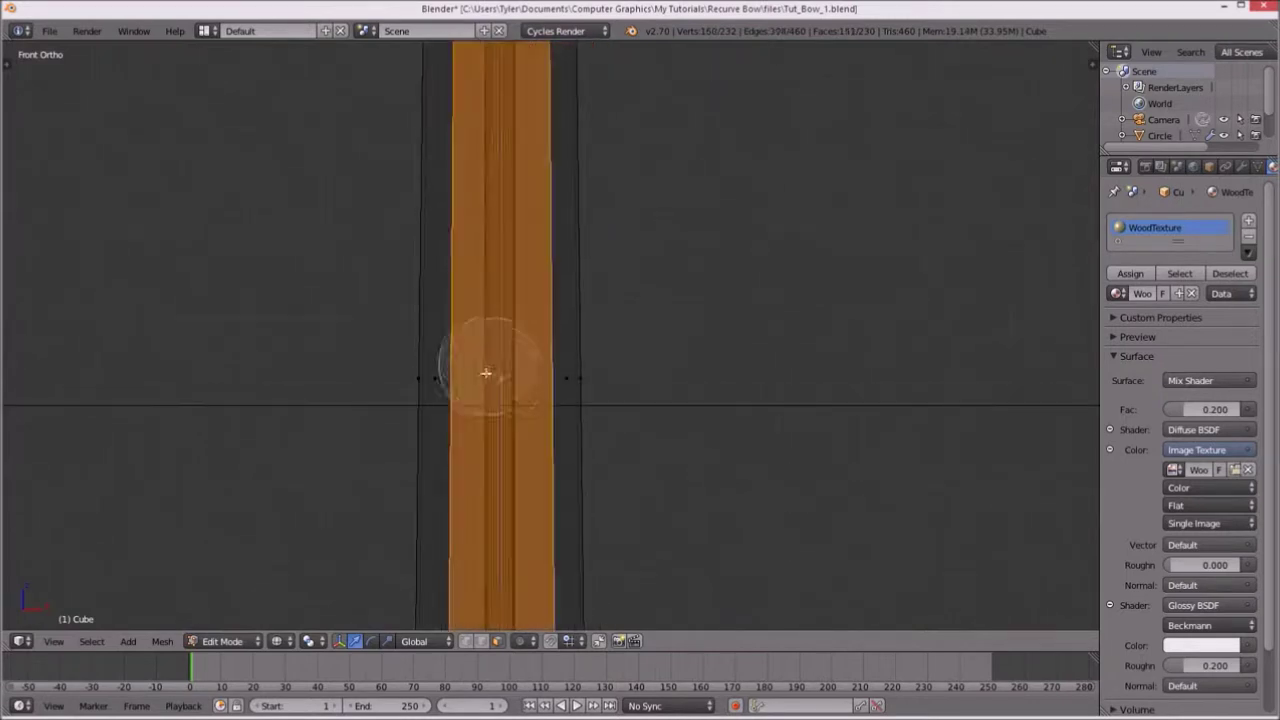
{"action": "left_click_drag", "start_coordinate": [508, 378], "coordinate": [481, 373]}
{"action": "scroll", "coordinate": [515, 430], "scroll_direction": "down", "scroll_amount": 3, "text": "shift"}
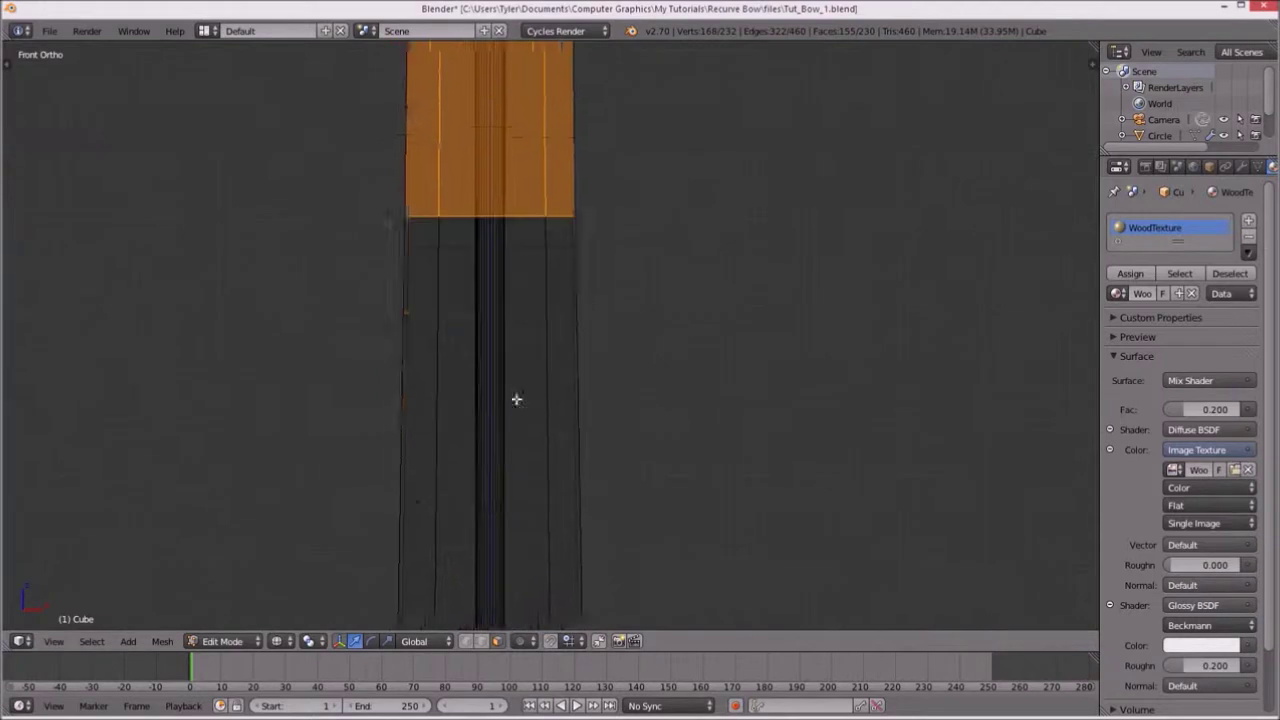
{"action": "scroll", "coordinate": [514, 410], "scroll_direction": "down", "scroll_amount": 3, "text": "shift"}
{"action": "key", "text": "c"}
{"action": "left_click", "coordinate": [527, 505]}
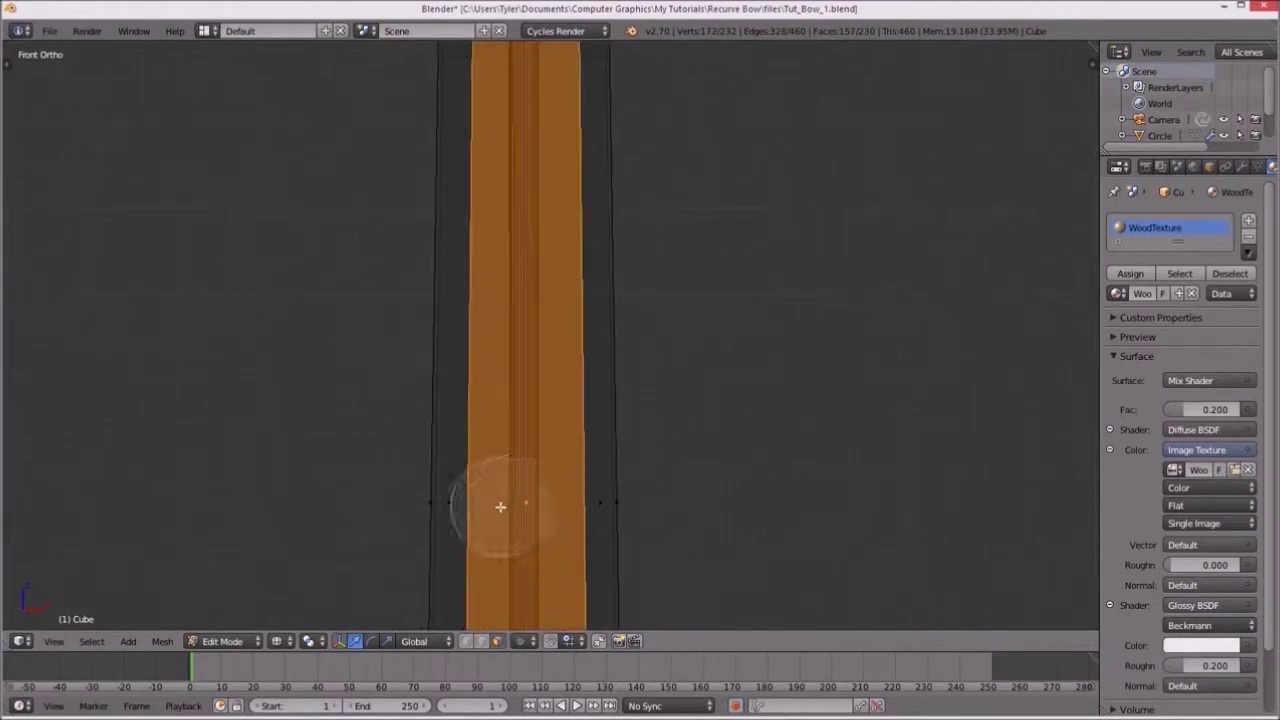
{"action": "mouse_move", "coordinate": [500, 507]}
{"action": "left_mouse_down"}
{"action": "mouse_move", "coordinate": [543, 509]}
{"action": "mouse_move", "coordinate": [554, 486]}
{"action": "left_mouse_up"}
{"action": "right_click", "coordinate": [554, 486]}
Extend the selection down to the face strips at the base, reaching 179 of 230 faces.
{"action": "scroll", "coordinate": [514, 206], "scroll_direction": "down", "scroll_amount": 3, "text": "shift"}
{"action": "scroll", "coordinate": [529, 285], "scroll_direction": "down", "scroll_amount": 5, "text": "shift"}
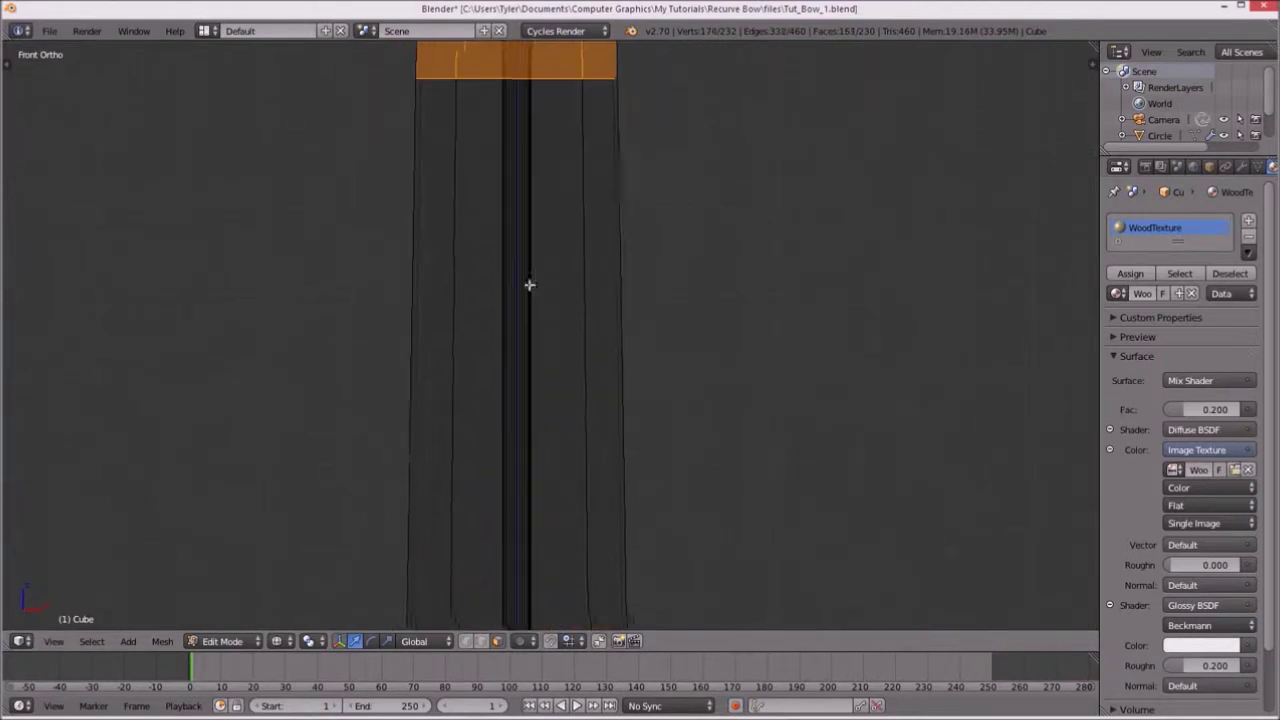
{"action": "key", "text": "c"}
{"action": "left_click", "coordinate": [480, 429]}
{"action": "left_click", "coordinate": [563, 423]}
{"action": "right_click", "coordinate": [529, 500]}
{"action": "scroll", "coordinate": [528, 443], "scroll_direction": "down", "scroll_amount": 2}
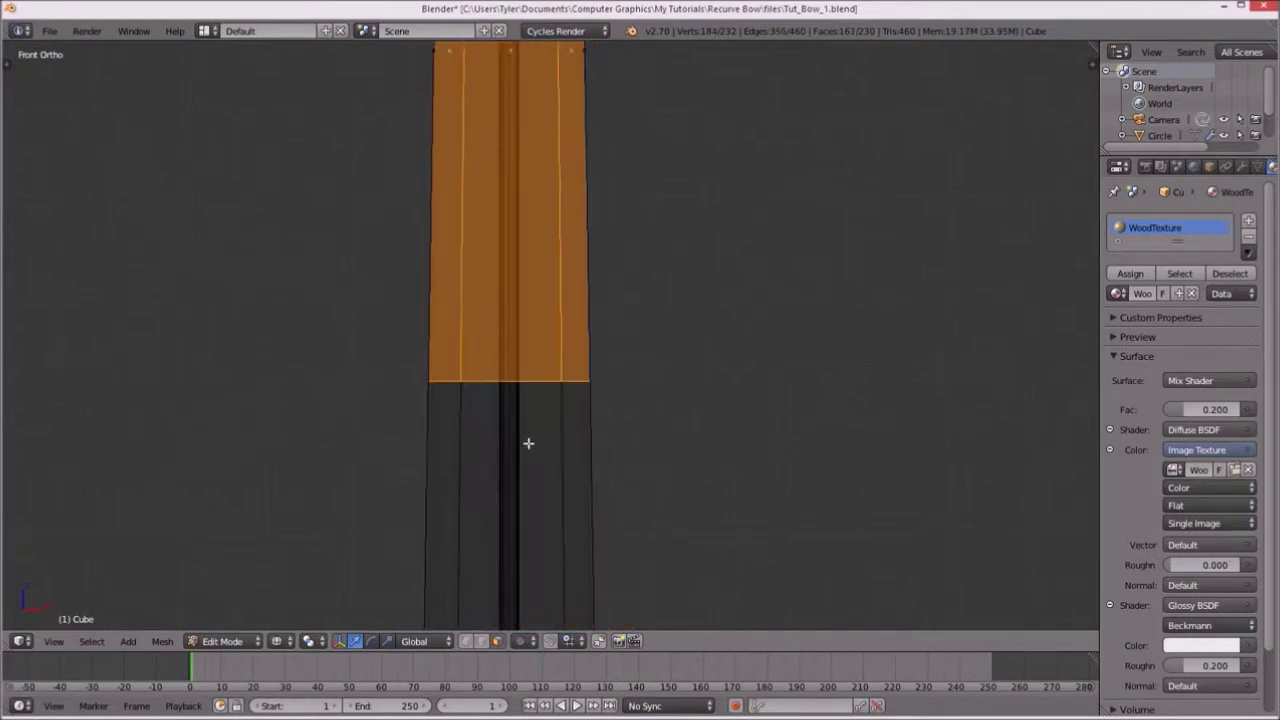
{"action": "scroll", "coordinate": [528, 443], "scroll_direction": "down", "scroll_amount": 4, "text": "shift"}
{"action": "key", "text": "c"}
{"action": "mouse_move", "coordinate": [511, 371]}
{"action": "left_mouse_down"}
{"action": "mouse_move", "coordinate": [480, 429]}
{"action": "mouse_move", "coordinate": [503, 443]}
{"action": "left_mouse_up"}
{"action": "right_click", "coordinate": [503, 443]}
{"action": "scroll", "coordinate": [512, 280], "scroll_direction": "down", "scroll_amount": 3, "text": "shift"}
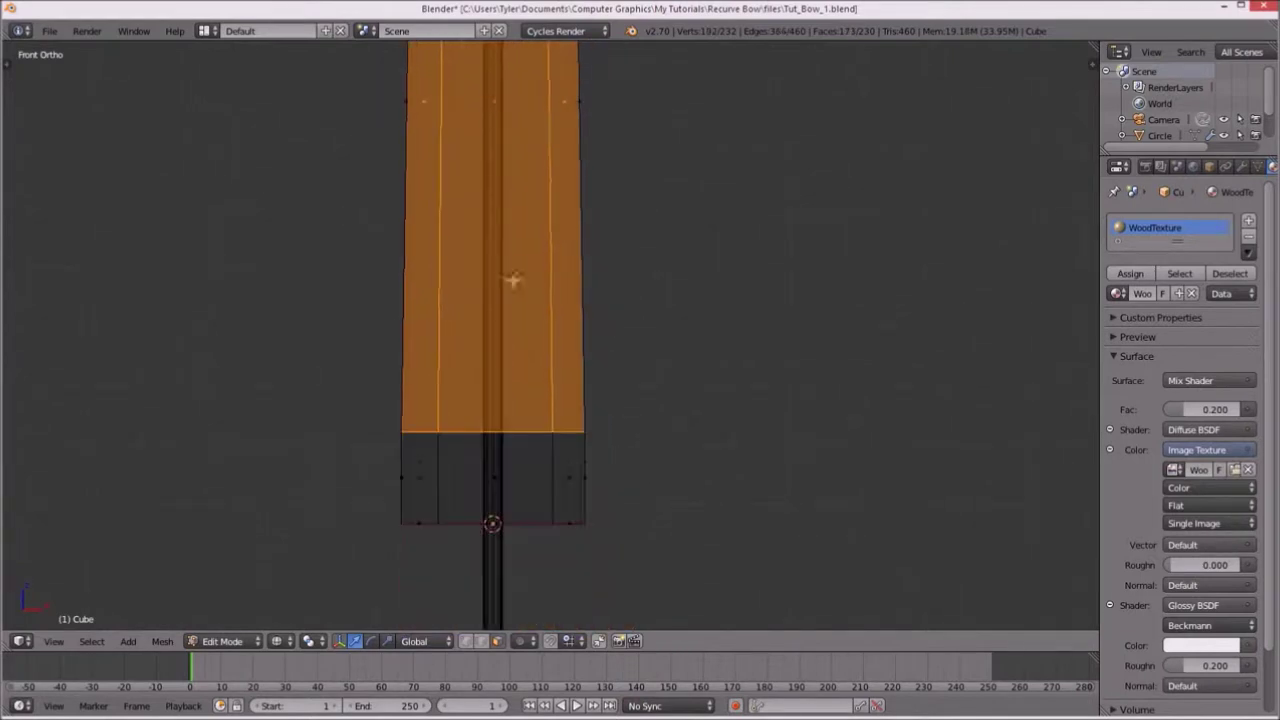
{"action": "scroll", "coordinate": [512, 280], "scroll_direction": "down", "scroll_amount": 5, "text": "shift"}
{"action": "key", "text": "c"}
{"action": "left_click_drag", "start_coordinate": [480, 223], "coordinate": [545, 224]}
{"action": "right_click", "coordinate": [543, 223]}
{"action": "middle_click_drag", "start_coordinate": [543, 223], "coordinate": [522, 373], "text": "shift"}
{"action": "key", "text": "KP_3"}
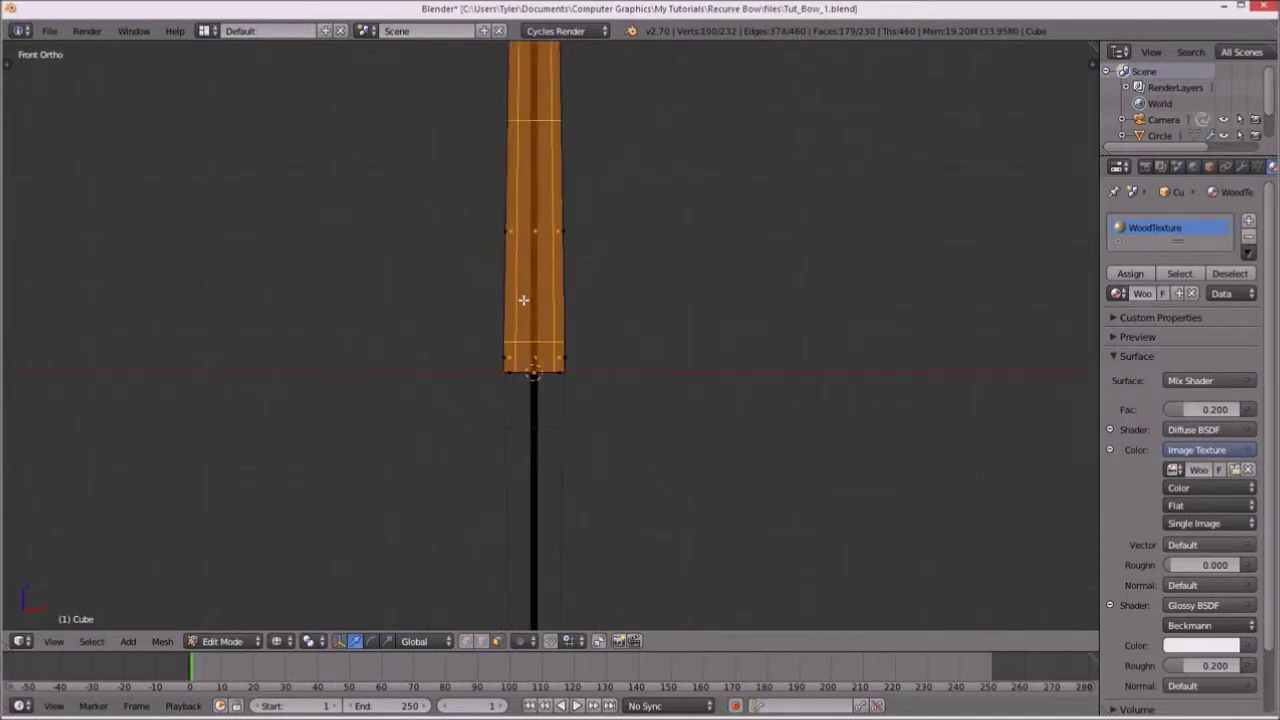
Circle-deselect the stray side faces along the limb's edge.
{"action": "scroll", "coordinate": [523, 300], "scroll_direction": "up", "scroll_amount": 3, "text": "ctrl"}
{"action": "scroll", "coordinate": [549, 343], "scroll_direction": "down", "scroll_amount": 3}
{"action": "scroll", "coordinate": [469, 260], "scroll_direction": "up", "scroll_amount": 2}
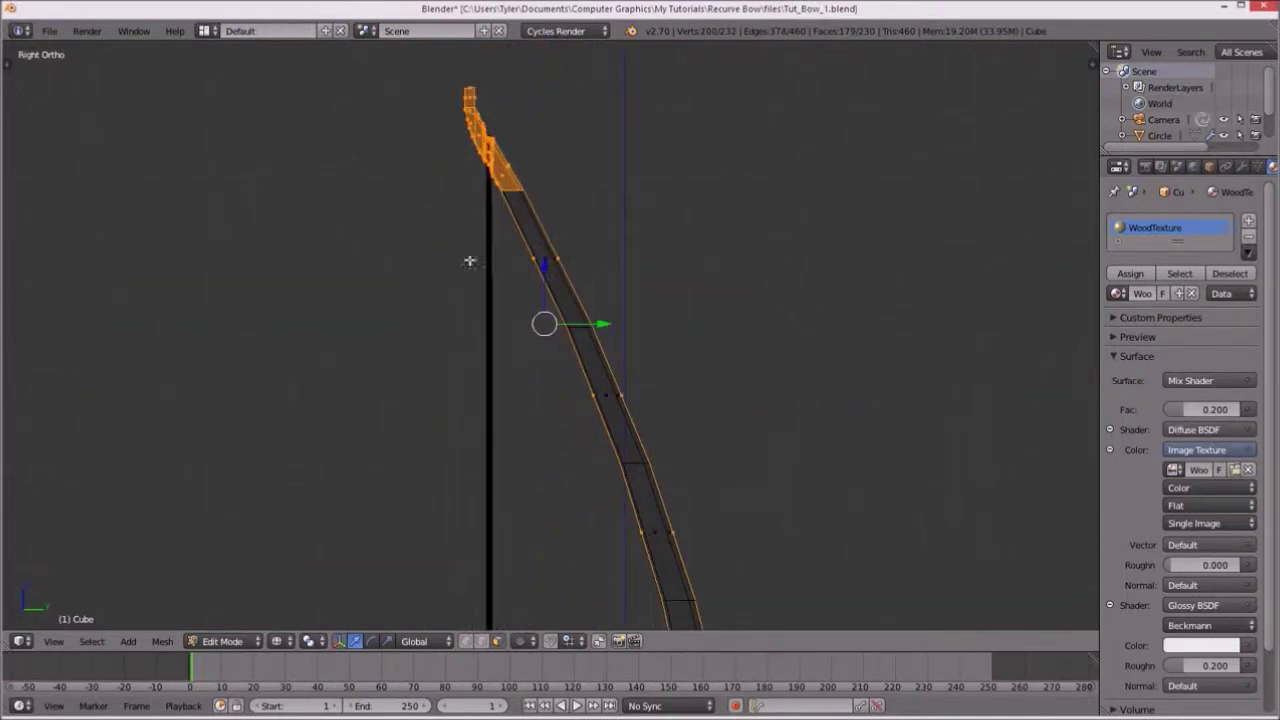
{"action": "scroll", "coordinate": [531, 371], "scroll_direction": "up", "scroll_amount": 2}
{"action": "scroll", "coordinate": [543, 366], "scroll_direction": "up", "scroll_amount": 1}
{"action": "scroll", "coordinate": [555, 311], "scroll_direction": "up", "scroll_amount": 2}
{"action": "scroll", "coordinate": [555, 311], "scroll_direction": "up", "scroll_amount": 3}
{"action": "key", "text": "c"}
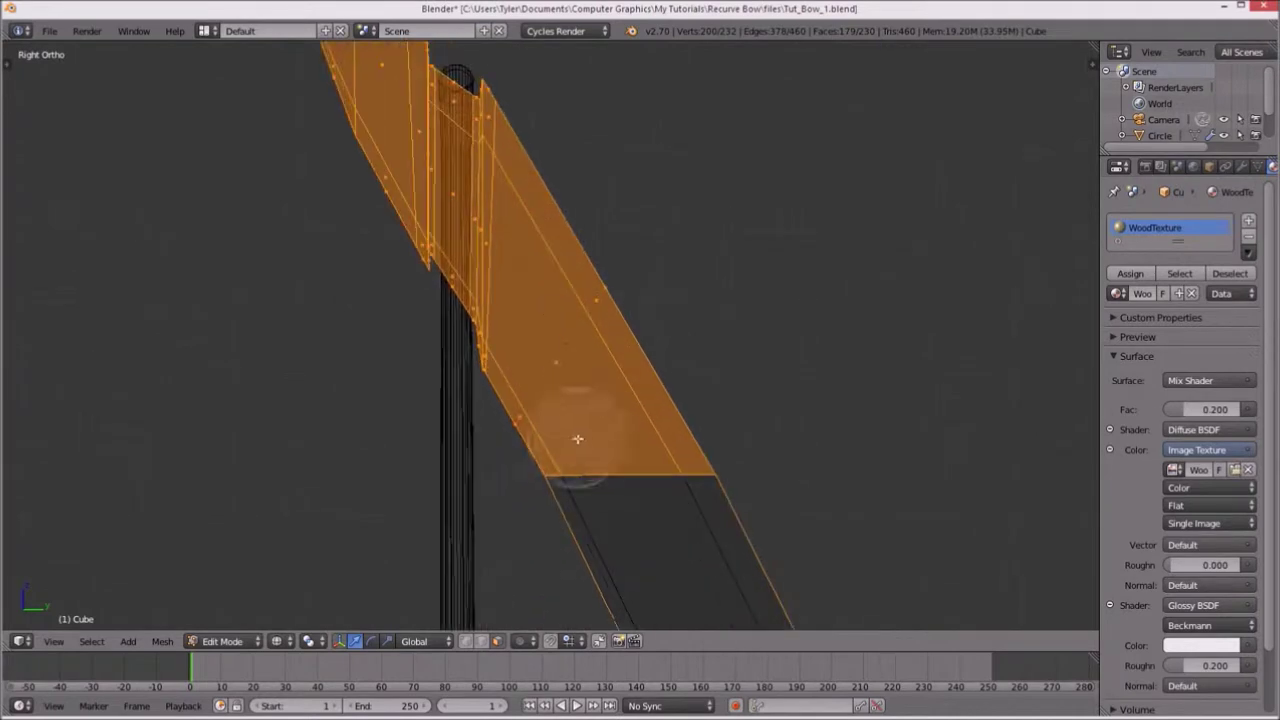
{"action": "mouse_move", "coordinate": [538, 393]}
{"action": "middle_mouse_down"}
{"action": "mouse_move", "coordinate": [577, 320]}
{"action": "mouse_move", "coordinate": [530, 276]}
{"action": "mouse_move", "coordinate": [543, 300]}
{"action": "middle_mouse_up"}
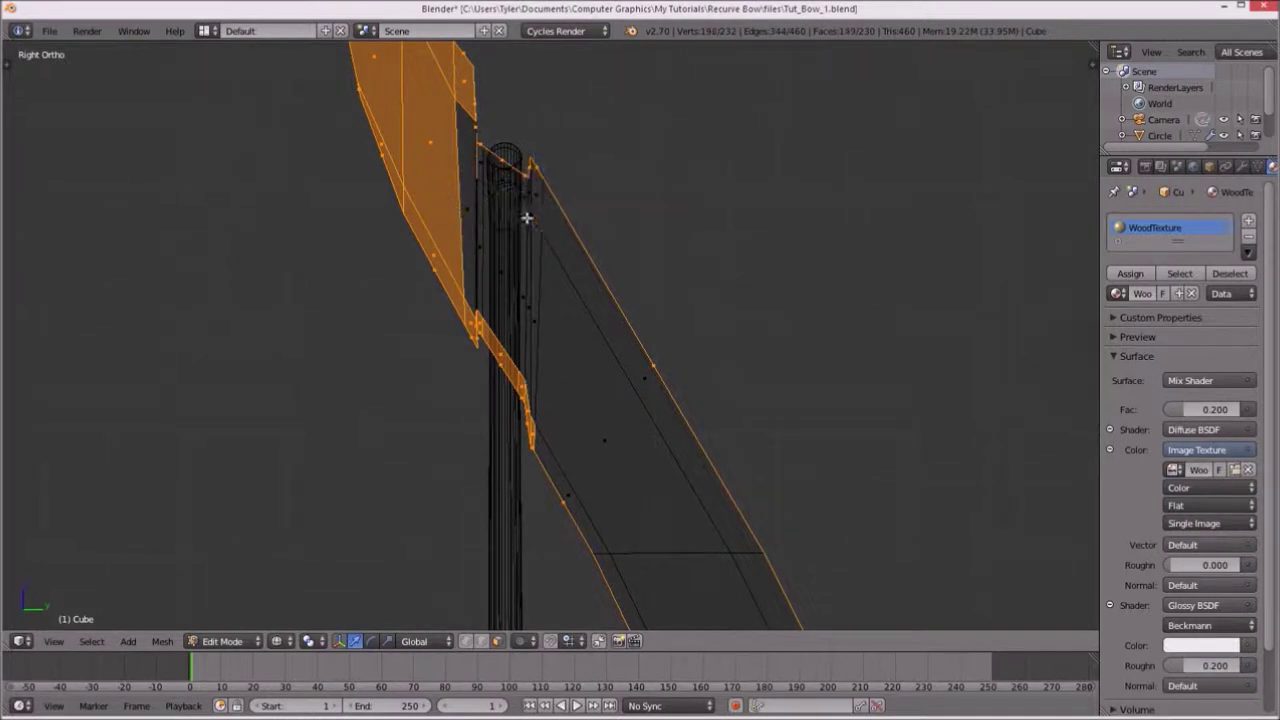
{"action": "key", "text": "c"}
{"action": "scroll", "coordinate": [534, 378], "scroll_direction": "up", "scroll_amount": 2}
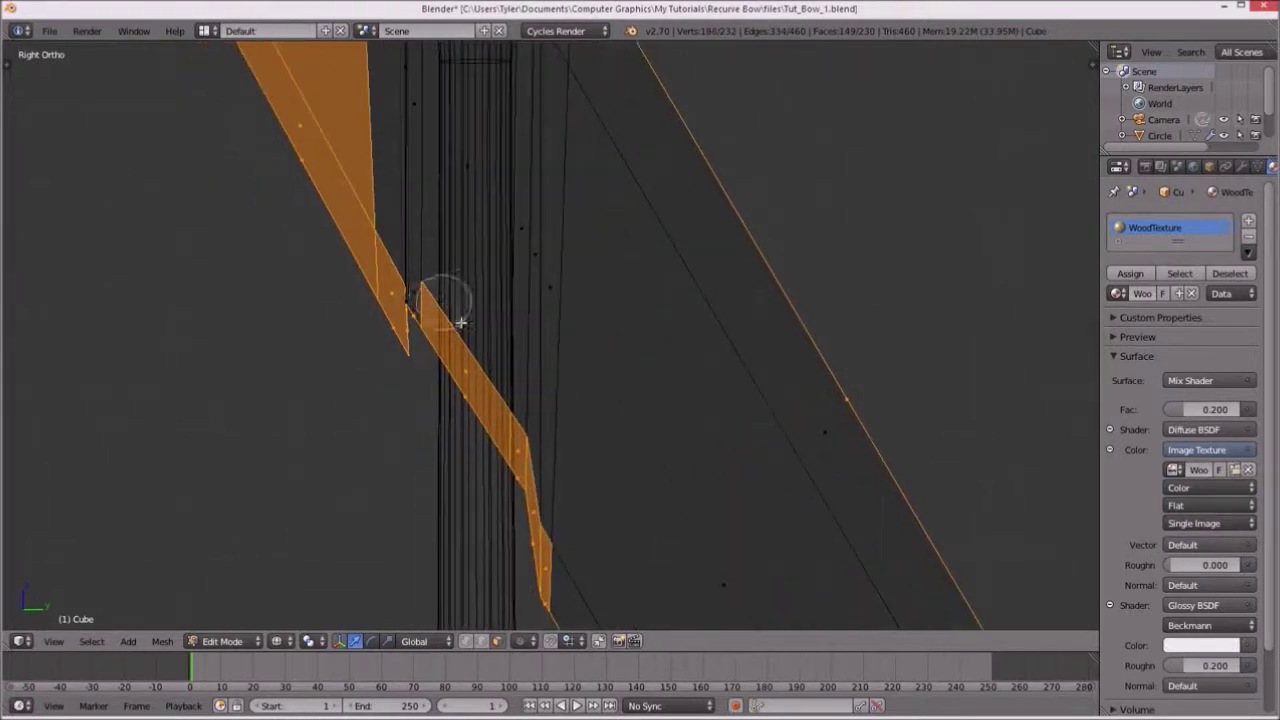
{"action": "middle_click_drag", "start_coordinate": [460, 322], "coordinate": [543, 457]}
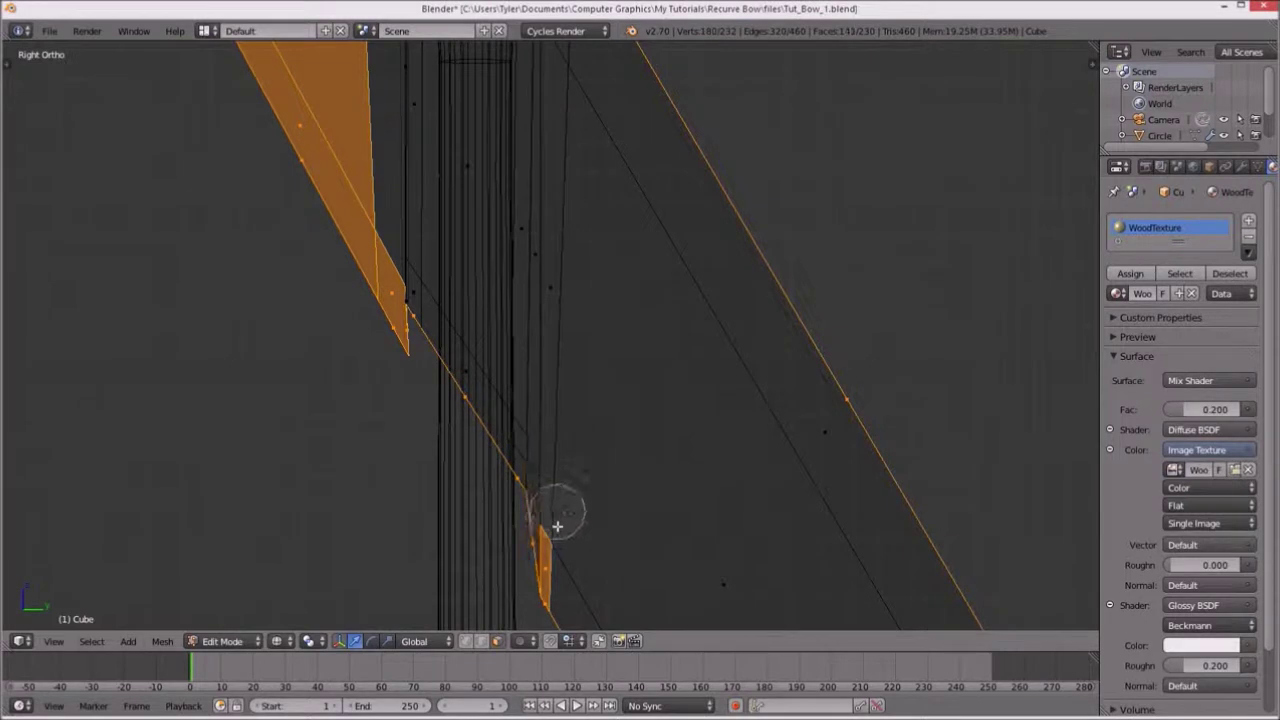
{"action": "middle_click_drag", "start_coordinate": [557, 527], "coordinate": [566, 557]}
{"action": "key", "text": "Escape"}
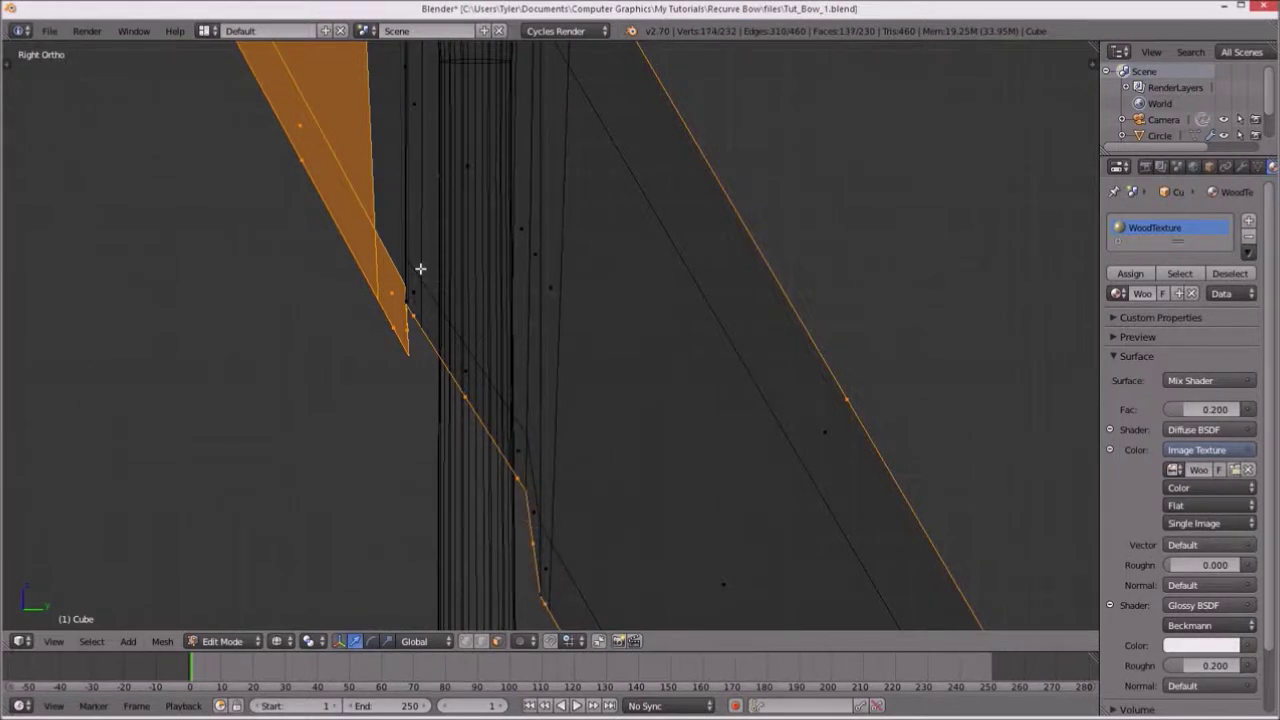
Deselect the stray faces and vertices around the orange bow tip.
{"action": "key", "text": "c"}
{"action": "middle_click_drag", "start_coordinate": [394, 286], "coordinate": [400, 266]}
{"action": "key", "text": "Escape"}
{"action": "scroll", "coordinate": [400, 268], "scroll_direction": "down", "scroll_amount": 2}
{"action": "key", "text": "c"}
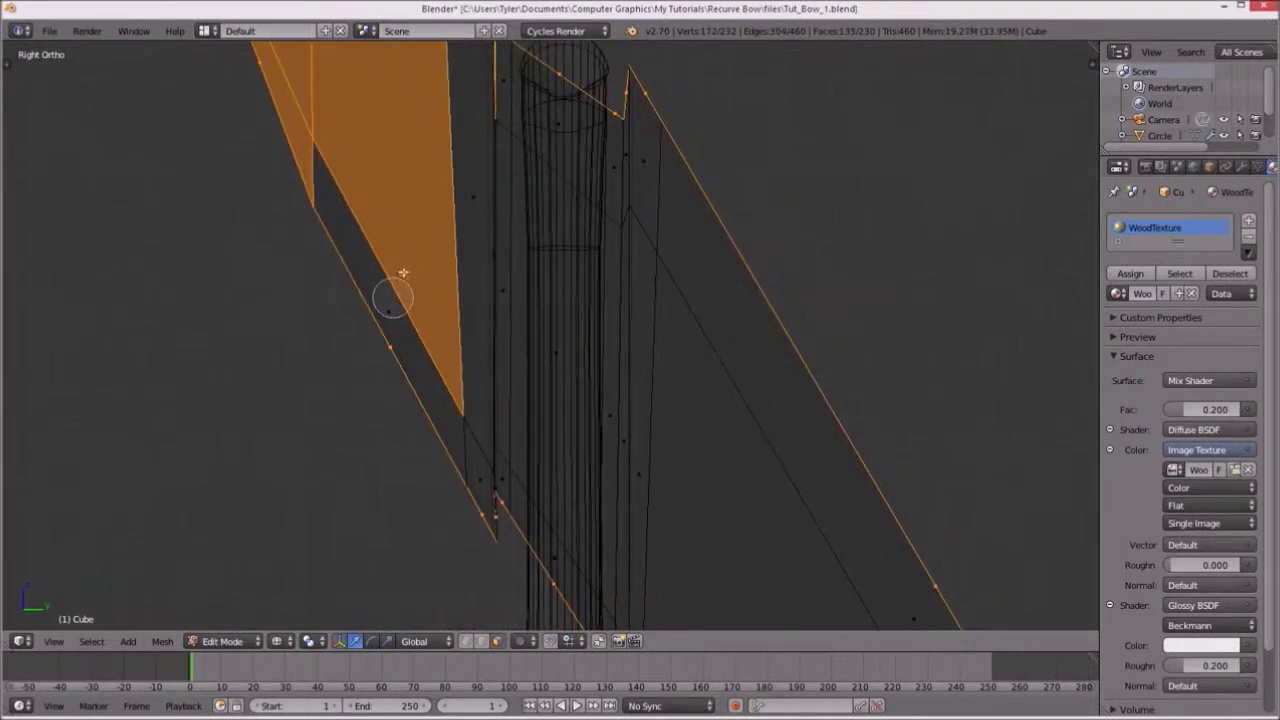
{"action": "key", "text": "Escape"}
{"action": "scroll", "coordinate": [447, 275], "scroll_direction": "up", "scroll_amount": 5, "text": "shift"}
{"action": "key", "text": "c"}
{"action": "mouse_move", "coordinate": [380, 285]}
{"action": "middle_mouse_down"}
{"action": "mouse_move", "coordinate": [365, 290]}
{"action": "mouse_move", "coordinate": [514, 177]}
{"action": "mouse_move", "coordinate": [609, 380]}
{"action": "middle_mouse_up"}
{"action": "key", "text": "Escape"}
{"action": "scroll", "coordinate": [408, 280], "scroll_direction": "up", "scroll_amount": 1, "text": "shift"}
{"action": "scroll", "coordinate": [380, 265], "scroll_direction": "up", "scroll_amount": 3}
{"action": "key", "text": "c"}
{"action": "key", "text": "Escape"}
Deselect the top face, then orbit in solid shading to check the 119-face selection.
{"action": "scroll", "coordinate": [466, 280], "scroll_direction": "down", "scroll_amount": 2}
{"action": "scroll", "coordinate": [471, 323], "scroll_direction": "up", "scroll_amount": 1}
{"action": "key", "text": "c"}
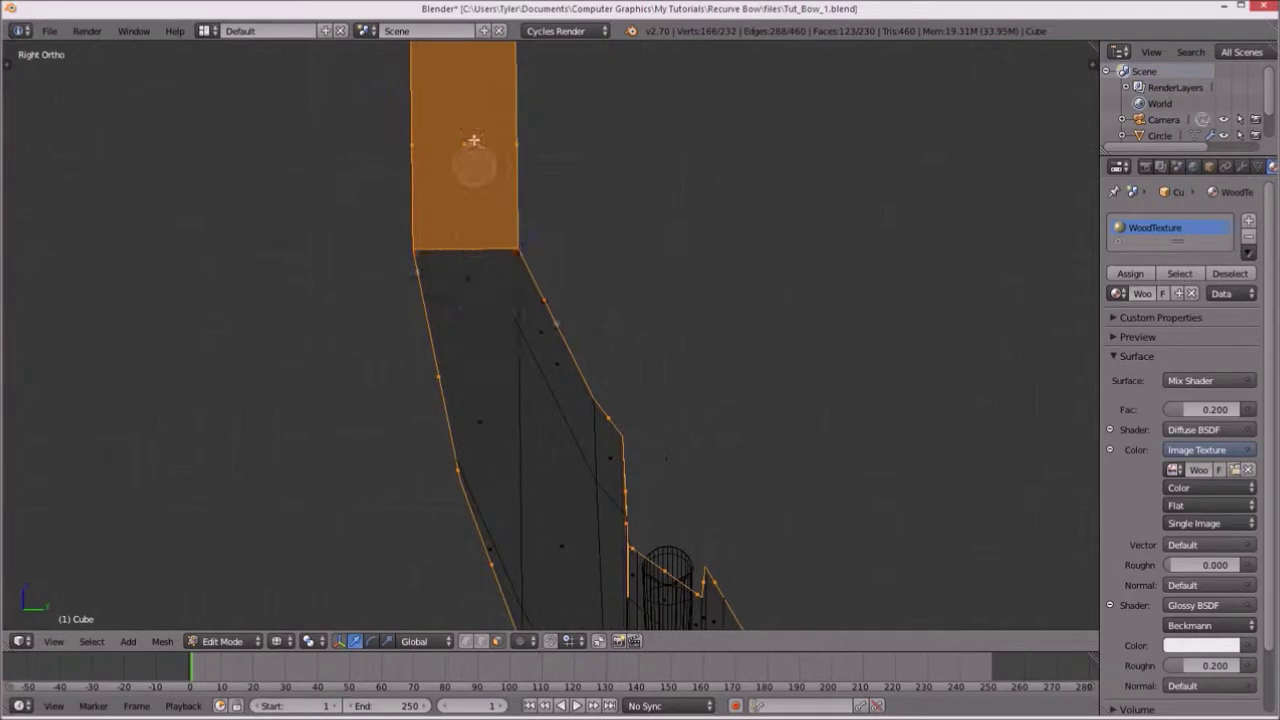
{"action": "middle_click_drag", "start_coordinate": [474, 140], "coordinate": [494, 249]}
{"action": "key", "text": "Escape"}
{"action": "scroll", "coordinate": [494, 249], "scroll_direction": "down", "scroll_amount": 1, "text": "shift"}
{"action": "scroll", "coordinate": [494, 189], "scroll_direction": "up", "scroll_amount": 2}
{"action": "key", "text": "z"}
{"action": "mouse_move", "coordinate": [494, 189]}
{"action": "middle_mouse_down"}
{"action": "mouse_move", "coordinate": [492, 391]}
{"action": "mouse_move", "coordinate": [649, 351]}
{"action": "mouse_move", "coordinate": [706, 386]}
{"action": "mouse_move", "coordinate": [663, 429]}
{"action": "mouse_move", "coordinate": [543, 329]}
{"action": "middle_mouse_up"}
Frame the bow in front orthographic view, briefly toggling the N side panel.
{"action": "key", "text": "KP_1"}
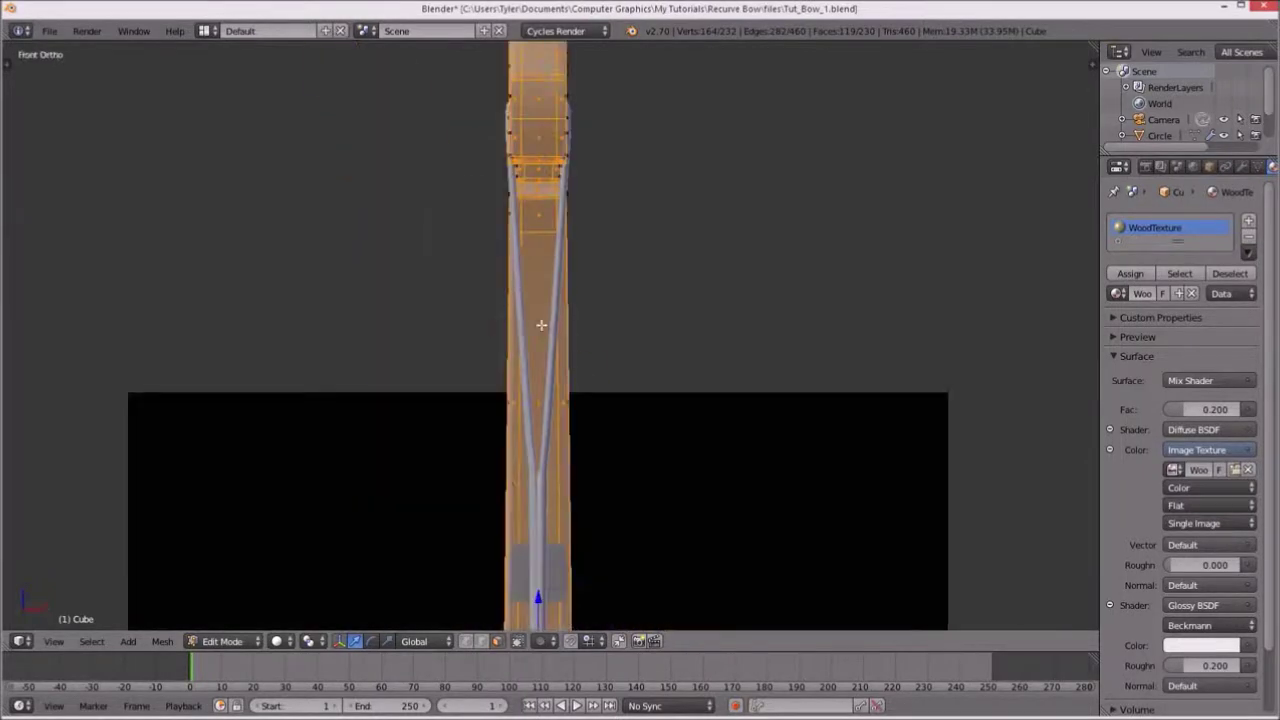
{"action": "scroll", "coordinate": [541, 325], "scroll_direction": "down", "scroll_amount": 3}
{"action": "scroll", "coordinate": [611, 317], "scroll_direction": "down", "scroll_amount": 1}
{"action": "middle_click_drag", "start_coordinate": [637, 240], "coordinate": [643, 357], "text": "shift"}
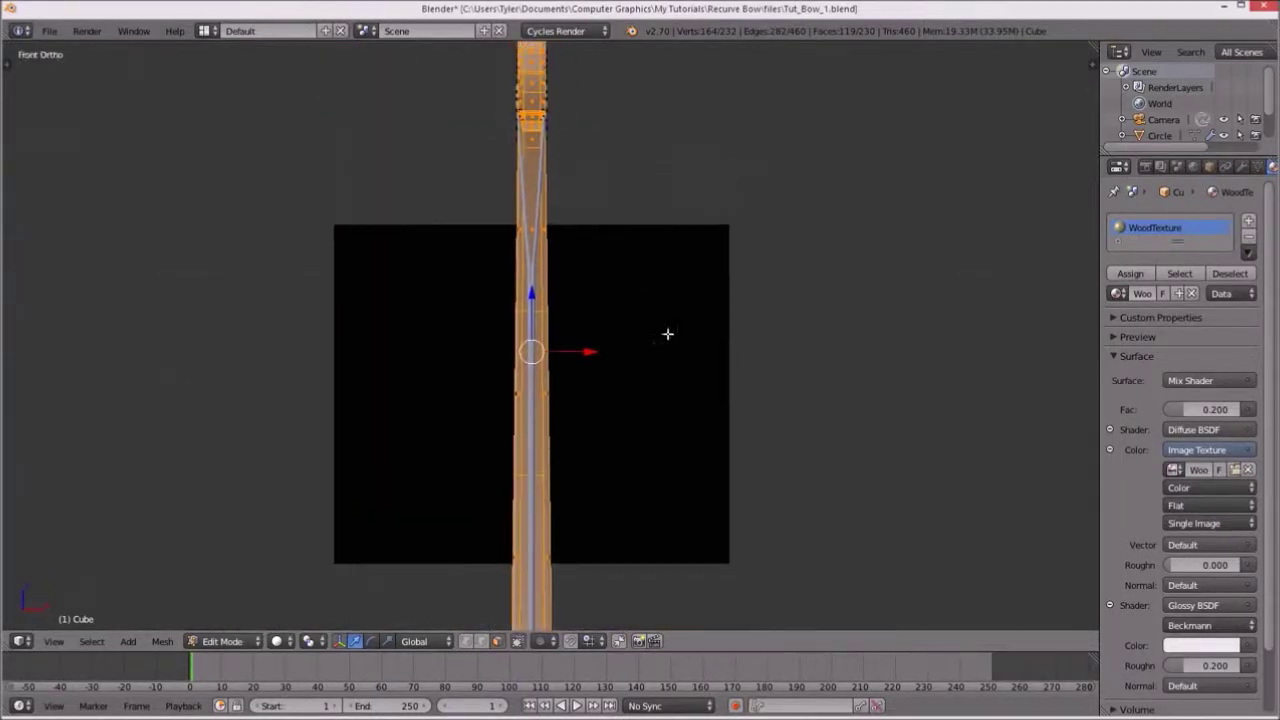
{"action": "key", "text": "n"}
{"action": "scroll", "coordinate": [972, 359], "scroll_direction": "up", "scroll_amount": 2}
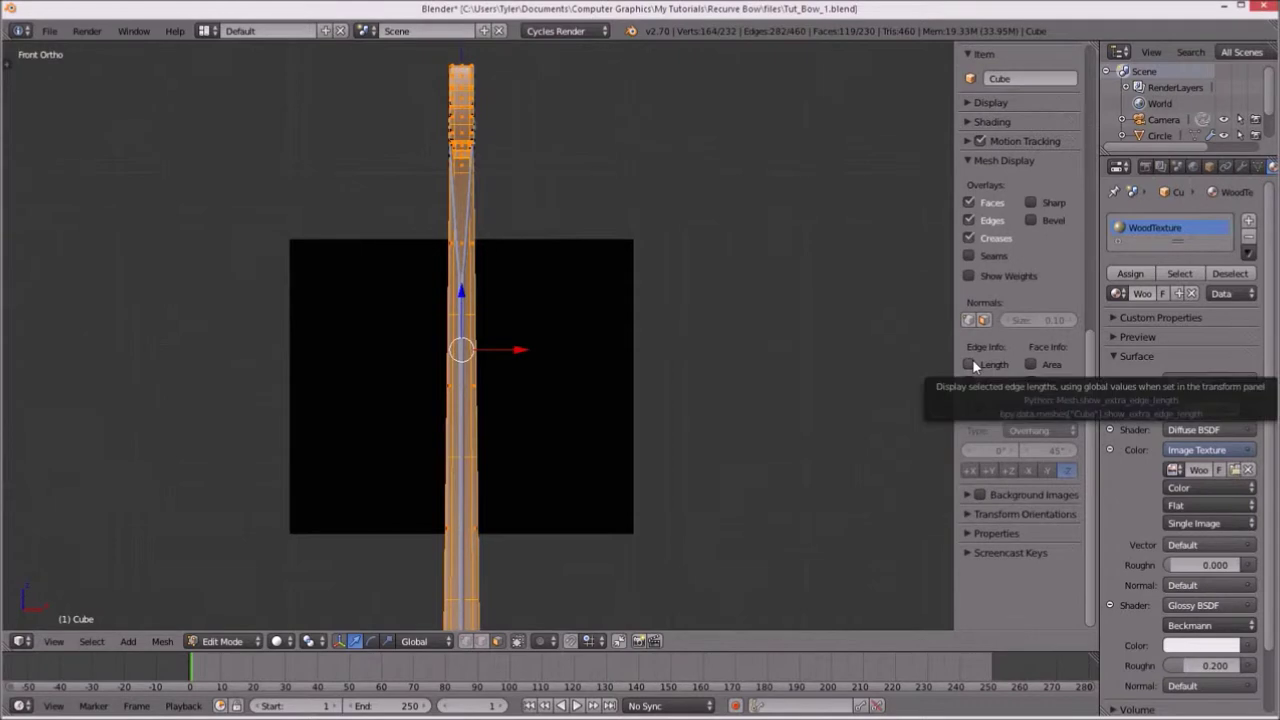
{"action": "key", "text": "n"}
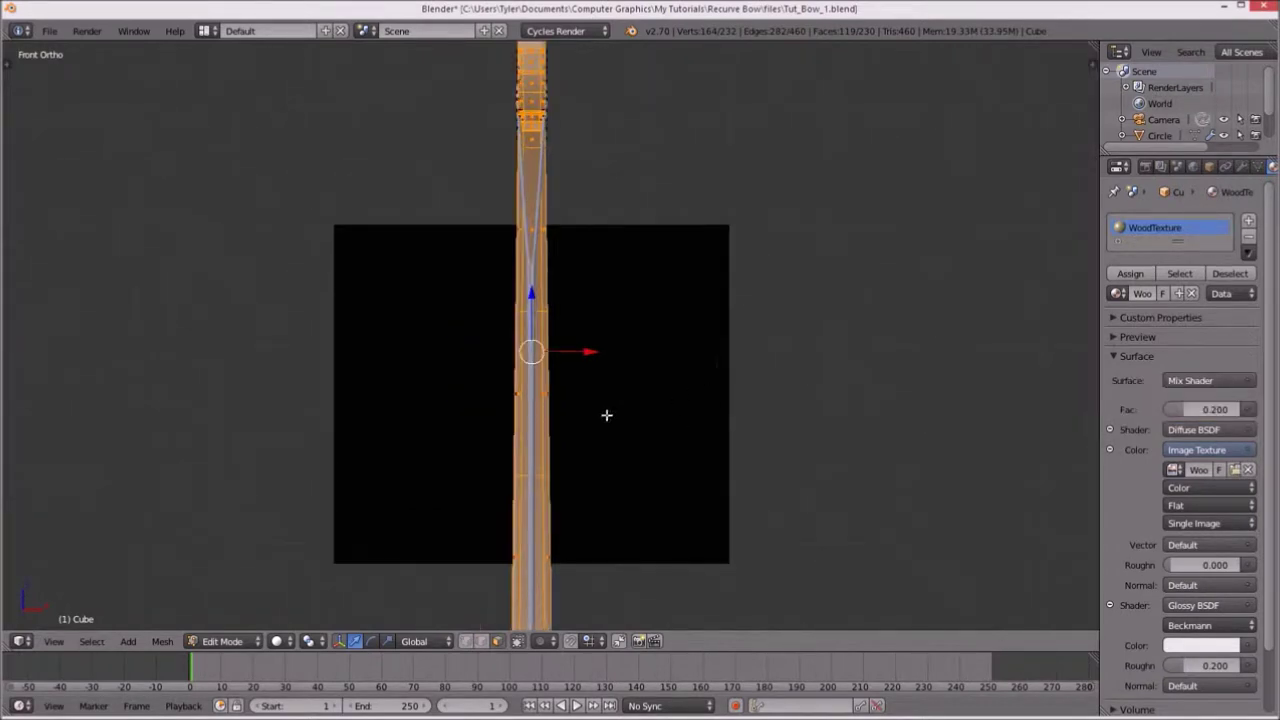
{"action": "scroll", "coordinate": [606, 415], "scroll_direction": "down", "scroll_amount": 2}
{"action": "scroll", "coordinate": [511, 443], "scroll_direction": "up", "scroll_amount": 2}
Check the limb from the side, then show the front view in wireframe.
{"action": "middle_click_drag", "start_coordinate": [511, 443], "coordinate": [502, 403]}
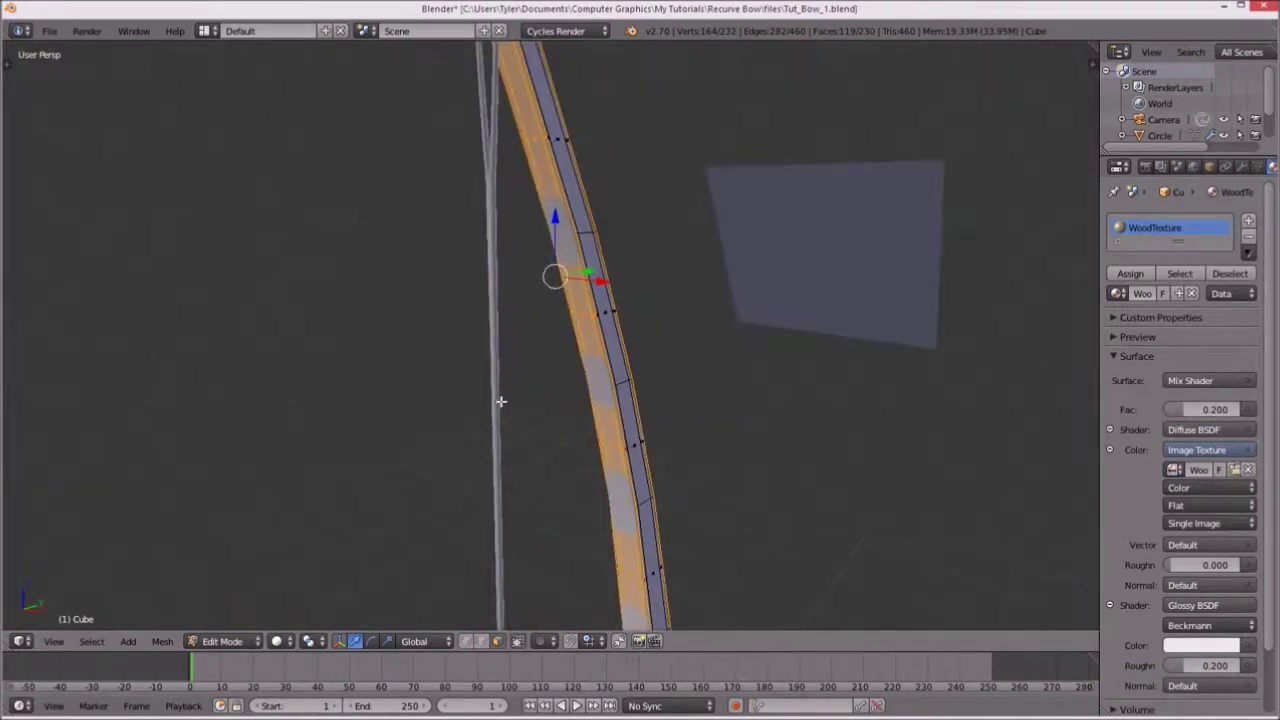
{"action": "key", "text": "KP_1"}
{"action": "key", "text": "KP_3"}
{"action": "mouse_move", "coordinate": [811, 374]}
{"action": "middle_mouse_down"}
{"action": "mouse_move", "coordinate": [731, 506]}
{"action": "mouse_move", "coordinate": [697, 346]}
{"action": "middle_mouse_up"}
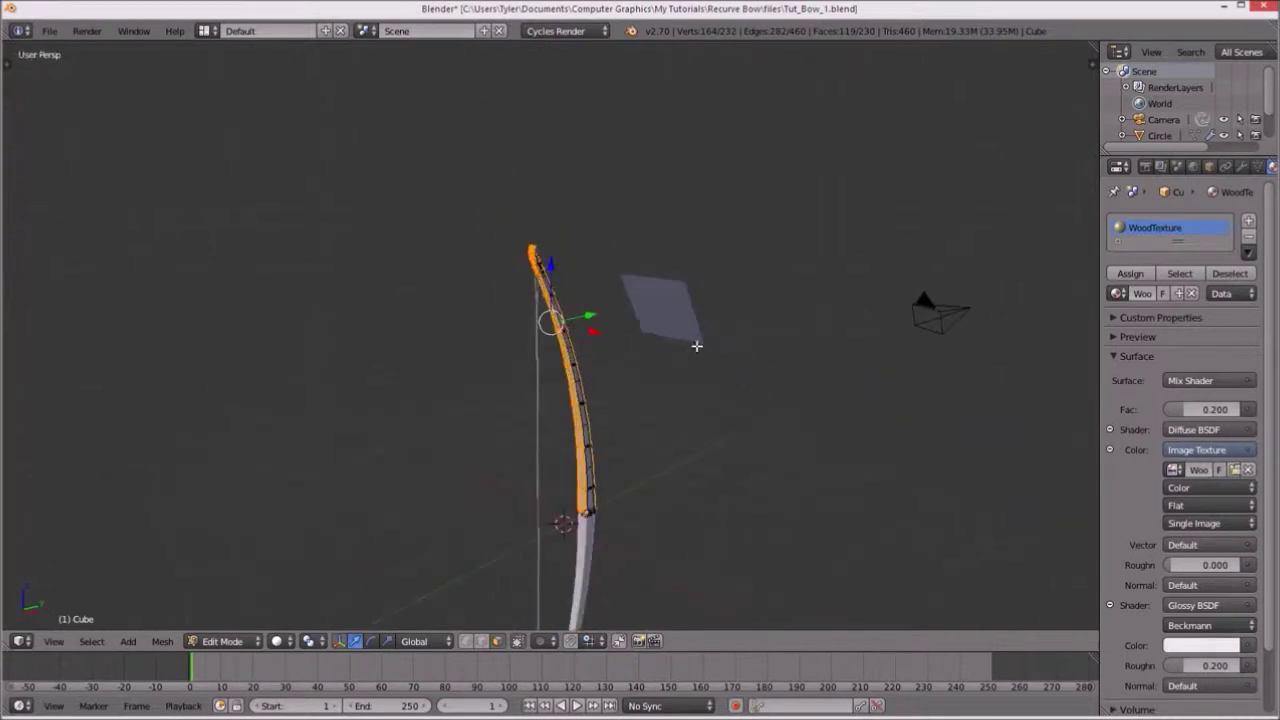
{"action": "key", "text": "KP_1"}
{"action": "scroll", "coordinate": [509, 380], "scroll_direction": "up", "scroll_amount": 3}
{"action": "scroll", "coordinate": [571, 351], "scroll_direction": "up", "scroll_amount": 4}
{"action": "scroll", "coordinate": [564, 346], "scroll_direction": "down", "scroll_amount": 4}
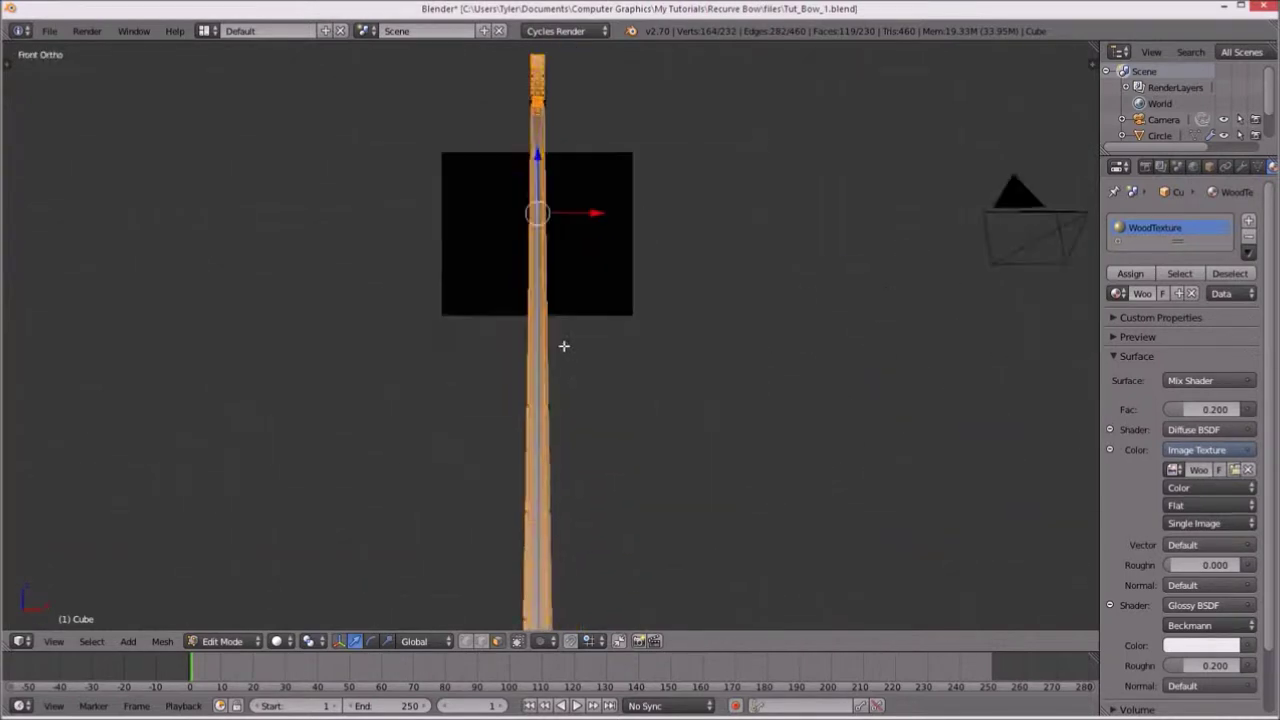
{"action": "scroll", "coordinate": [552, 360], "scroll_direction": "down", "scroll_amount": 2}
{"action": "key", "text": "z"}
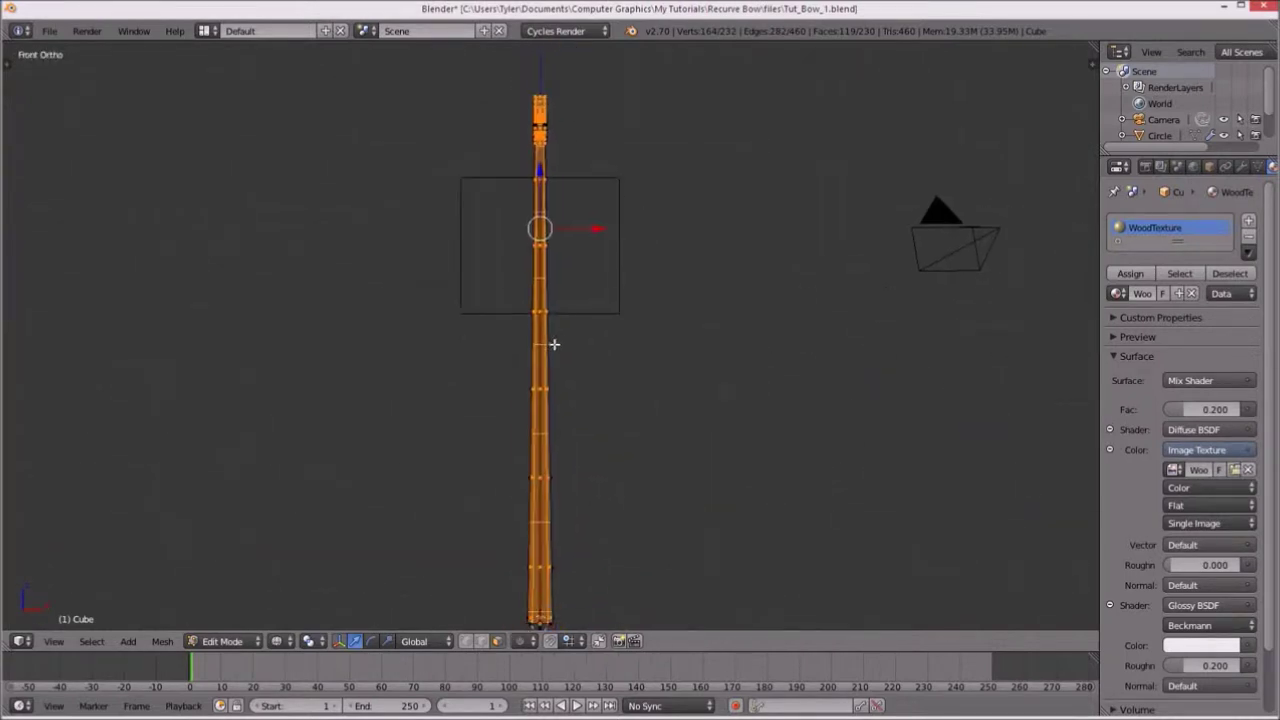
{"action": "scroll", "coordinate": [554, 344], "scroll_direction": "down", "scroll_amount": 2}
Split the view and show the WoodFine.jpg image in a left-side image editor.
{"action": "left_click_drag", "start_coordinate": [6, 636], "coordinate": [292, 636]}
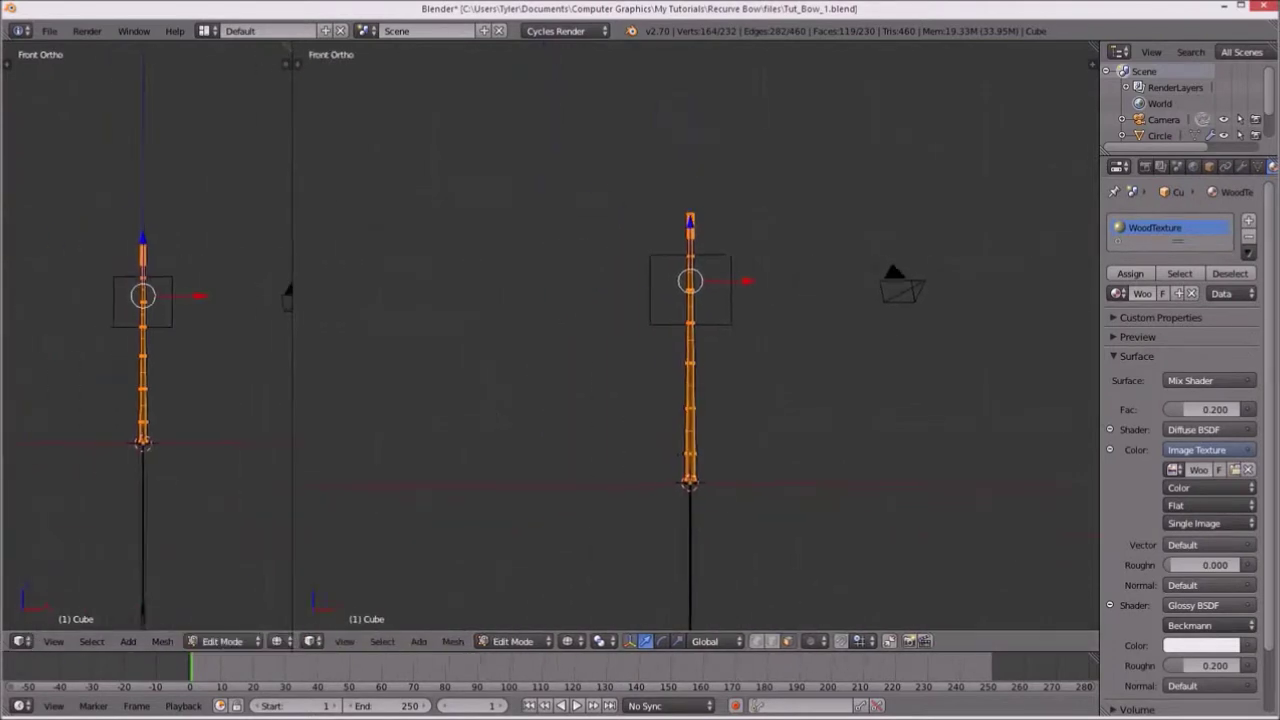
{"action": "left_click", "coordinate": [22, 641]}
{"action": "left_click", "coordinate": [60, 504]}
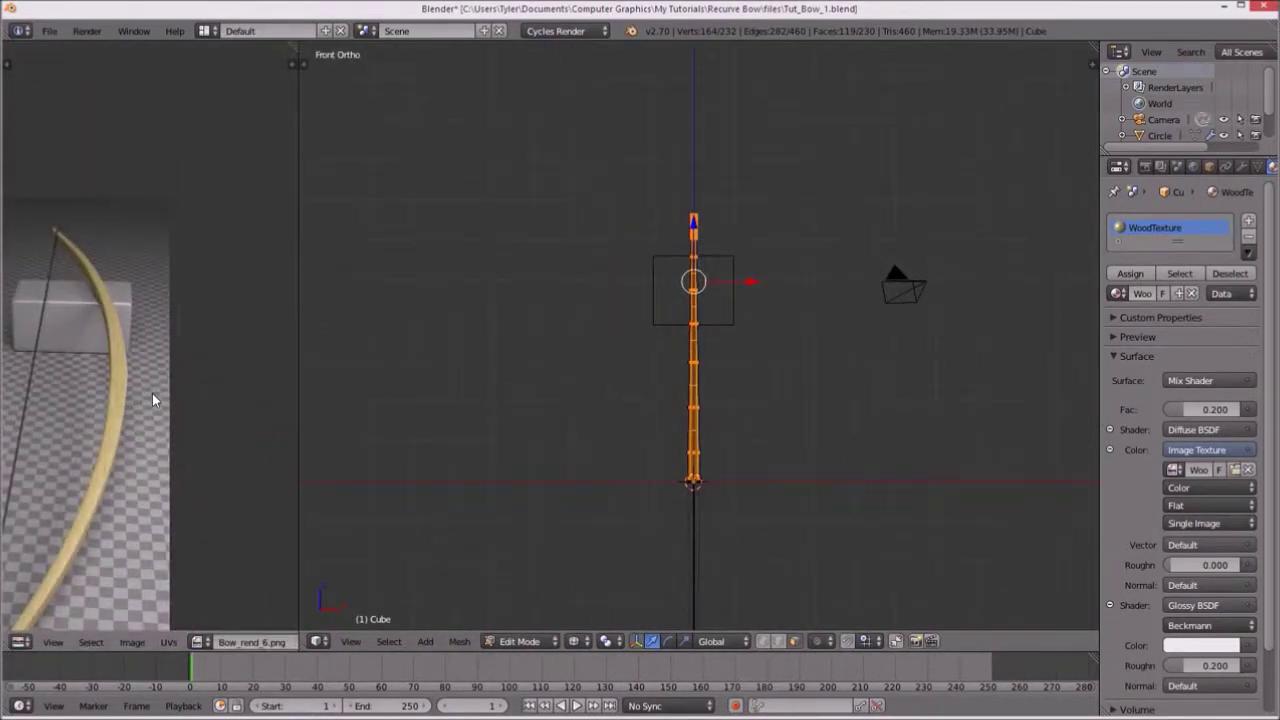
{"action": "scroll", "coordinate": [153, 400], "scroll_direction": "down", "scroll_amount": 2}
{"action": "left_click", "coordinate": [198, 641]}
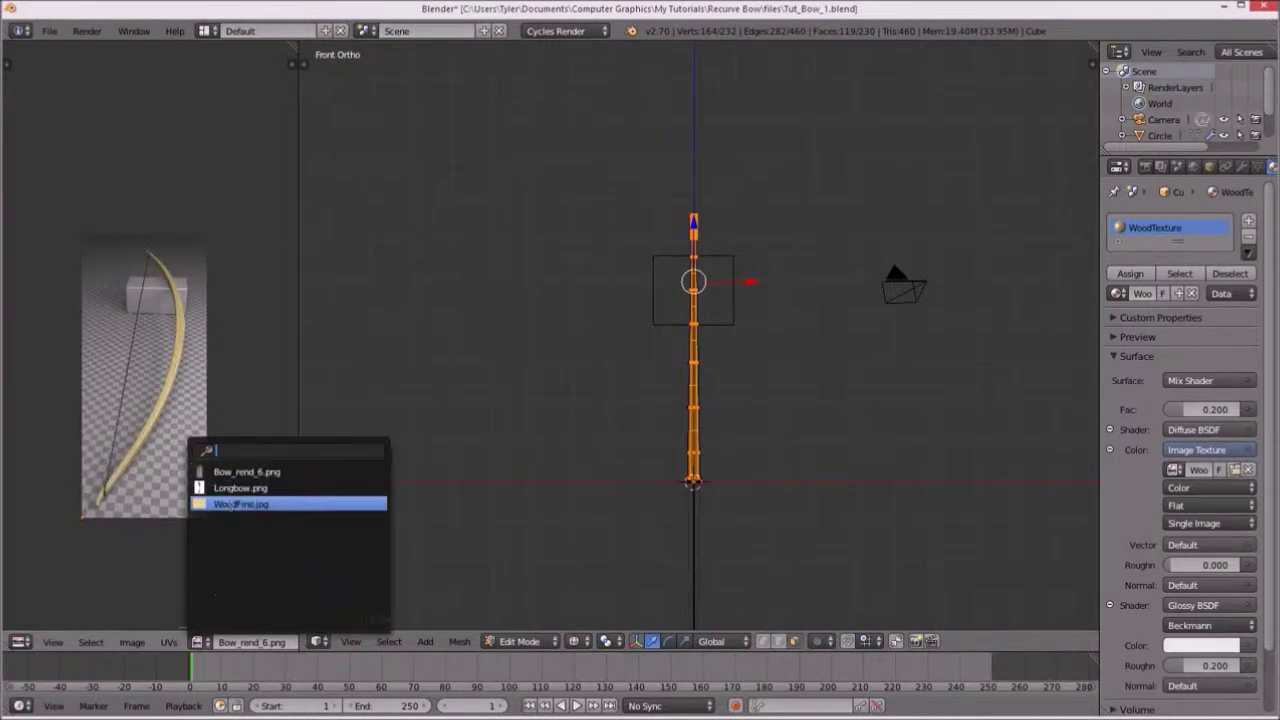
{"action": "left_click", "coordinate": [231, 504]}
{"action": "scroll", "coordinate": [186, 394], "scroll_direction": "down", "scroll_amount": 2}
Unwrap the bow with Project From View and scale the UVs up.
{"action": "key", "text": "u"}
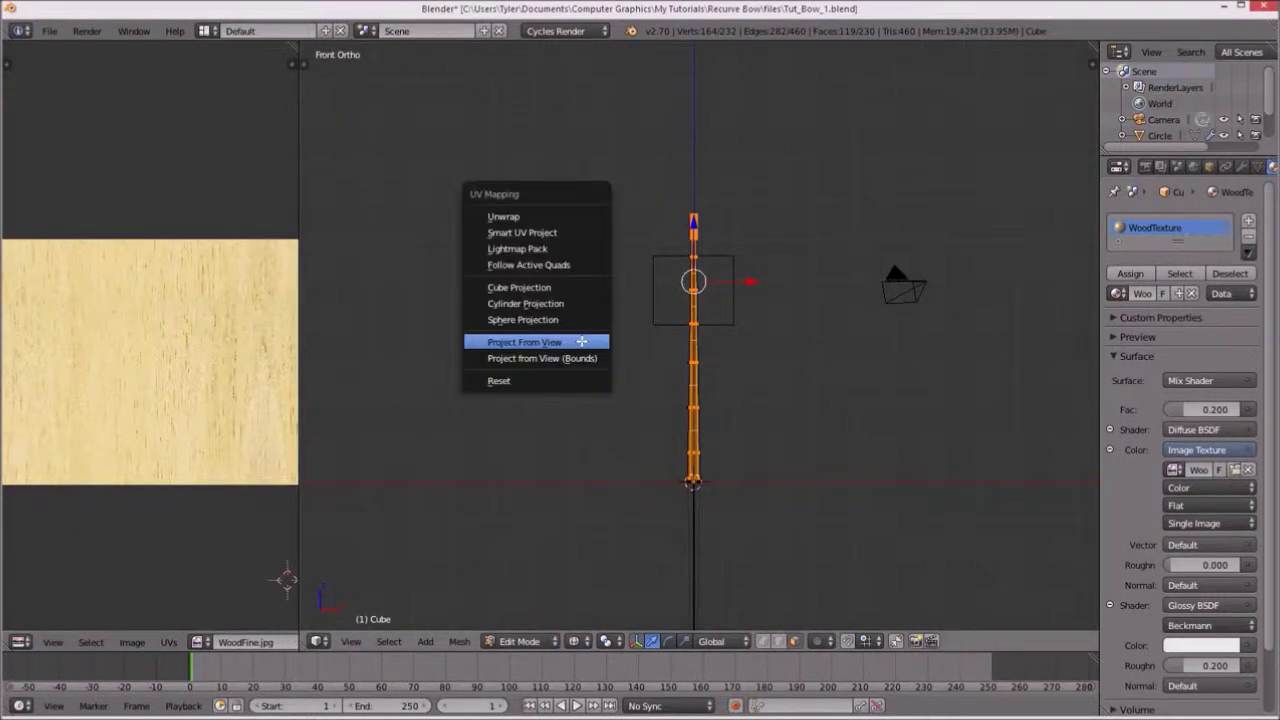
{"action": "left_click", "coordinate": [581, 342]}
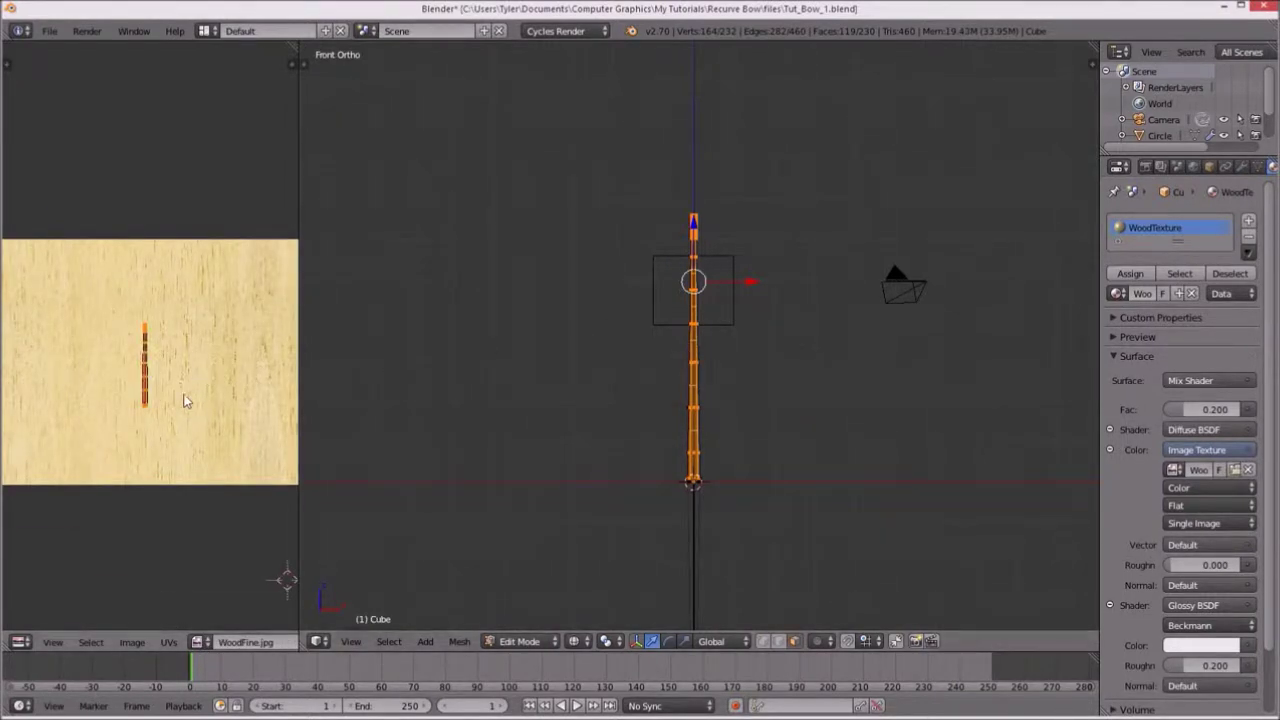
{"action": "key", "text": "s"}
{"action": "left_click", "coordinate": [12, 459]}
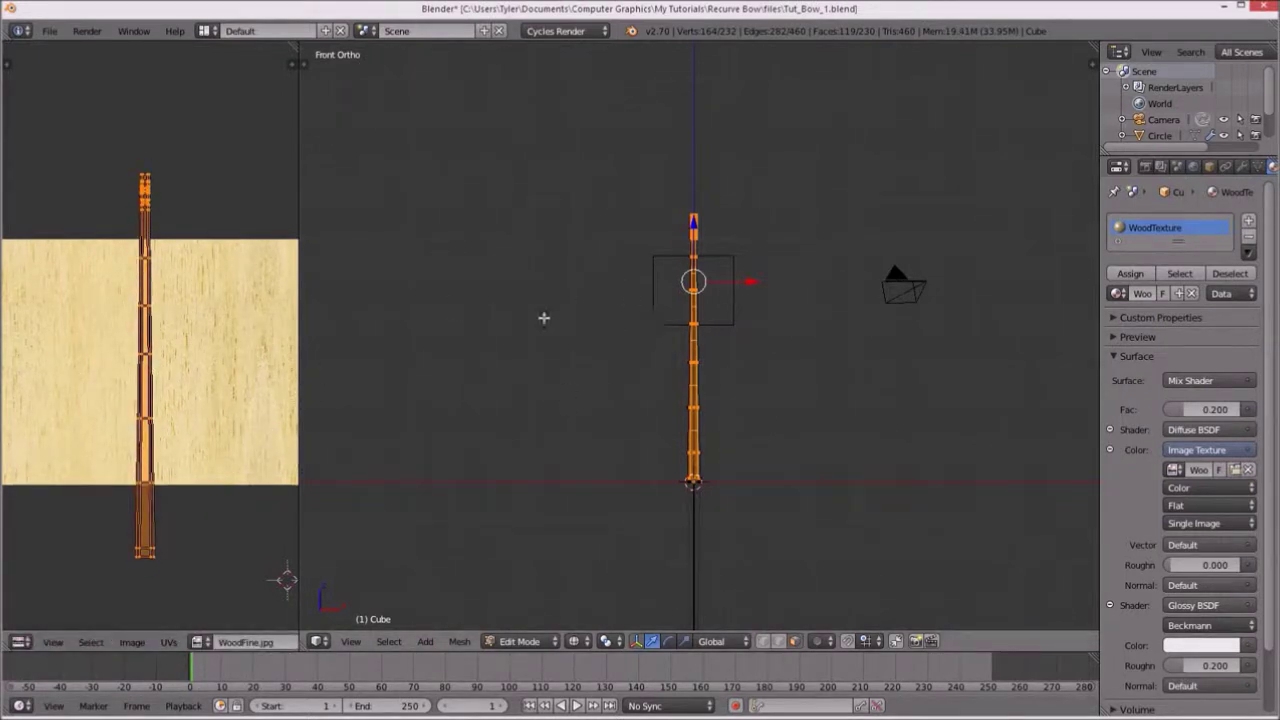
{"action": "key", "text": "a"}
{"action": "key", "text": "a"}
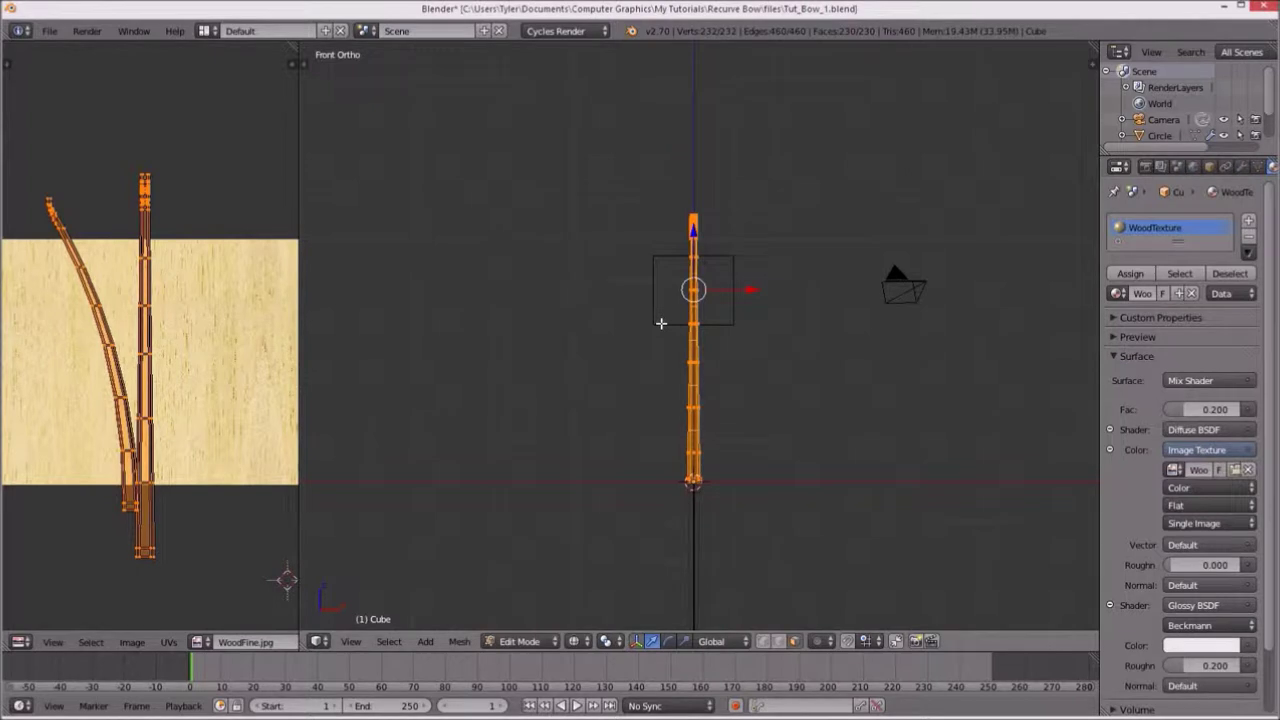
{"action": "mouse_move", "coordinate": [660, 323]}
{"action": "middle_mouse_down", "text": "shift"}
{"action": "mouse_move", "coordinate": [680, 300]}
{"action": "mouse_move", "coordinate": [608, 337]}
{"action": "mouse_move", "coordinate": [620, 380]}
{"action": "middle_mouse_up", "text": "shift"}
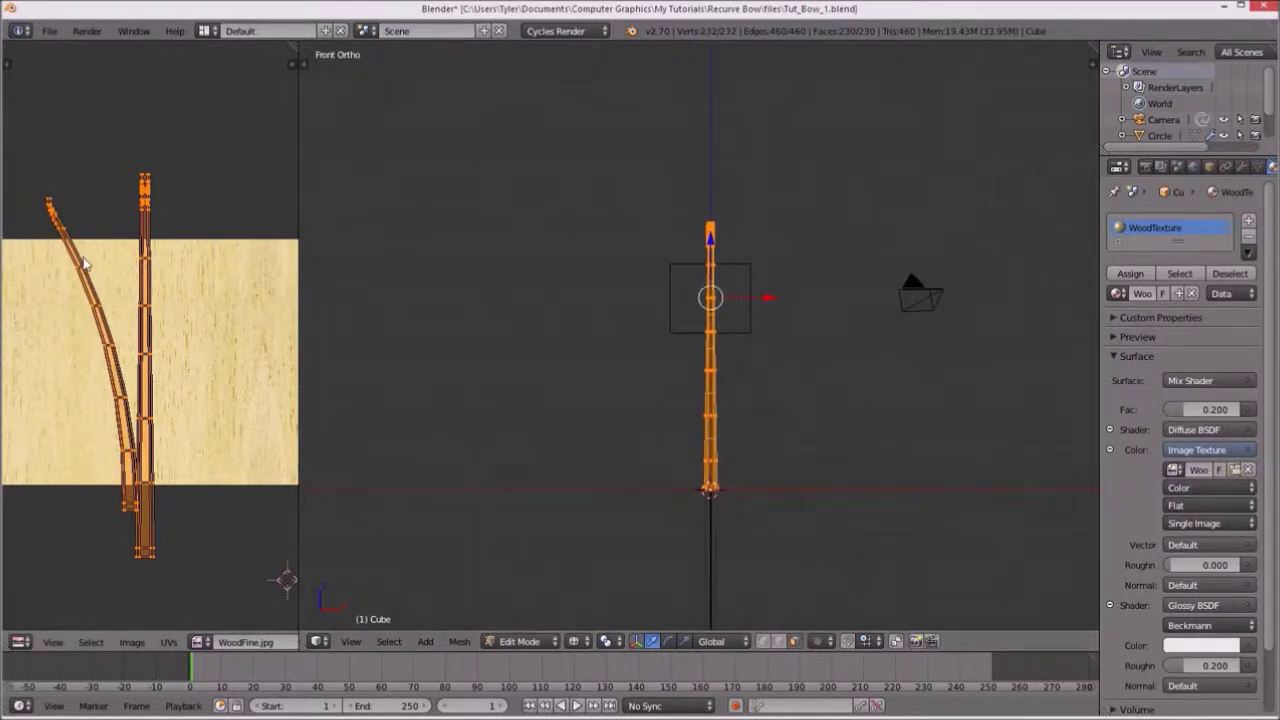
Select the straight UV island alone and move it onto the wood image.
{"action": "middle_click_drag", "start_coordinate": [86, 313], "coordinate": [93, 303]}
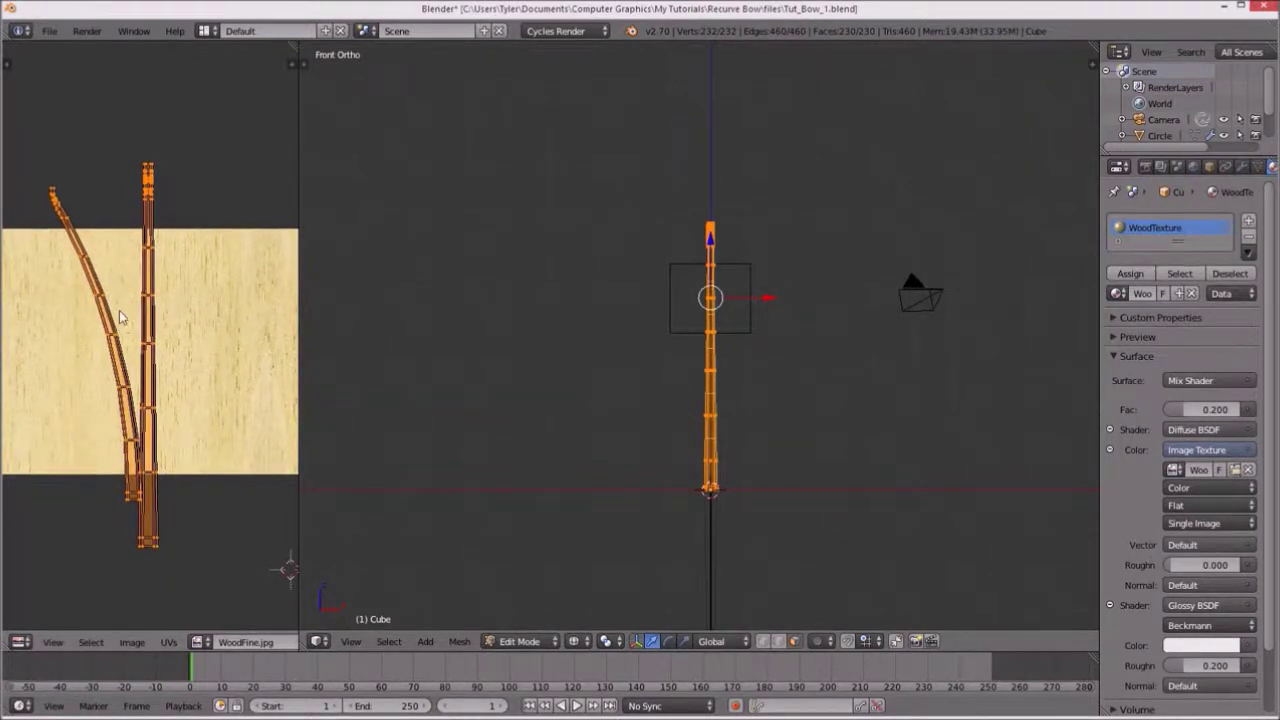
{"action": "key", "text": "a"}
{"action": "middle_click_drag", "start_coordinate": [120, 306], "coordinate": [111, 317]}
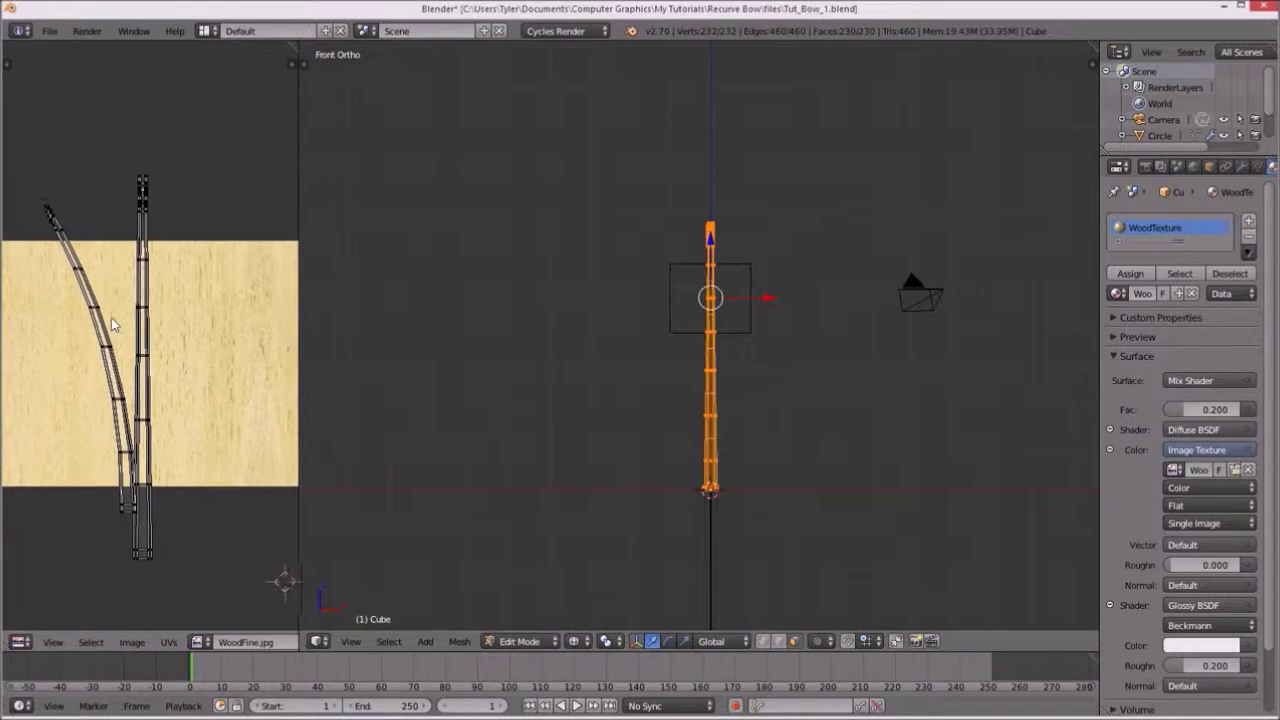
{"action": "key", "text": "l"}
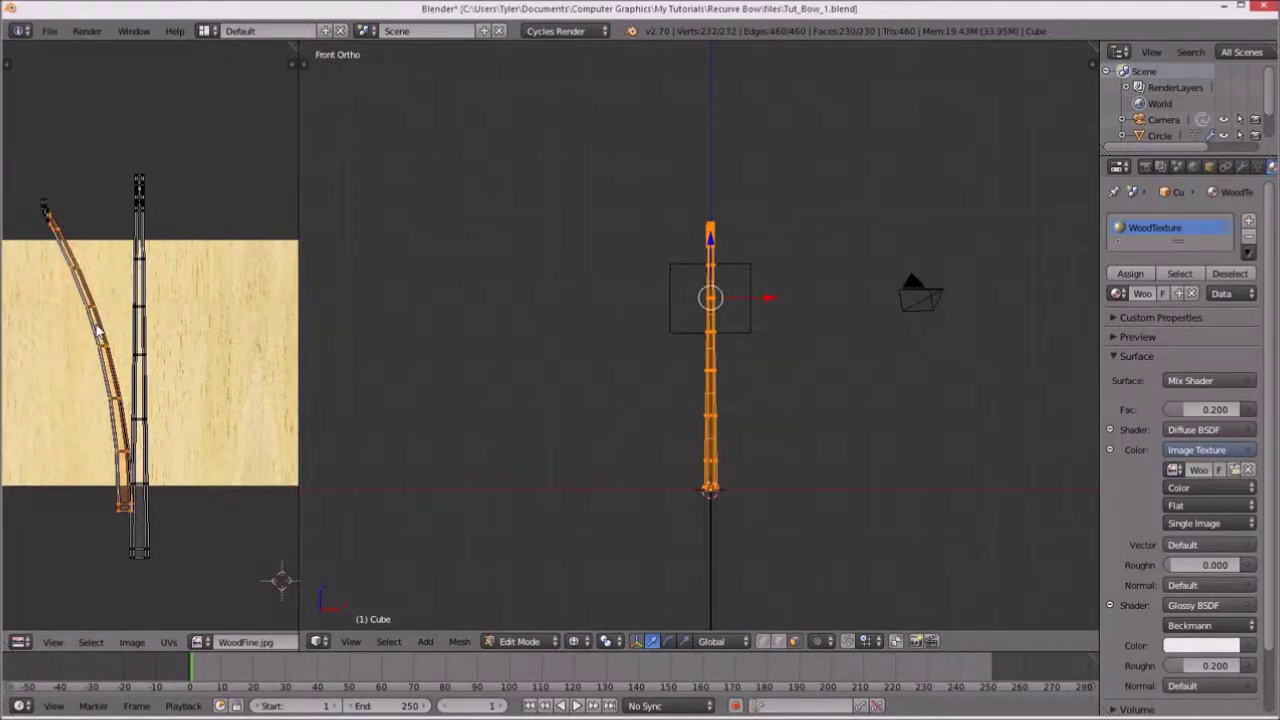
{"action": "key", "text": "a"}
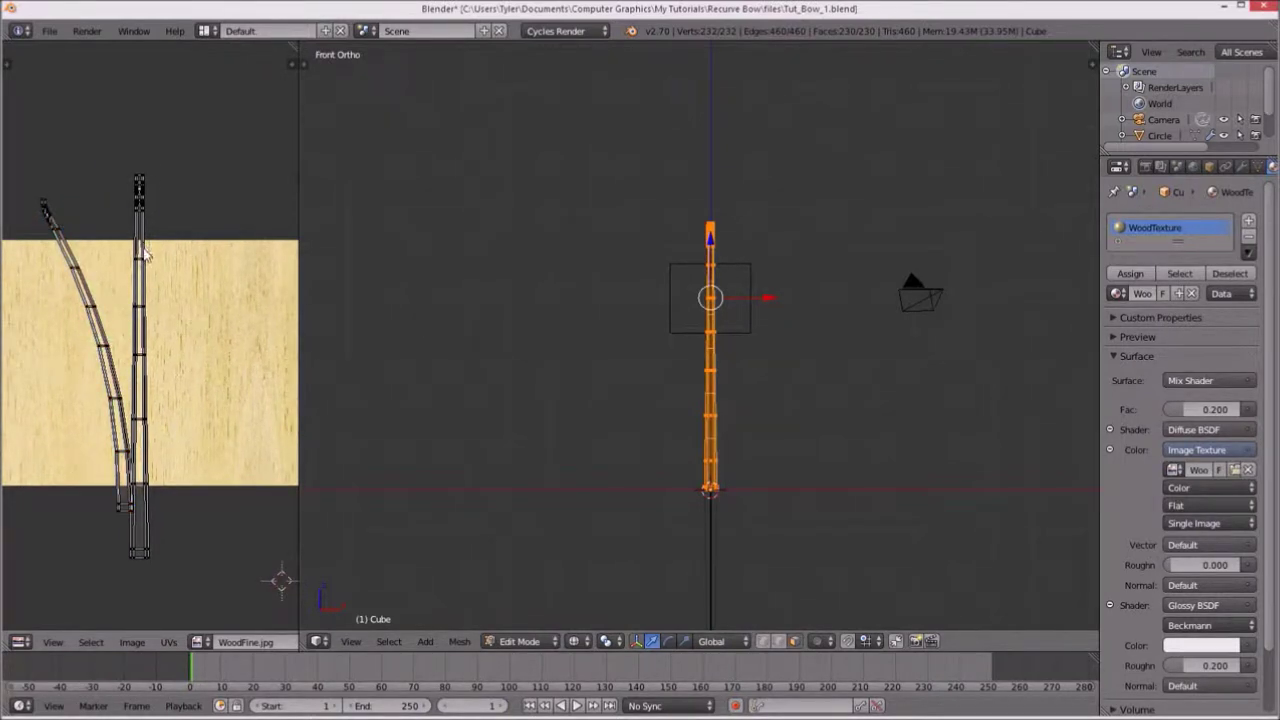
{"action": "key", "text": "l"}
{"action": "key", "text": "g"}
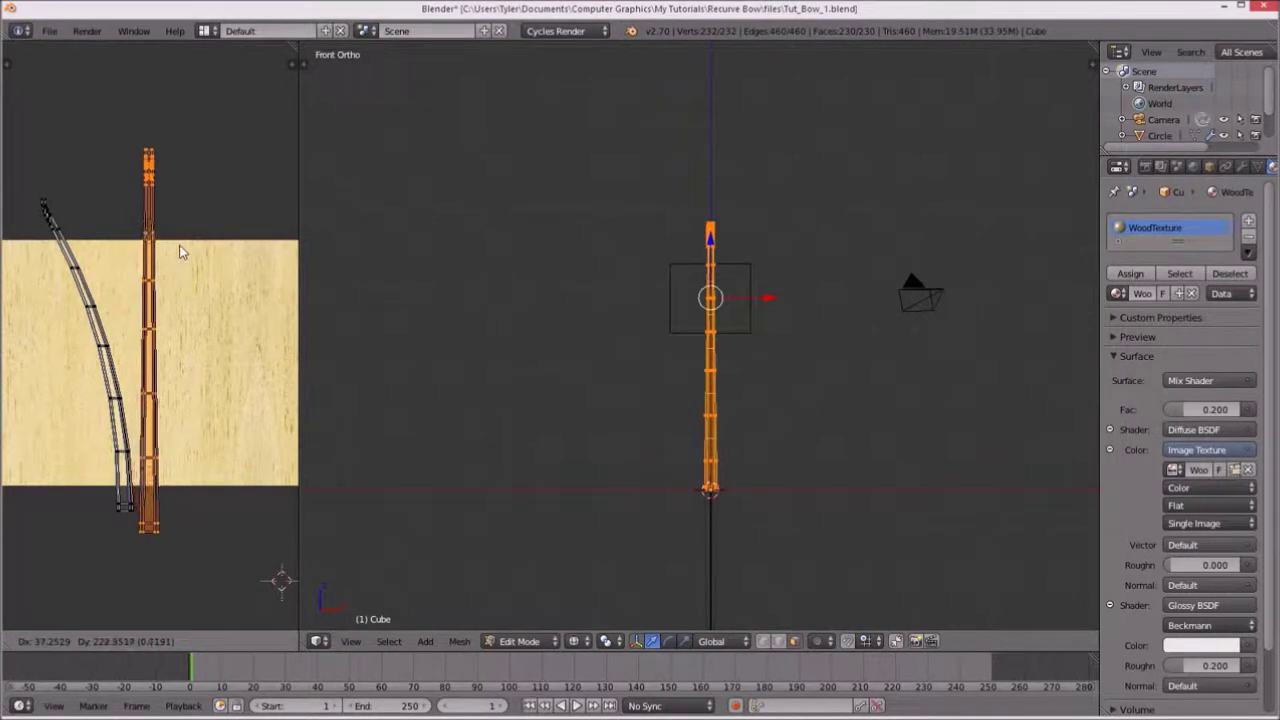
{"action": "left_click", "coordinate": [234, 274]}
Shorten the straight island, fit it over the grain, then view through the camera.
{"action": "key", "text": "g"}
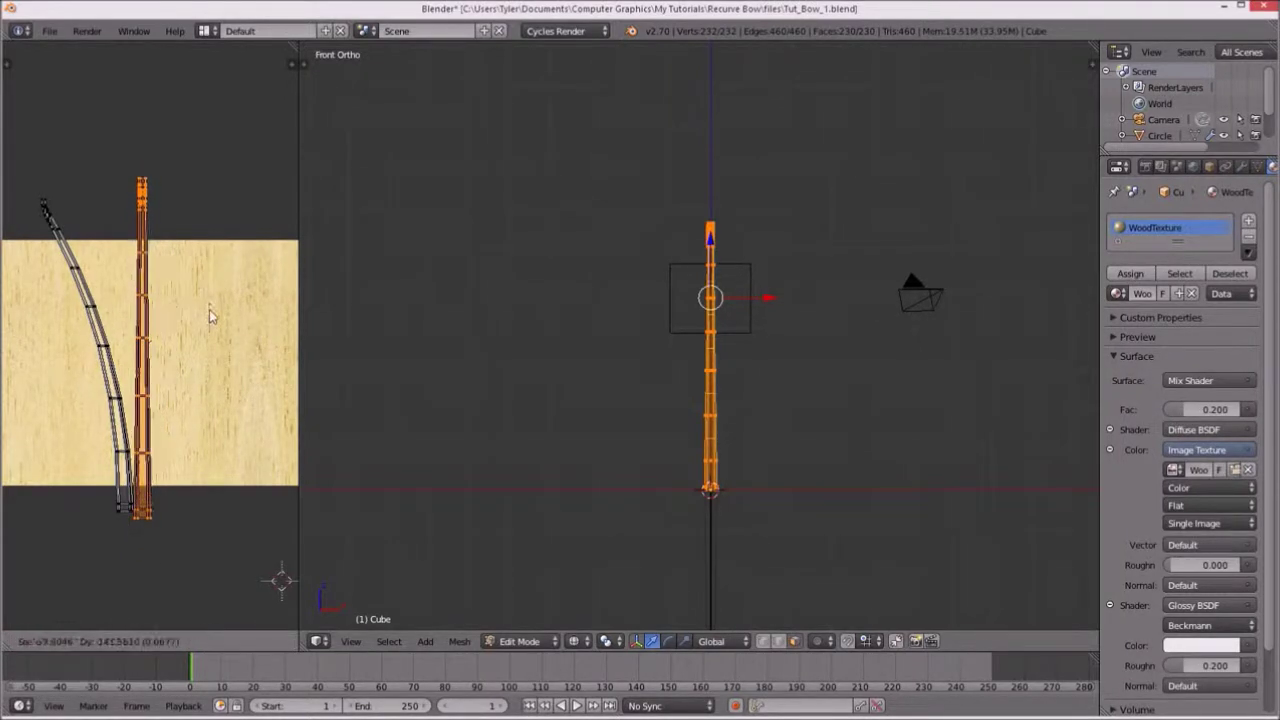
{"action": "left_click", "coordinate": [210, 316]}
{"action": "key", "text": "s"}
{"action": "key", "text": "g"}
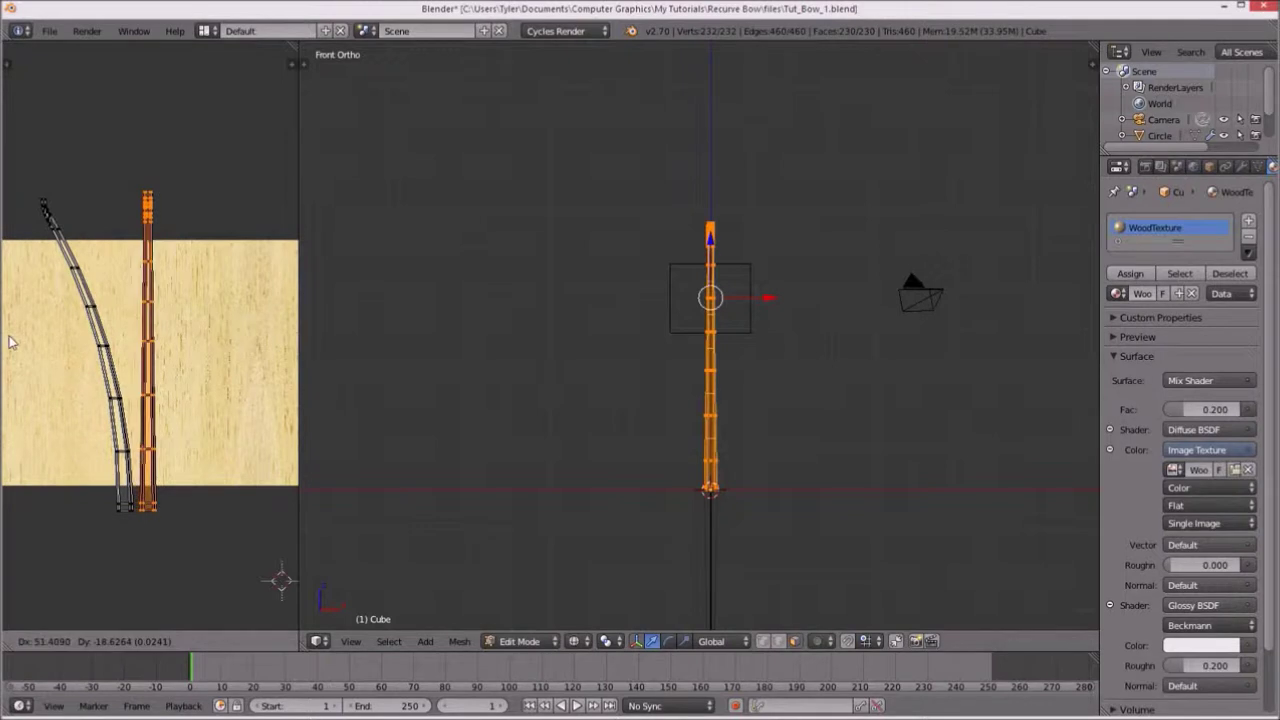
{"action": "left_click", "coordinate": [5, 342]}
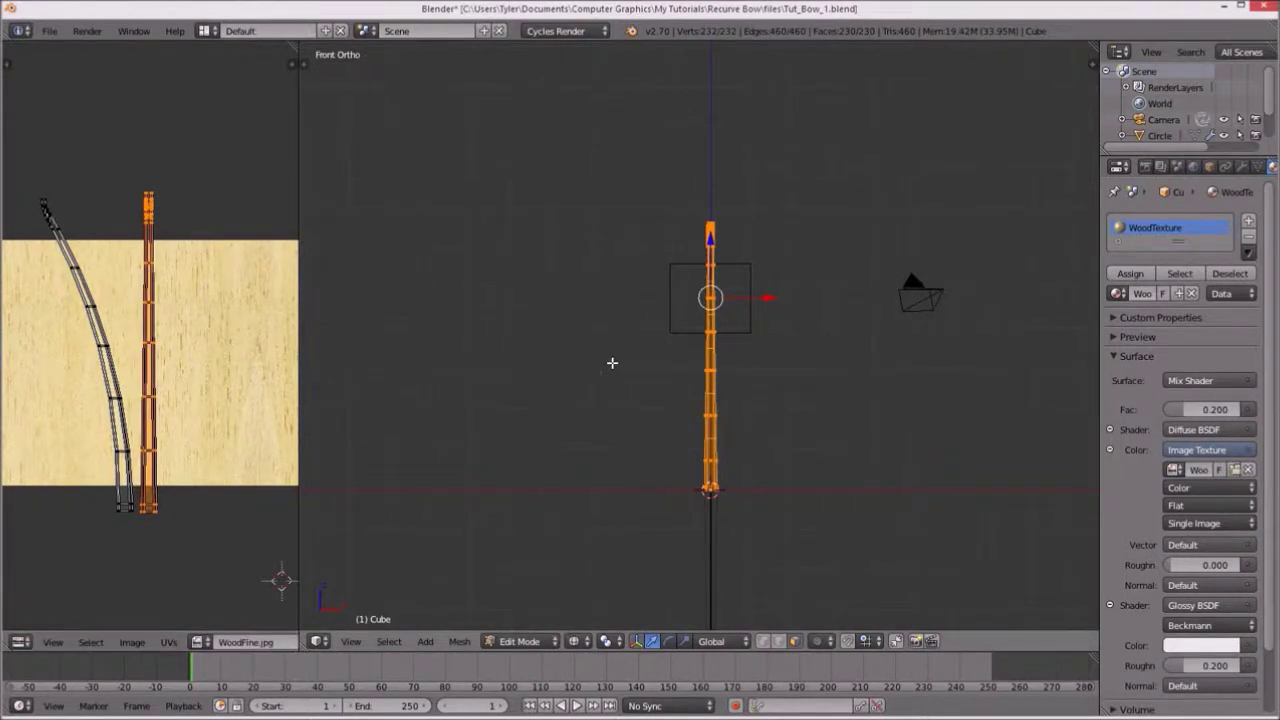
{"action": "key", "text": "KP_3"}
{"action": "key", "text": "KP_0"}
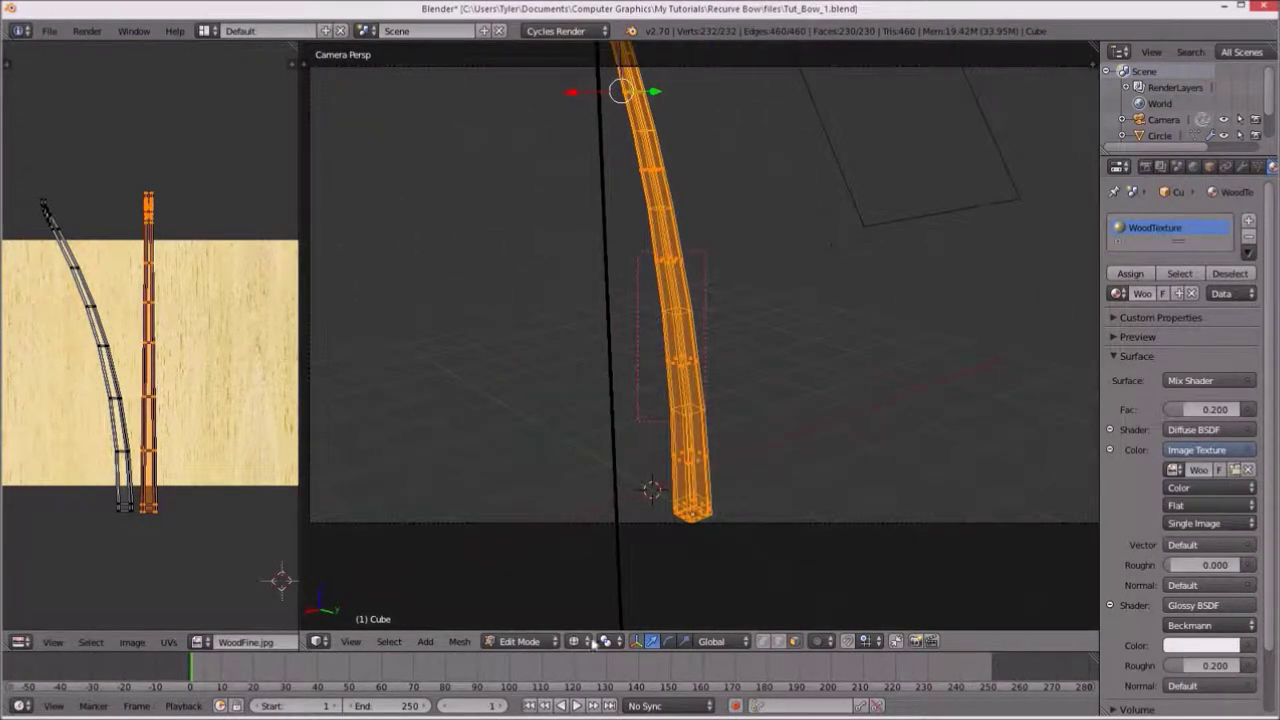
Switch the camera view to Rendered shading and zoom in on the bow.
{"action": "left_click", "coordinate": [595, 643]}
{"action": "left_click", "coordinate": [600, 532]}
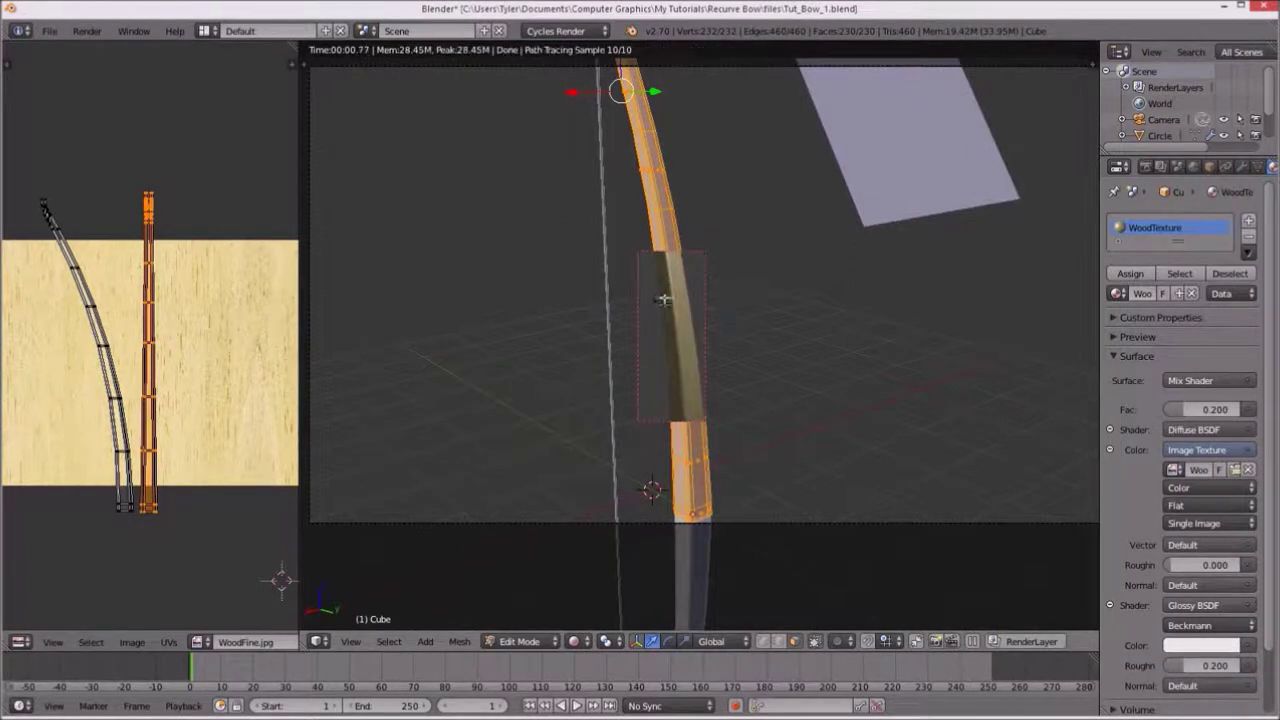
{"action": "scroll", "coordinate": [664, 299], "scroll_direction": "up", "scroll_amount": 3}
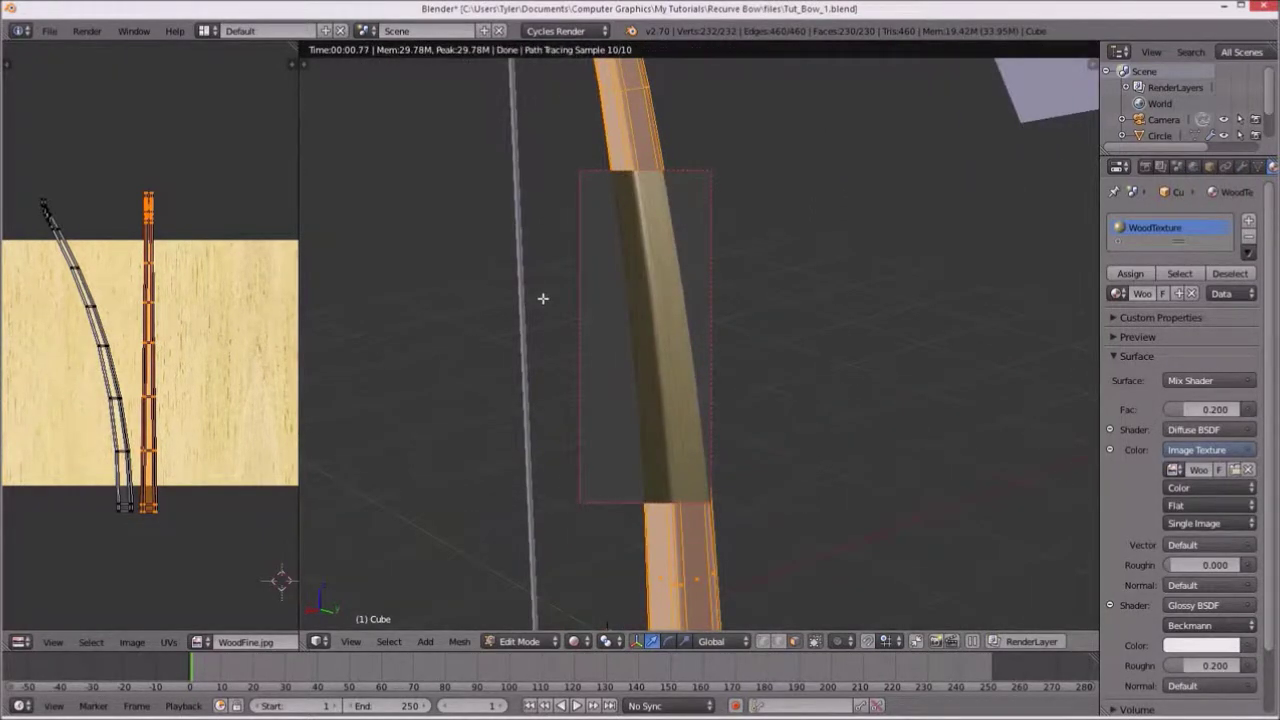
{"action": "scroll", "coordinate": [600, 271], "scroll_direction": "up", "scroll_amount": 1}
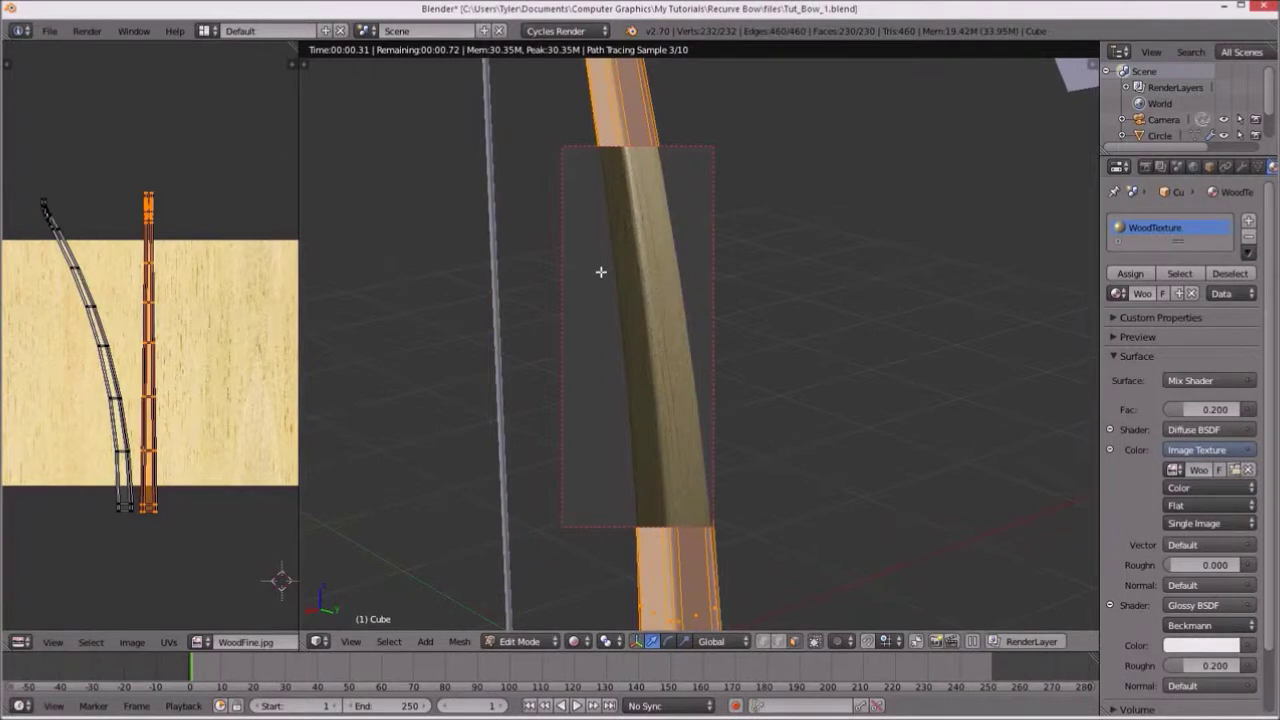
Join the image editor back into one full-width 3D view.
{"action": "right_click", "coordinate": [298, 318]}
{"action": "left_click", "coordinate": [300, 320]}
{"action": "left_click", "coordinate": [166, 340]}
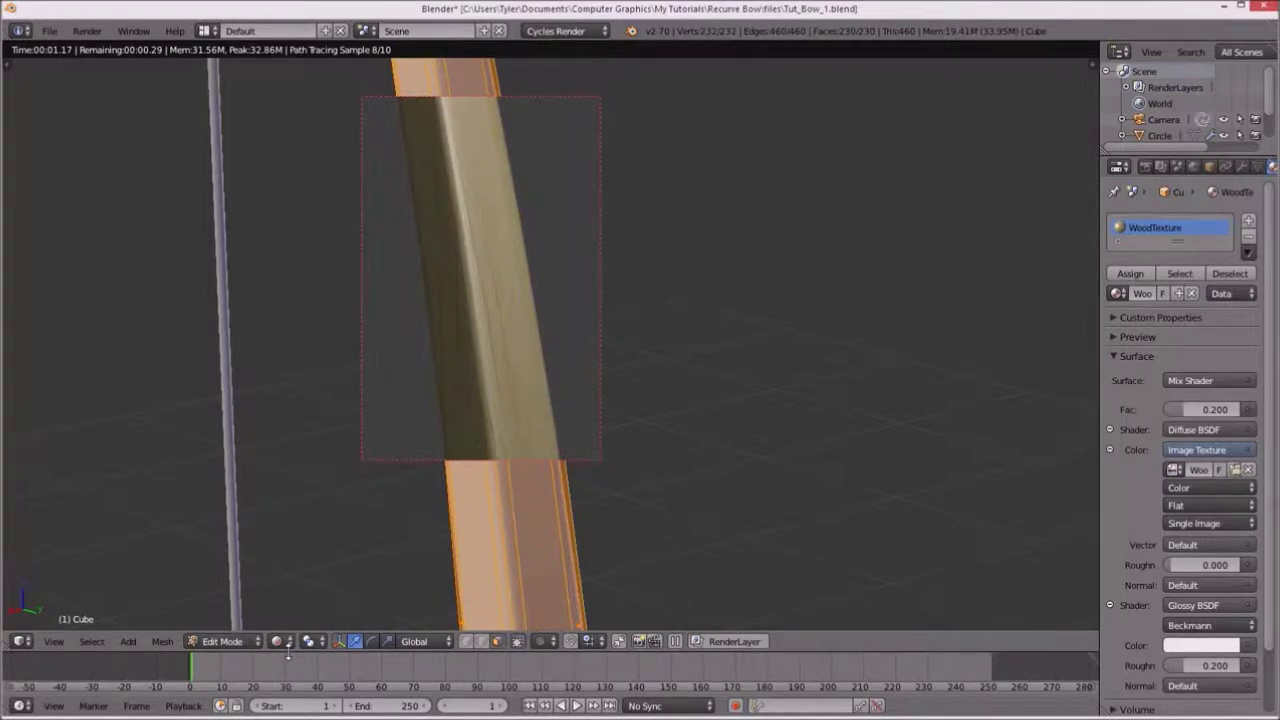
Enlarge the bottom area into a Node Editor showing the wood material.
{"action": "left_click_drag", "start_coordinate": [288, 653], "coordinate": [288, 462]}
{"action": "left_click", "coordinate": [20, 706]}
{"action": "left_click", "coordinate": [62, 506]}
{"action": "scroll", "coordinate": [348, 562], "scroll_direction": "up", "scroll_amount": 3}
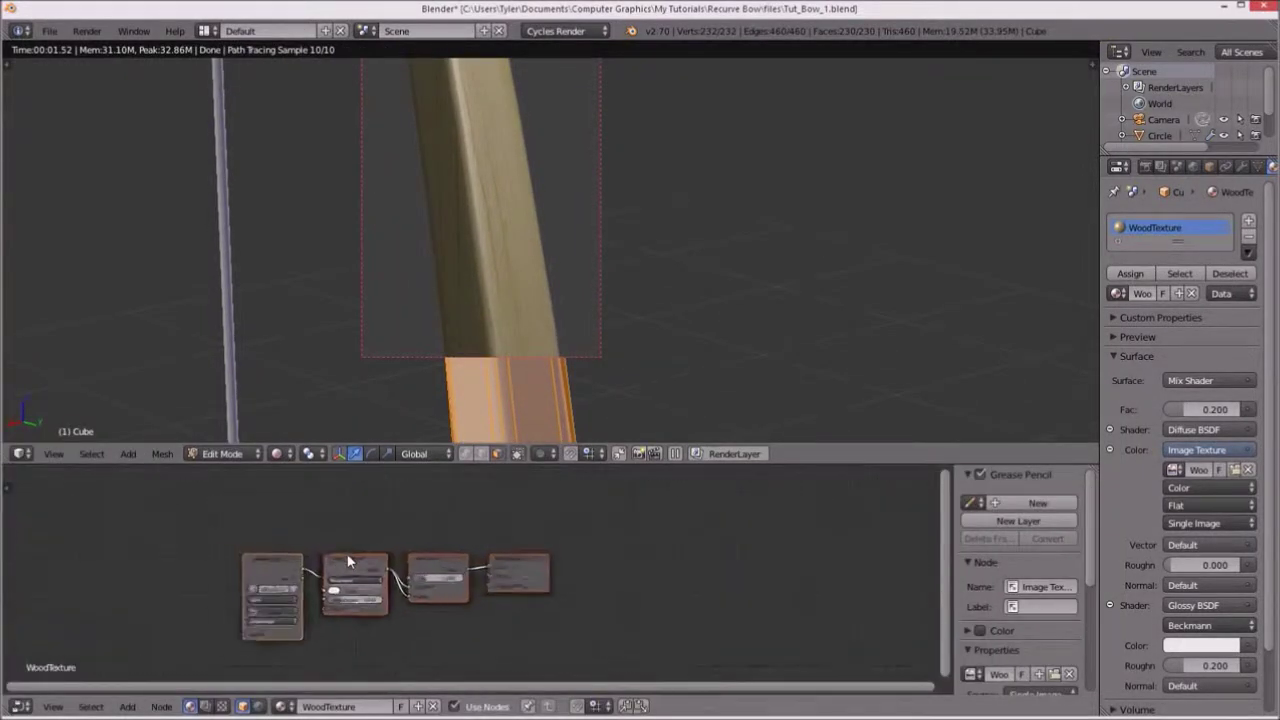
{"action": "scroll", "coordinate": [348, 562], "scroll_direction": "up", "scroll_amount": 1}
{"action": "scroll", "coordinate": [429, 508], "scroll_direction": "up", "scroll_amount": 1}
Move Output, Mix Shader, Diffuse and Glossy right and Image Texture left.
{"action": "mouse_move", "coordinate": [473, 526]}
{"action": "left_mouse_down"}
{"action": "mouse_move", "coordinate": [472, 622]}
{"action": "mouse_move", "coordinate": [467, 608]}
{"action": "left_mouse_up"}
{"action": "scroll", "coordinate": [1255, 428], "scroll_direction": "down", "scroll_amount": 3}
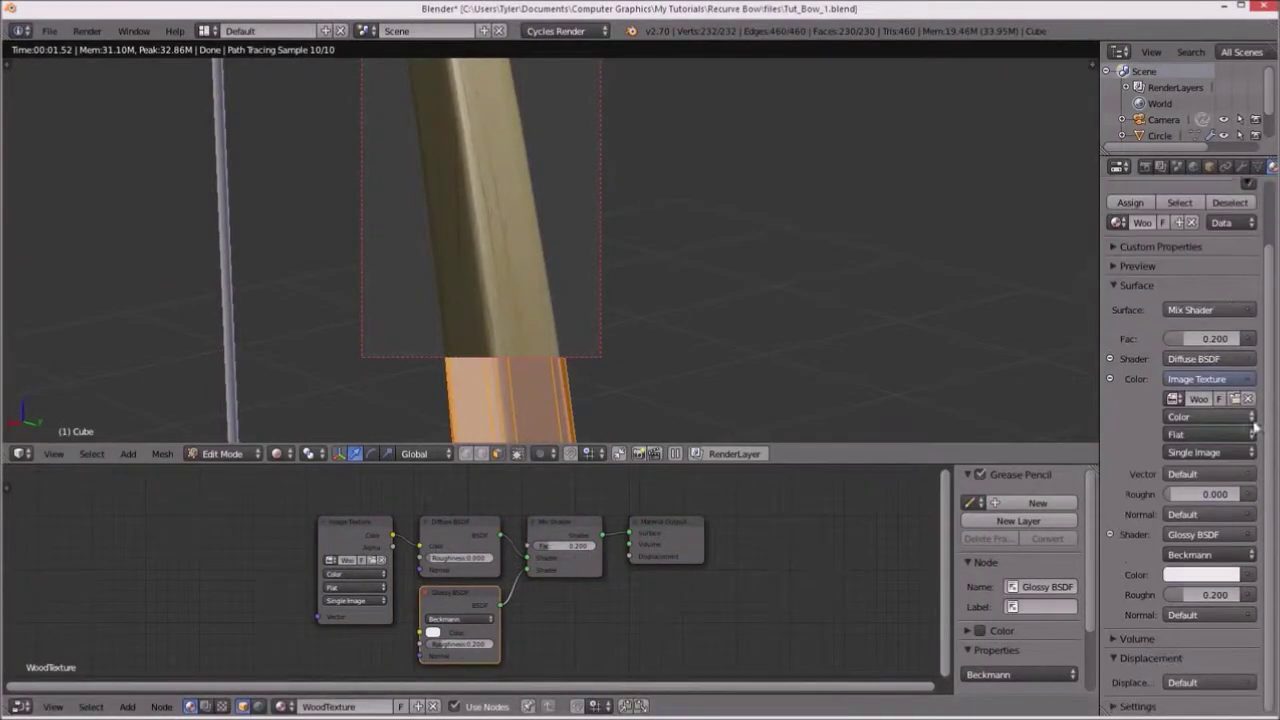
{"action": "left_click_drag", "start_coordinate": [657, 523], "coordinate": [854, 533]}
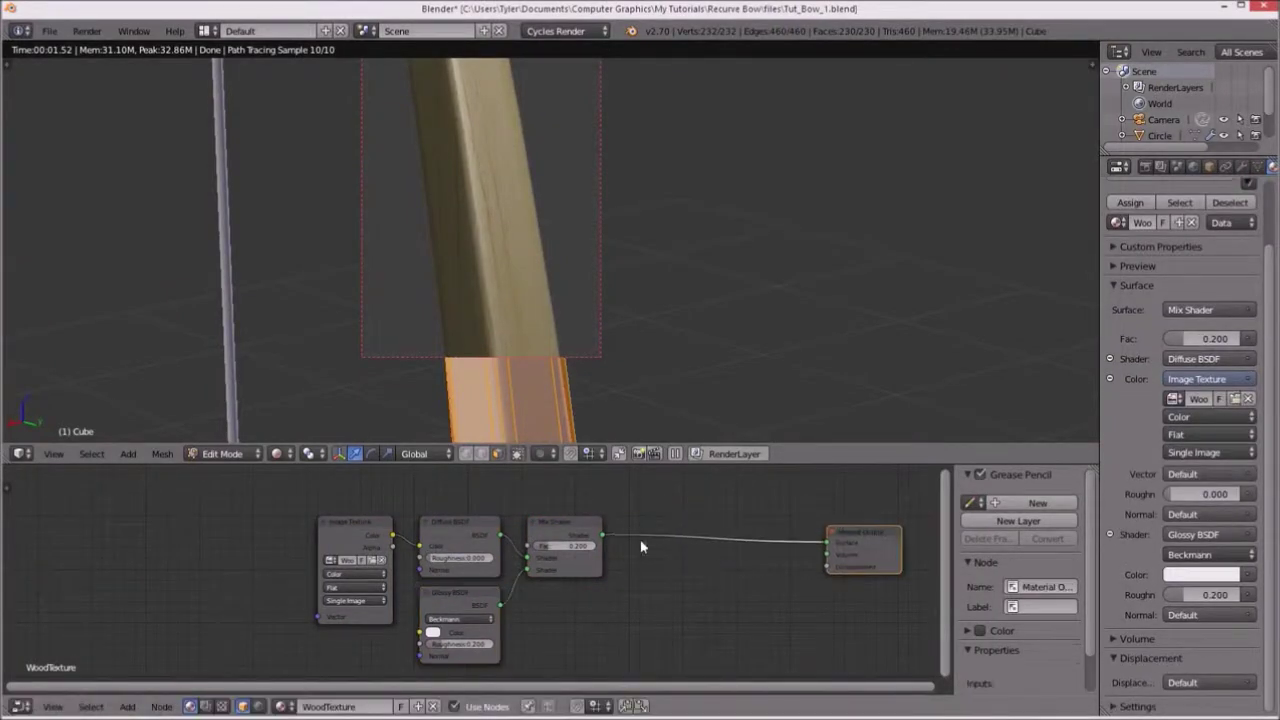
{"action": "left_click_drag", "start_coordinate": [570, 530], "coordinate": [743, 528]}
{"action": "left_click_drag", "start_coordinate": [481, 524], "coordinate": [640, 522]}
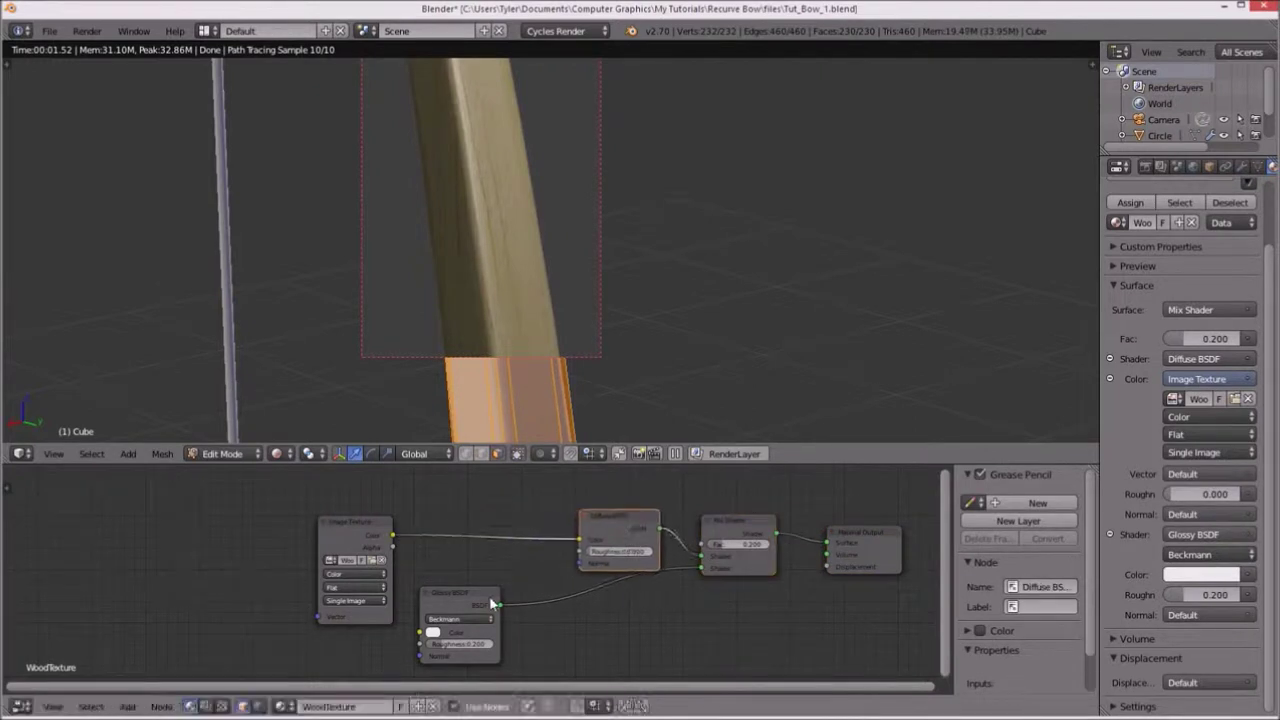
{"action": "left_click_drag", "start_coordinate": [474, 593], "coordinate": [636, 593]}
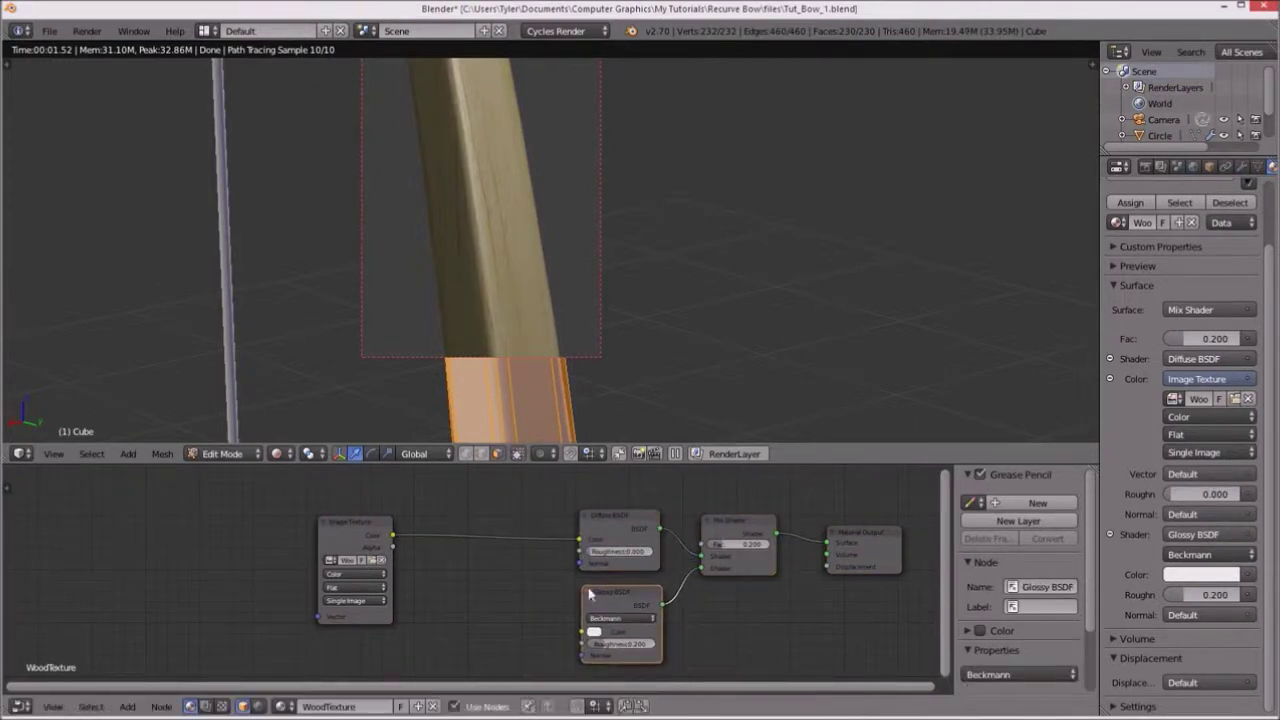
{"action": "left_click_drag", "start_coordinate": [340, 520], "coordinate": [173, 513]}
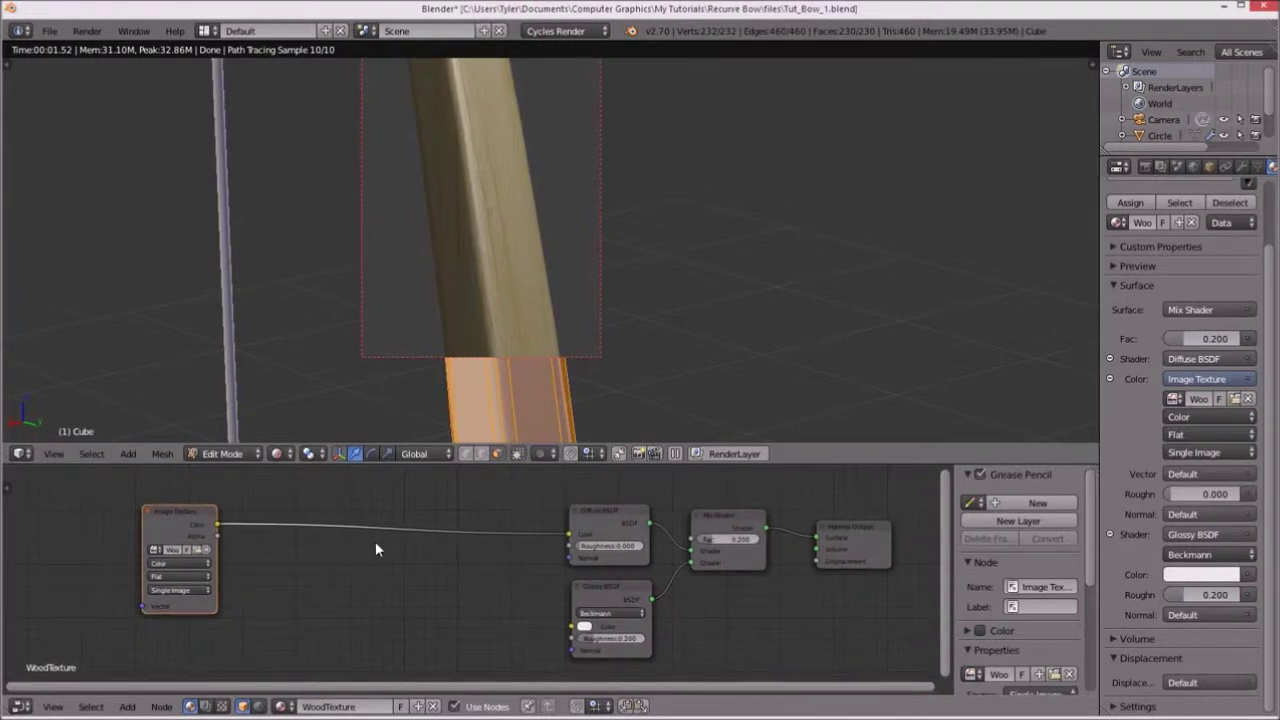
Search the Add menu for the Bump node.
{"action": "key", "text": "shift+a"}
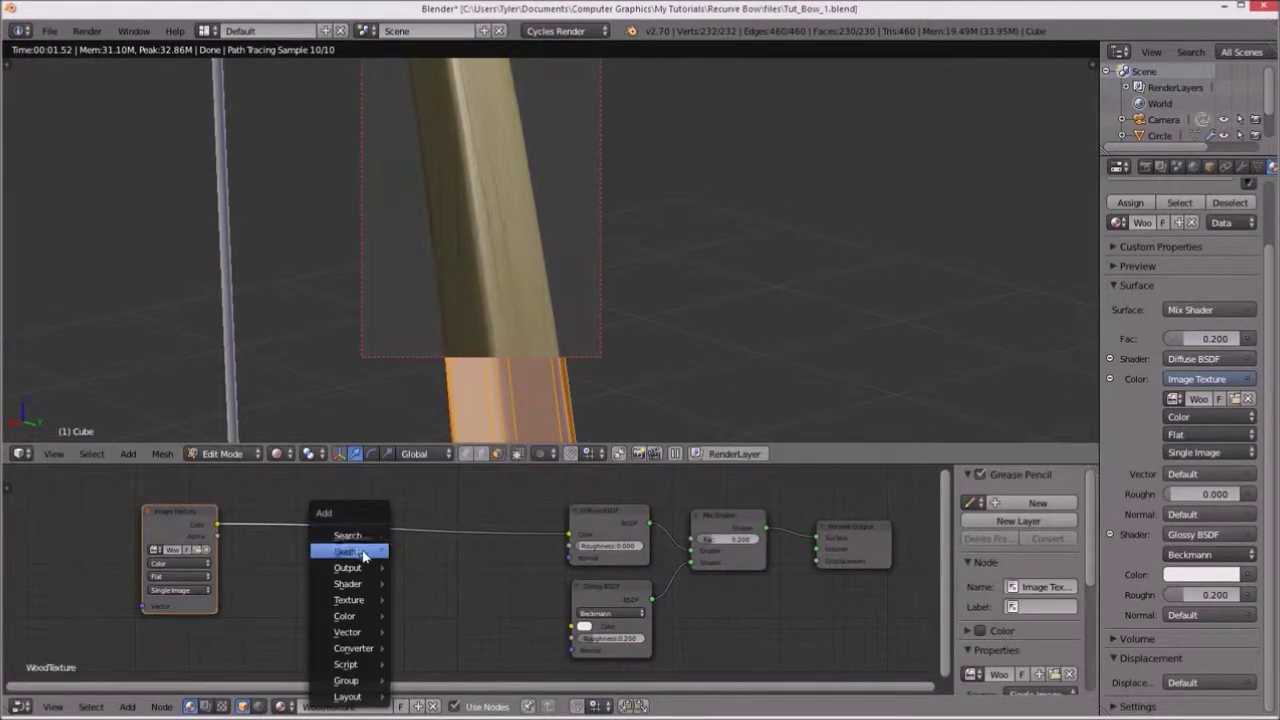
{"action": "left_click", "coordinate": [353, 536]}
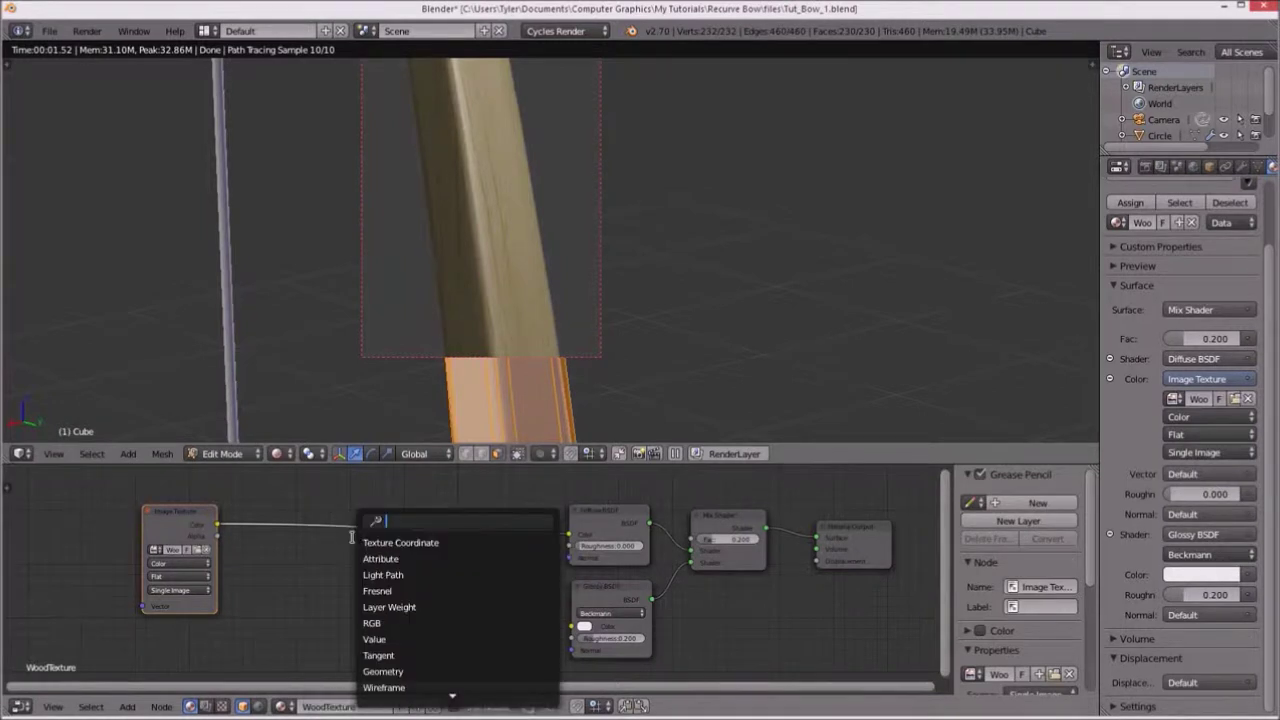
{"action": "type", "text": "bumnp"}
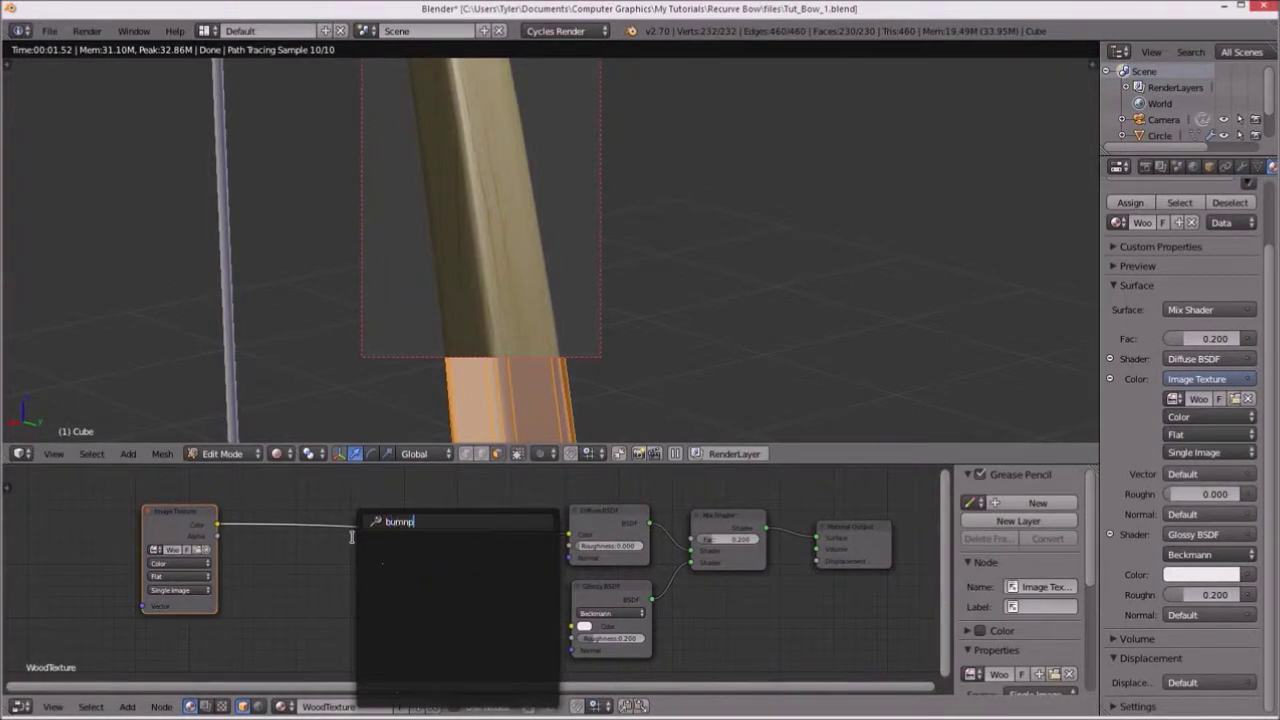
{"action": "key", "text": "BackSpace"}
{"action": "key", "text": "BackSpace"}
Insert a Bump node between the image texture and shaders, wiring its Normal output.
{"action": "left_click", "coordinate": [389, 544]}
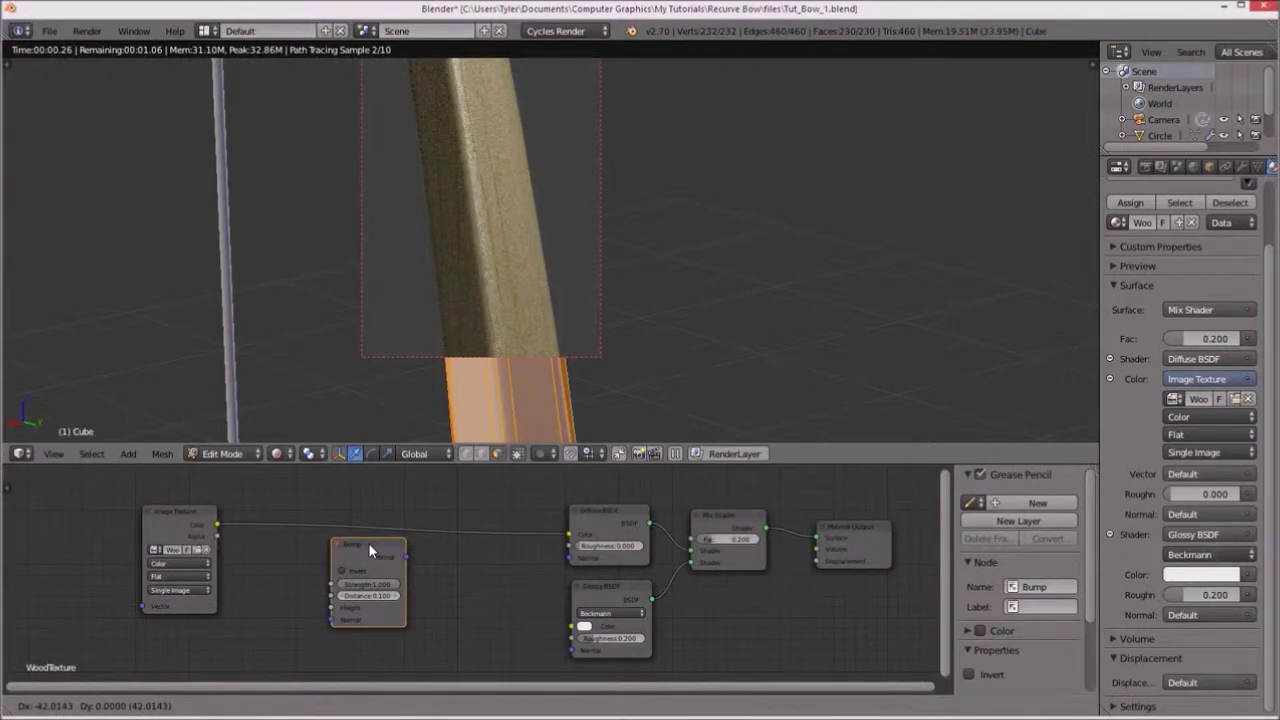
{"action": "left_click", "coordinate": [330, 541]}
{"action": "mouse_move", "coordinate": [219, 528]}
{"action": "left_mouse_down"}
{"action": "mouse_move", "coordinate": [195, 517]}
{"action": "mouse_move", "coordinate": [292, 606]}
{"action": "left_mouse_up"}
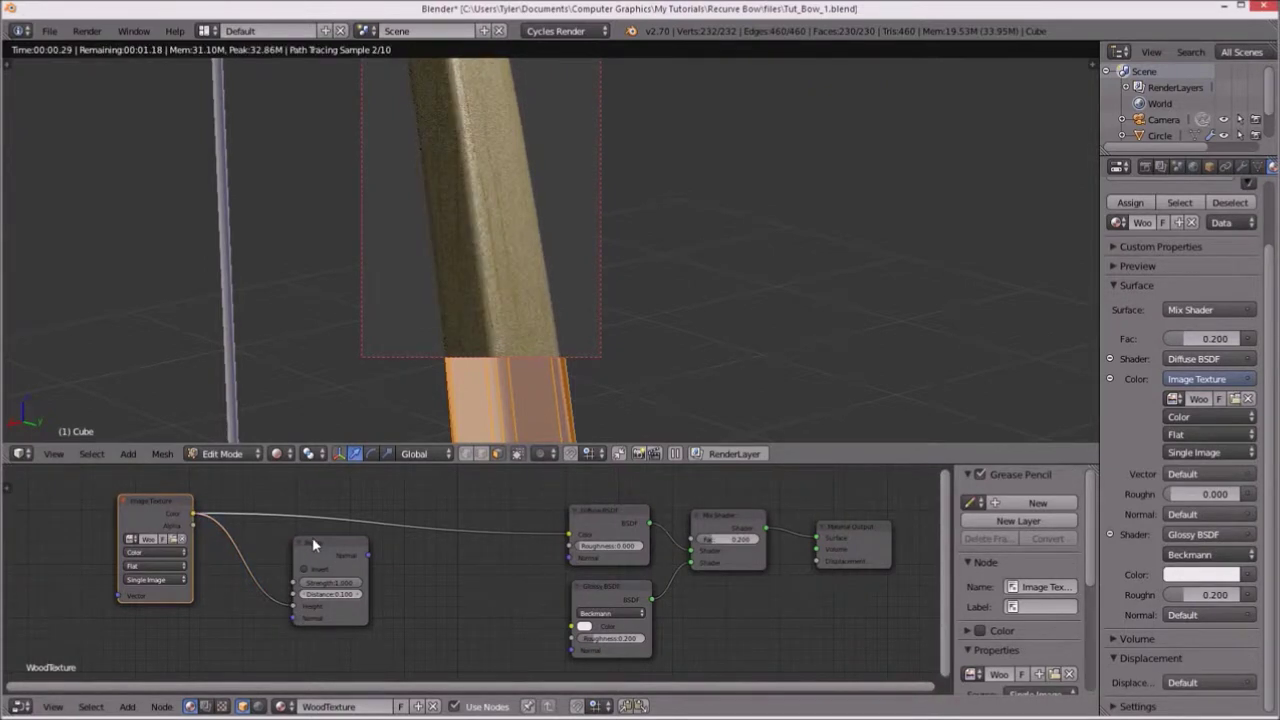
{"action": "left_click_drag", "start_coordinate": [312, 537], "coordinate": [292, 531]}
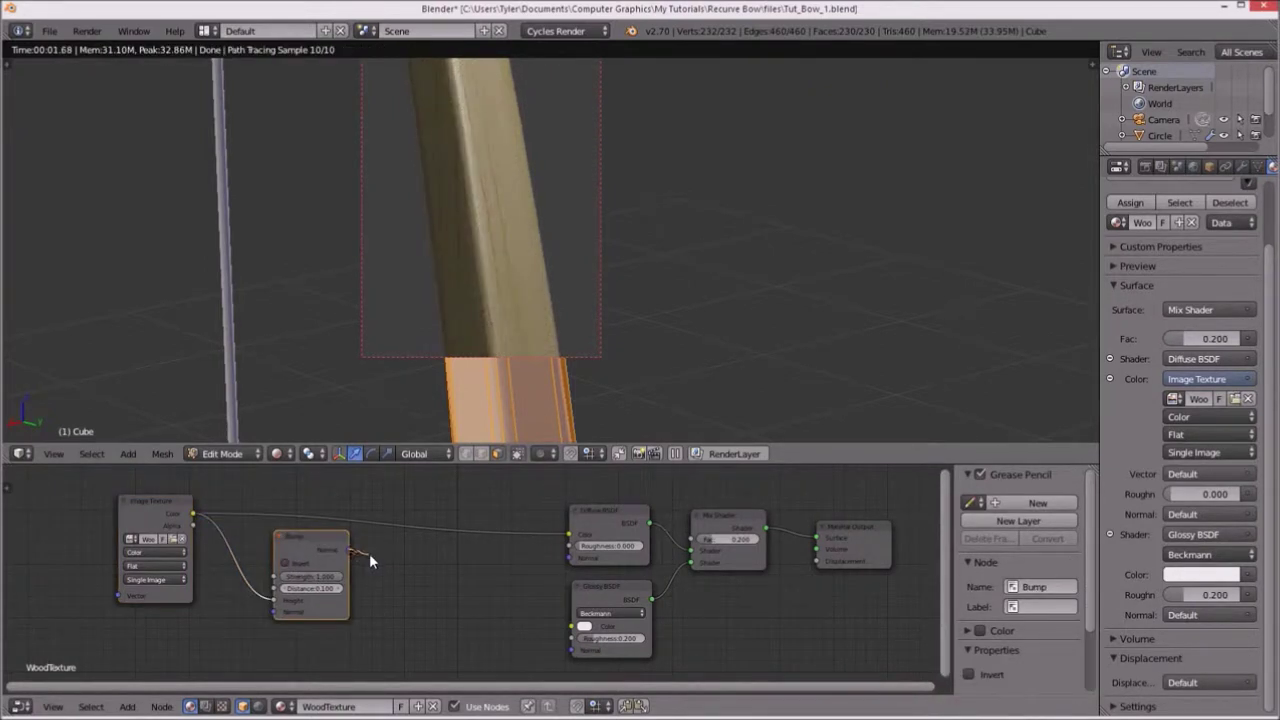
{"action": "left_click_drag", "start_coordinate": [437, 558], "coordinate": [571, 562]}
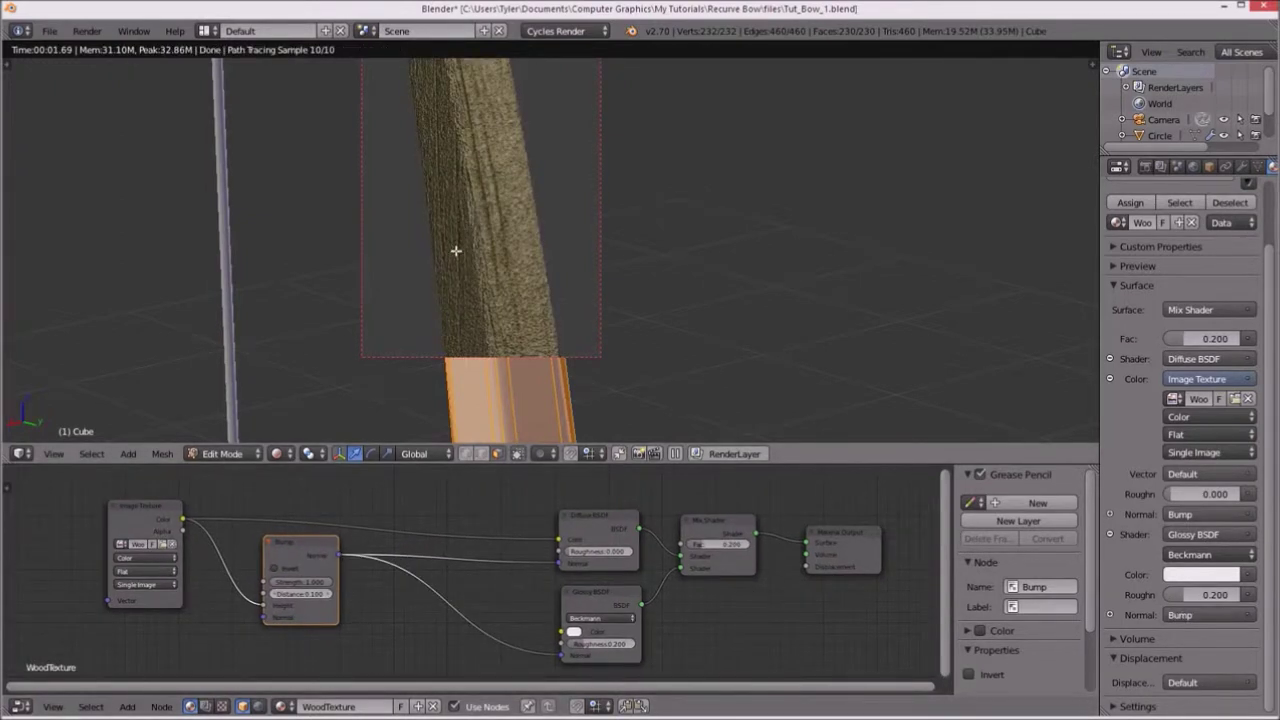
Set the Bump strength to 0.200.
{"action": "scroll", "coordinate": [438, 551], "scroll_direction": "up", "scroll_amount": 1}
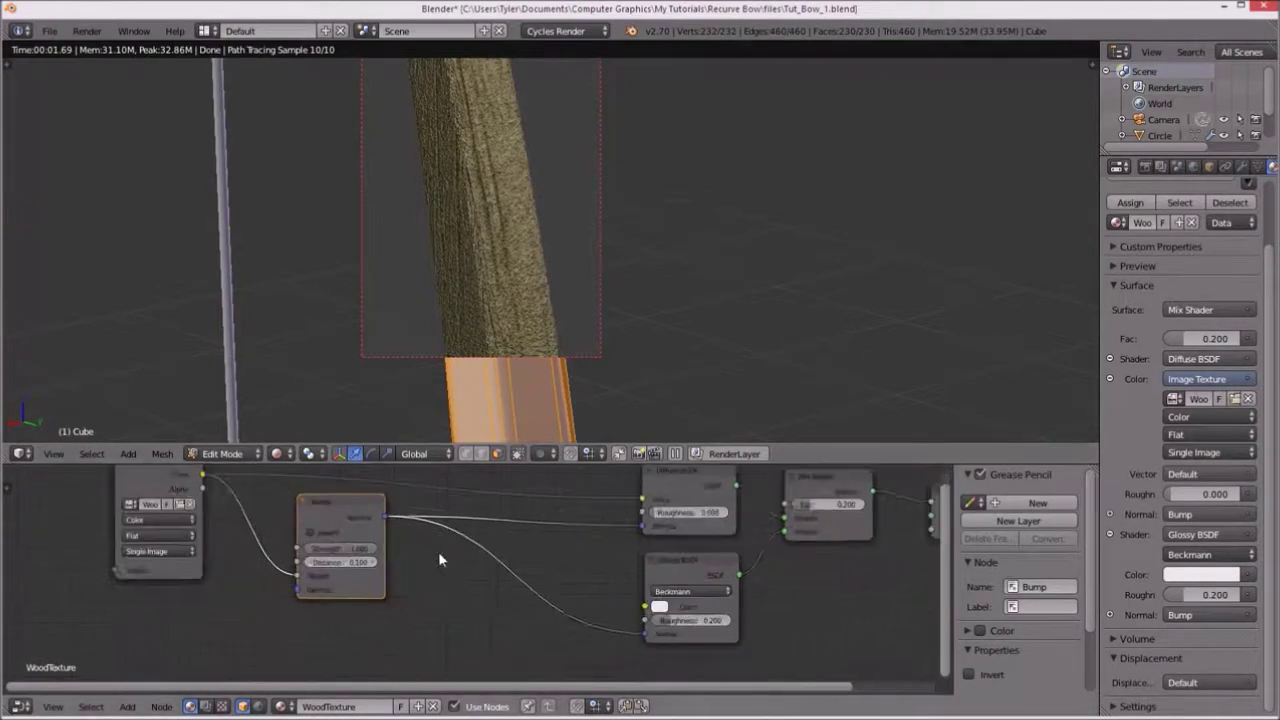
{"action": "scroll", "coordinate": [438, 551], "scroll_direction": "up", "scroll_amount": 1}
{"action": "left_click", "coordinate": [338, 581]}
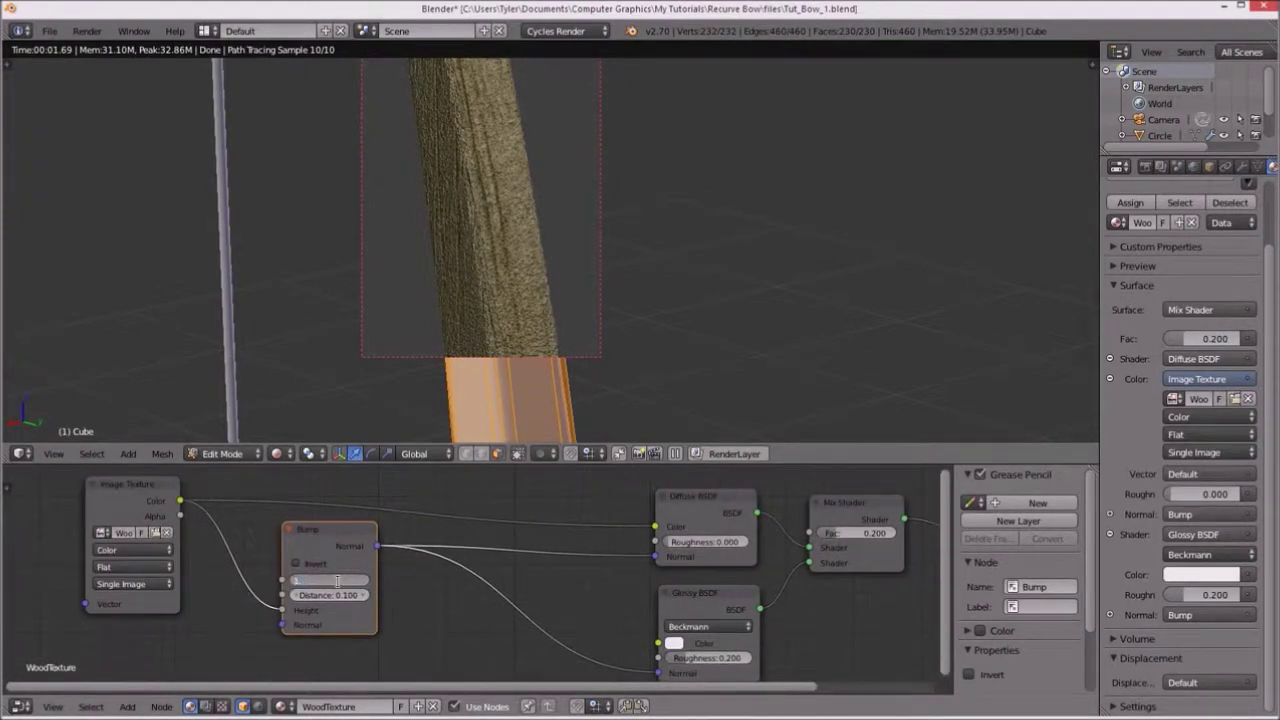
{"action": "key", "text": "Return"}
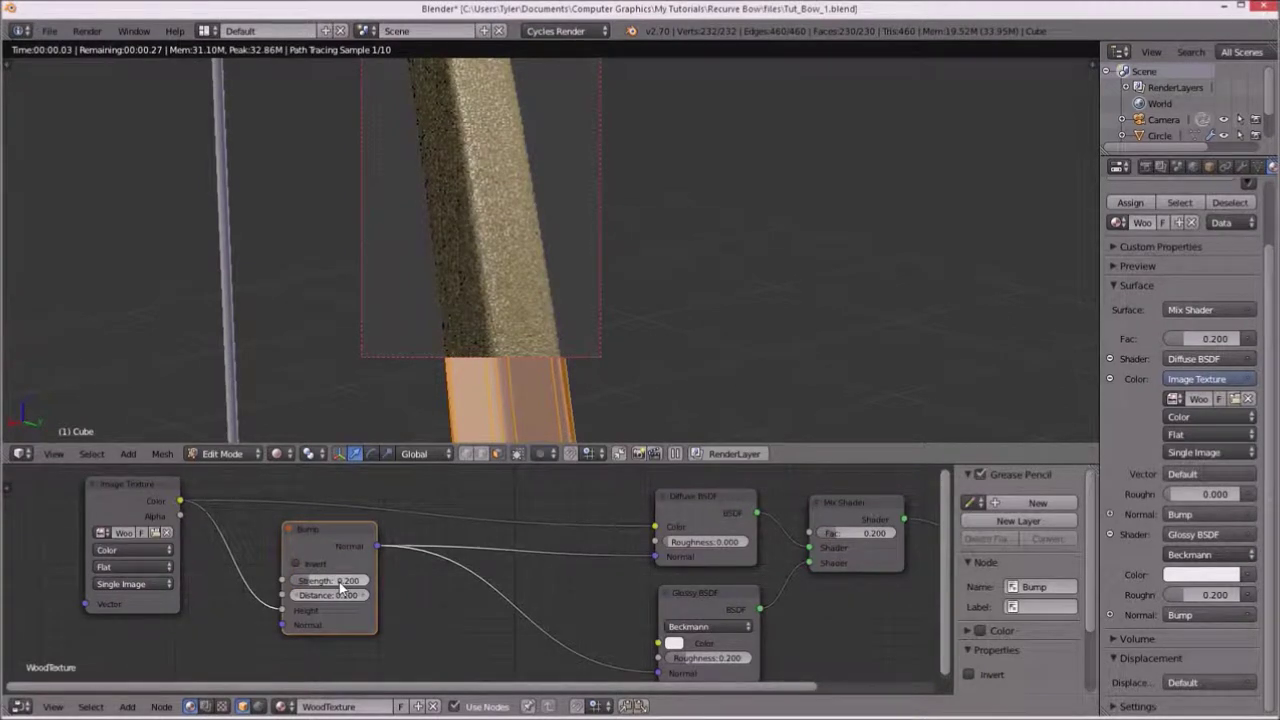
{"action": "scroll", "coordinate": [610, 290], "scroll_direction": "down", "scroll_amount": 5}
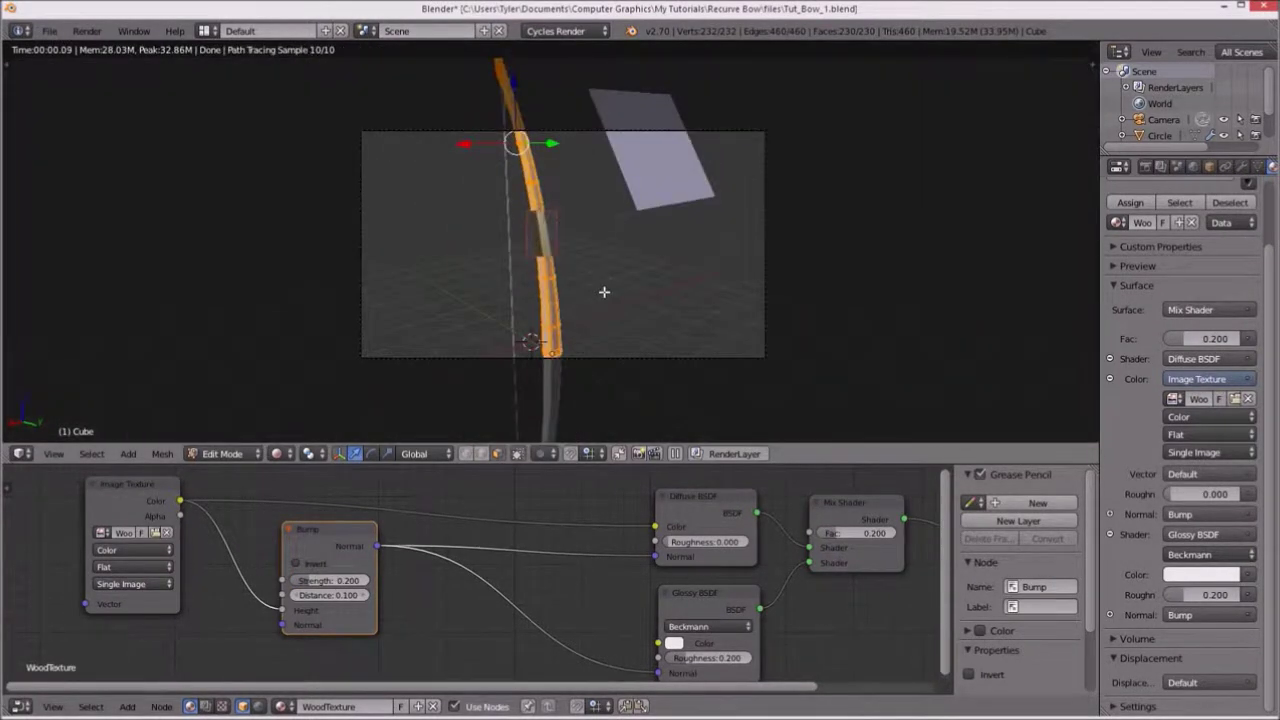
Redraw the render border over the camera frame and return to object mode.
{"action": "key", "text": "ctrl+b"}
{"action": "left_click_drag", "start_coordinate": [337, 117], "coordinate": [762, 360]}
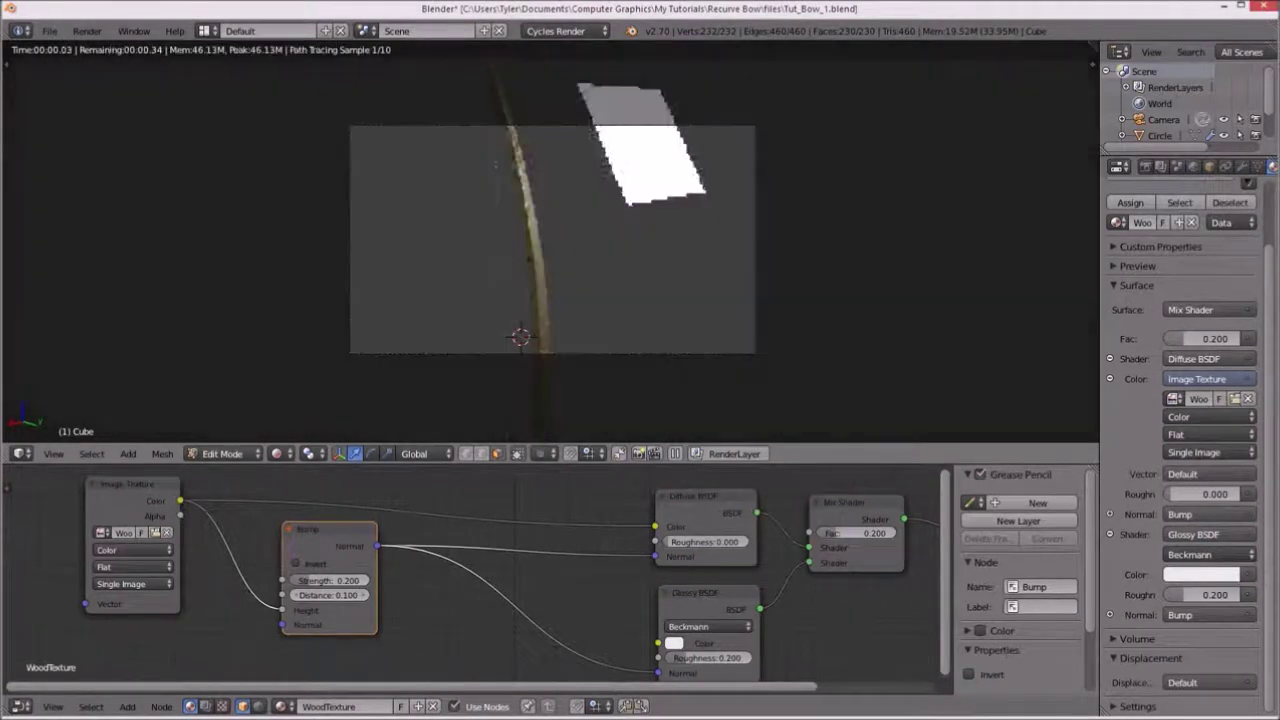
{"action": "key", "text": "shift+z"}
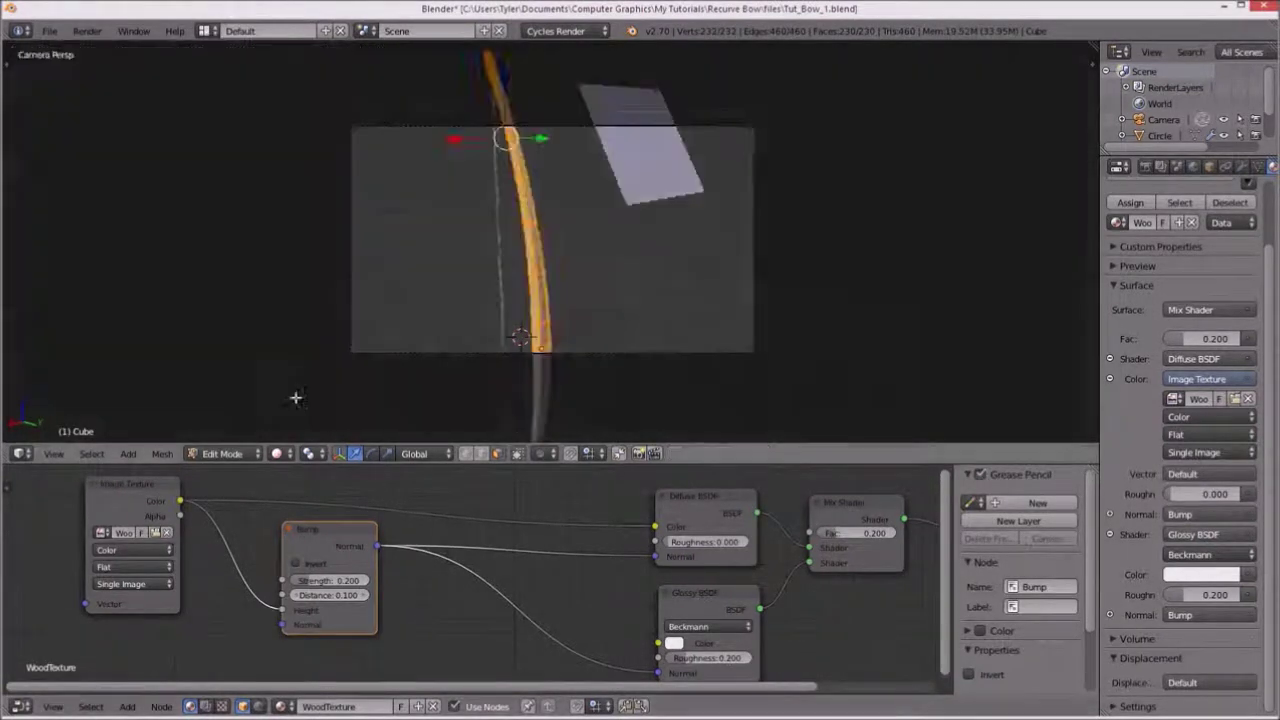
{"action": "key", "text": "Tab"}
{"action": "middle_click_drag", "start_coordinate": [297, 394], "coordinate": [572, 294]}
Snap the 3D cursor to the scene origin and orbit to see bow and camera.
{"action": "key", "text": "shift+a"}
{"action": "key", "text": "Escape"}
{"action": "key", "text": "shift+s"}
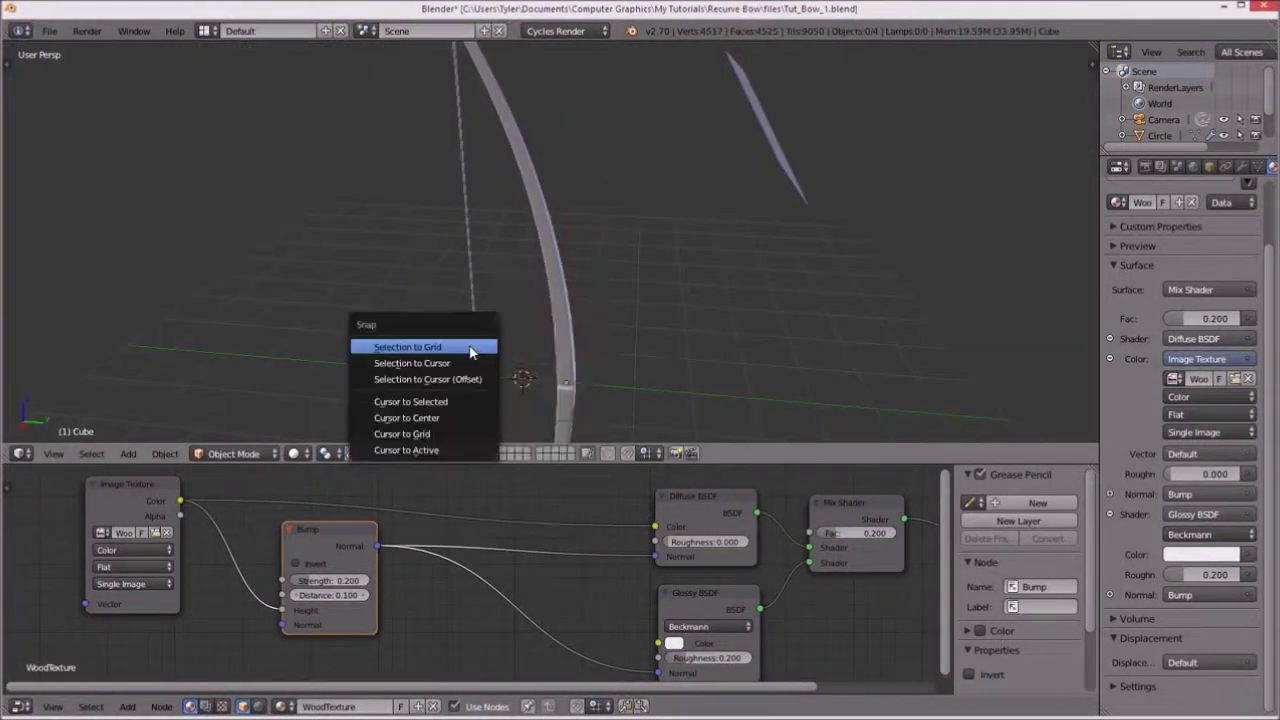
{"action": "left_click", "coordinate": [437, 434]}
{"action": "scroll", "coordinate": [597, 320], "scroll_direction": "down", "scroll_amount": 3}
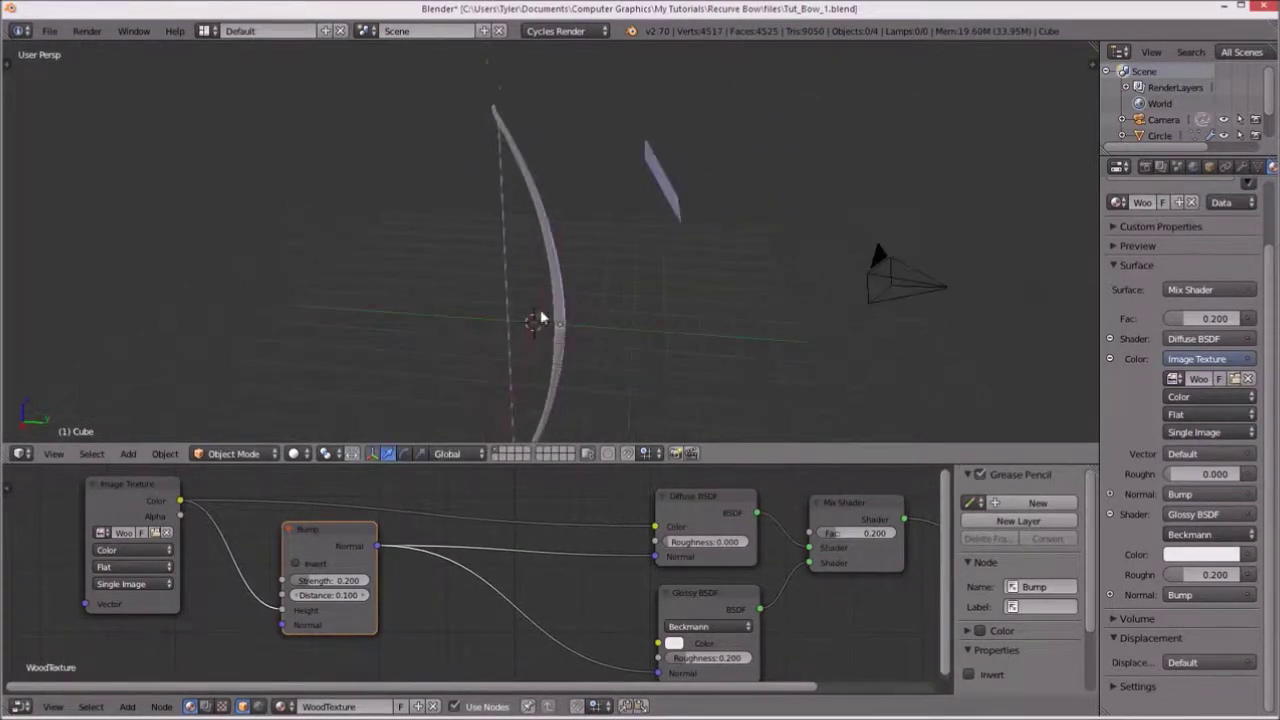
{"action": "middle_click_drag", "start_coordinate": [537, 323], "coordinate": [513, 285]}
{"action": "key", "text": "shift+a"}
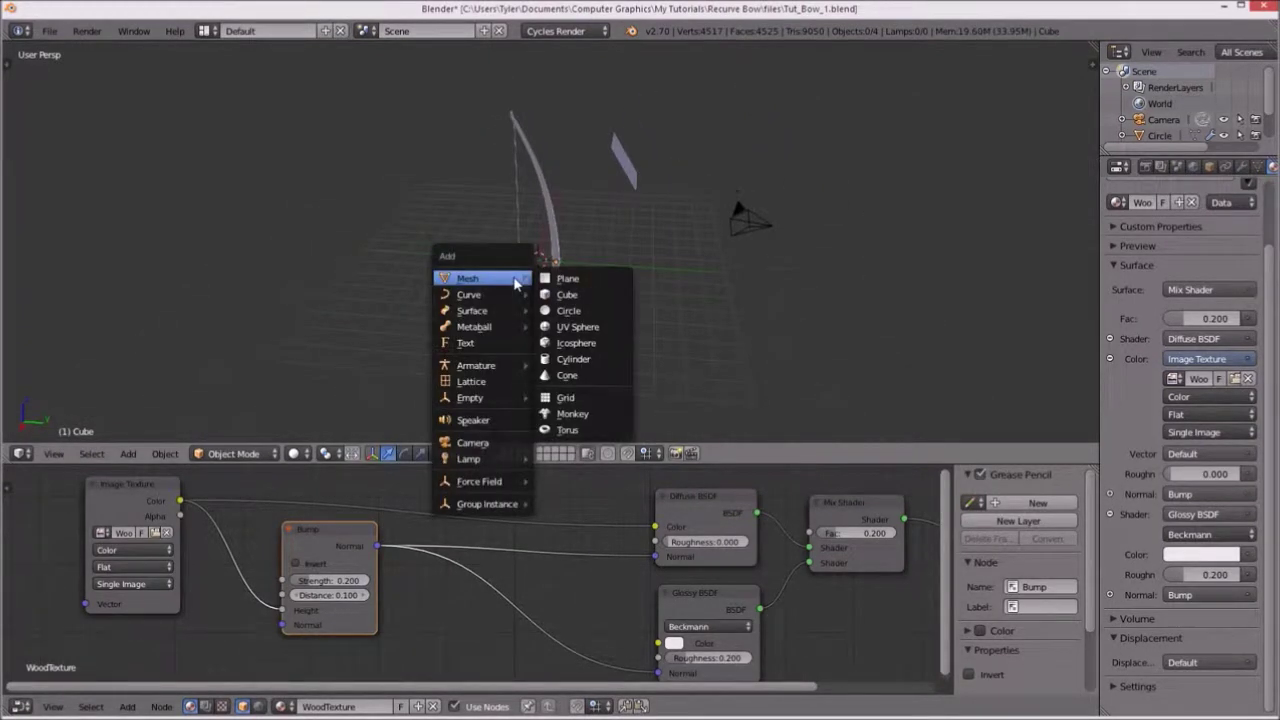
Add a plane at the origin and scale it into a large floor.
{"action": "left_click", "coordinate": [565, 277]}
{"action": "key", "text": "s"}
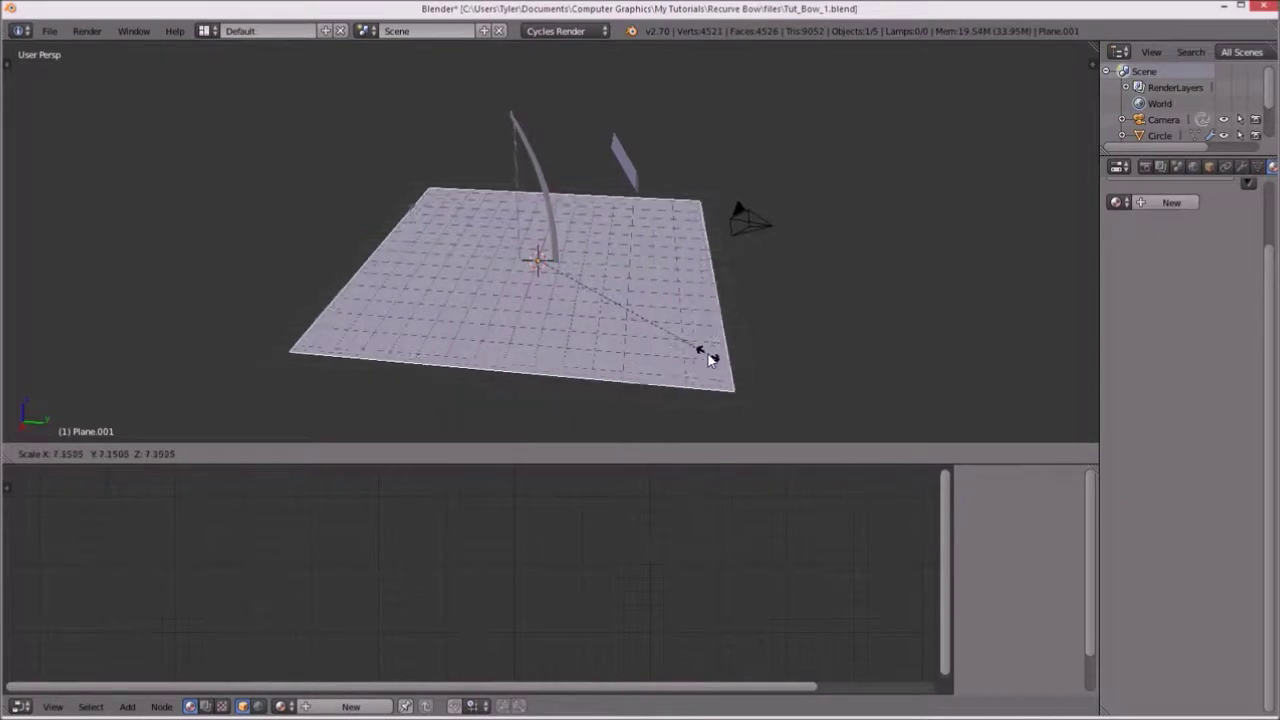
{"action": "left_click", "coordinate": [719, 360]}
{"action": "middle_click_drag", "start_coordinate": [699, 333], "coordinate": [688, 318]}
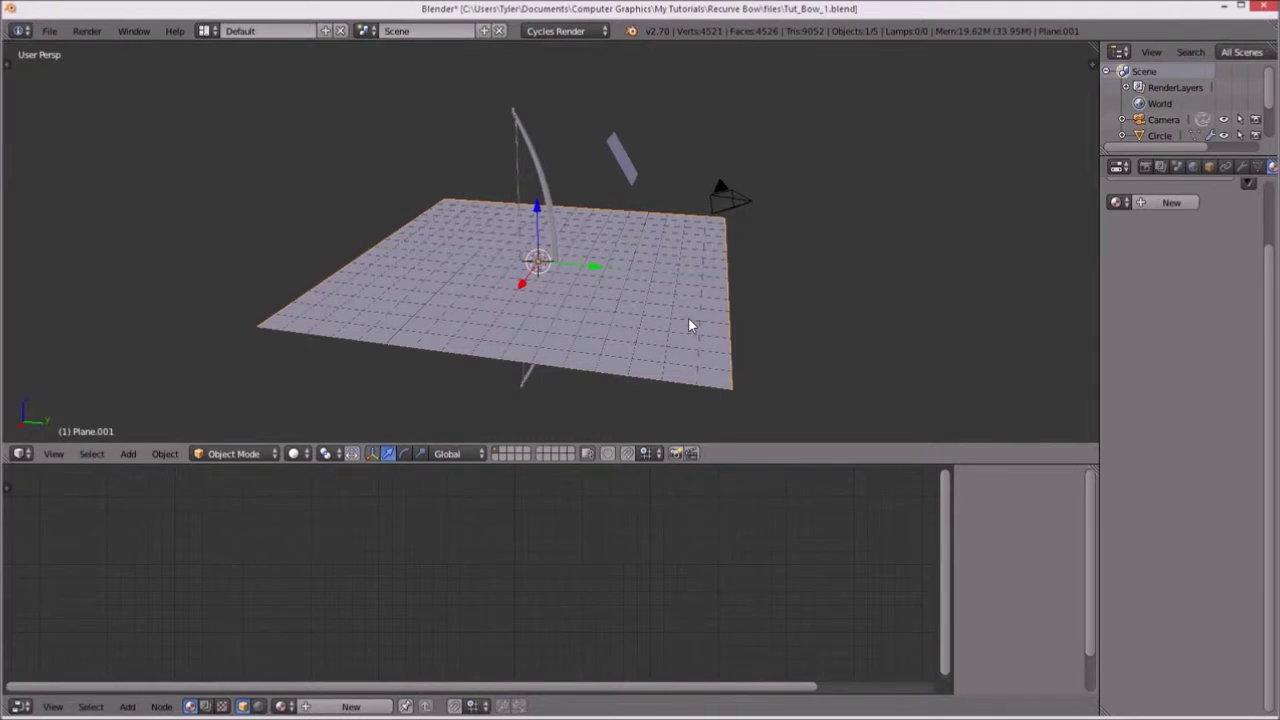
{"action": "key", "text": "s"}
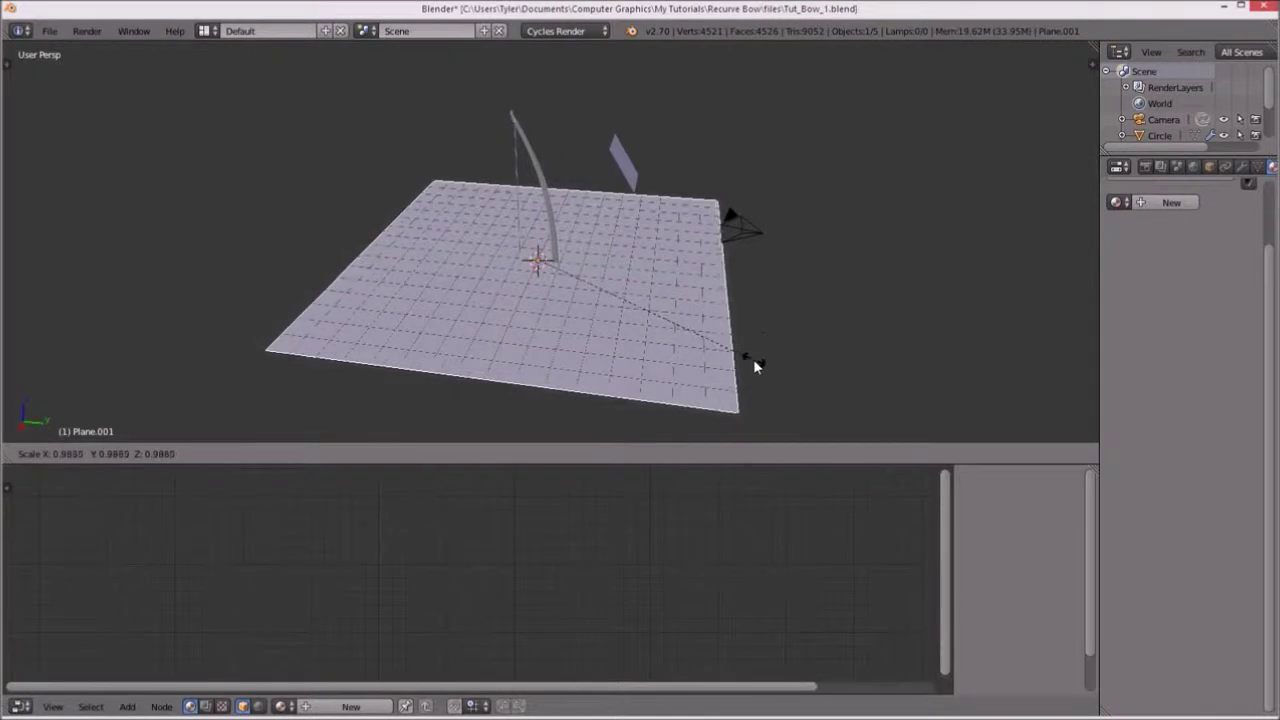
{"action": "left_click", "coordinate": [751, 360]}
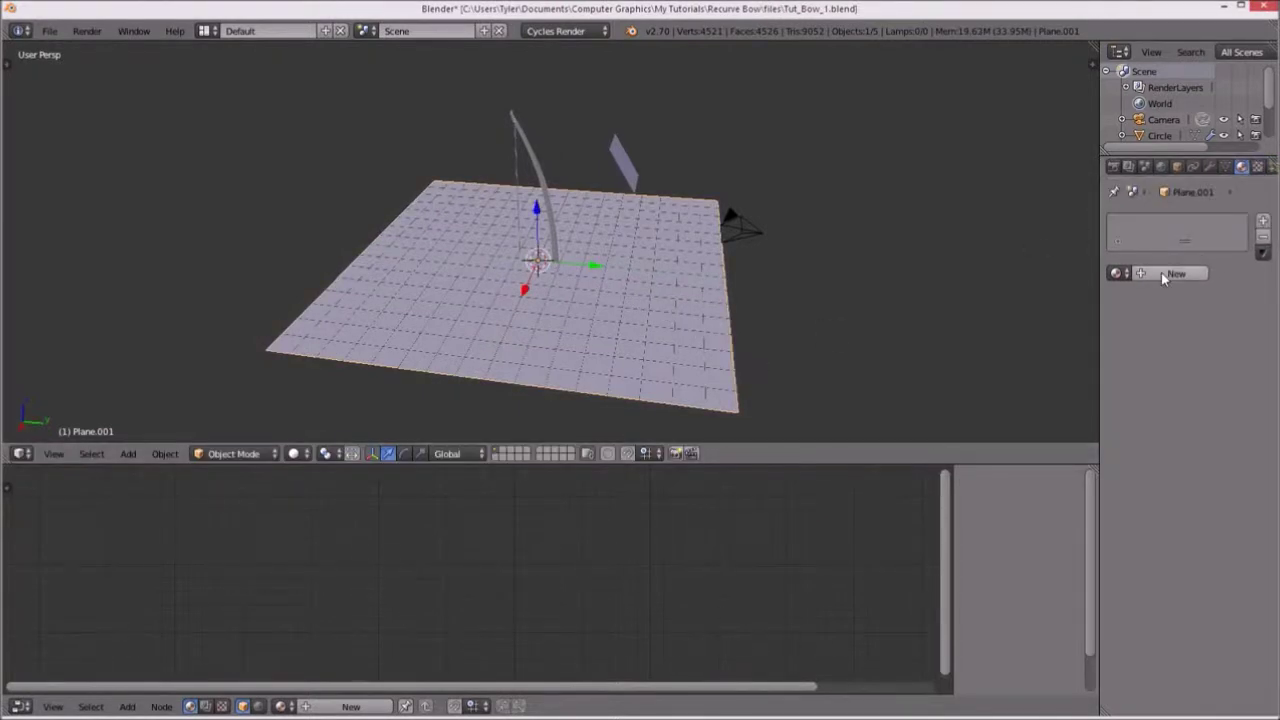
Create a new material for the plane named Floor.
{"action": "left_click", "coordinate": [1168, 274]}
{"action": "left_click", "coordinate": [1146, 268]}
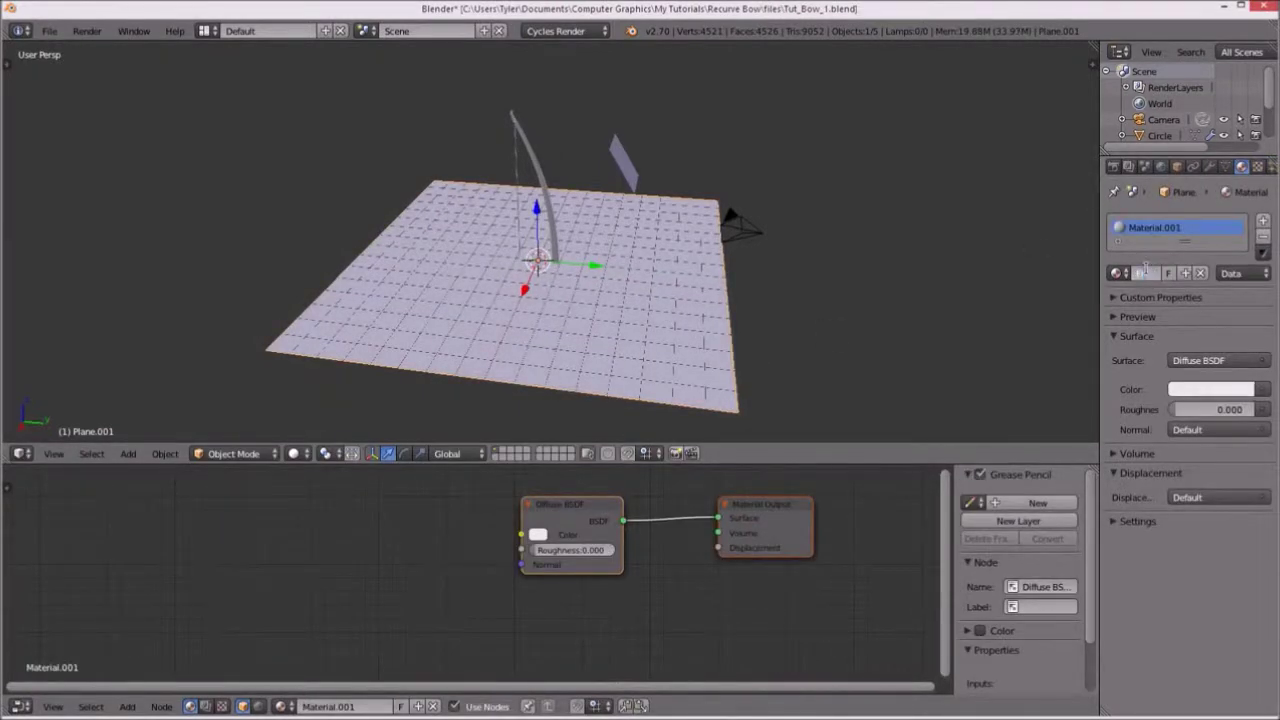
{"action": "type", "text": "Floor"}
{"action": "key", "text": "Return"}
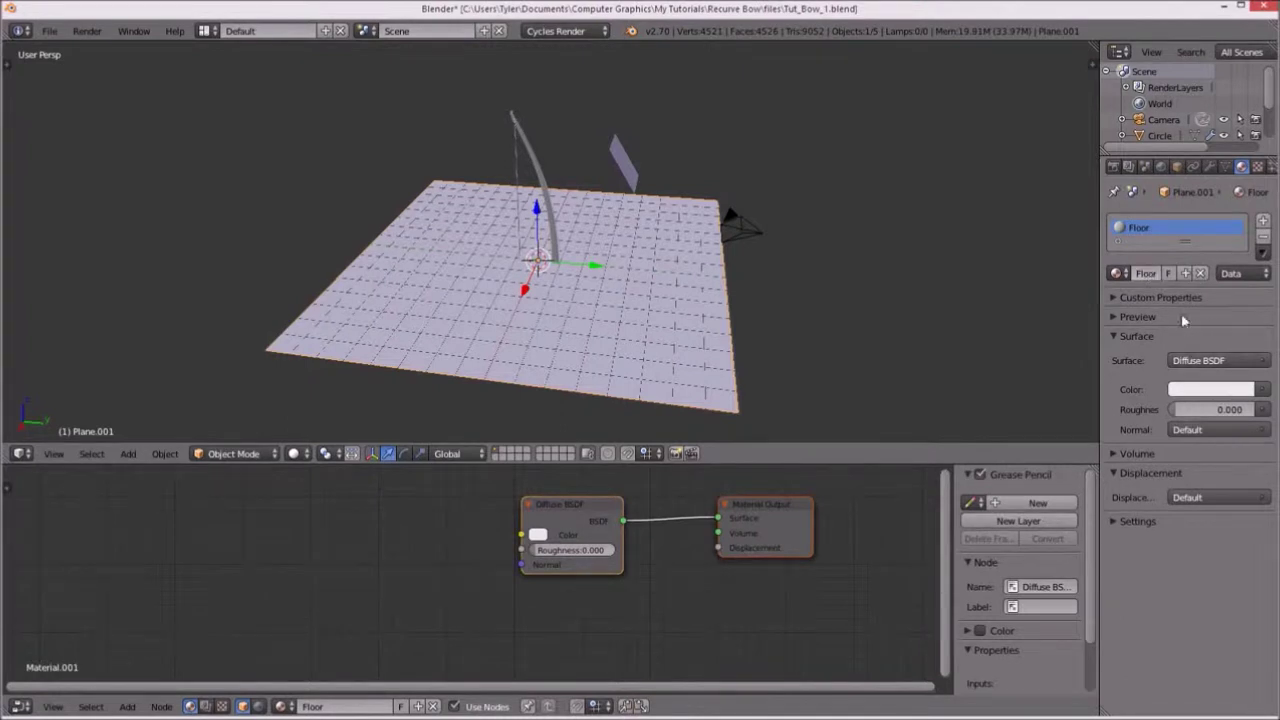
{"action": "middle_click_drag", "start_coordinate": [501, 511], "coordinate": [470, 527]}
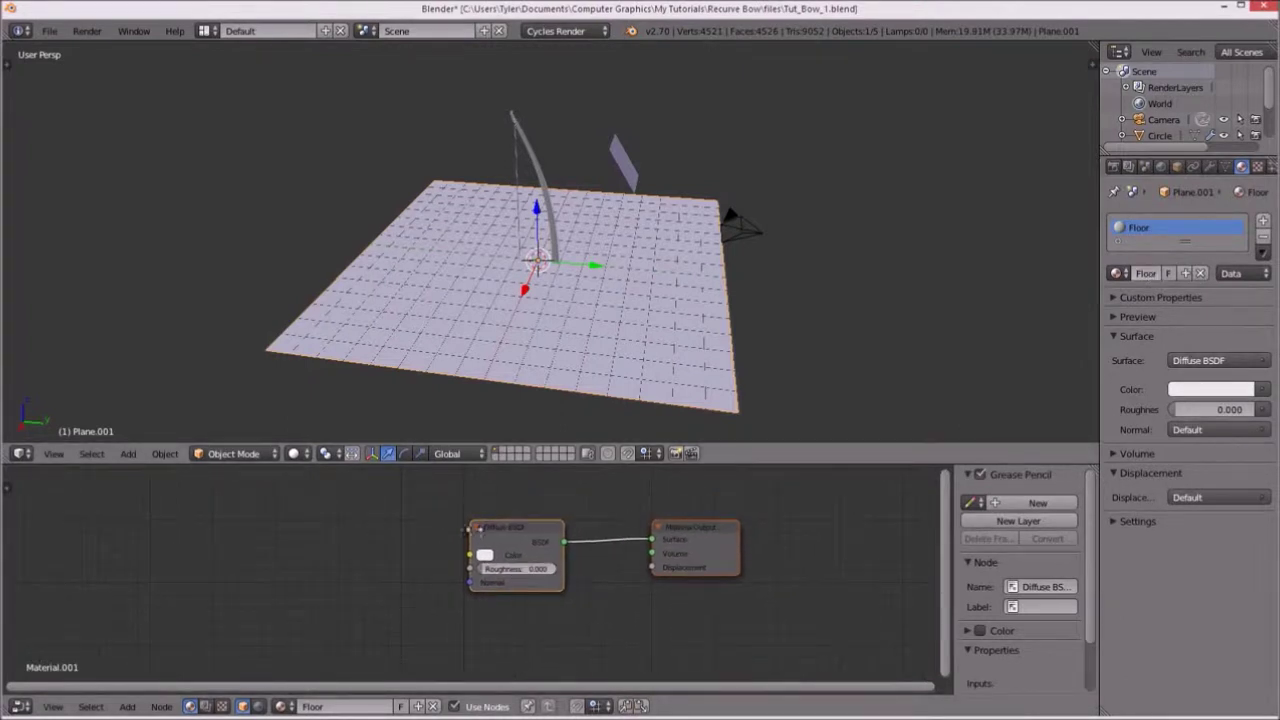
{"action": "key", "text": "shift+a"}
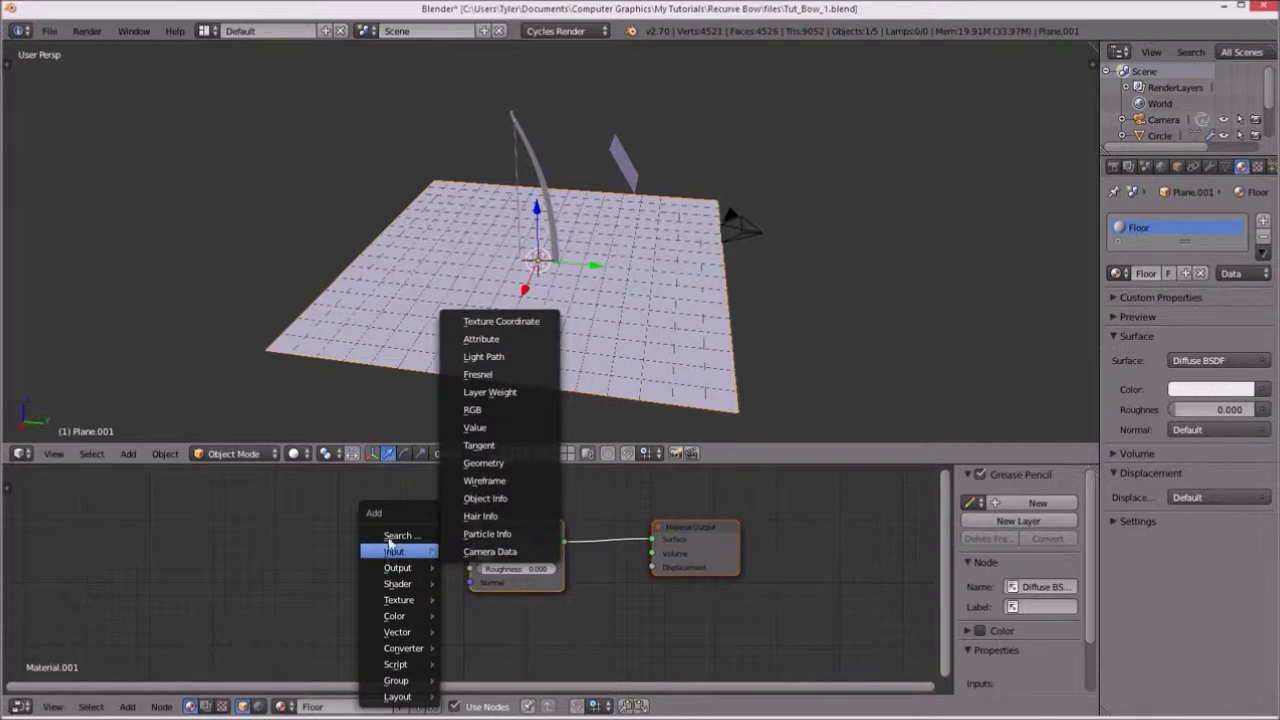
{"action": "mouse_move", "coordinate": [398, 600]}
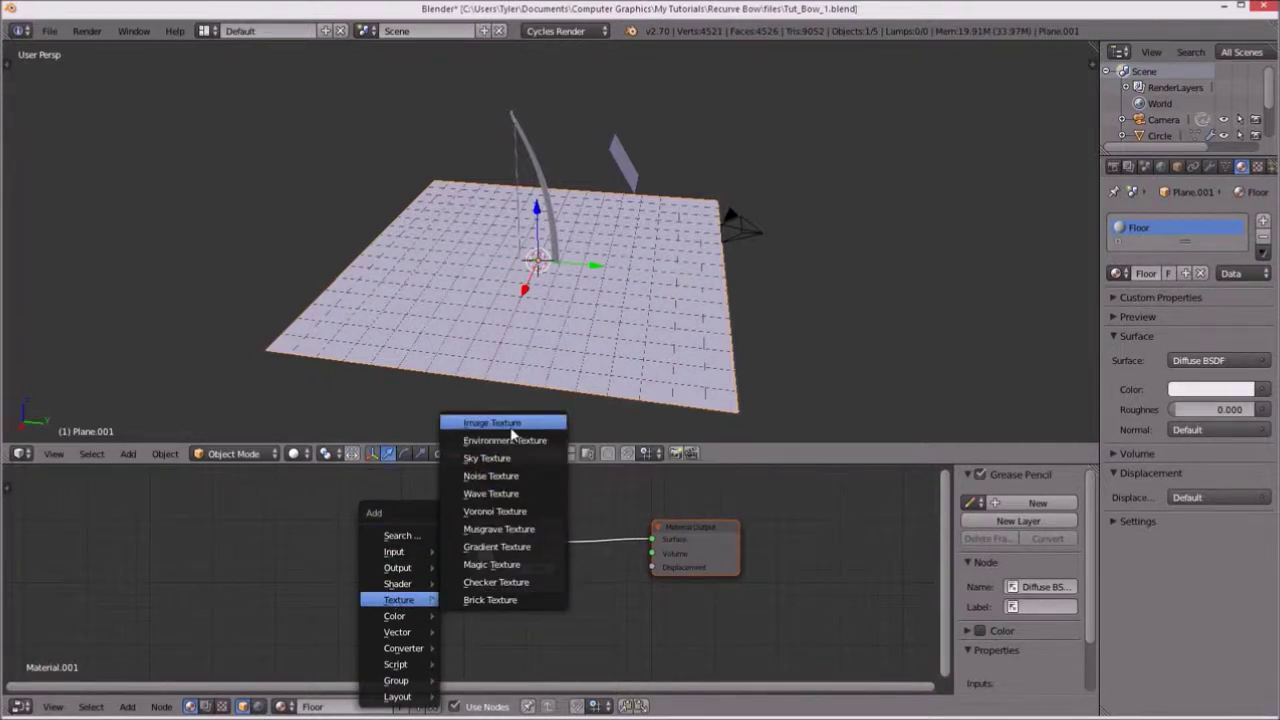
Add a Checker Texture node feeding the Diffuse BSDF colour.
{"action": "left_click", "coordinate": [526, 582]}
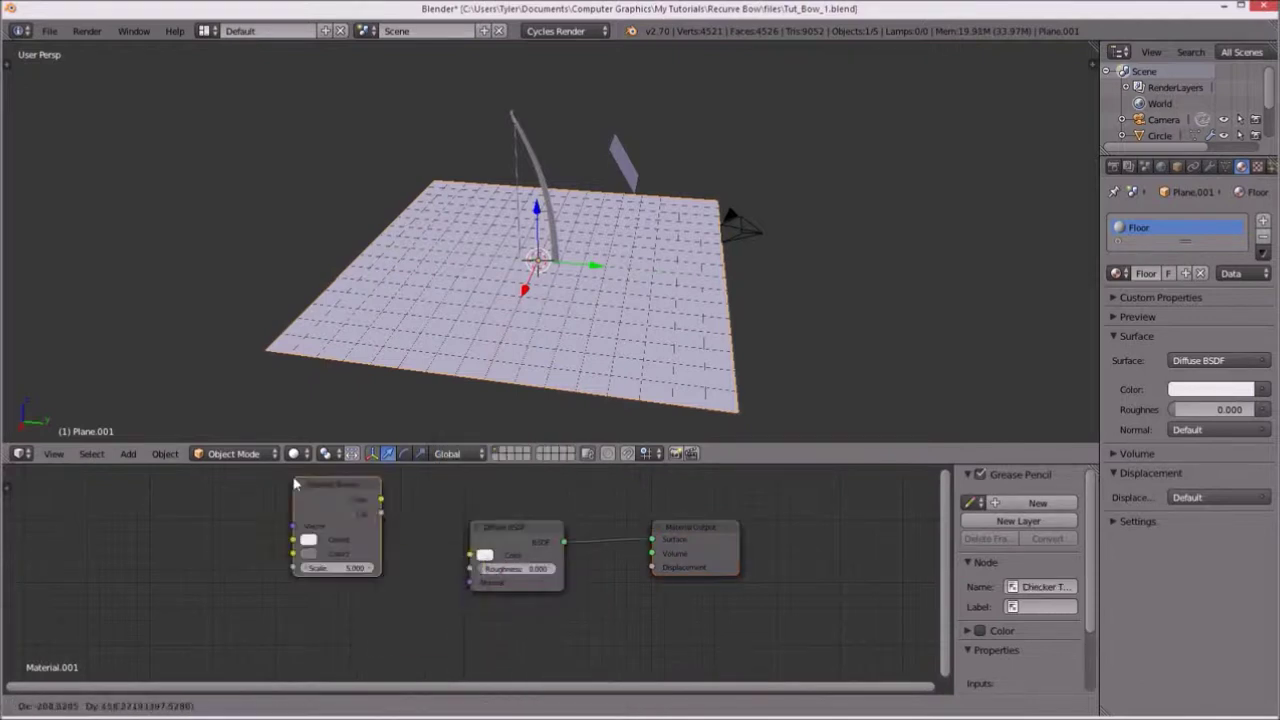
{"action": "left_click", "coordinate": [253, 543]}
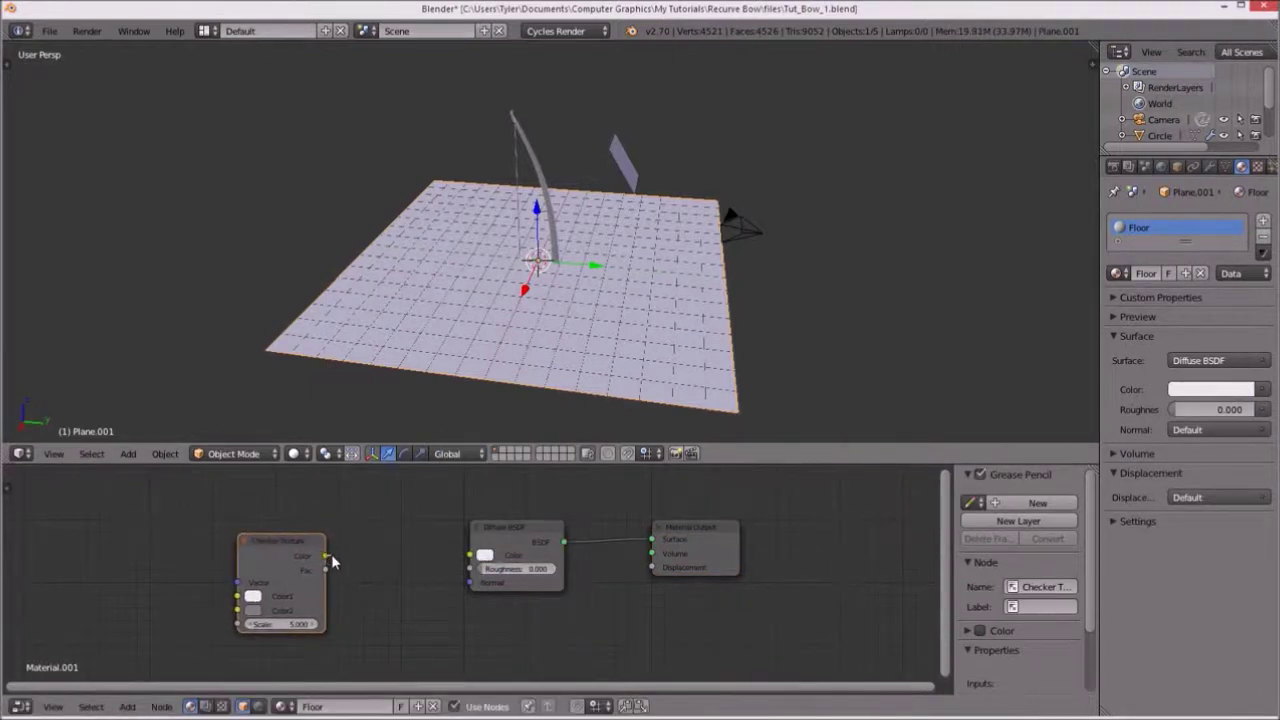
{"action": "mouse_move", "coordinate": [330, 558]}
{"action": "left_mouse_down"}
{"action": "mouse_move", "coordinate": [472, 556]}
{"action": "mouse_move", "coordinate": [477, 537]}
{"action": "left_mouse_up"}
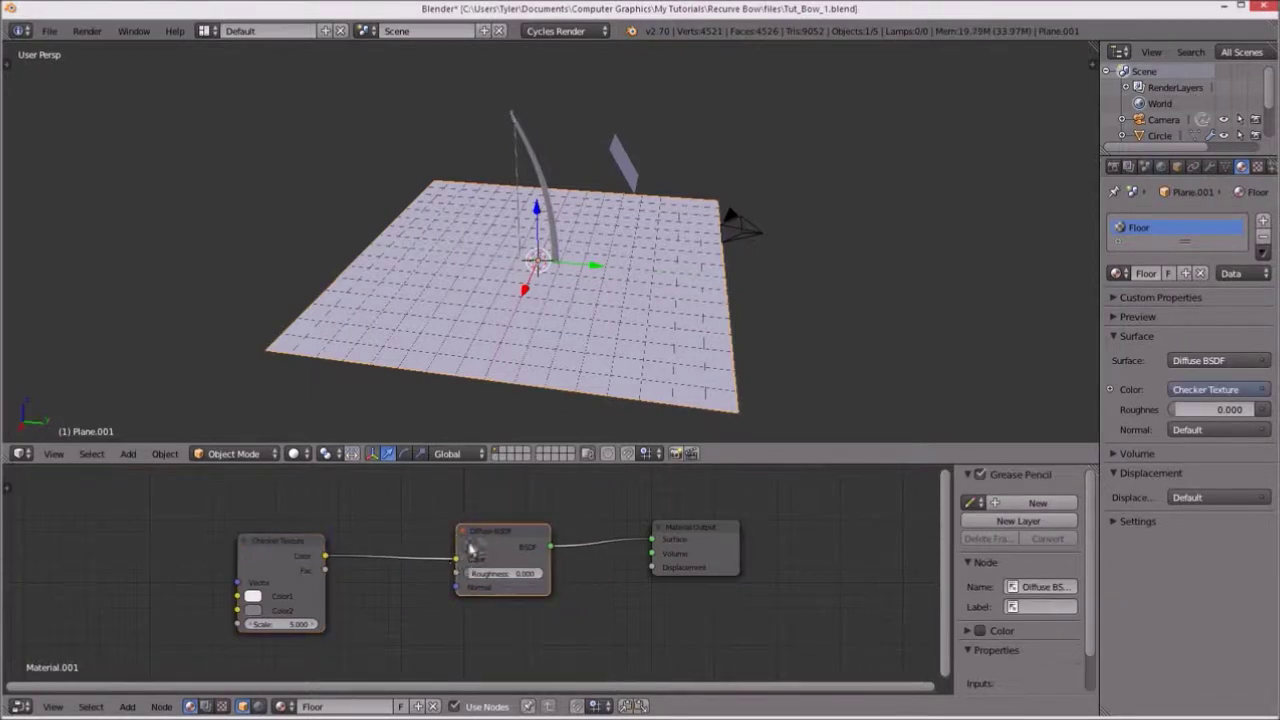
{"action": "left_click", "coordinate": [265, 549]}
{"action": "left_click", "coordinate": [253, 596]}
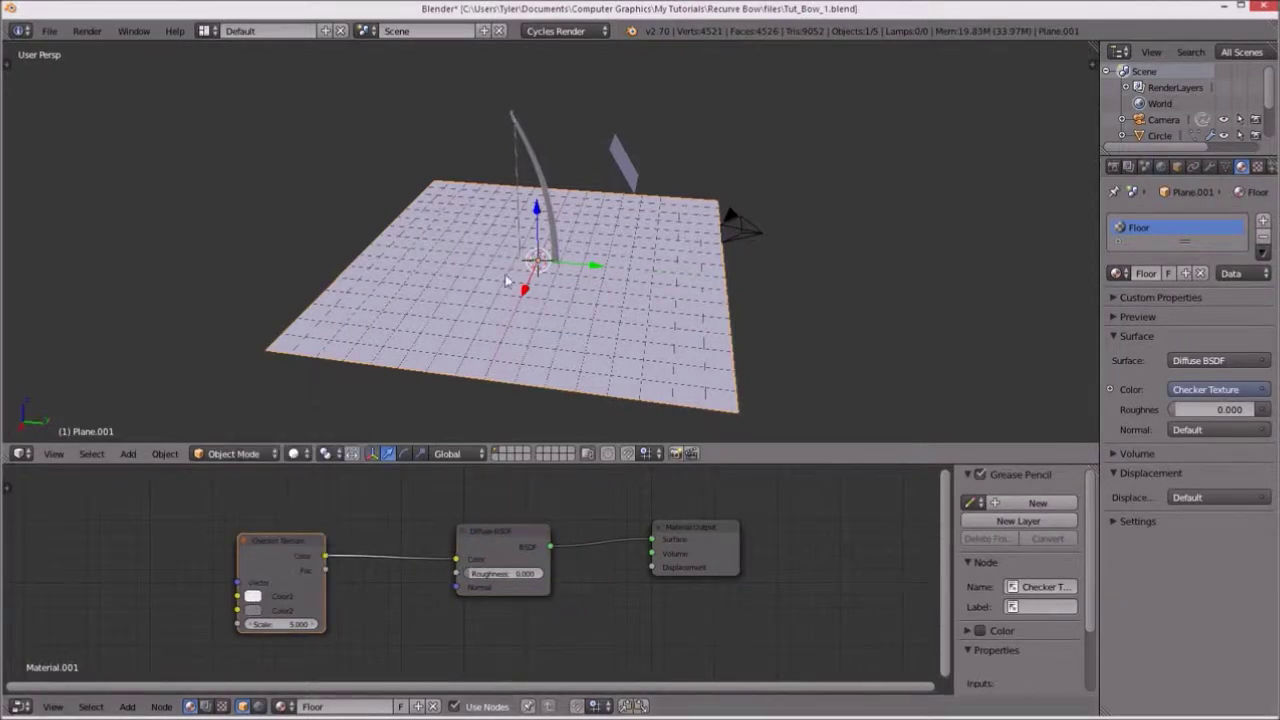
Preview the camera view in Rendered shading with a render border over the floor.
{"action": "middle_click_drag", "start_coordinate": [510, 282], "coordinate": [505, 280]}
{"action": "key", "text": "KP_0"}
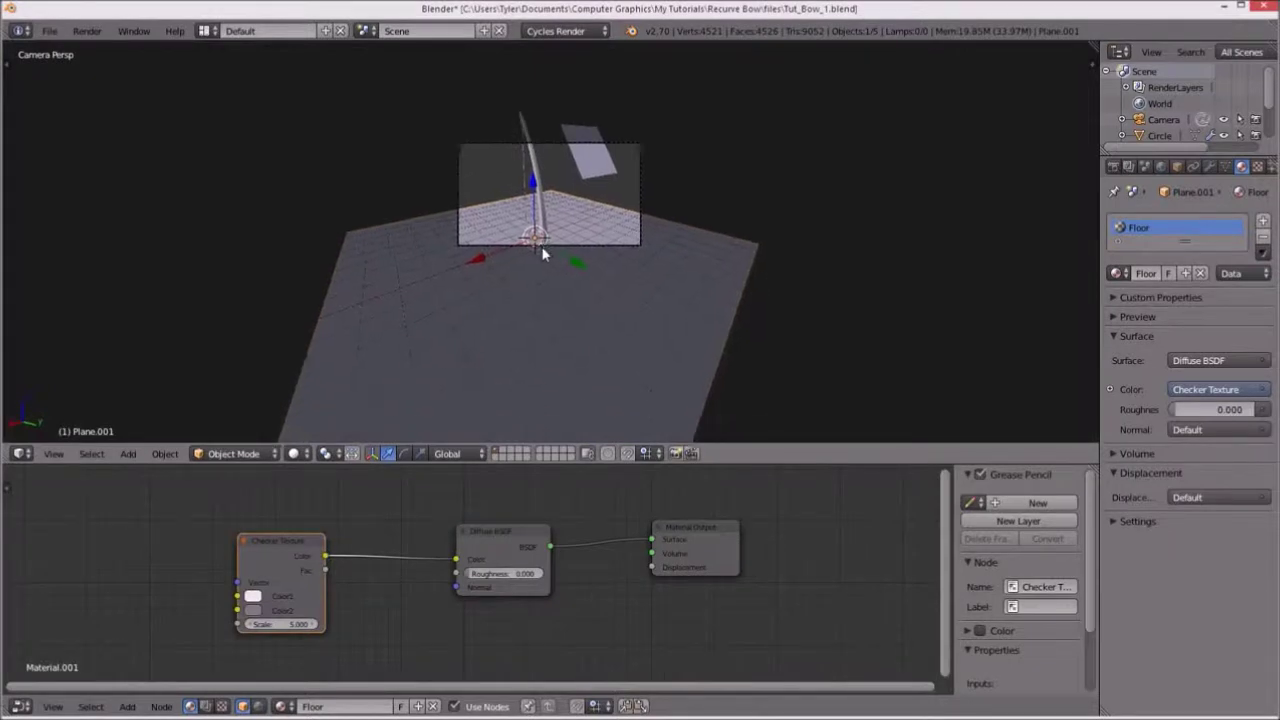
{"action": "scroll", "coordinate": [541, 250], "scroll_direction": "up", "scroll_amount": 5}
{"action": "middle_click_drag", "start_coordinate": [544, 253], "coordinate": [556, 332], "text": "shift"}
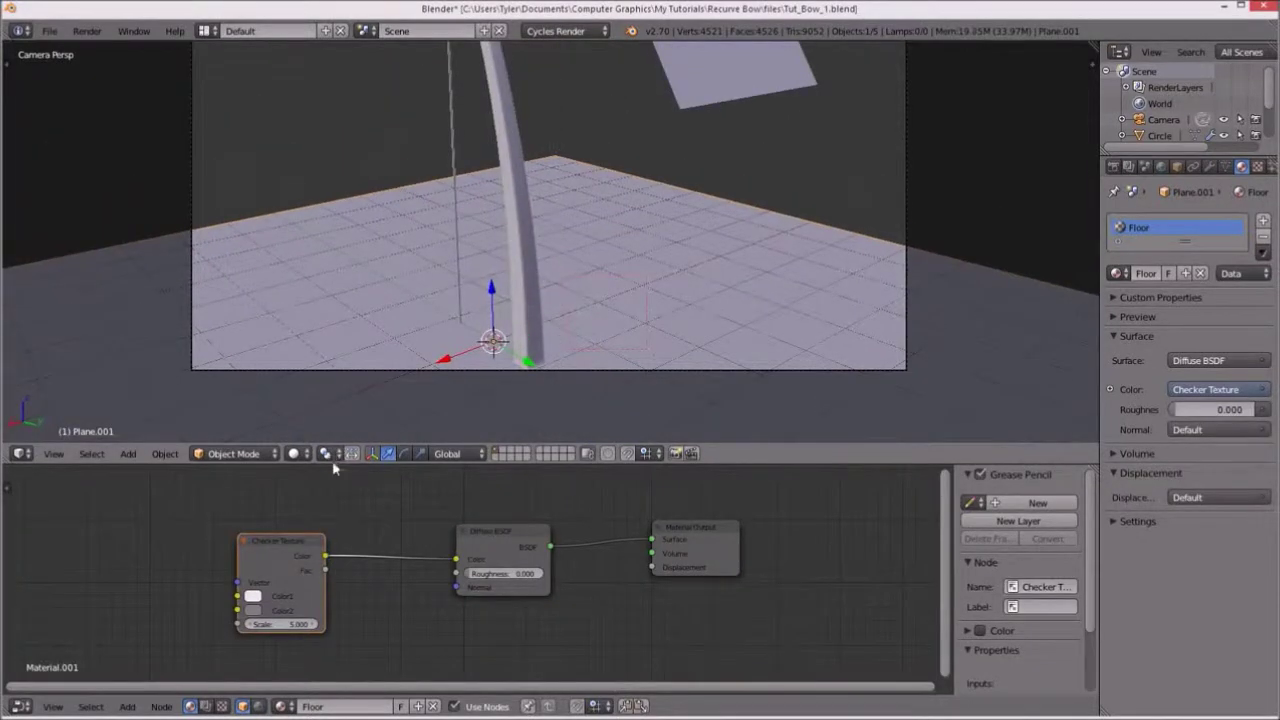
{"action": "left_click", "coordinate": [300, 454]}
{"action": "left_click", "coordinate": [321, 358]}
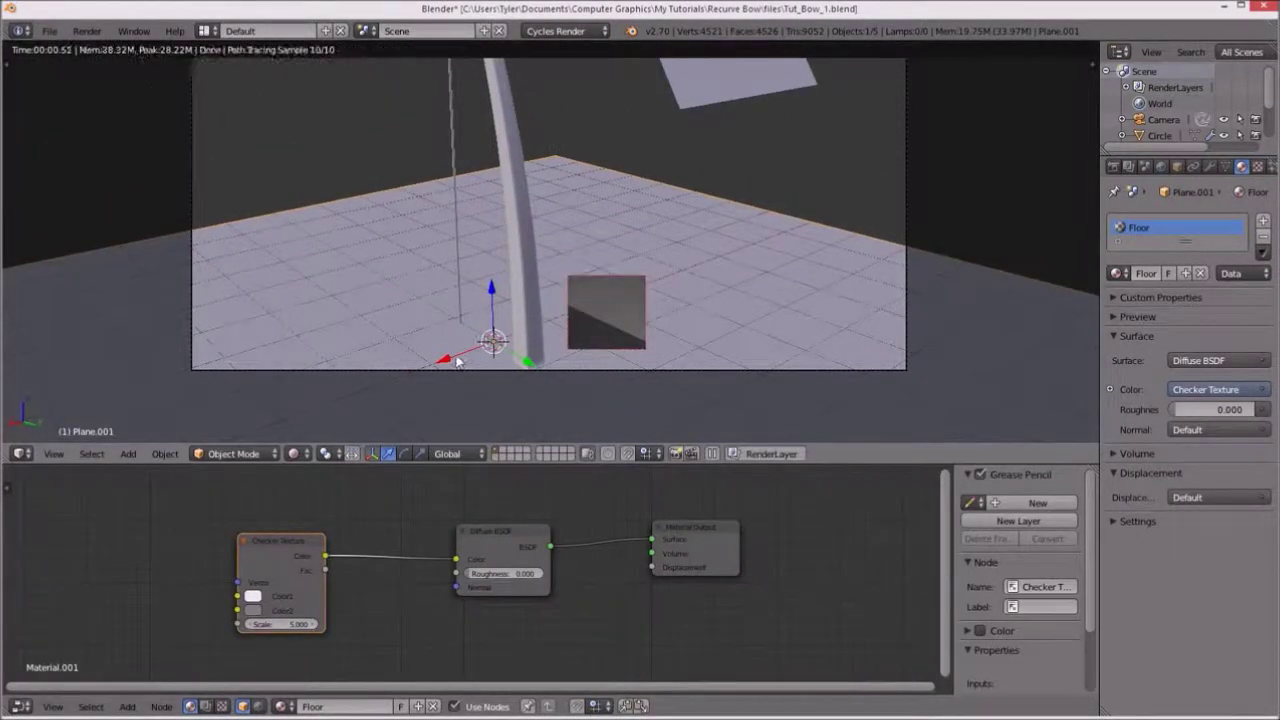
{"action": "key", "text": "ctrl+b"}
{"action": "left_click_drag", "start_coordinate": [600, 251], "coordinate": [703, 356]}
{"action": "key", "text": "ctrl+b"}
{"action": "left_click_drag", "start_coordinate": [564, 217], "coordinate": [791, 358]}
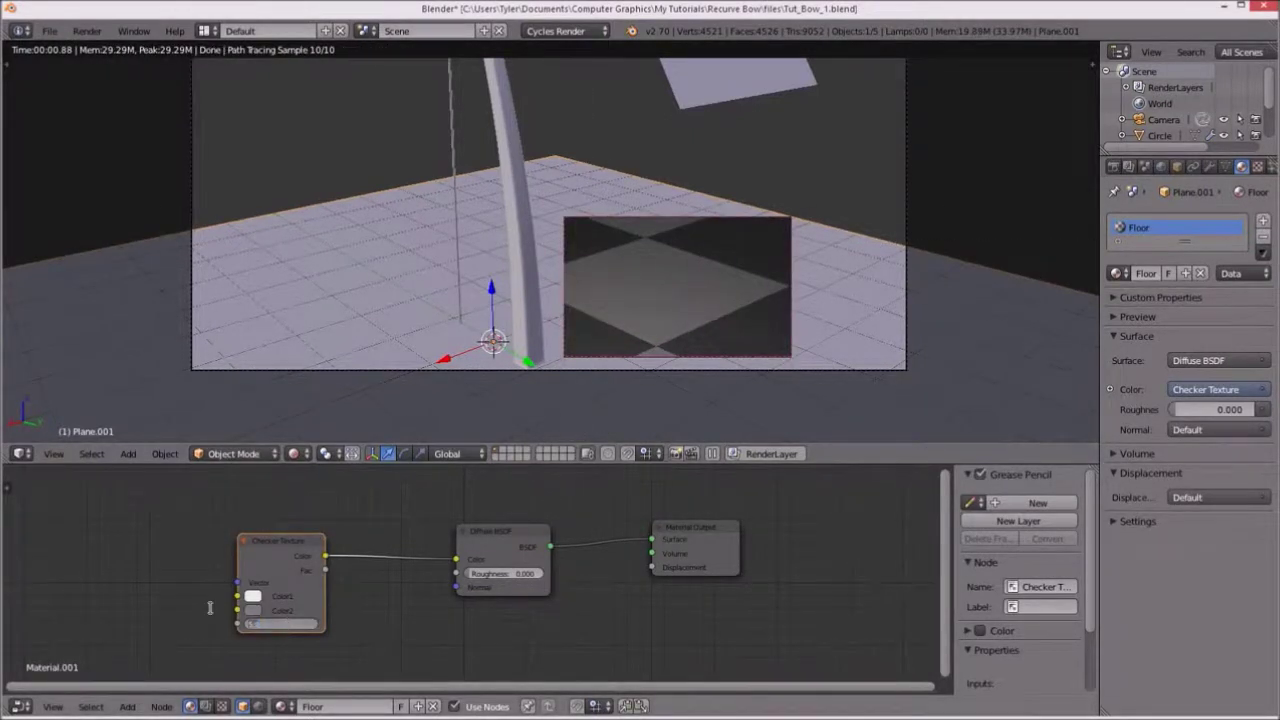
Set checker Scale to 250 and Color1 to grey, then return to Solid shading.
{"action": "key", "text": "Return"}
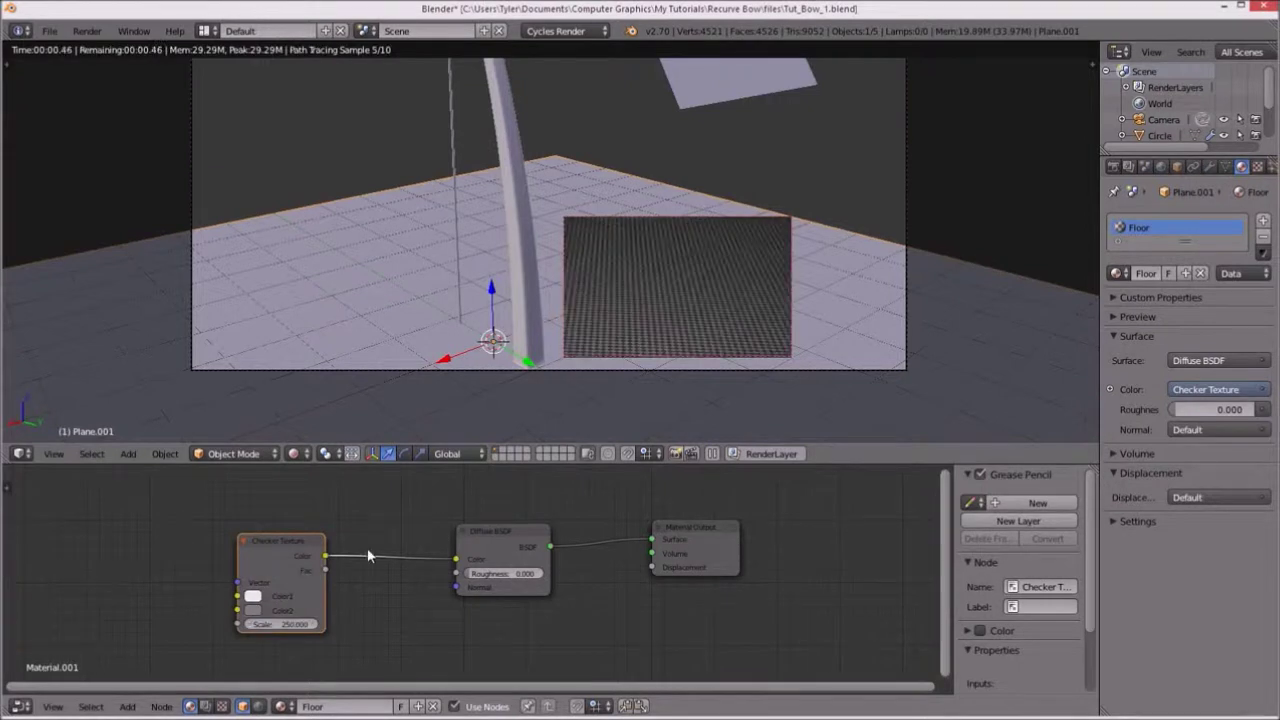
{"action": "left_click", "coordinate": [262, 595]}
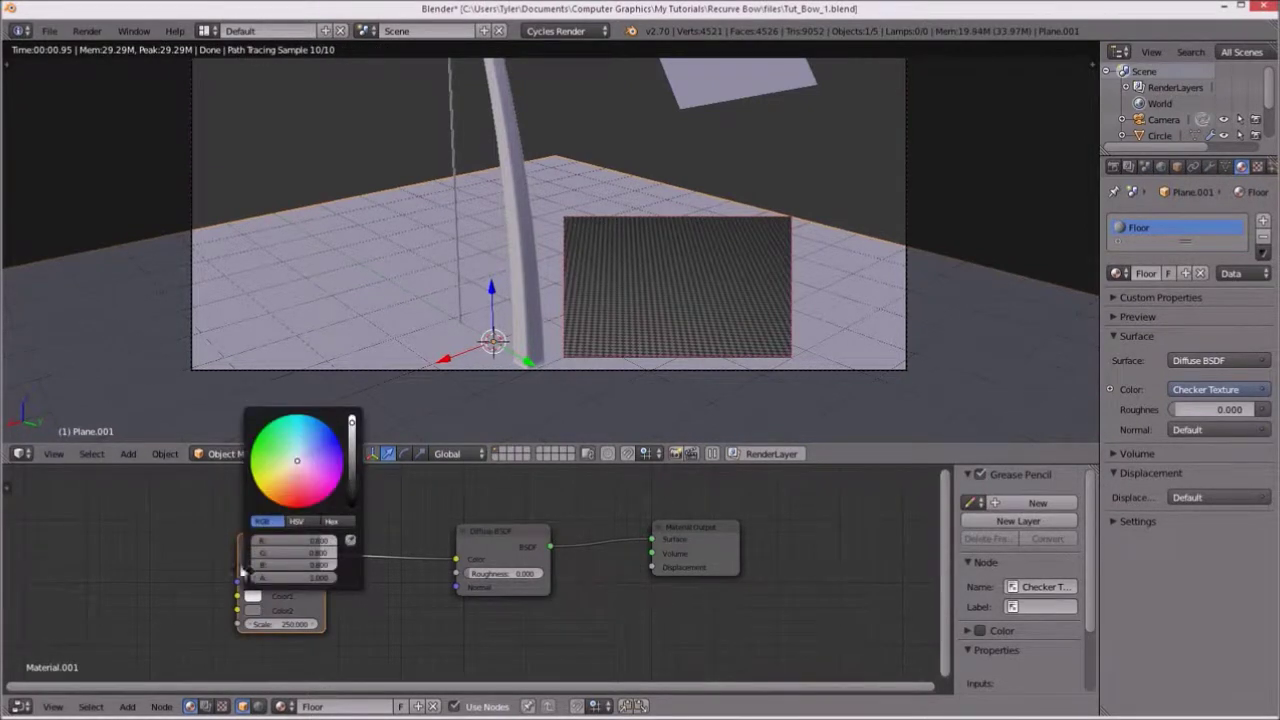
{"action": "left_click", "coordinate": [253, 596]}
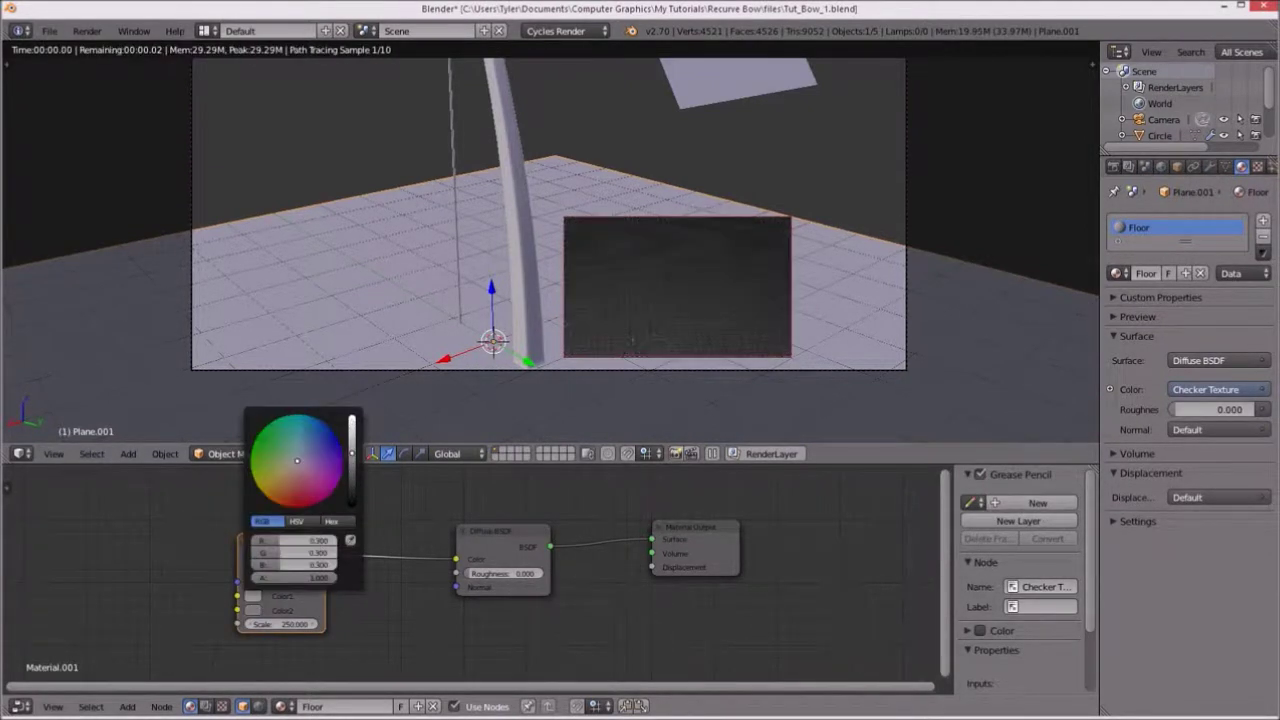
{"action": "left_click_drag", "start_coordinate": [351, 452], "coordinate": [351, 448]}
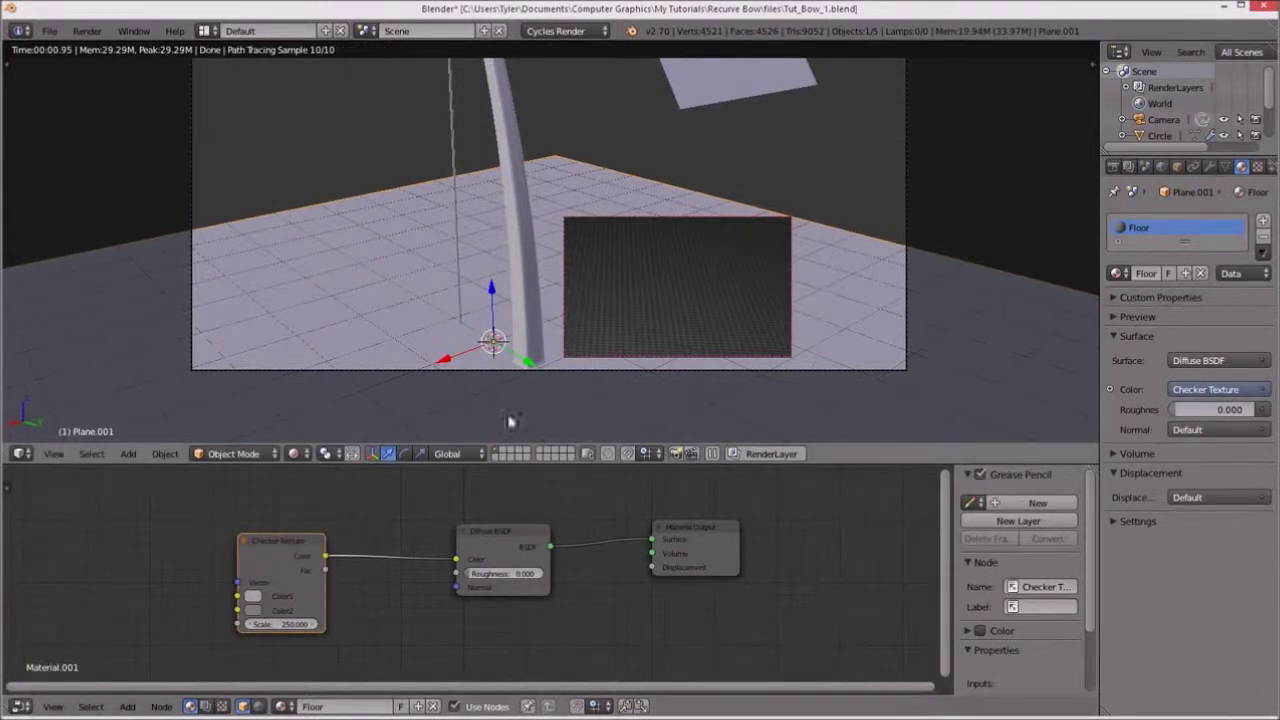
{"action": "left_click", "coordinate": [293, 453]}
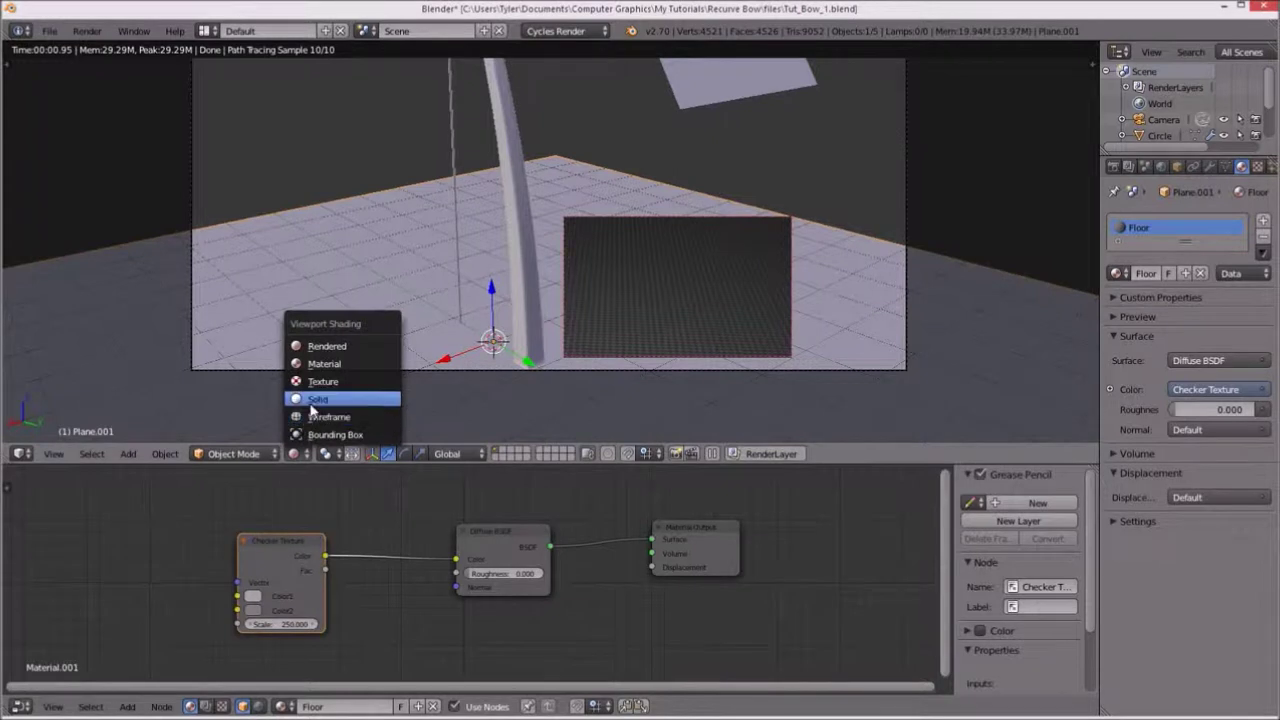
{"action": "left_click", "coordinate": [314, 406]}
{"action": "mouse_move", "coordinate": [428, 271]}
{"action": "middle_mouse_down"}
{"action": "mouse_move", "coordinate": [580, 287]}
{"action": "mouse_move", "coordinate": [572, 265]}
{"action": "mouse_move", "coordinate": [606, 223]}
{"action": "mouse_move", "coordinate": [531, 250]}
{"action": "middle_mouse_up"}
Snap the cursor to the object origin and select the bow in Front Ortho.
{"action": "key", "text": "shift+s"}
{"action": "left_click", "coordinate": [624, 274]}
{"action": "key", "text": "KP_3"}
{"action": "key", "text": "KP_1"}
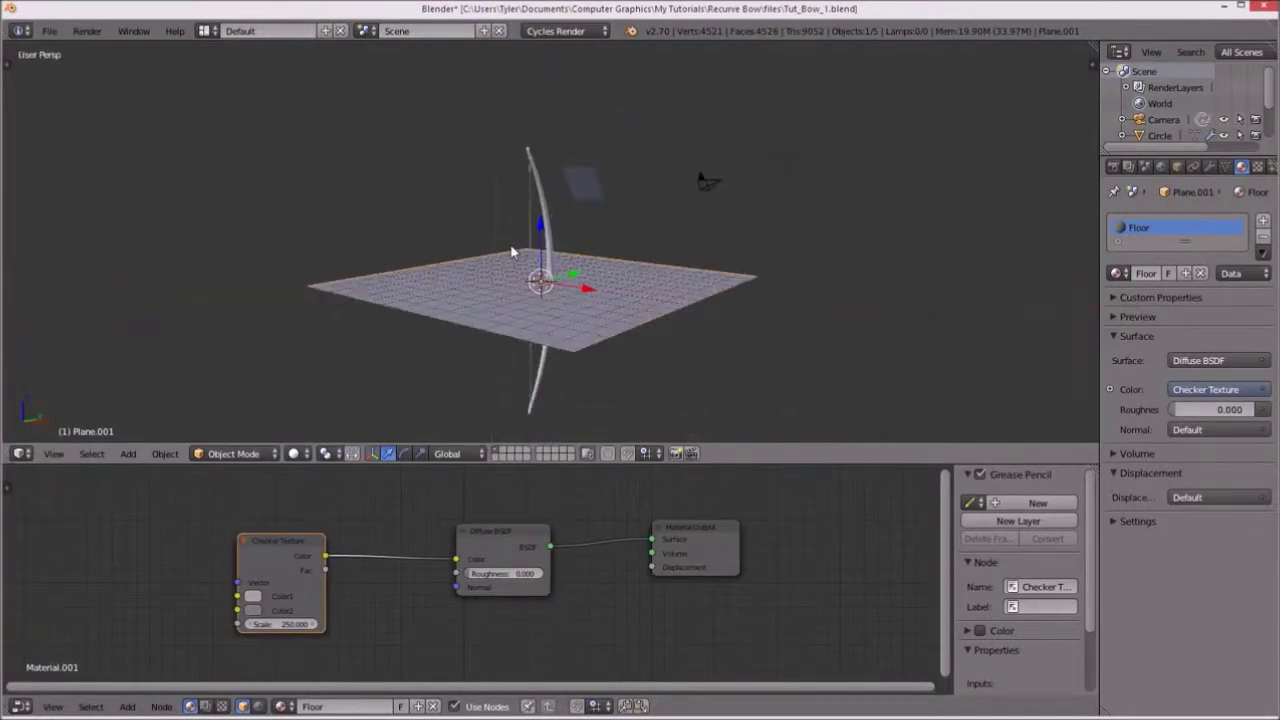
{"action": "right_click", "coordinate": [531, 248]}
{"action": "right_click", "coordinate": [531, 243]}
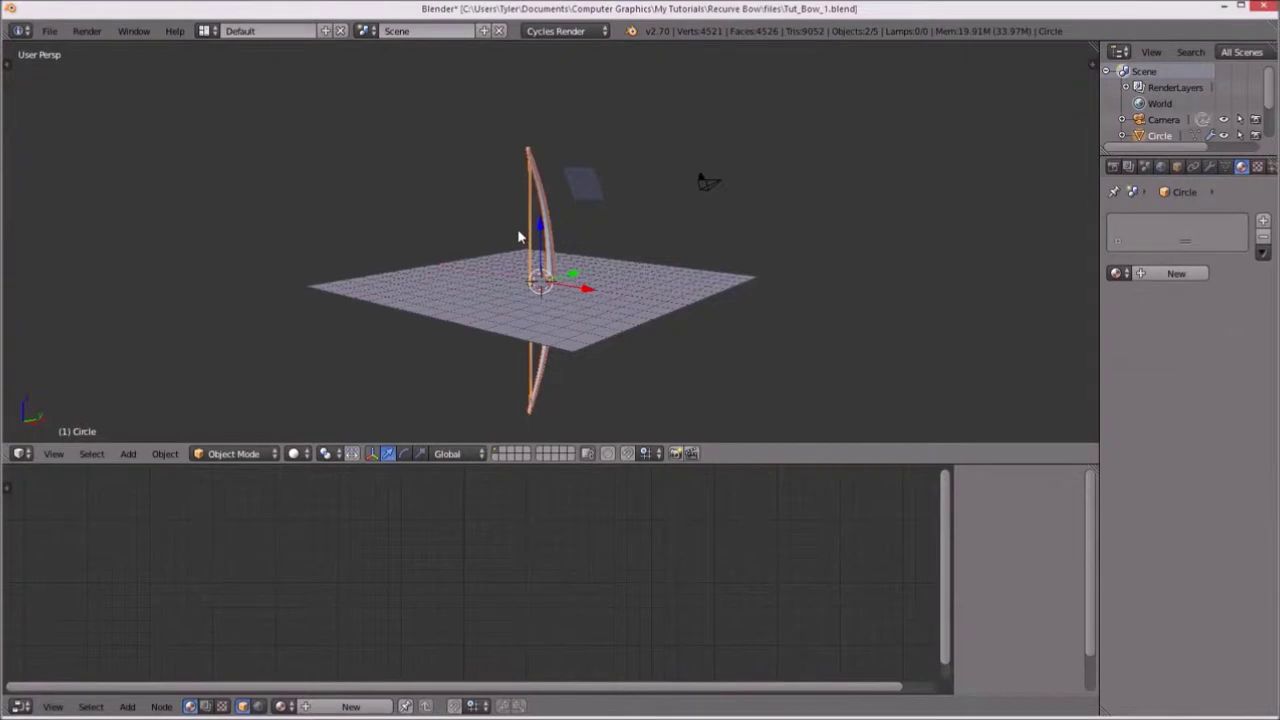
{"action": "key", "text": "KP_1"}
{"action": "scroll", "coordinate": [630, 225], "scroll_direction": "up", "scroll_amount": 2}
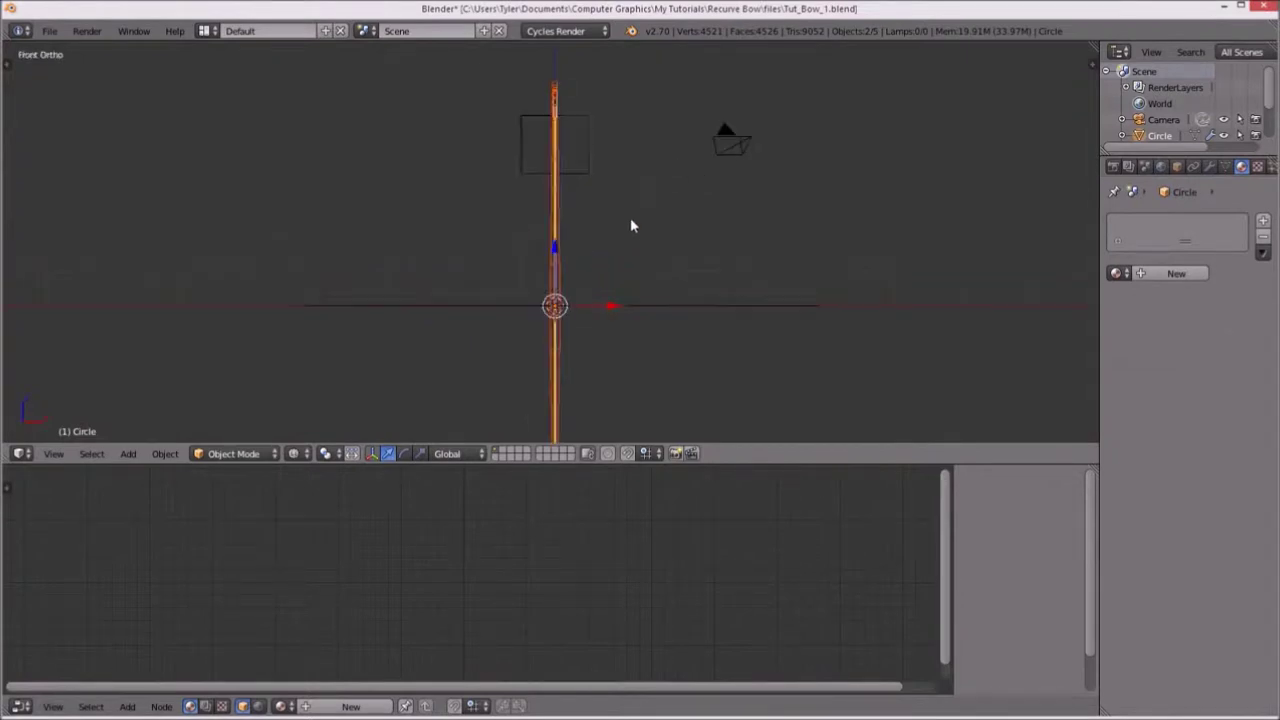
Rotate the bow into a tilt, shrink it, and raise it.
{"action": "key", "text": "r"}
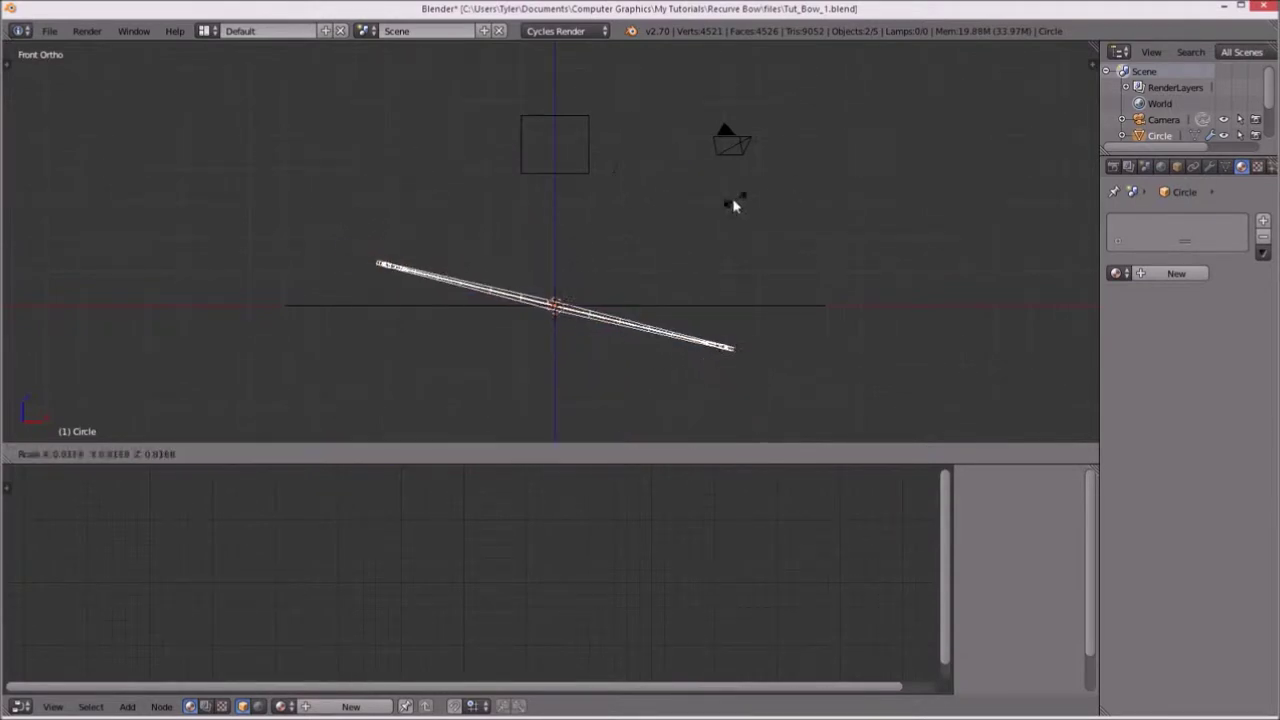
{"action": "left_click", "coordinate": [636, 236]}
{"action": "key", "text": "KP_Divide"}
{"action": "key", "text": "s"}
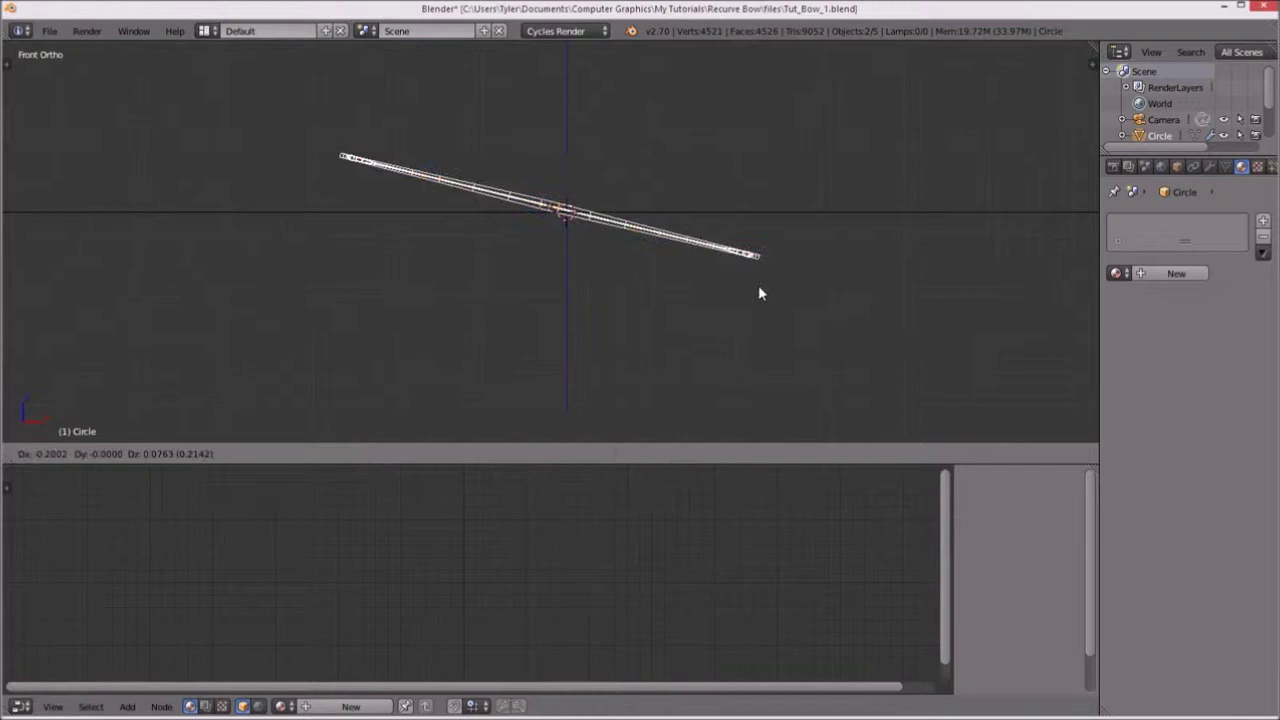
{"action": "left_click", "coordinate": [690, 258]}
{"action": "key", "text": "g"}
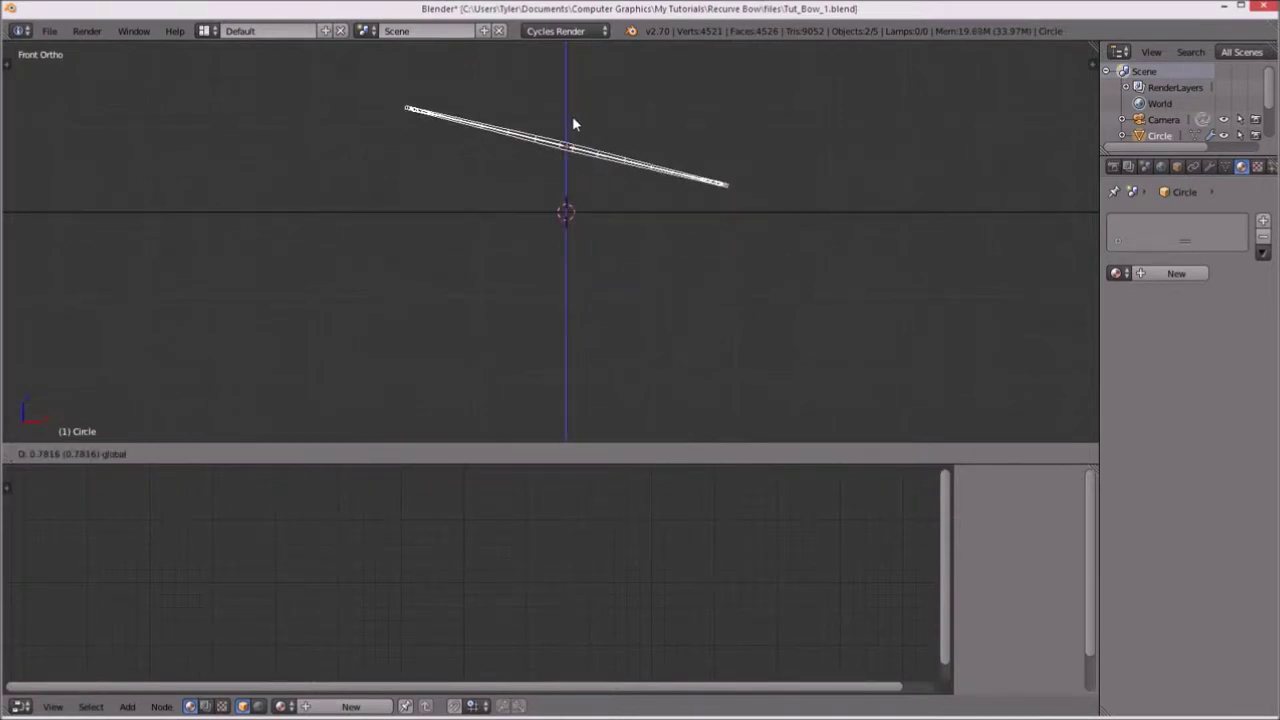
{"action": "left_click", "coordinate": [571, 126]}
Tilt the bow slightly more and lower it just above the floor.
{"action": "scroll", "coordinate": [694, 220], "scroll_direction": "up", "scroll_amount": 3}
{"action": "middle_click_drag", "start_coordinate": [578, 106], "coordinate": [563, 266], "text": "shift"}
{"action": "key", "text": "r"}
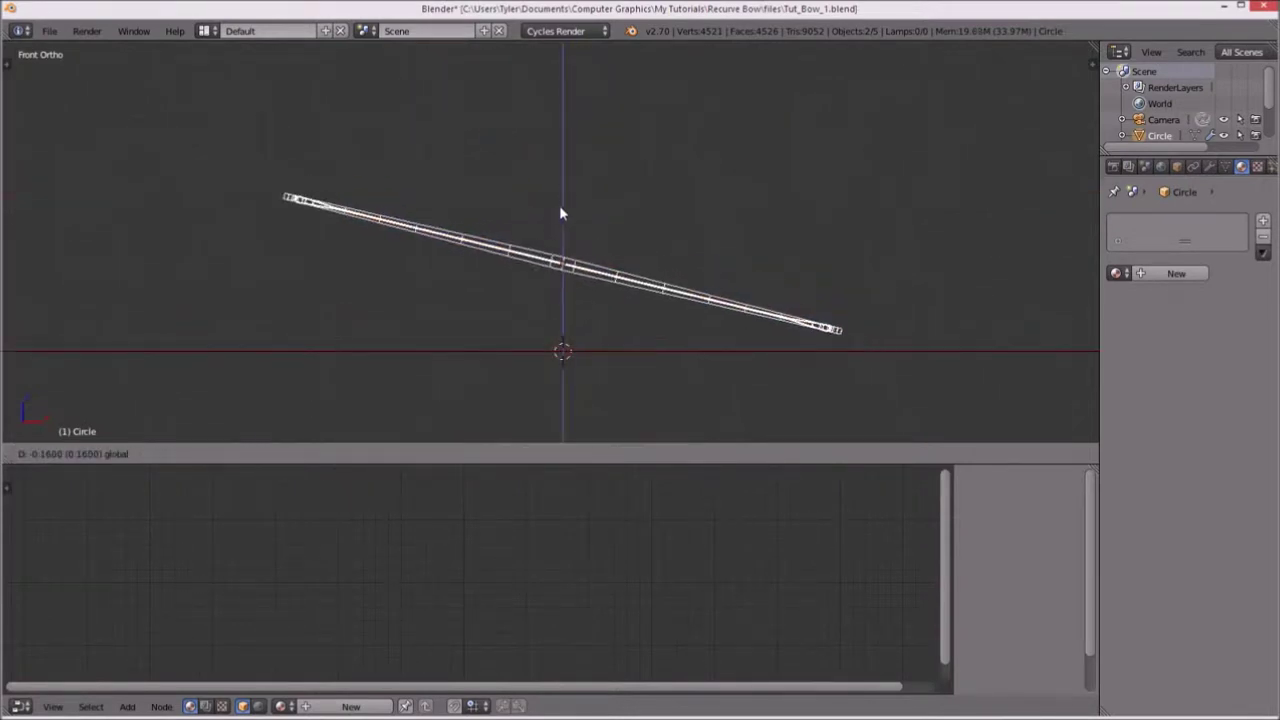
{"action": "left_click", "coordinate": [858, 378]}
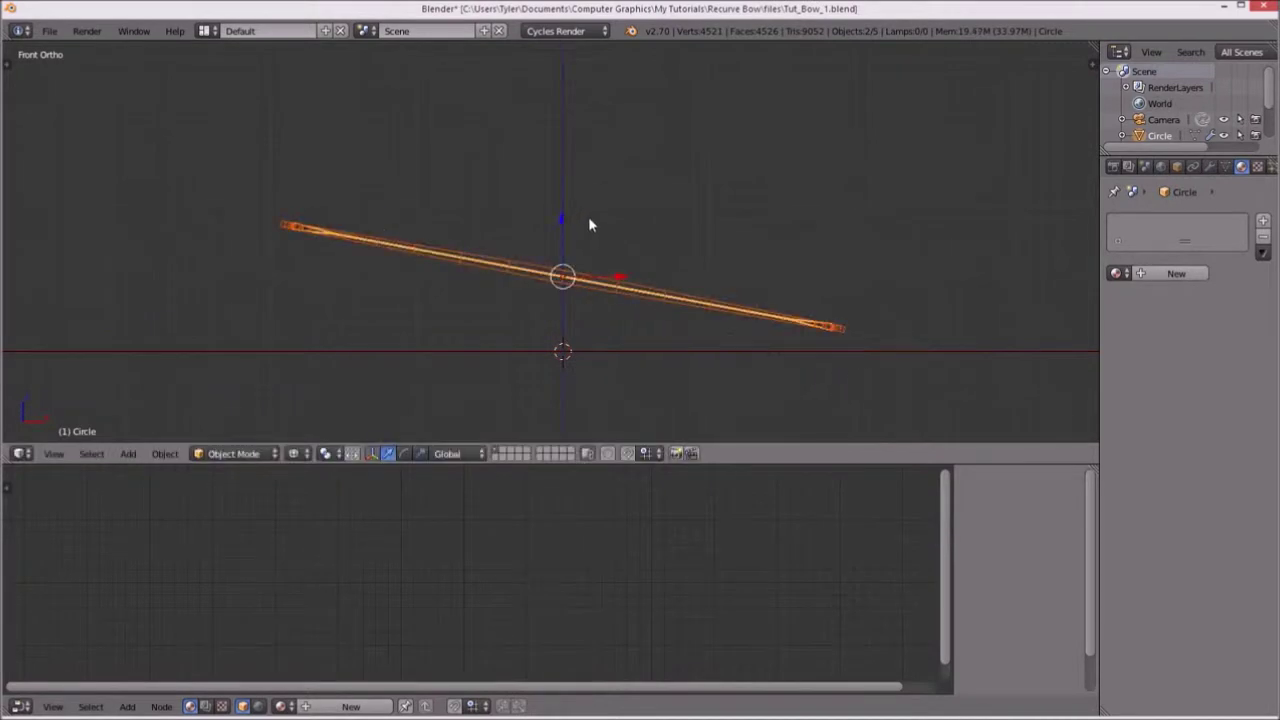
{"action": "left_click_drag", "start_coordinate": [565, 224], "coordinate": [564, 244]}
{"action": "left_click", "coordinate": [563, 249]}
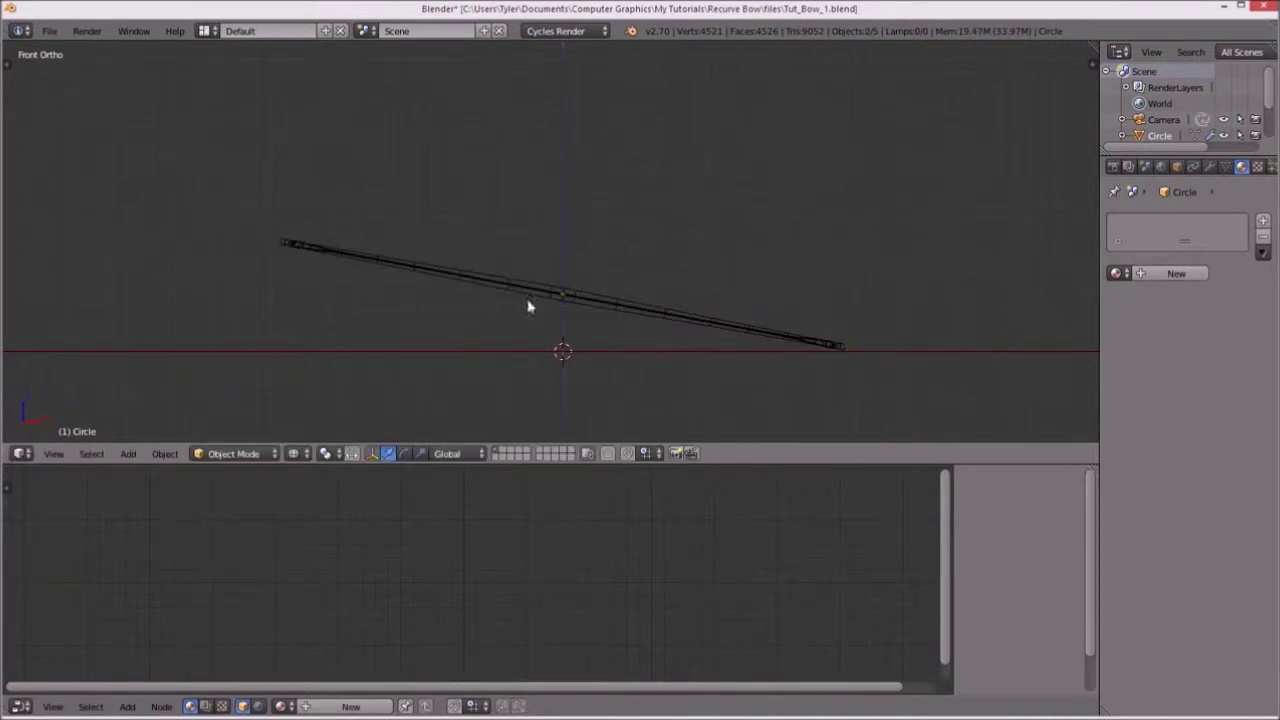
Look through the scene camera and fly it to a first position above the bow.
{"action": "key", "text": "KP_0"}
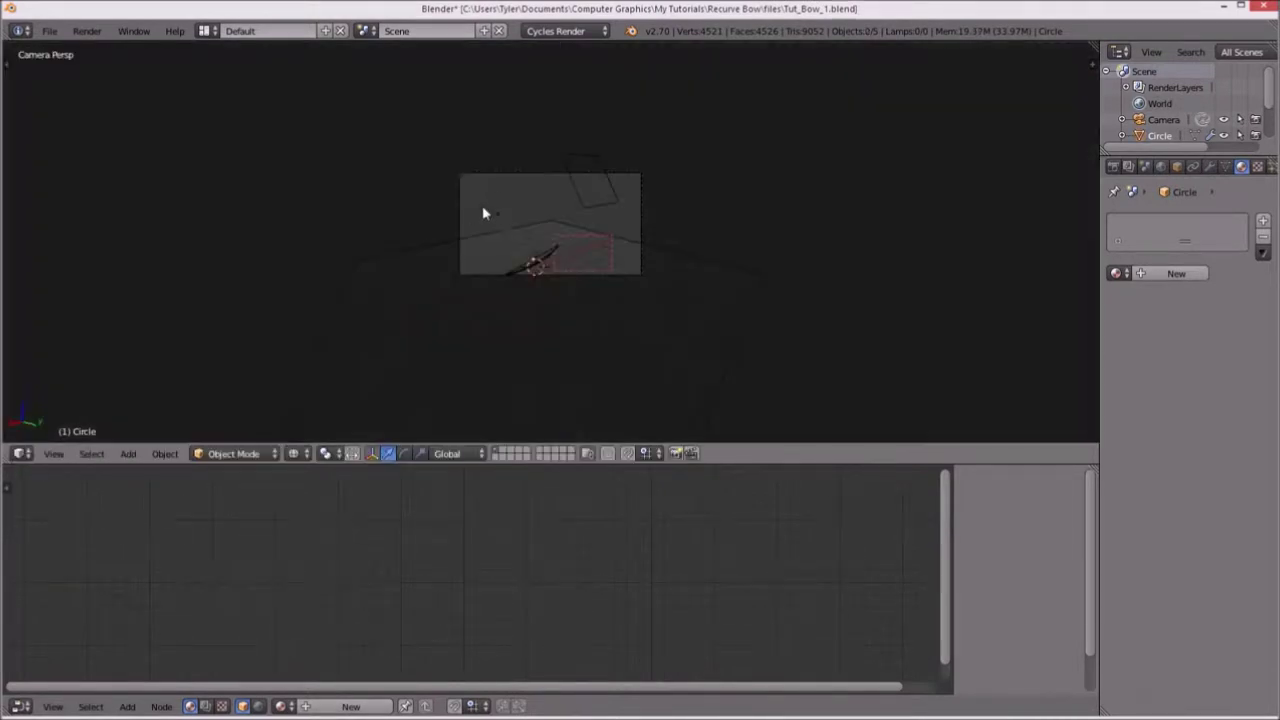
{"action": "scroll", "coordinate": [479, 207], "scroll_direction": "up", "scroll_amount": 3}
{"action": "scroll", "coordinate": [482, 209], "scroll_direction": "down", "scroll_amount": 3}
{"action": "middle_click_drag", "start_coordinate": [465, 185], "coordinate": [546, 204]}
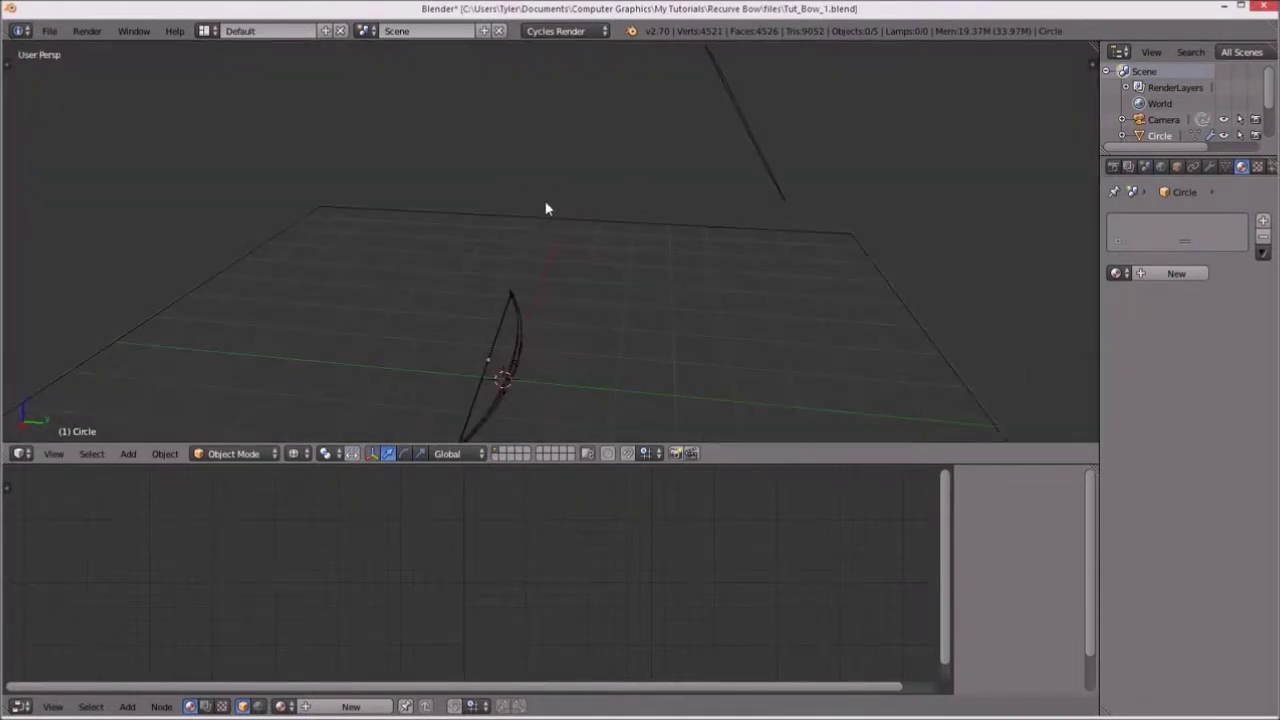
{"action": "key", "text": "KP_0"}
{"action": "scroll", "coordinate": [618, 180], "scroll_direction": "up", "scroll_amount": 2}
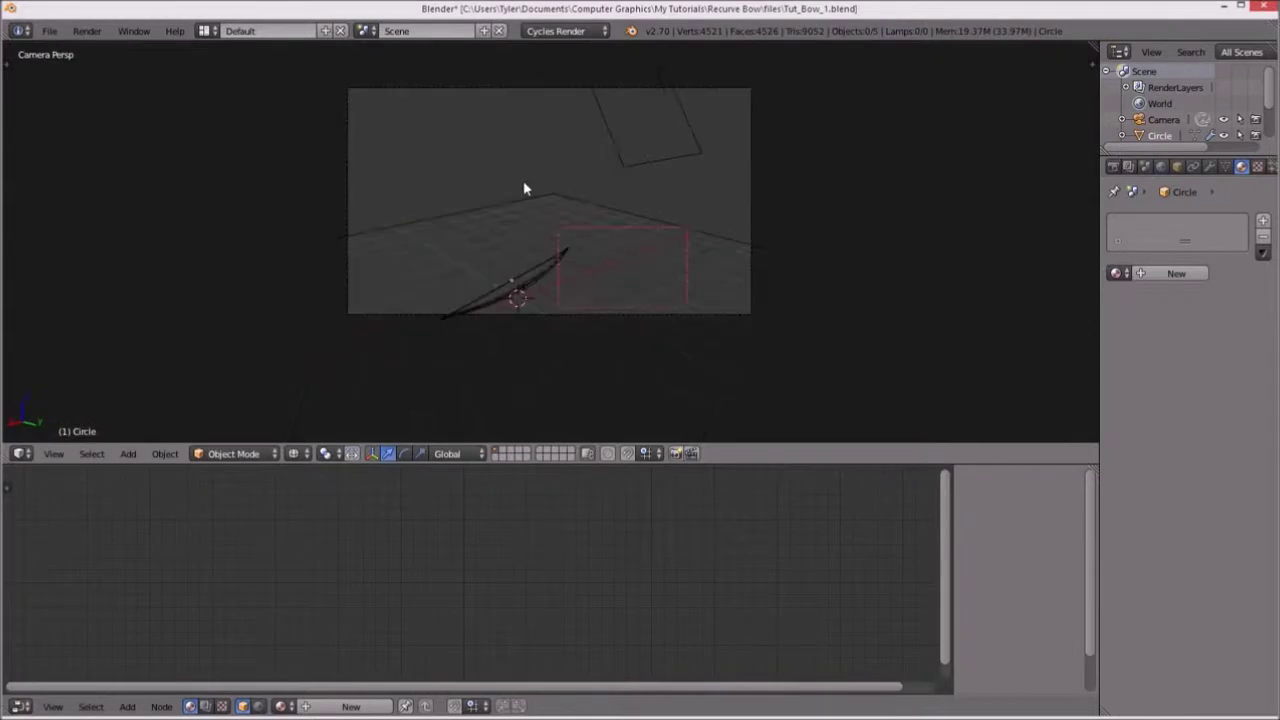
{"action": "scroll", "coordinate": [526, 185], "scroll_direction": "up", "scroll_amount": 1}
{"action": "key", "text": "shift+f"}
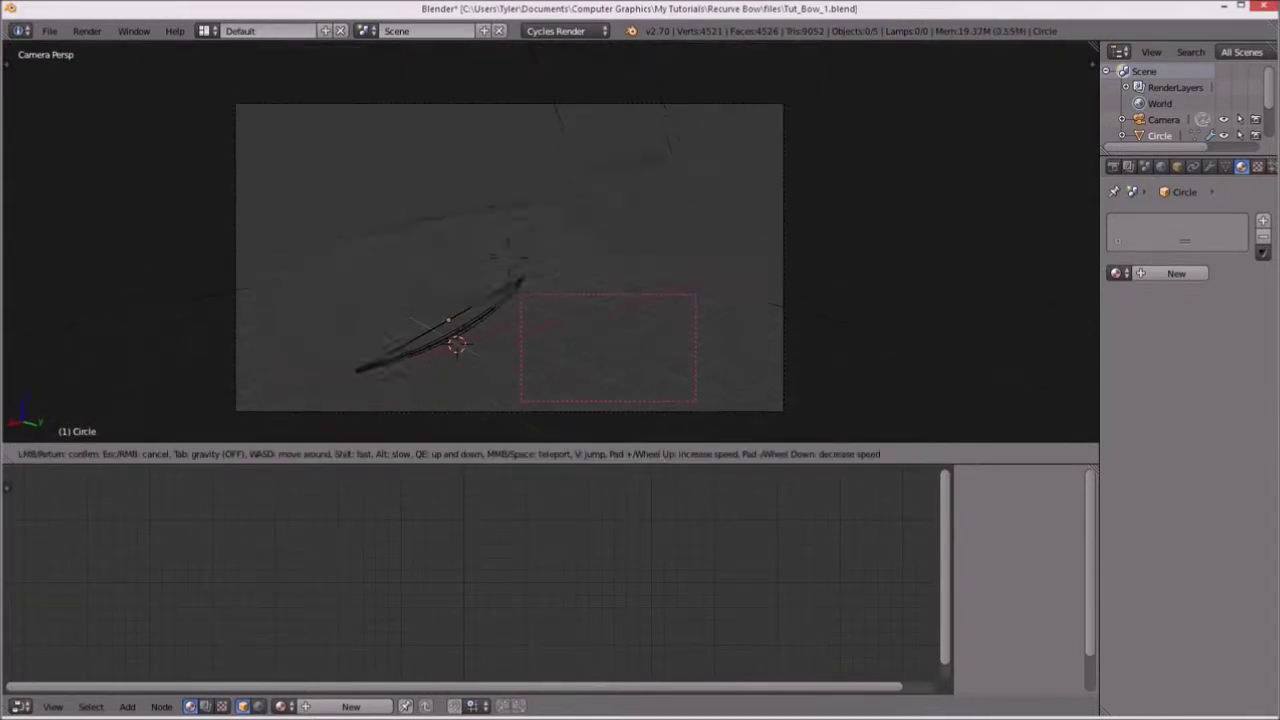
{"action": "left_click", "coordinate": [552, 249]}
Mark a preview region, then fly the camera until it looks down on the centred bow.
{"action": "scroll", "coordinate": [552, 249], "scroll_direction": "down", "scroll_amount": 2}
{"action": "key", "text": "shift+b"}
{"action": "left_click_drag", "start_coordinate": [240, 109], "coordinate": [303, 149]}
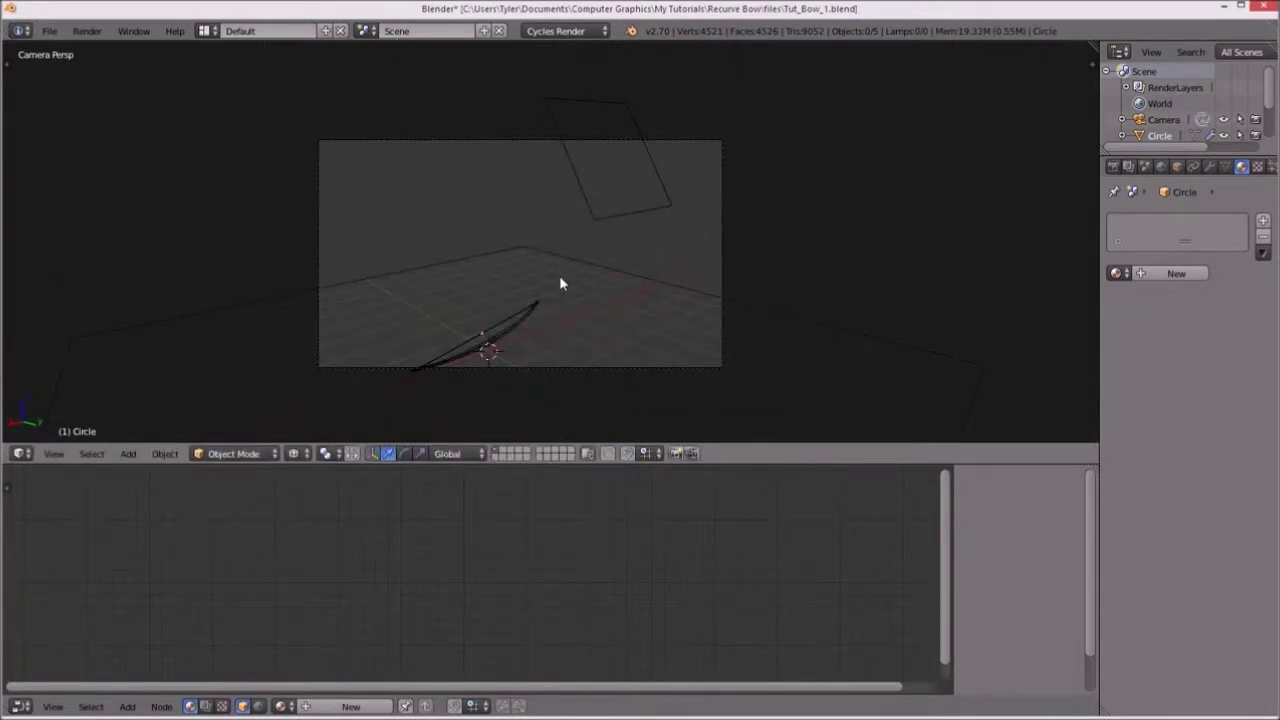
{"action": "key", "text": "shift+f"}
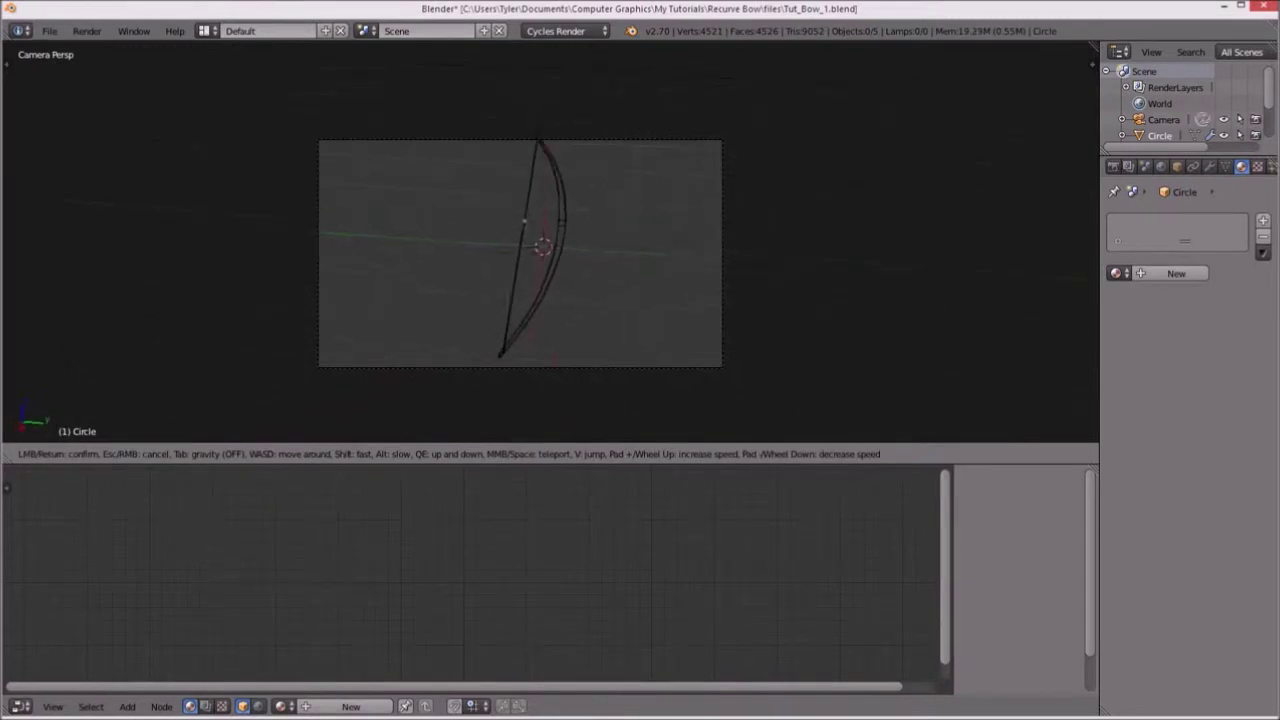
{"action": "key", "text": "Return"}
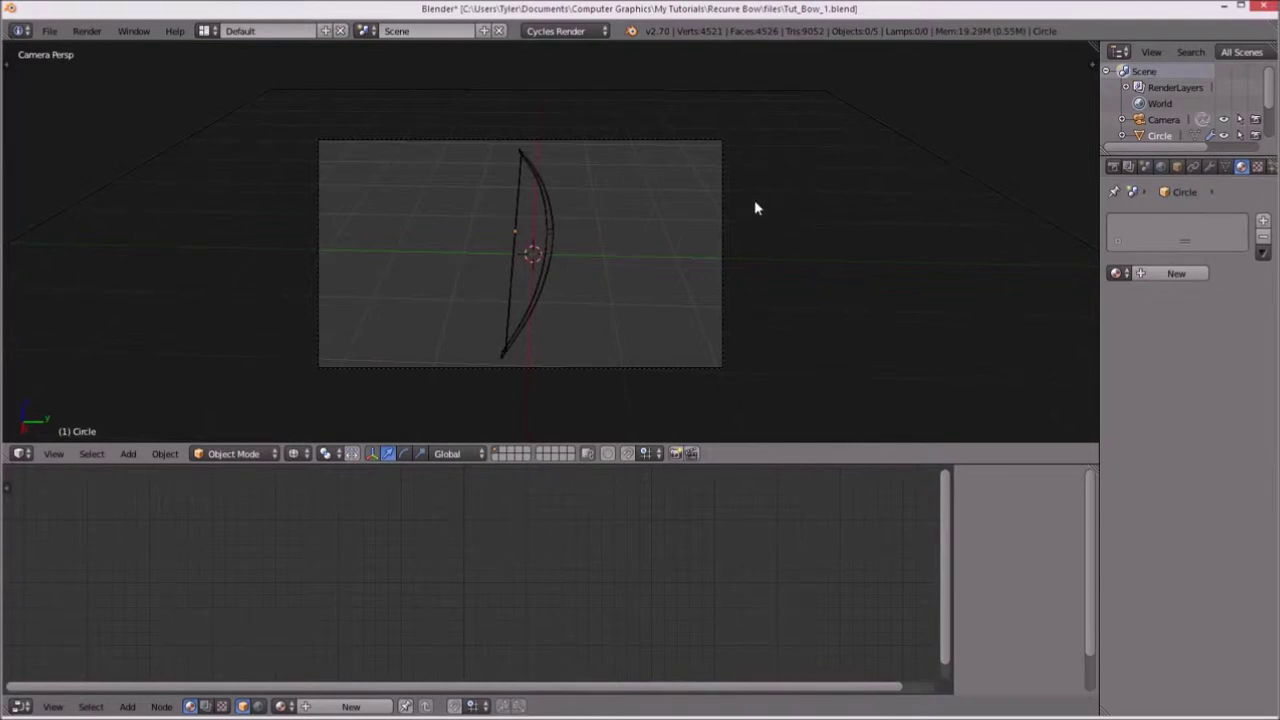
Set the render resolution to 400 × 800 px in the Render properties.
{"action": "left_click", "coordinate": [1112, 167]}
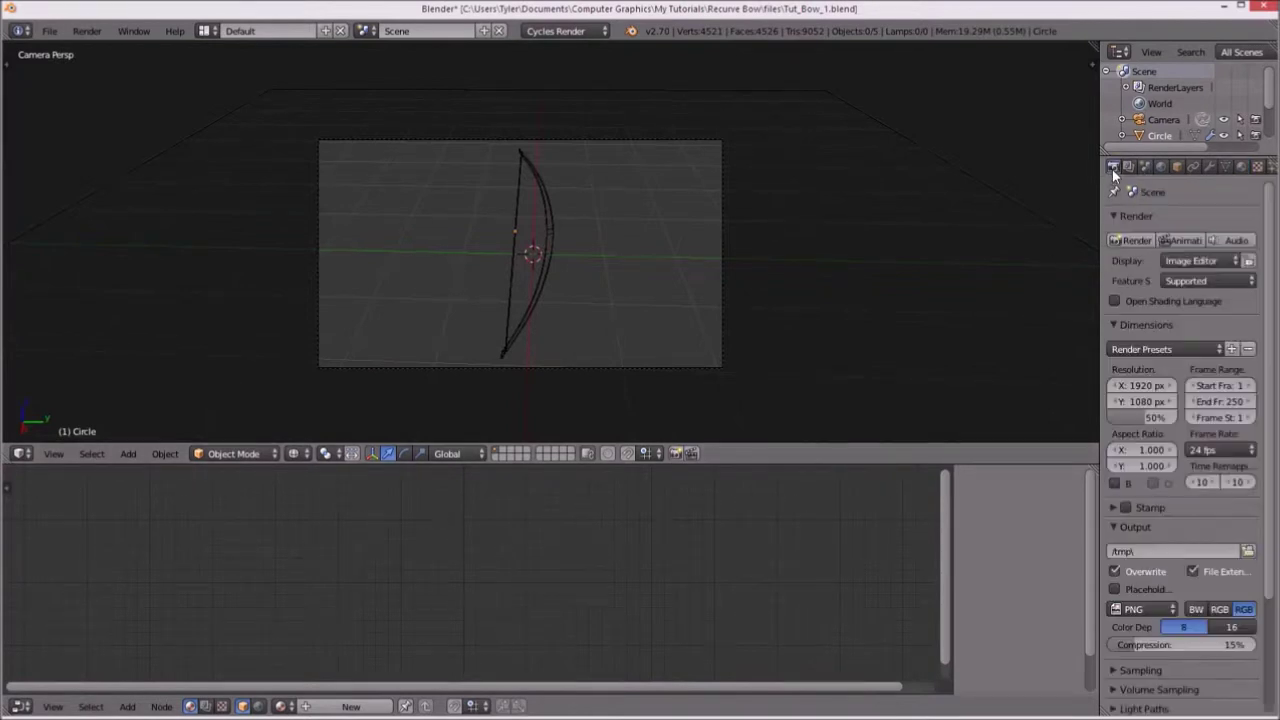
{"action": "left_click", "coordinate": [1139, 385]}
{"action": "type", "text": "400"}
{"action": "key", "text": "Return"}
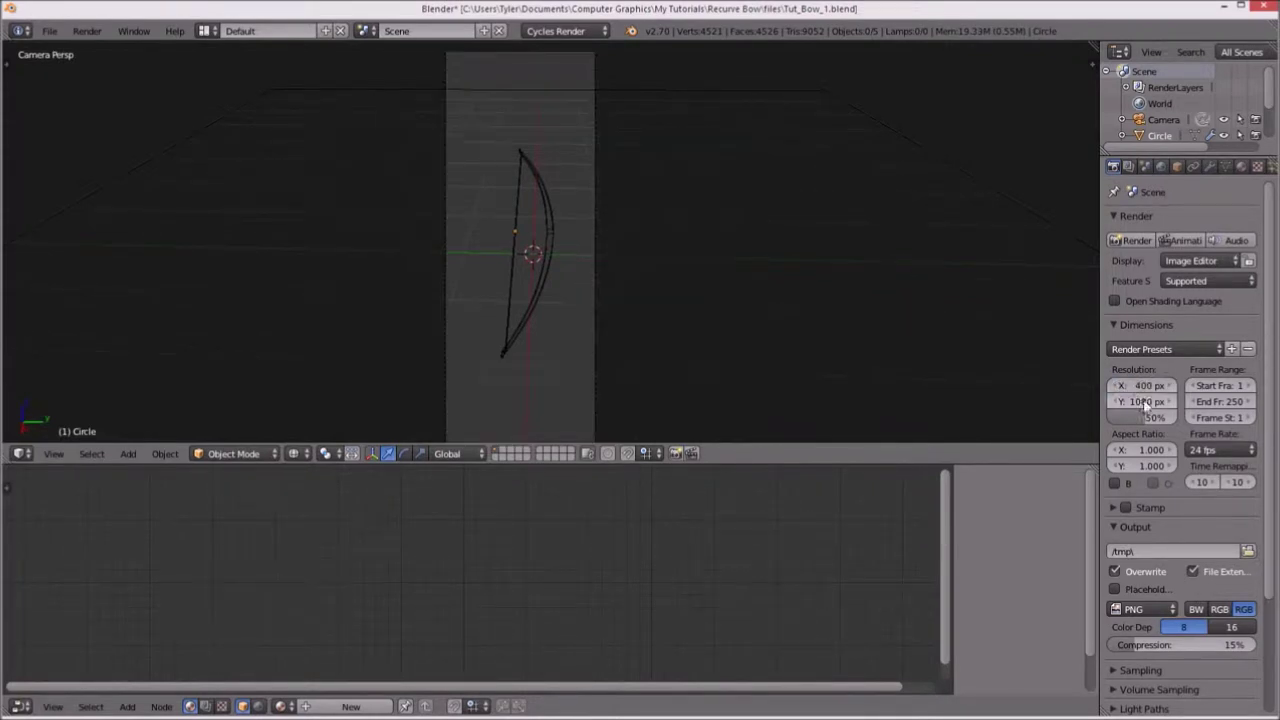
{"action": "left_click", "coordinate": [1141, 400]}
{"action": "type", "text": "800"}
{"action": "key", "text": "Return"}
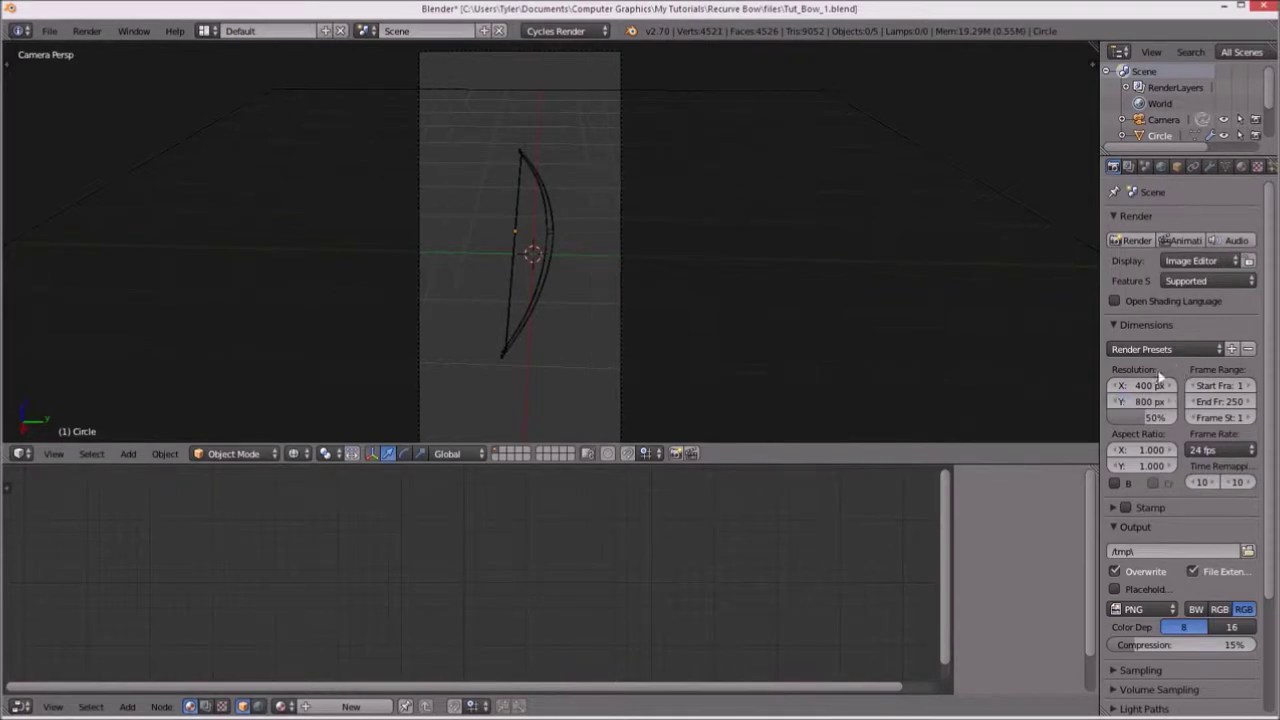
Fly the camera forward so the bow fills the tall portrait frame.
{"action": "scroll", "coordinate": [767, 247], "scroll_direction": "down", "scroll_amount": 2}
{"action": "scroll", "coordinate": [725, 260], "scroll_direction": "up", "scroll_amount": 1}
{"action": "key", "text": "shift+f"}
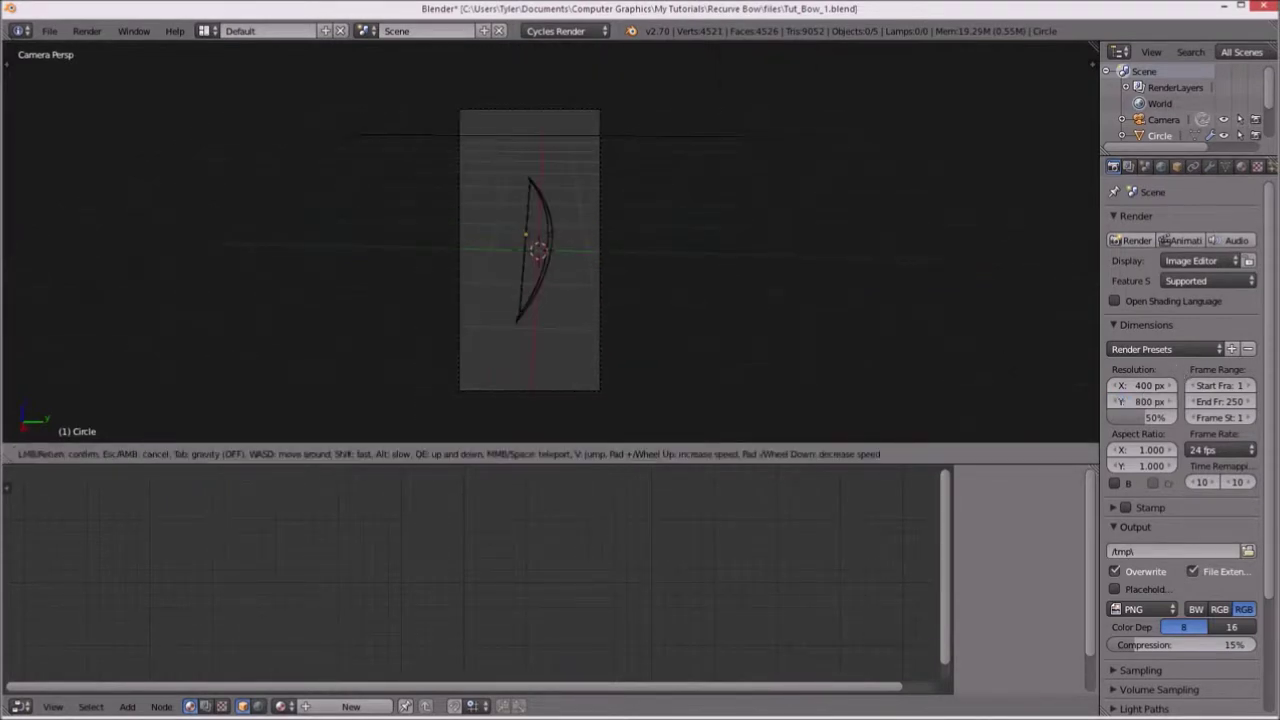
{"action": "key", "text": "w"}
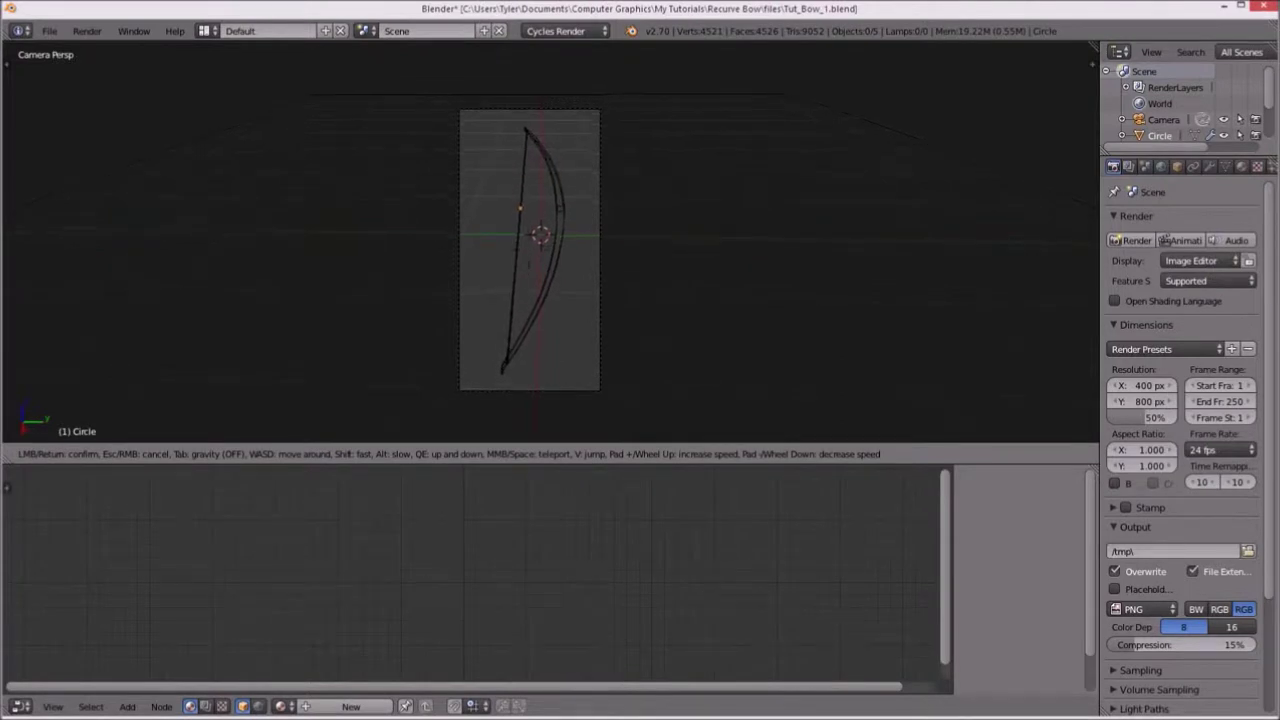
{"action": "key", "text": "Return"}
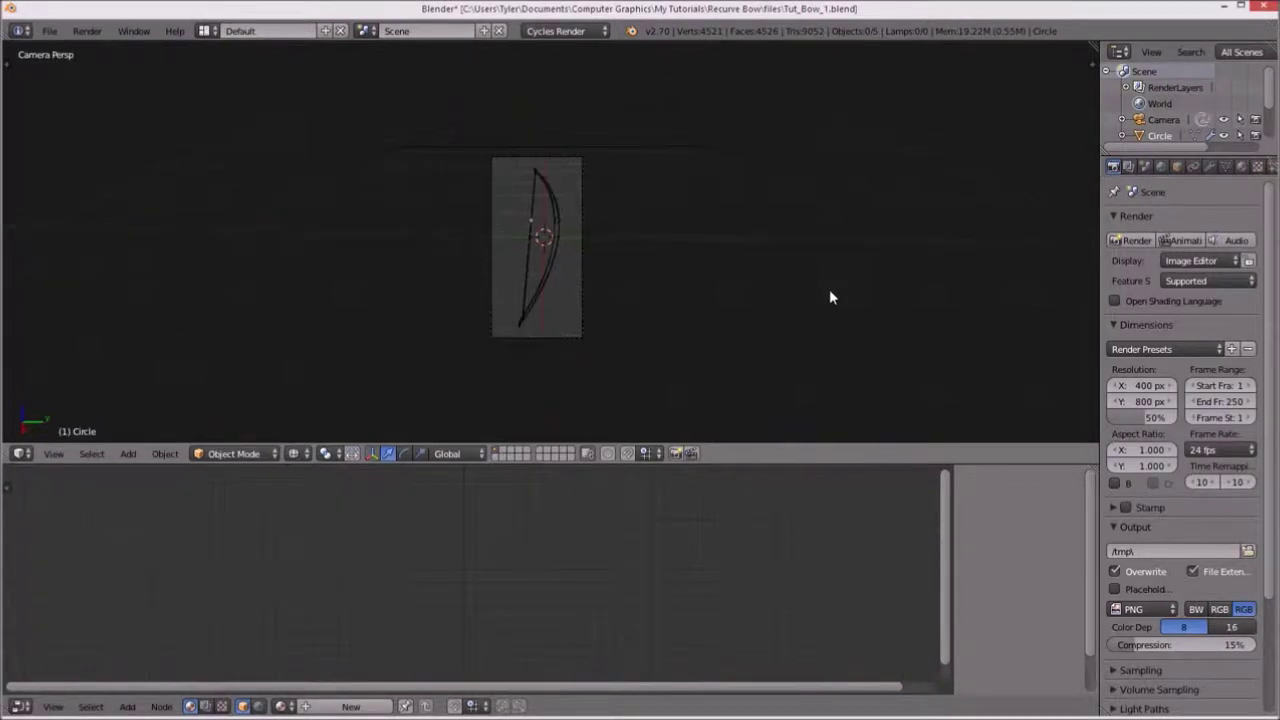
Widen the emission light plane along X and reposition it in side view.
{"action": "mouse_move", "coordinate": [829, 289]}
{"action": "middle_mouse_down"}
{"action": "mouse_move", "coordinate": [669, 291]}
{"action": "mouse_move", "coordinate": [654, 148]}
{"action": "mouse_move", "coordinate": [667, 179]}
{"action": "mouse_move", "coordinate": [723, 213]}
{"action": "mouse_move", "coordinate": [773, 207]}
{"action": "middle_mouse_up"}
{"action": "right_click", "coordinate": [645, 95]}
{"action": "key", "text": "s"}
{"action": "key", "text": "x"}
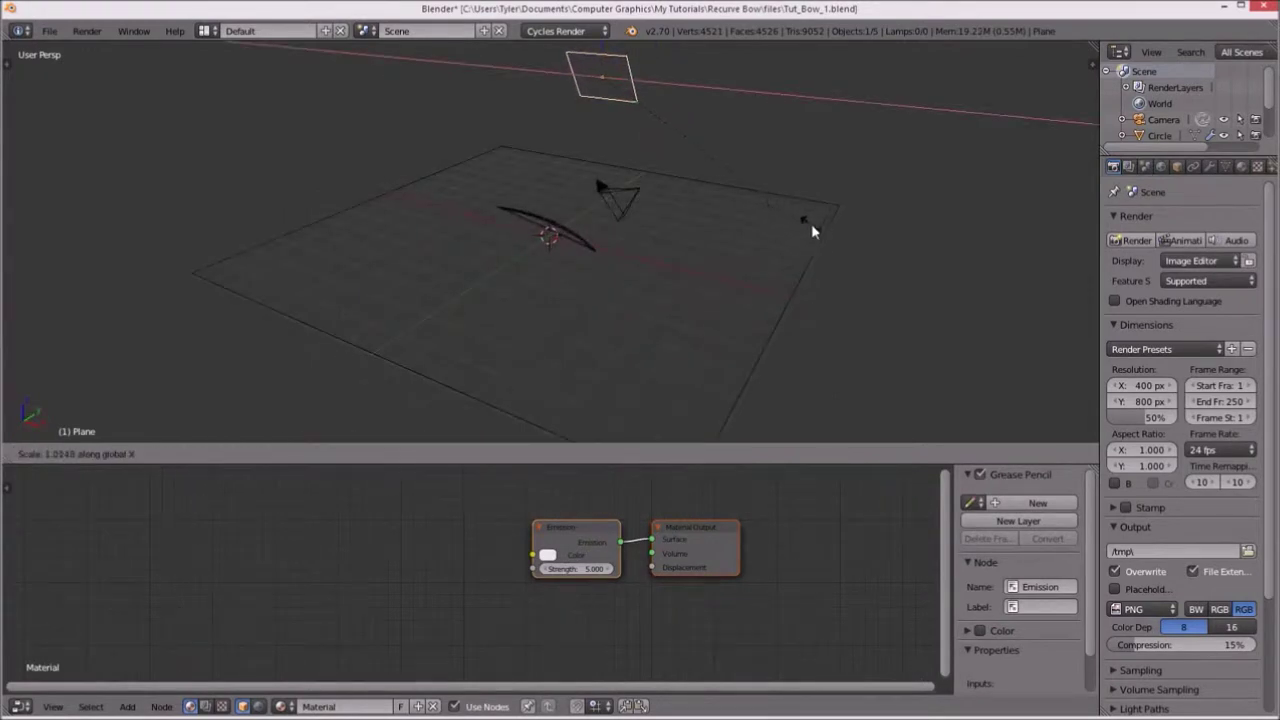
{"action": "left_click", "coordinate": [877, 248]}
{"action": "key", "text": "KP_1"}
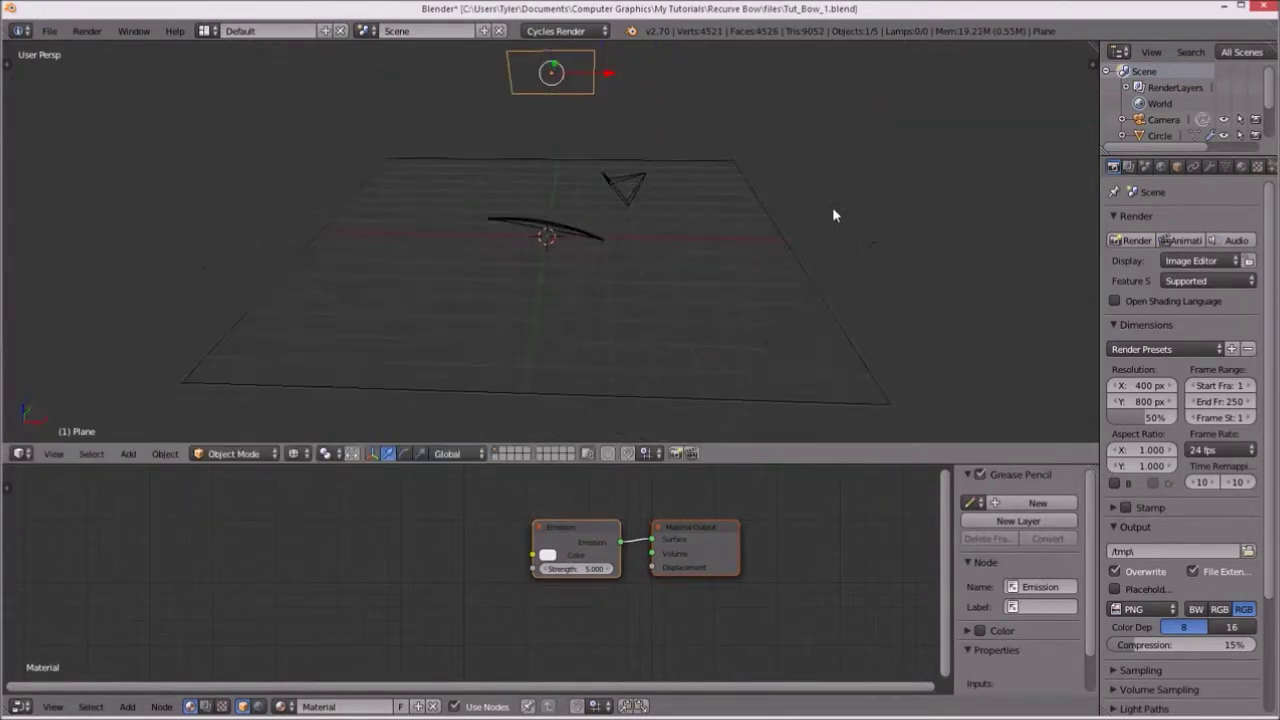
{"action": "key", "text": "KP_3"}
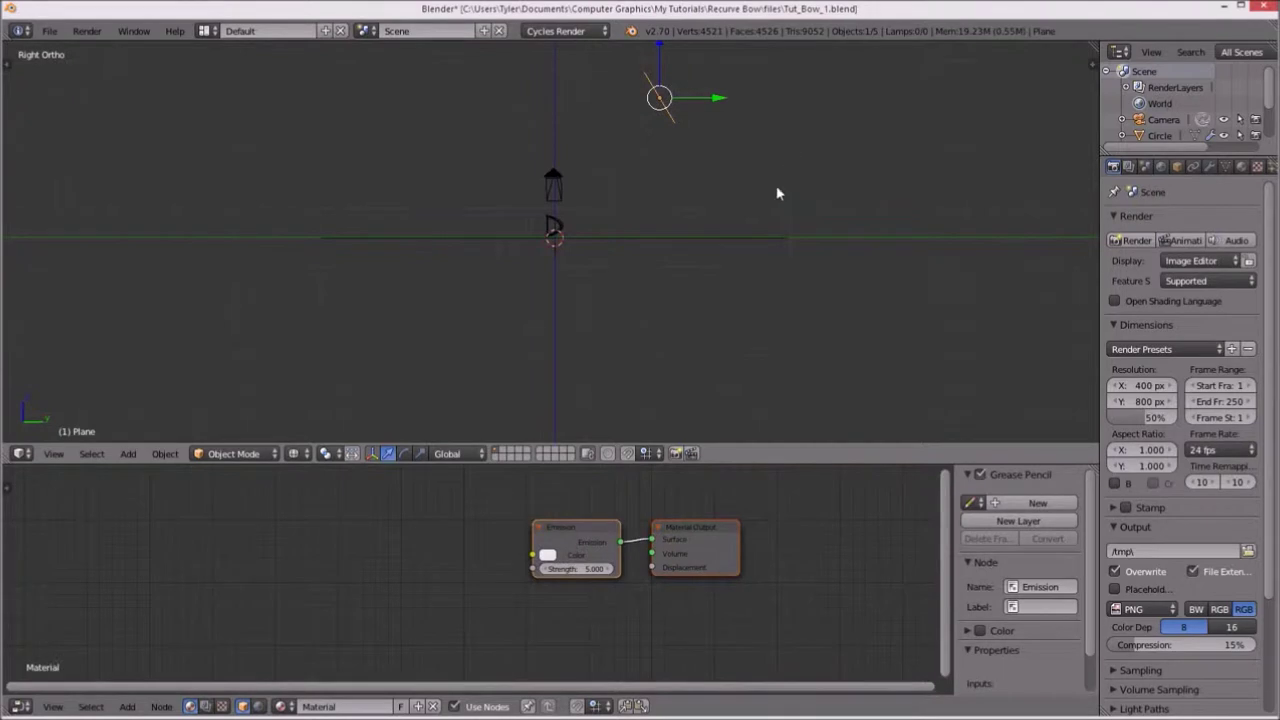
{"action": "key", "text": "g"}
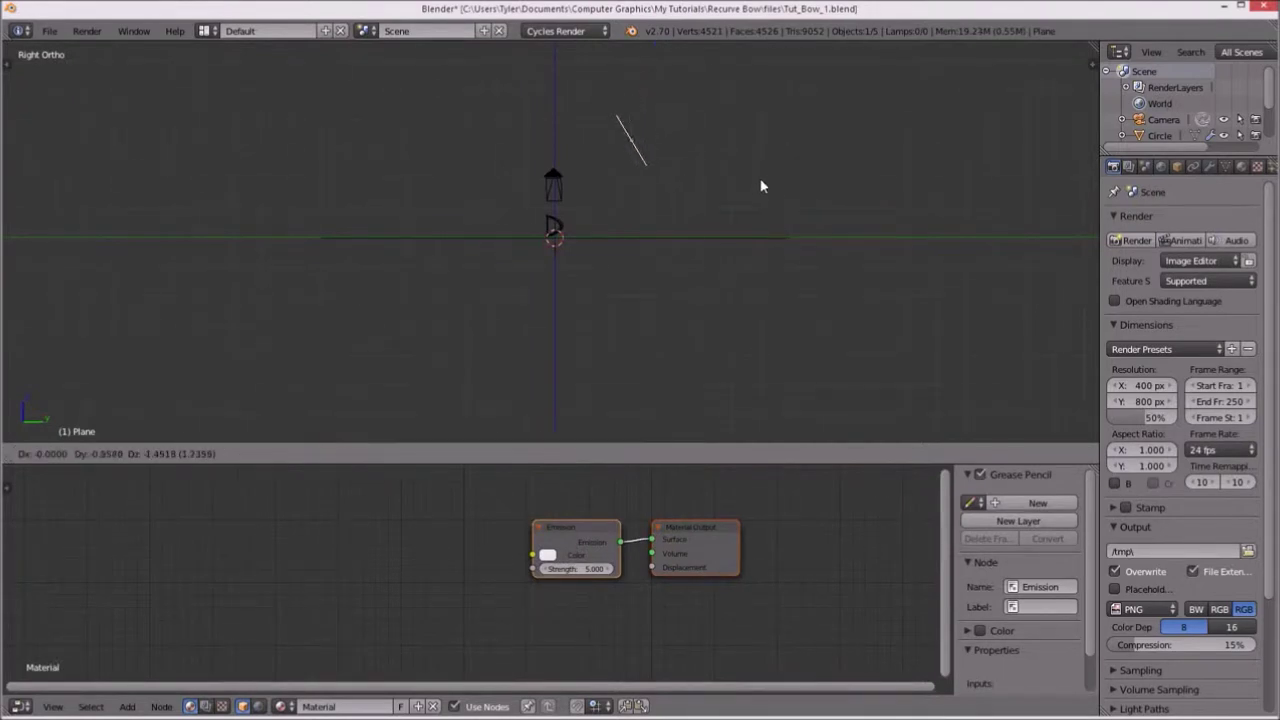
{"action": "left_click", "coordinate": [737, 213]}
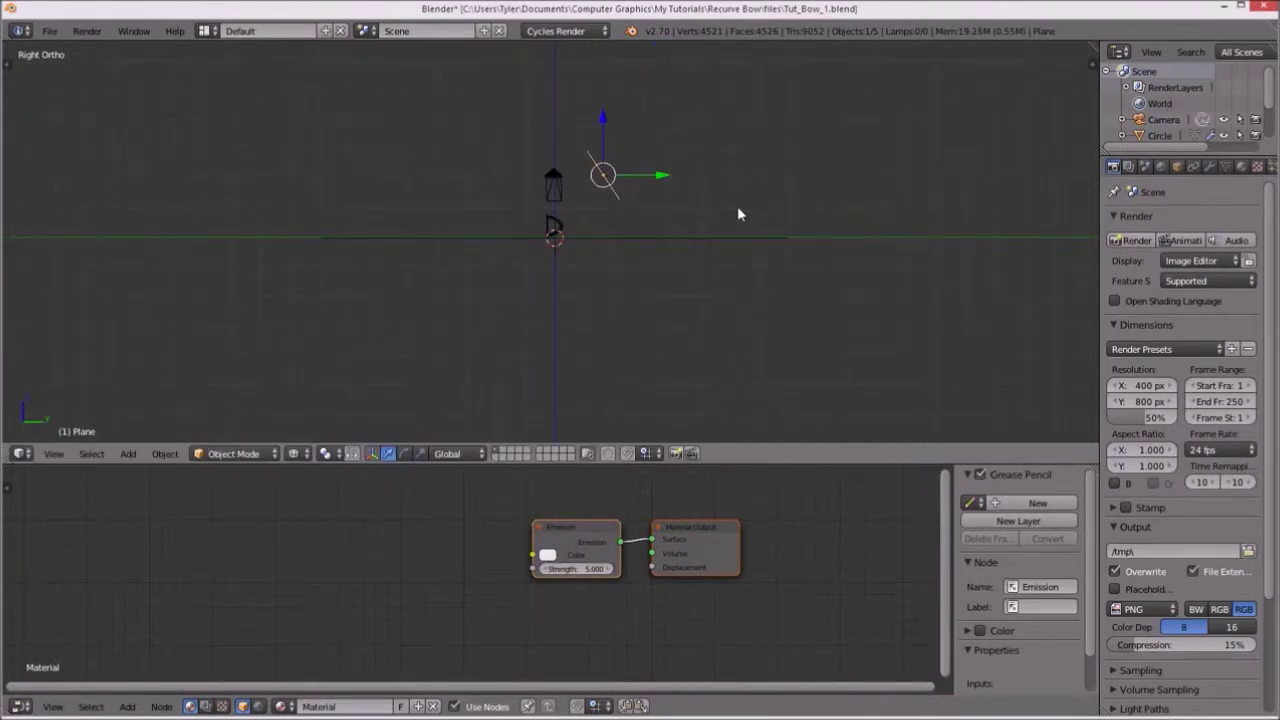
Duplicate the light plane, tilt the copy, and place it above the bow.
{"action": "key", "text": "shift+d"}
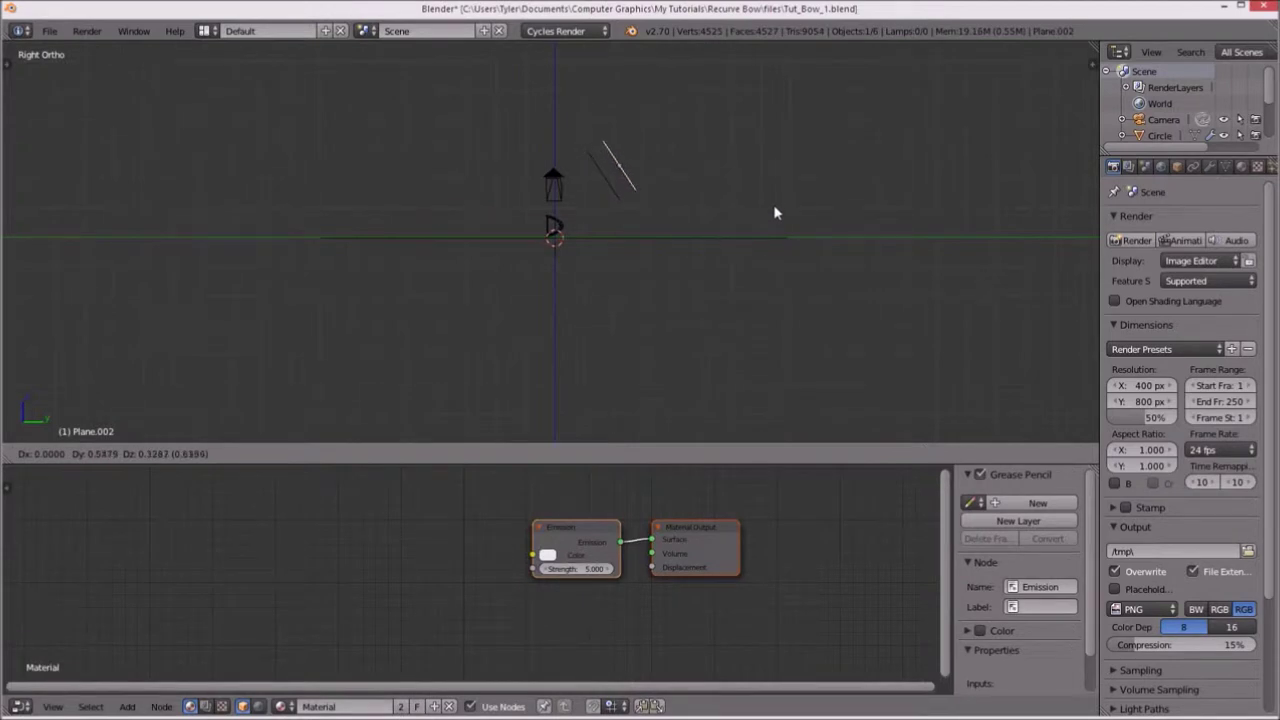
{"action": "left_click", "coordinate": [768, 207]}
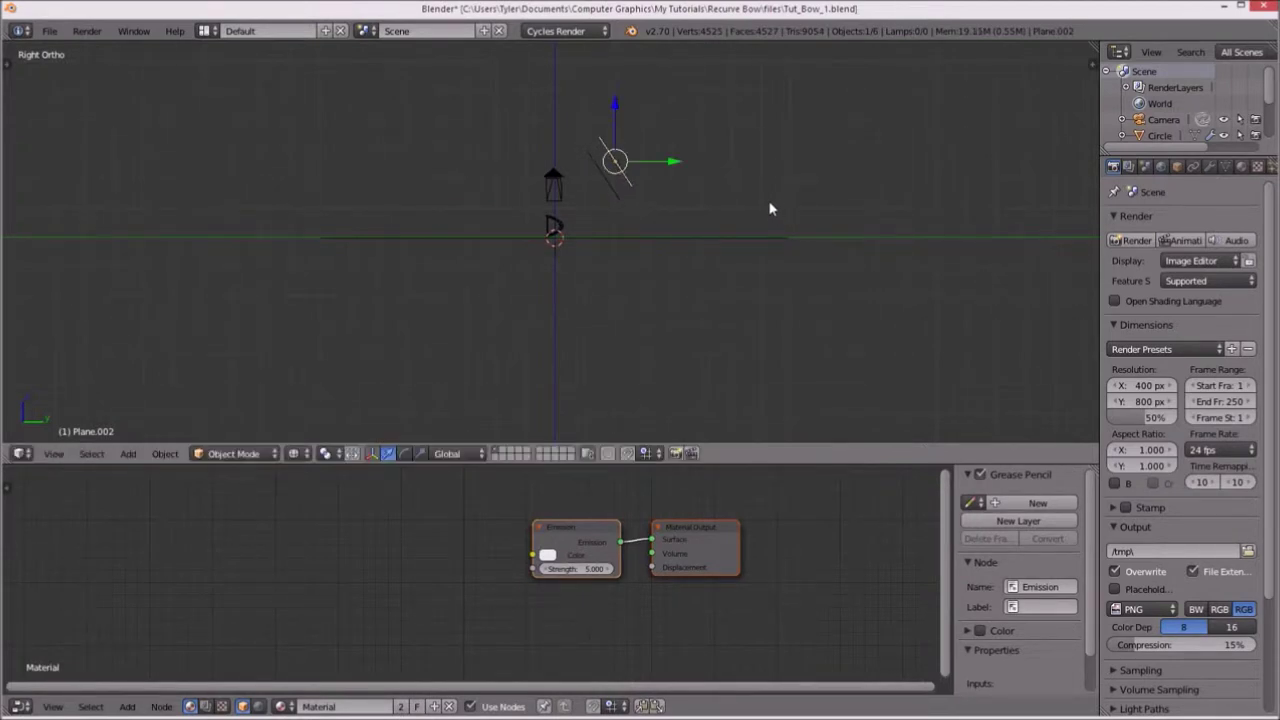
{"action": "key", "text": "r"}
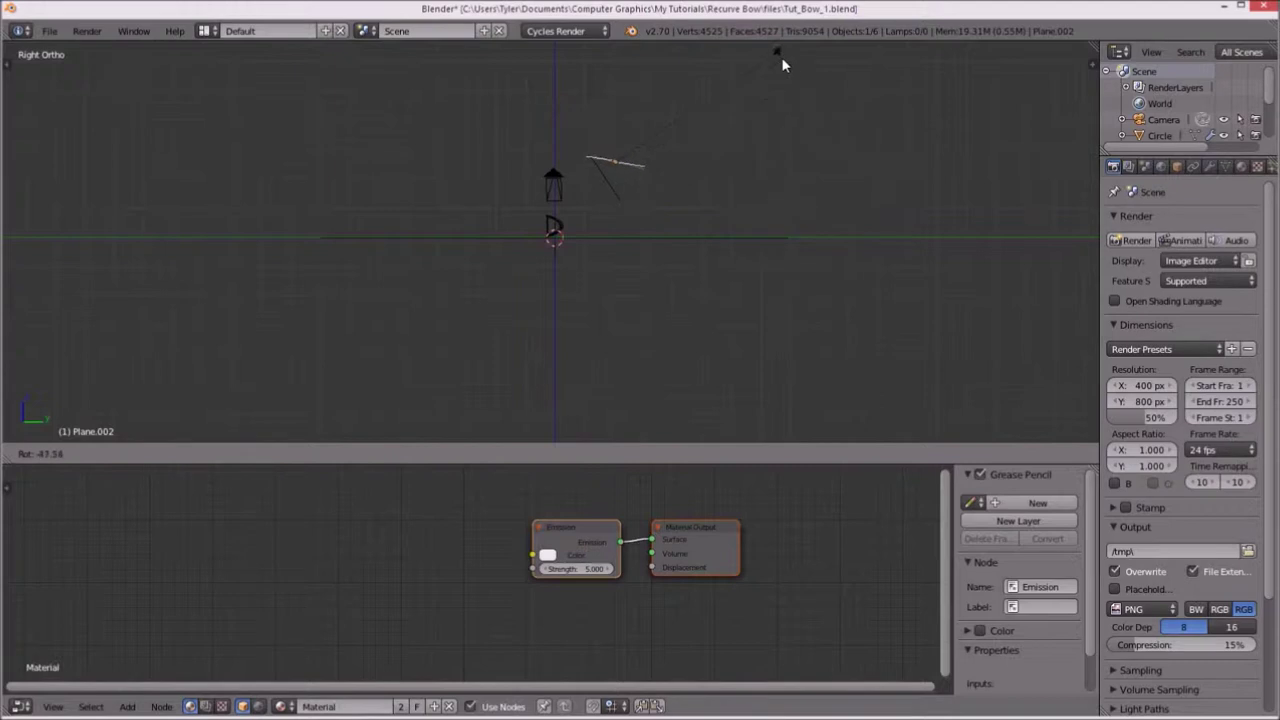
{"action": "left_click", "coordinate": [768, 425]}
{"action": "key", "text": "g"}
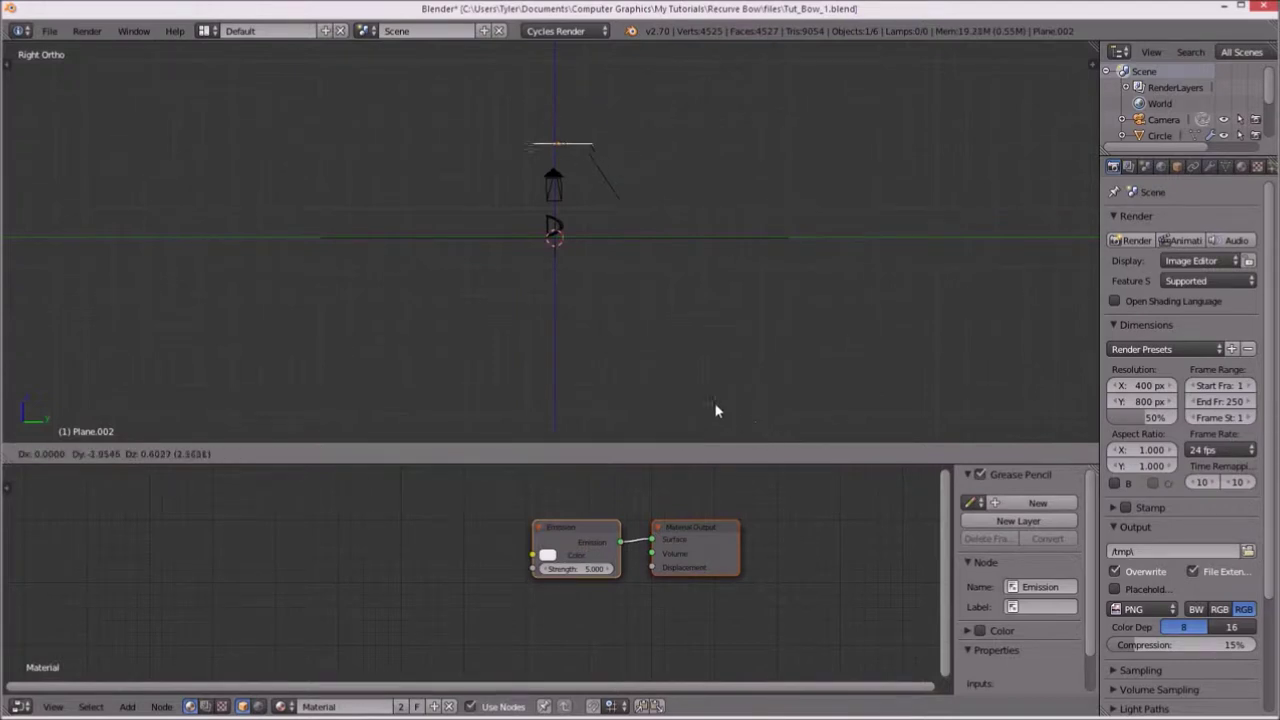
{"action": "left_click", "coordinate": [706, 396]}
{"action": "mouse_move", "coordinate": [705, 396]}
{"action": "middle_mouse_down"}
{"action": "mouse_move", "coordinate": [860, 51]}
{"action": "mouse_move", "coordinate": [630, 157]}
{"action": "middle_mouse_up"}
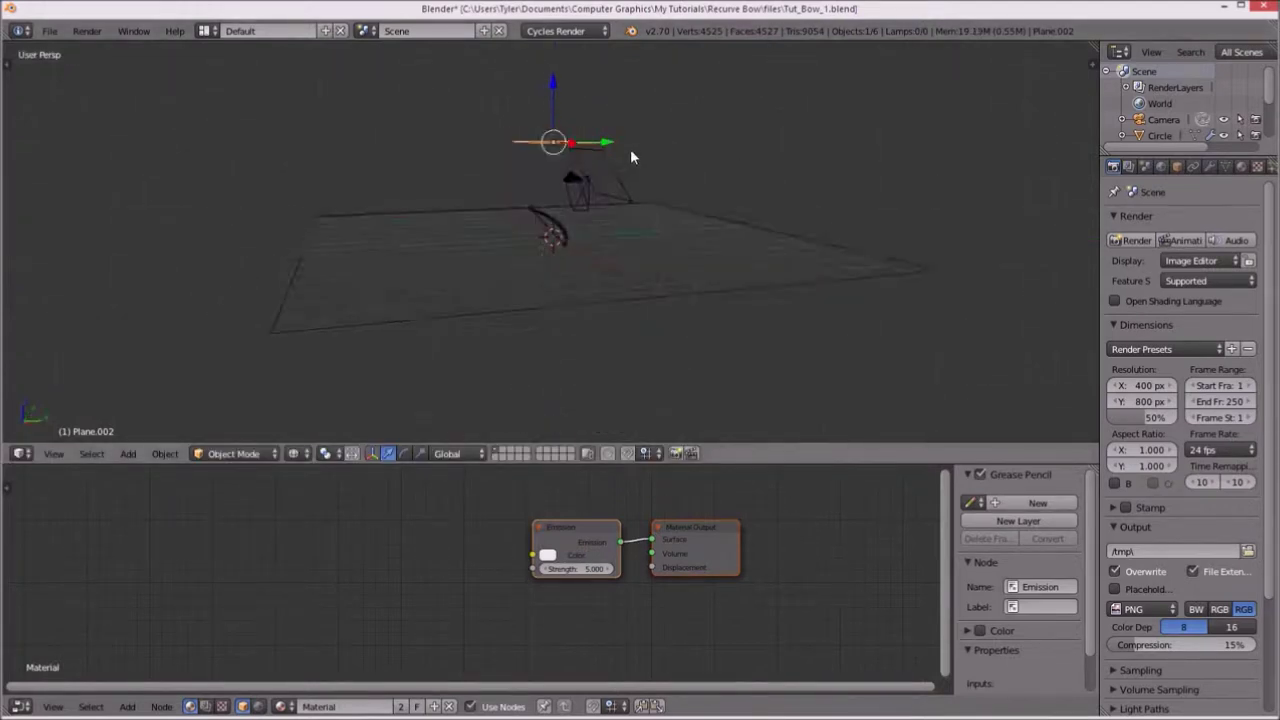
{"action": "key", "text": "KP_0"}
{"action": "scroll", "coordinate": [667, 202], "scroll_direction": "up", "scroll_amount": 2}
{"action": "scroll", "coordinate": [571, 186], "scroll_direction": "down", "scroll_amount": 2}
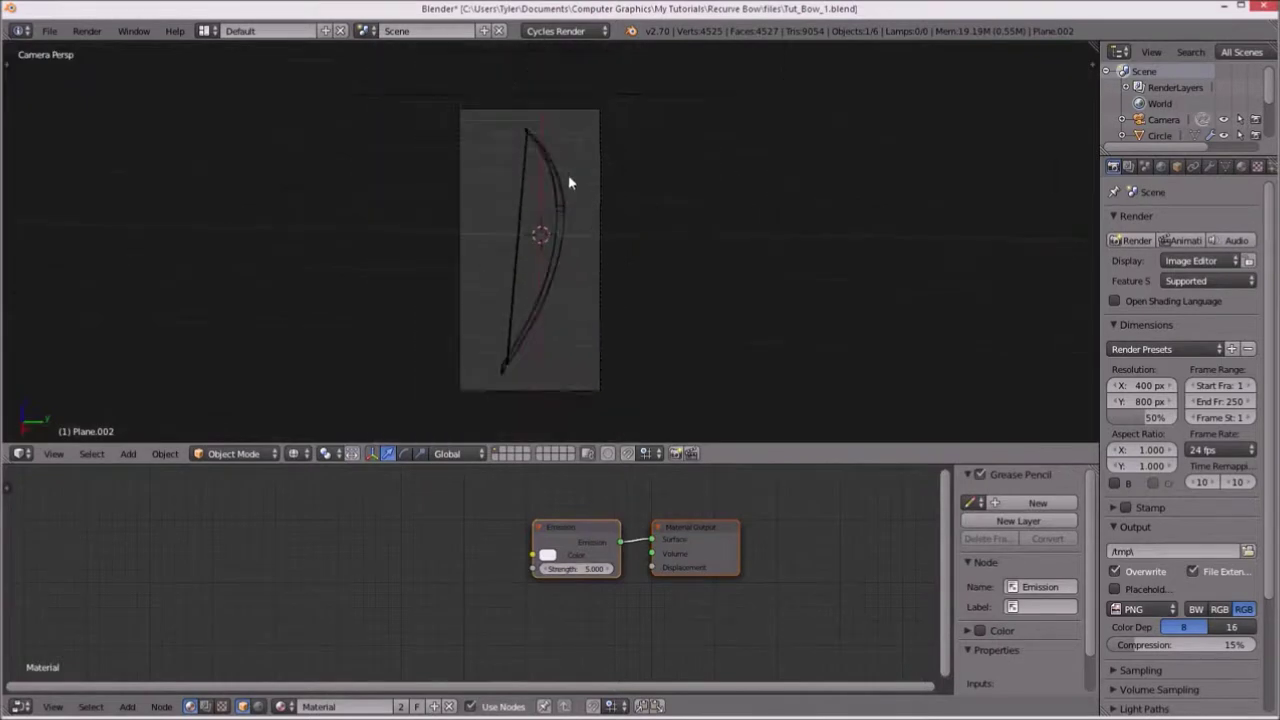
{"action": "scroll", "coordinate": [431, 172], "scroll_direction": "up", "scroll_amount": 3}
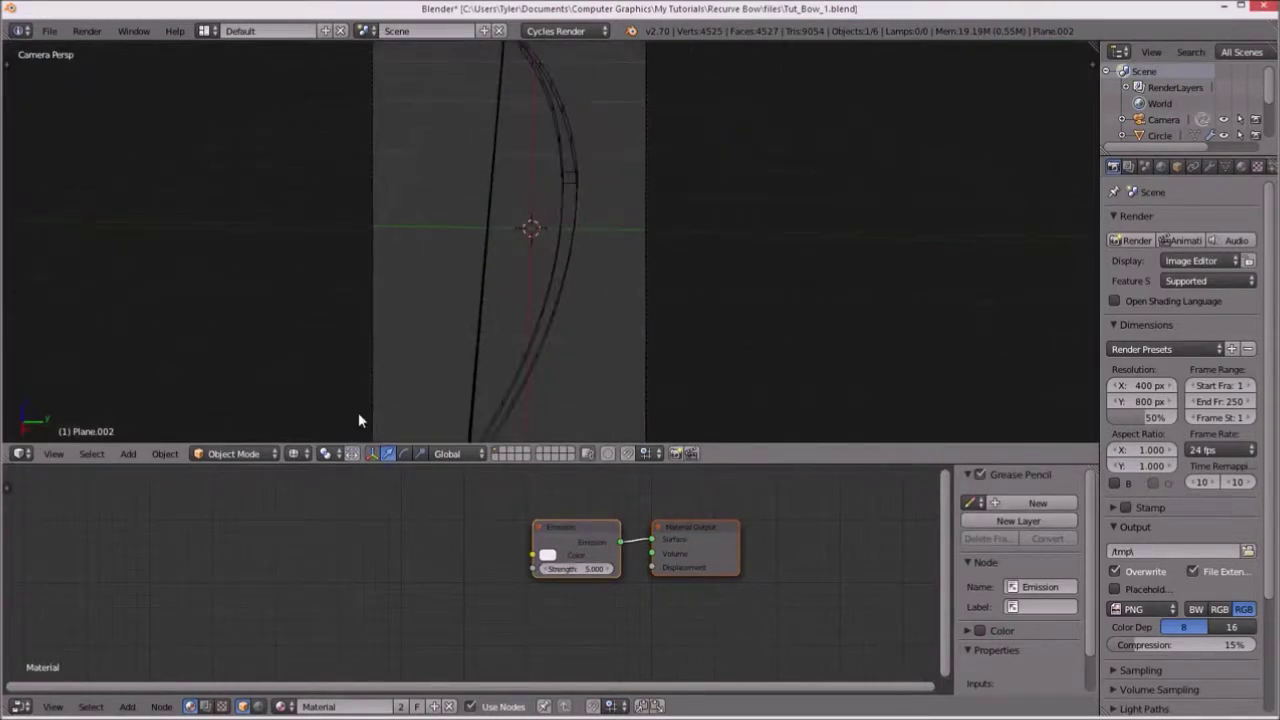
Draw a render border around the middle of the bow.
{"action": "left_click", "coordinate": [296, 453]}
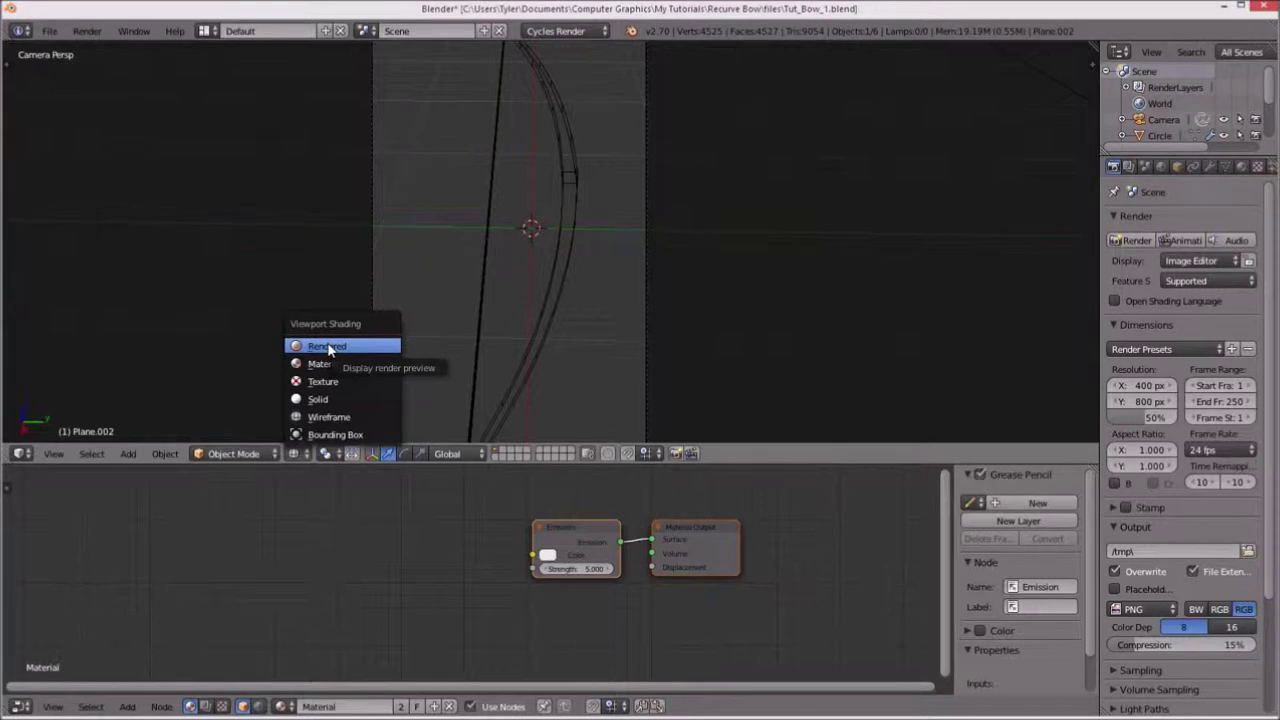
{"action": "left_click", "coordinate": [328, 346]}
{"action": "scroll", "coordinate": [514, 286], "scroll_direction": "down", "scroll_amount": 2}
{"action": "scroll", "coordinate": [517, 286], "scroll_direction": "up", "scroll_amount": 2}
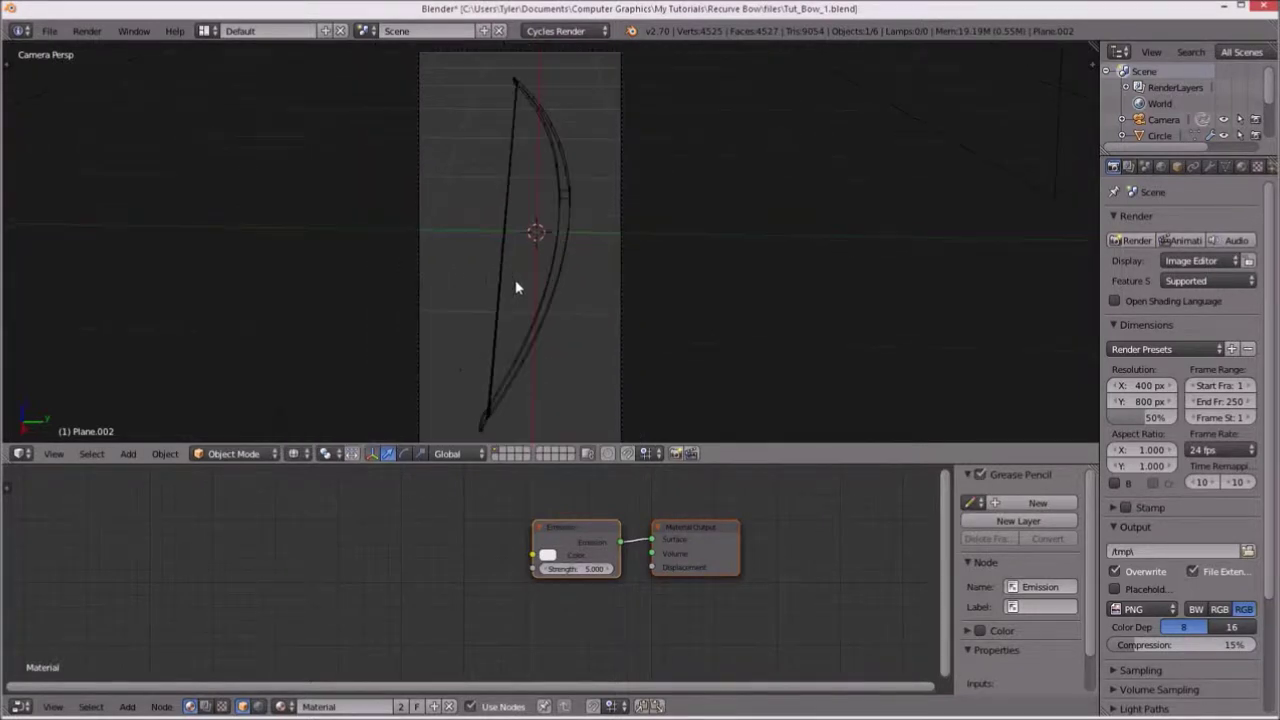
{"action": "key", "text": "ctrl+b"}
{"action": "left_click_drag", "start_coordinate": [437, 190], "coordinate": [616, 315]}
Preview the bordered region in Rendered shading, then return to Solid.
{"action": "left_click", "coordinate": [296, 453]}
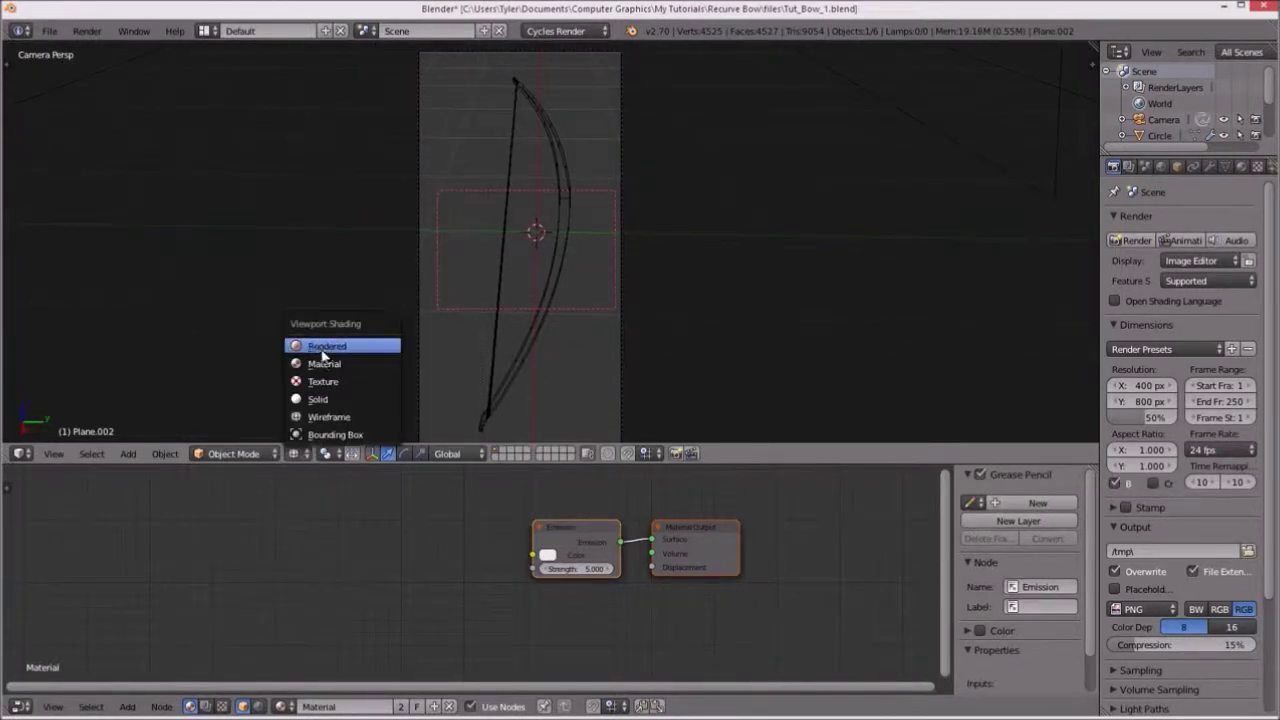
{"action": "left_click", "coordinate": [318, 347]}
{"action": "scroll", "coordinate": [533, 310], "scroll_direction": "up", "scroll_amount": 2}
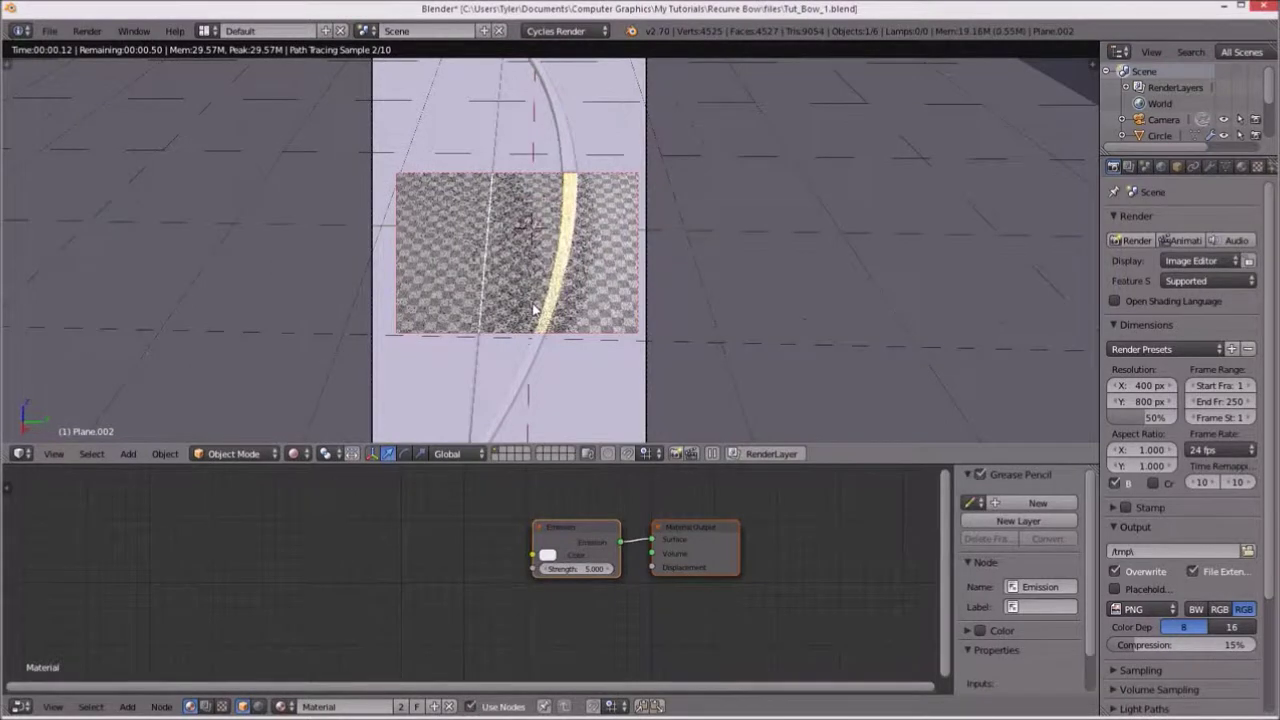
{"action": "scroll", "coordinate": [808, 277], "scroll_direction": "down", "scroll_amount": 5}
{"action": "left_click", "coordinate": [307, 458]}
{"action": "left_click", "coordinate": [318, 412]}
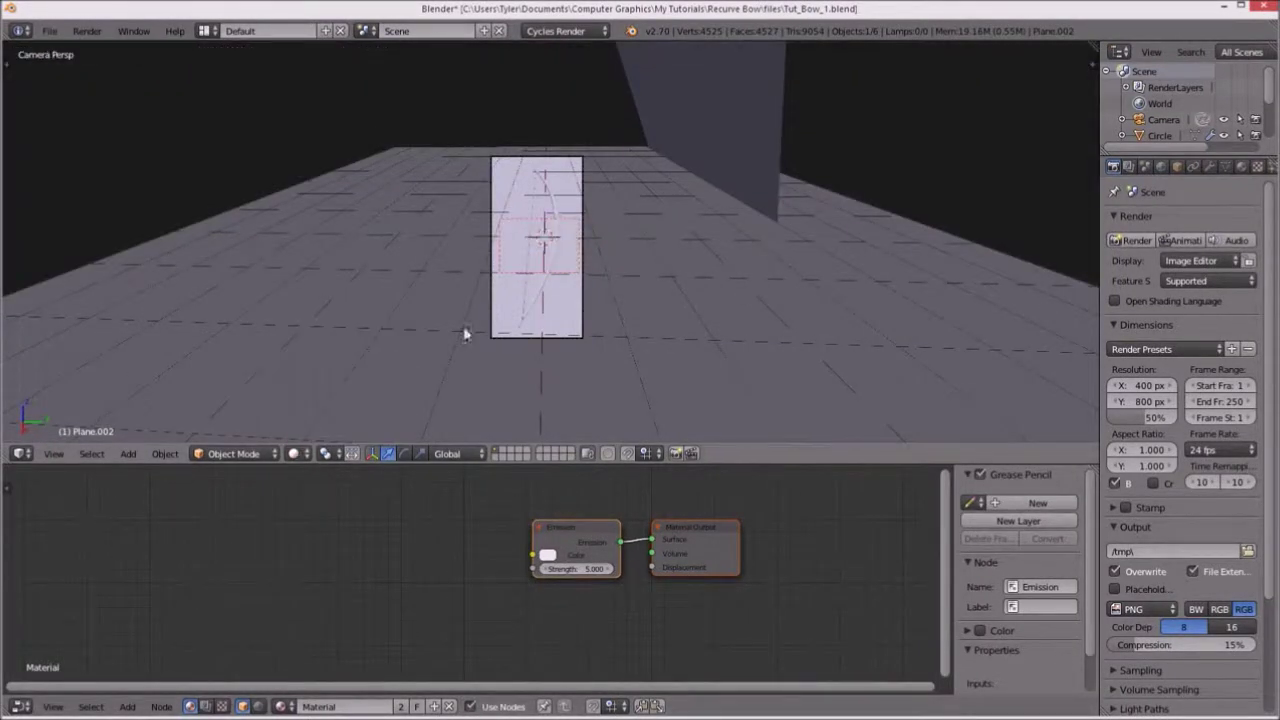
Duplicate the light plane as Plane.002 and position it in side view.
{"action": "right_click", "coordinate": [729, 171]}
{"action": "middle_click_drag", "start_coordinate": [655, 193], "coordinate": [732, 133]}
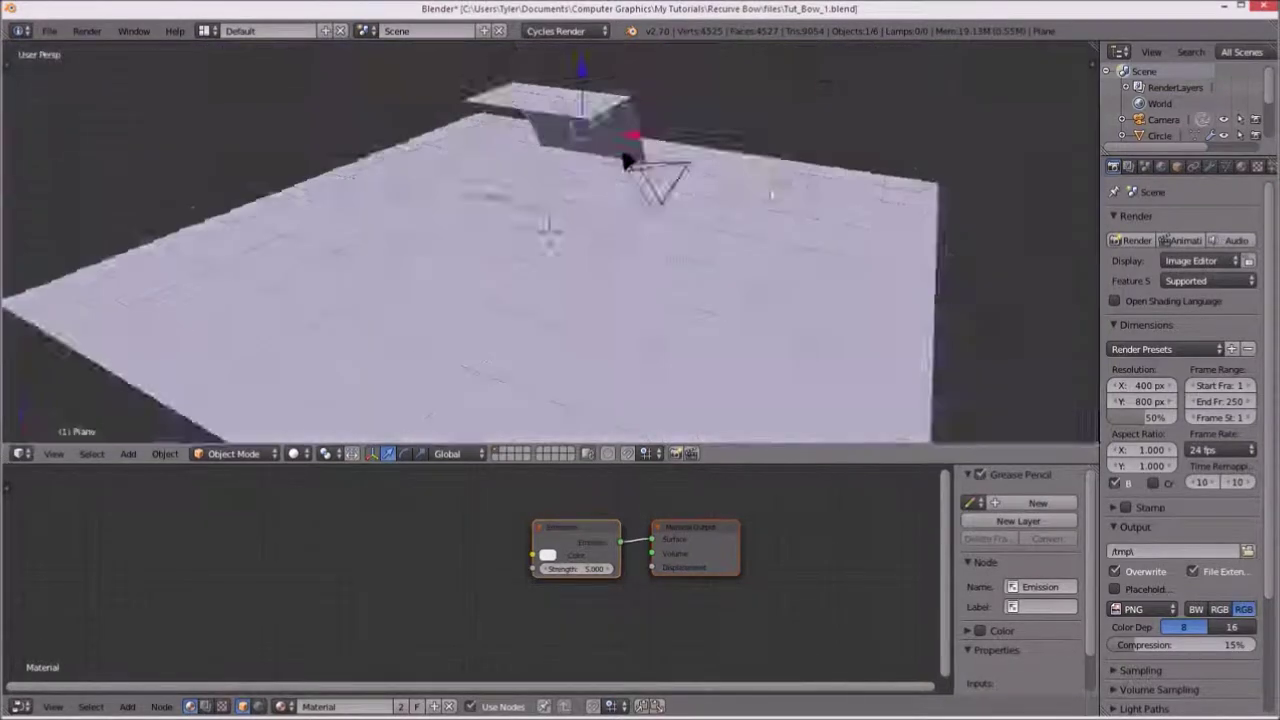
{"action": "key", "text": "KP_3"}
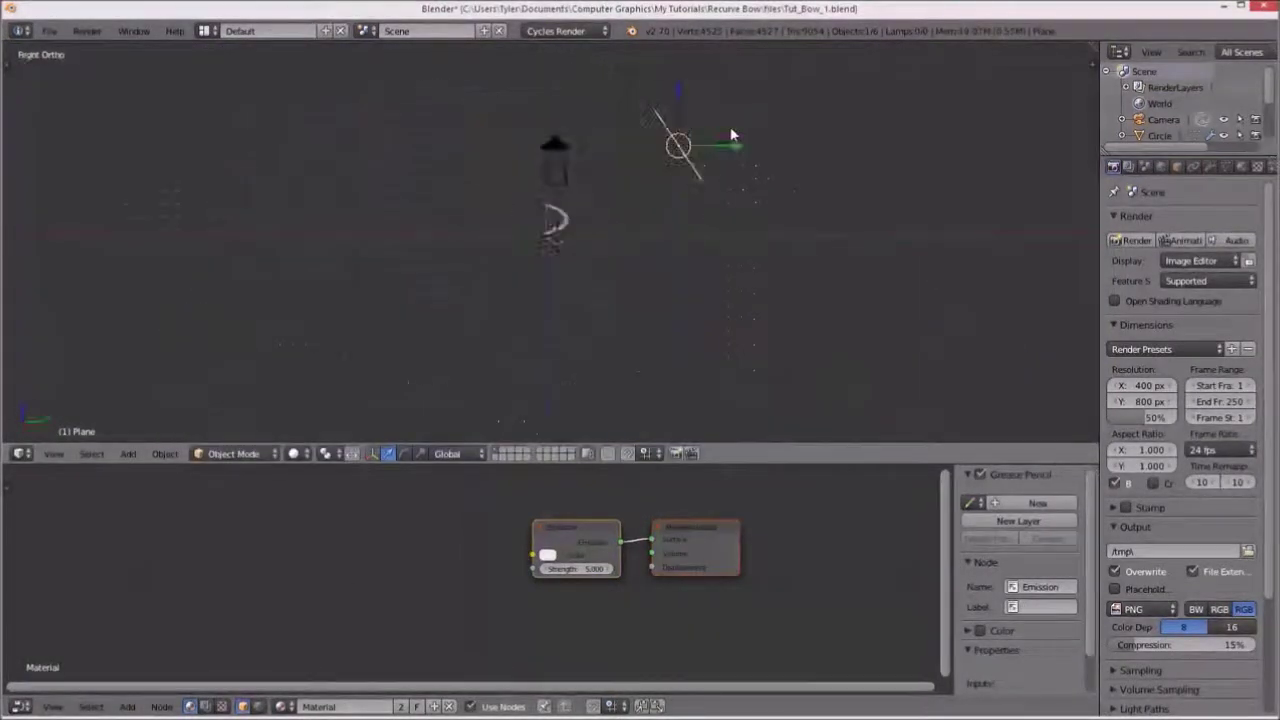
{"action": "key", "text": "shift+d"}
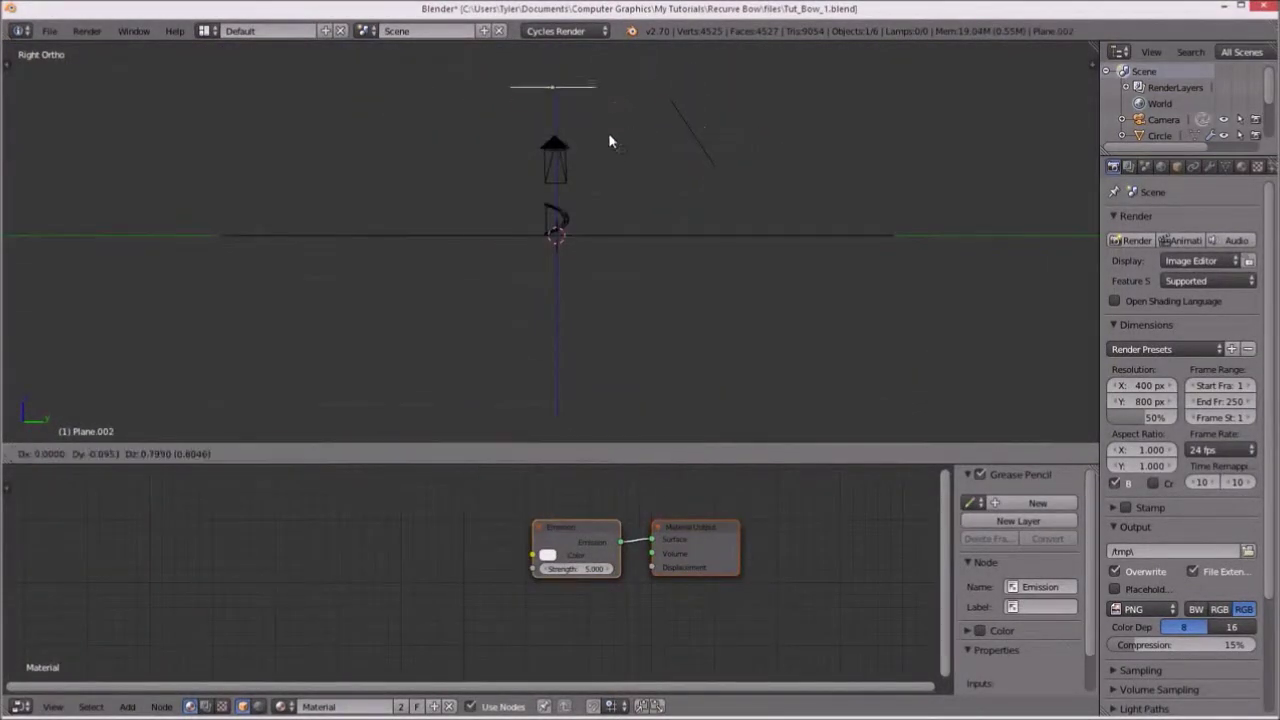
{"action": "left_click", "coordinate": [609, 91]}
{"action": "key", "text": "KP_0"}
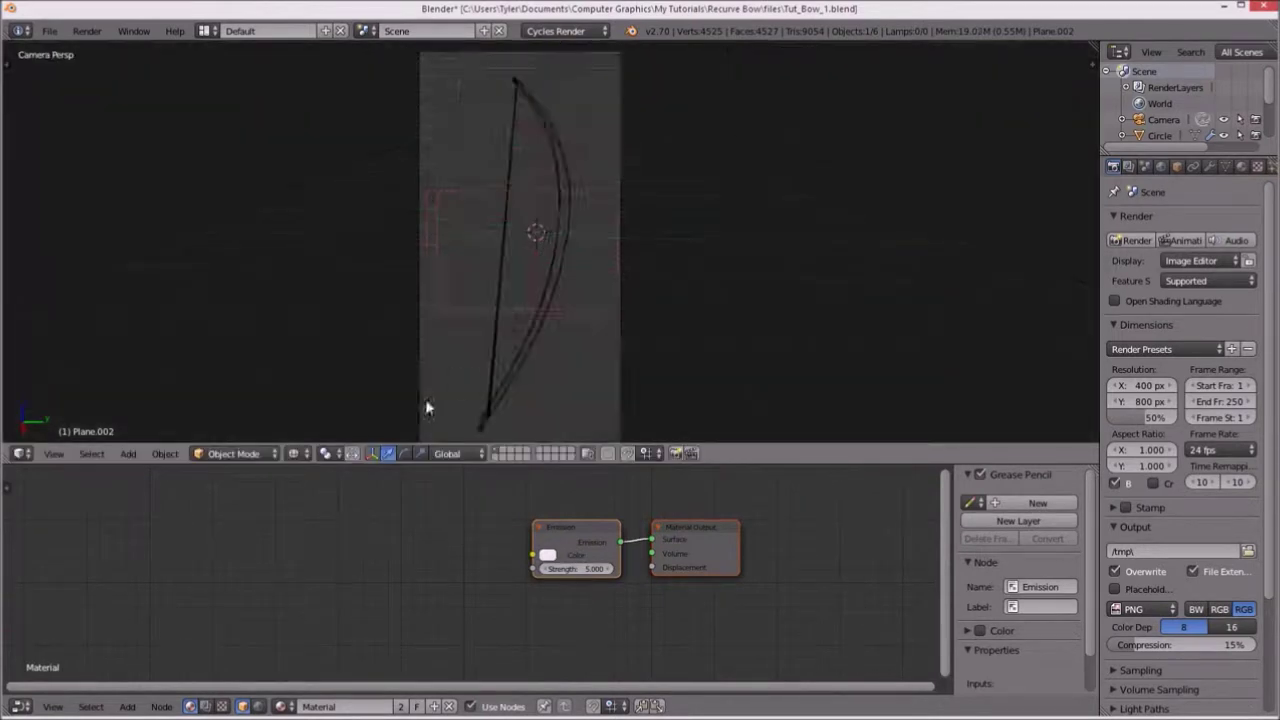
Check the camera view in Rendered shading, then turn the preview off.
{"action": "left_click", "coordinate": [297, 453]}
{"action": "left_click", "coordinate": [333, 346]}
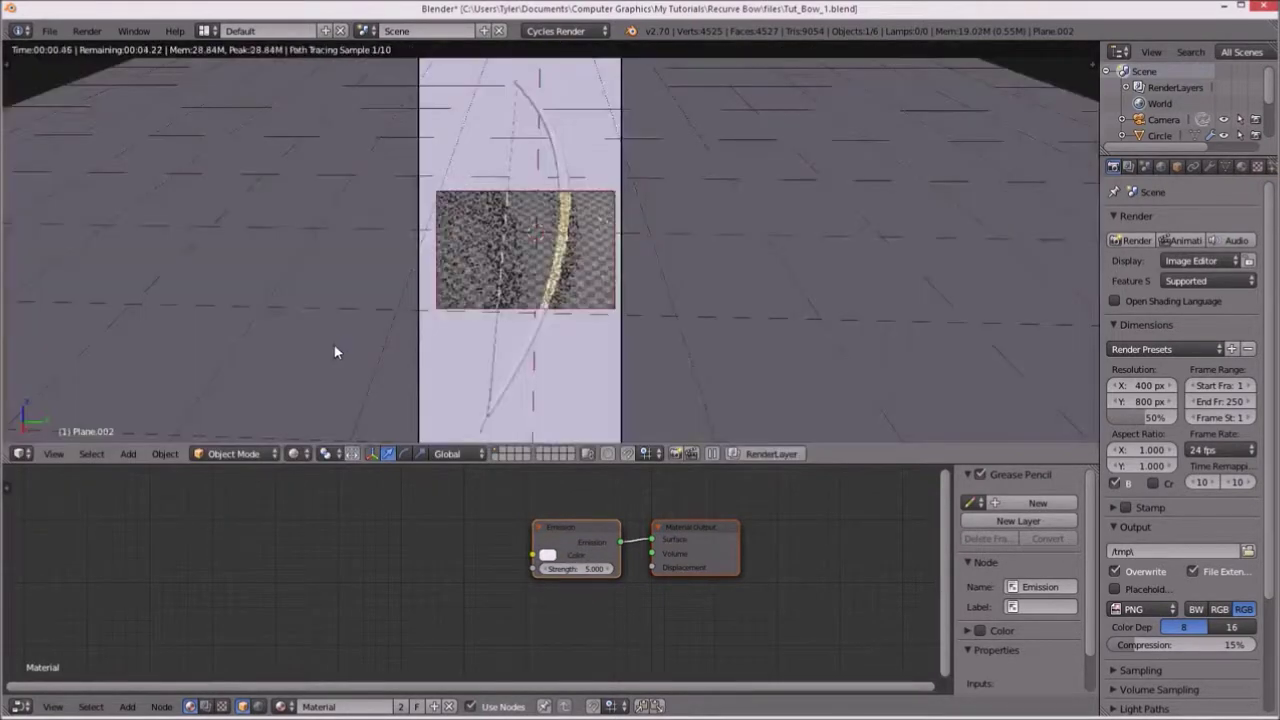
{"action": "left_click", "coordinate": [297, 453]}
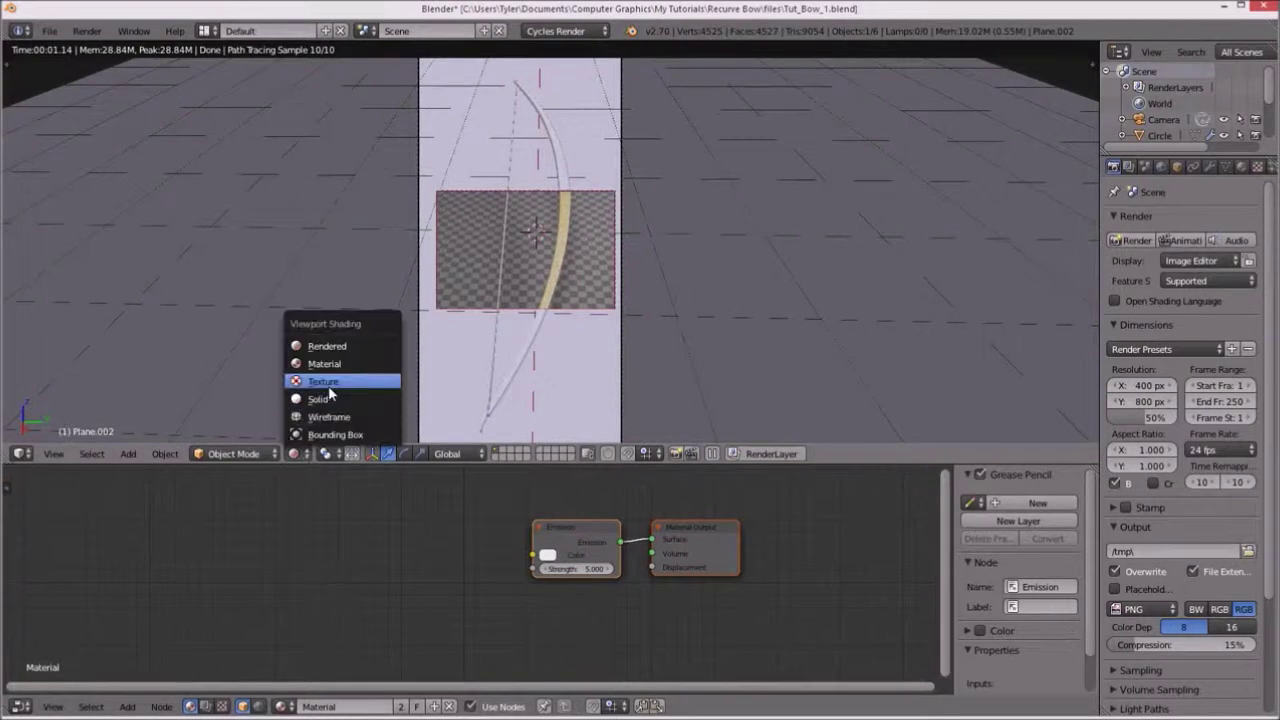
{"action": "left_click", "coordinate": [323, 397]}
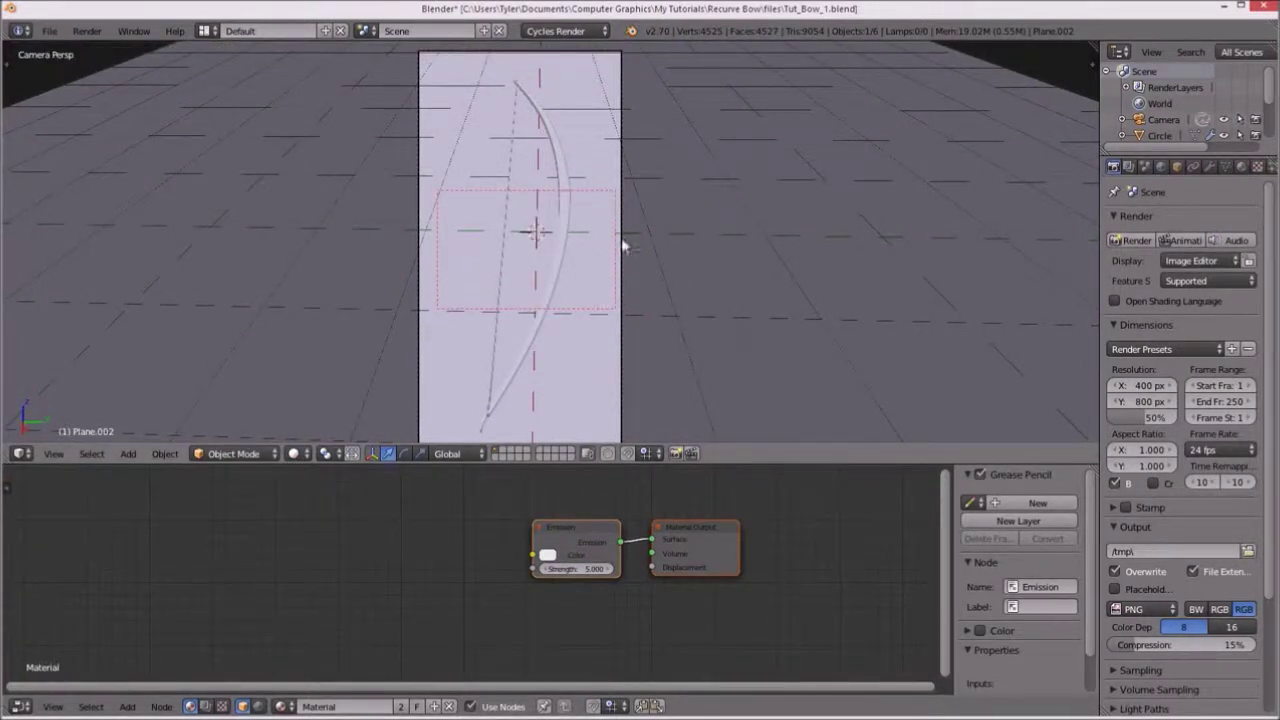
{"action": "left_click", "coordinate": [296, 453]}
{"action": "left_click", "coordinate": [318, 346]}
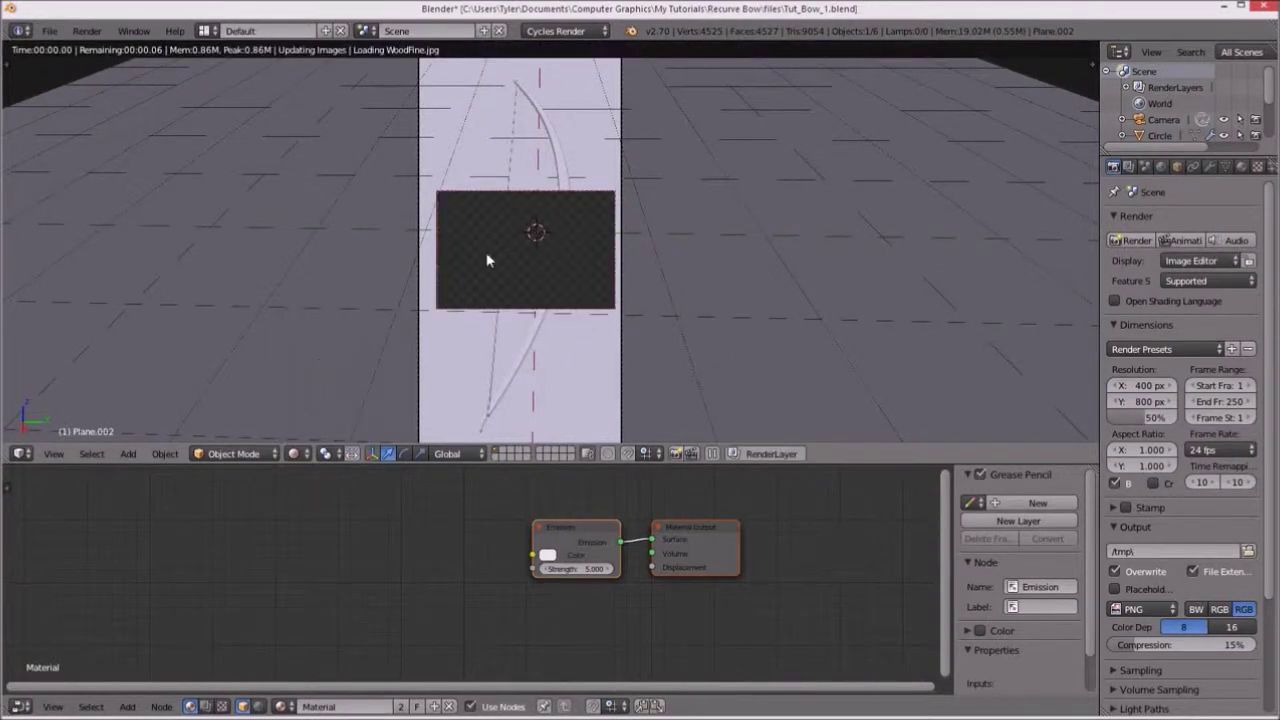
{"action": "scroll", "coordinate": [476, 372], "scroll_direction": "up", "scroll_amount": 3}
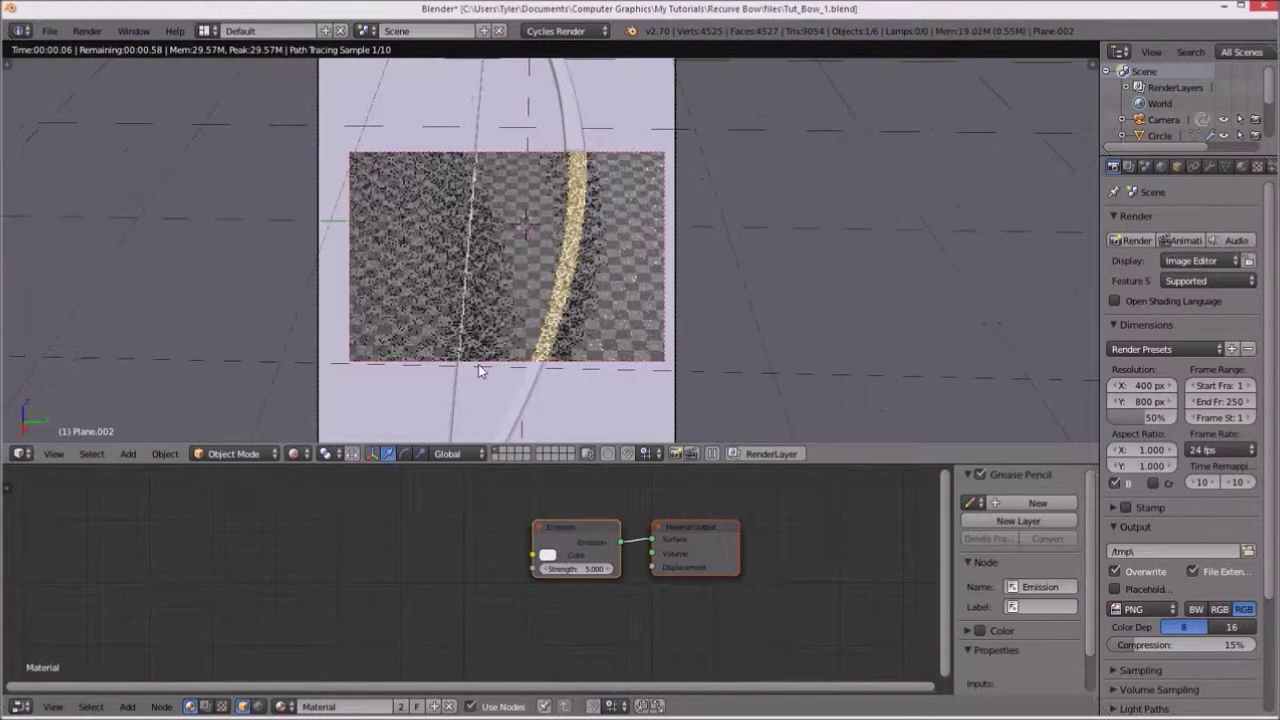
{"action": "scroll", "coordinate": [478, 370], "scroll_direction": "down", "scroll_amount": 3}
{"action": "left_click", "coordinate": [296, 453]}
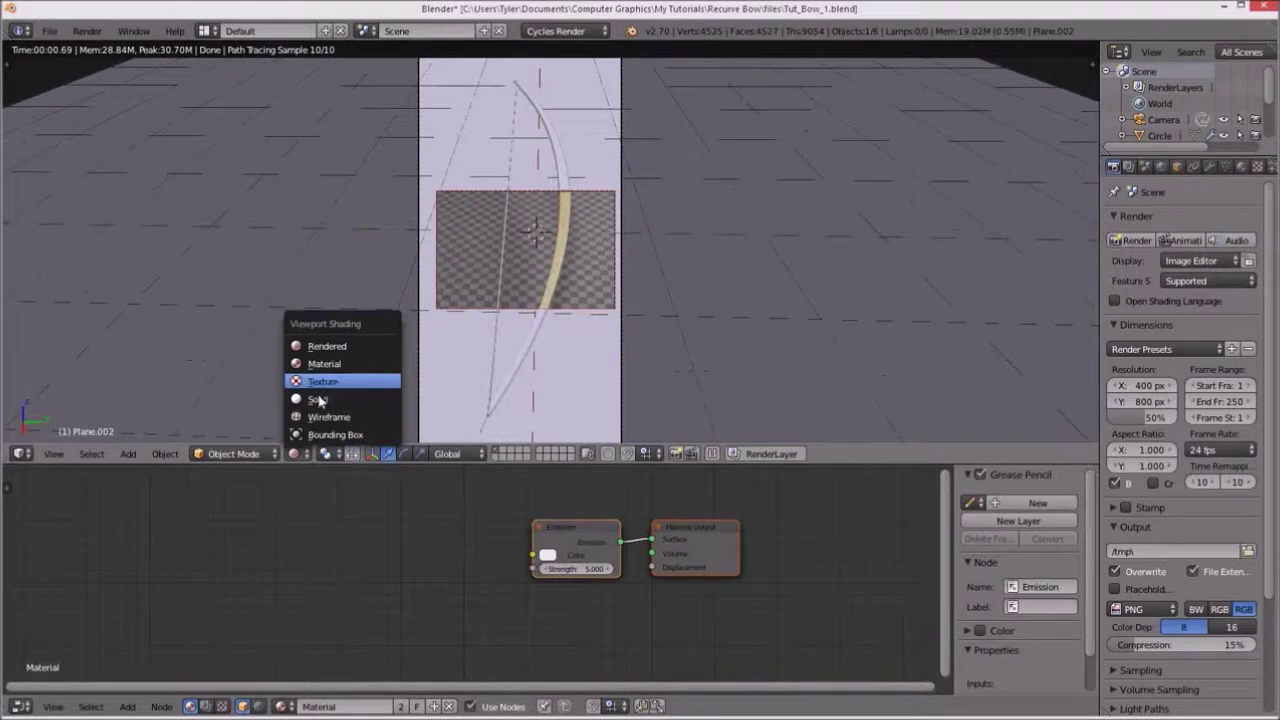
{"action": "left_click", "coordinate": [314, 400]}
{"action": "left_click", "coordinate": [293, 453]}
{"action": "left_click", "coordinate": [314, 416]}
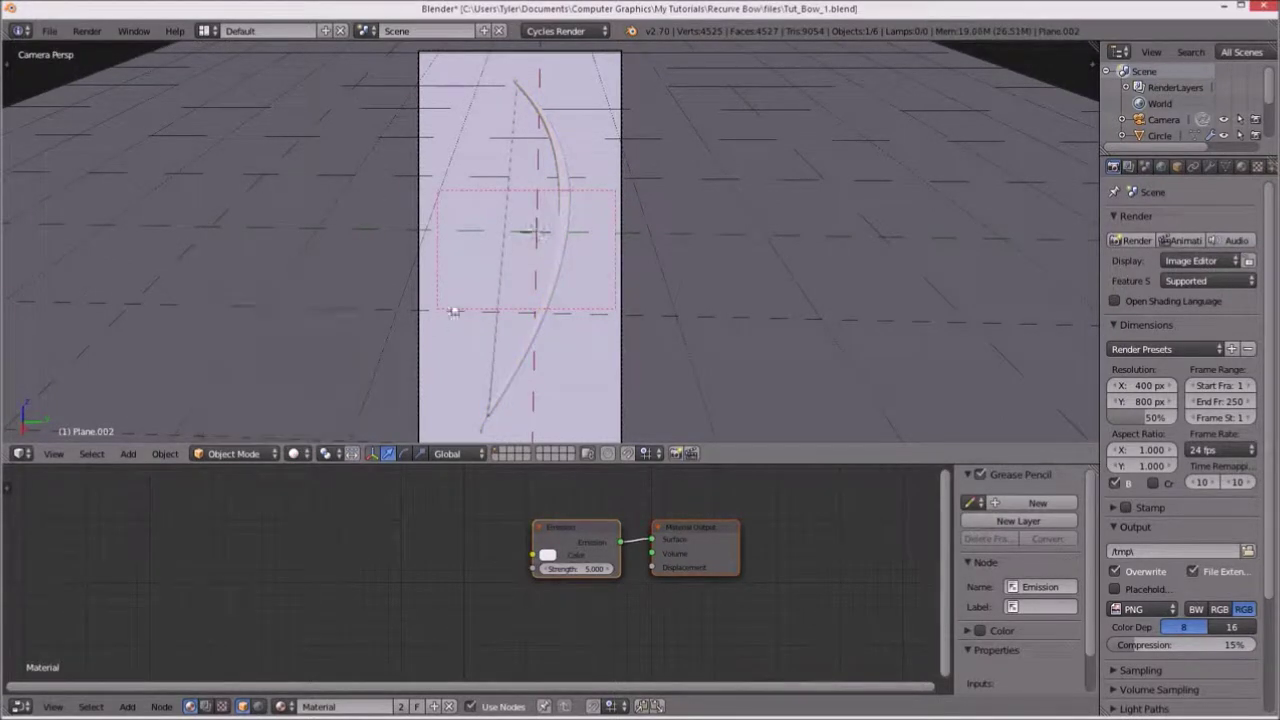
Give the selected bow part a new material with a Mix Shader surface.
{"action": "right_click", "coordinate": [497, 283]}
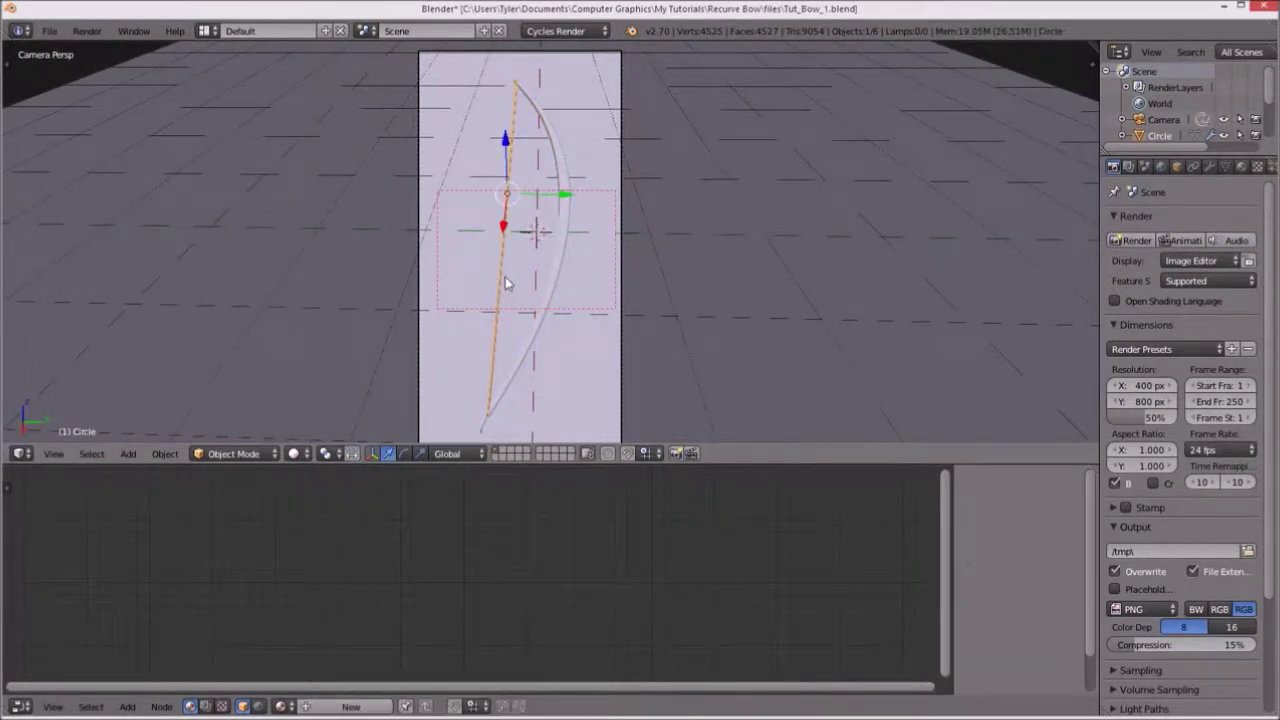
{"action": "left_click", "coordinate": [1242, 168]}
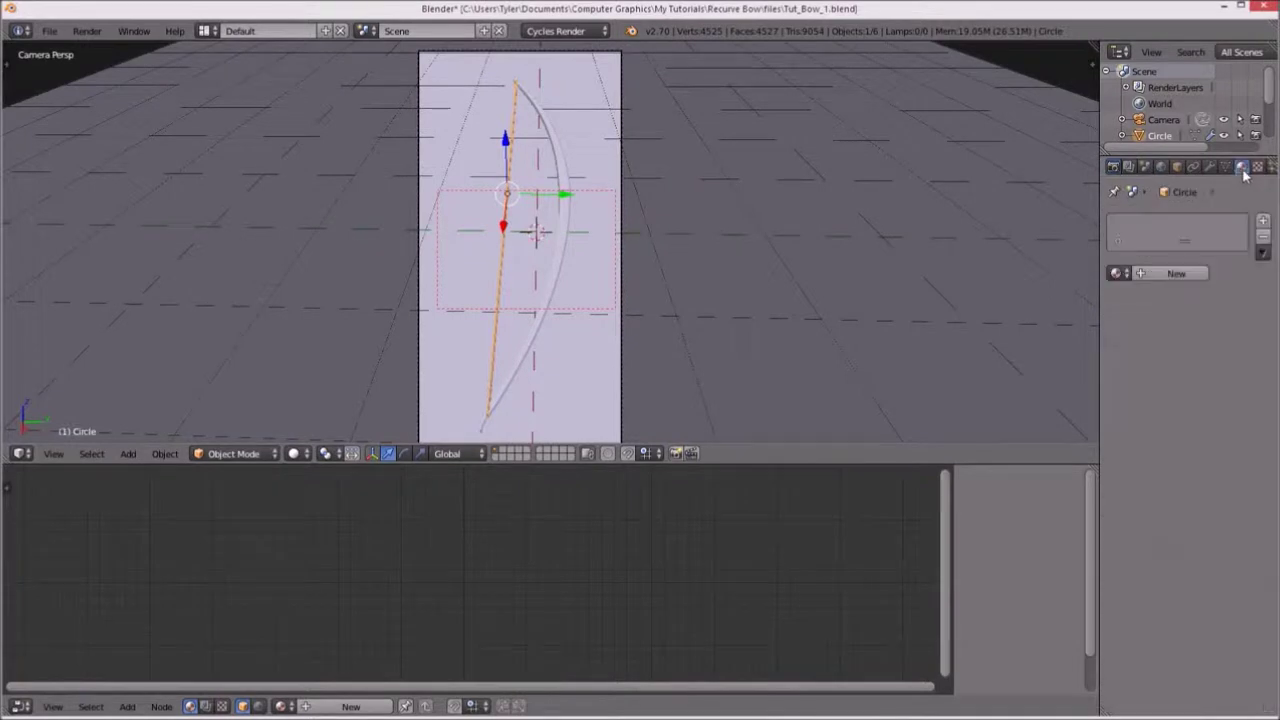
{"action": "left_click", "coordinate": [1167, 273]}
{"action": "left_click", "coordinate": [1233, 360]}
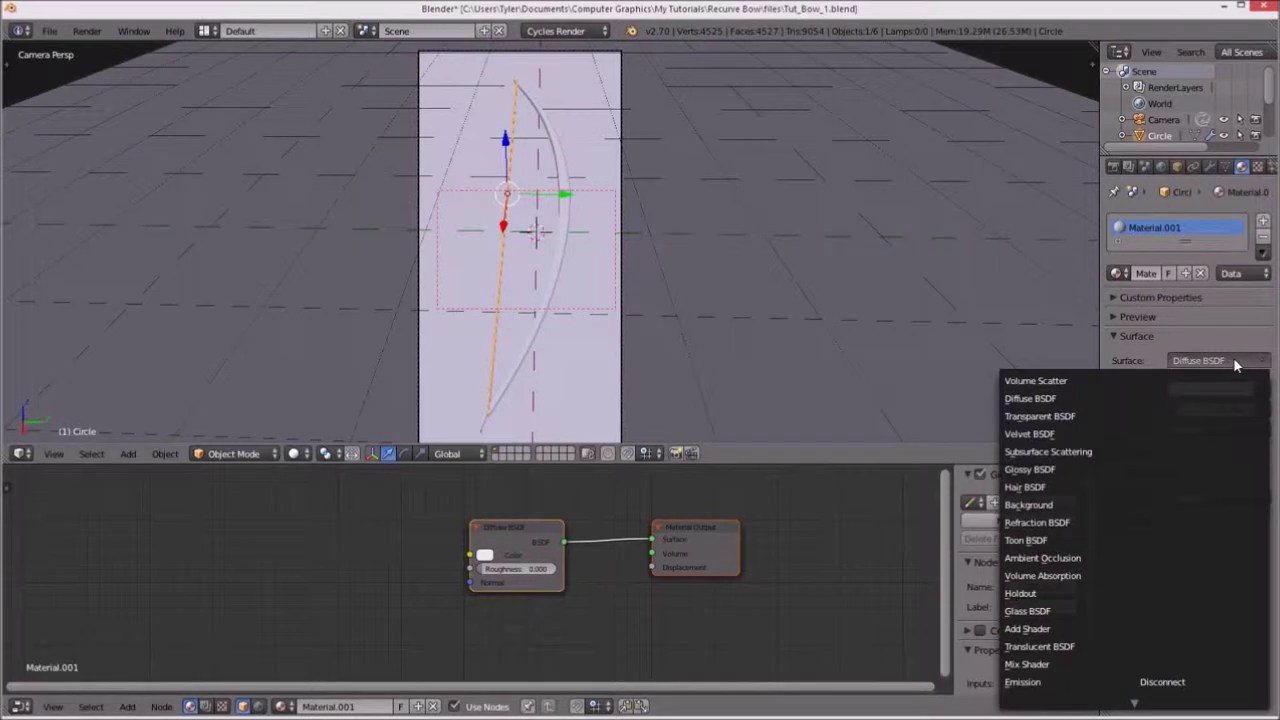
{"action": "left_click", "coordinate": [1213, 368]}
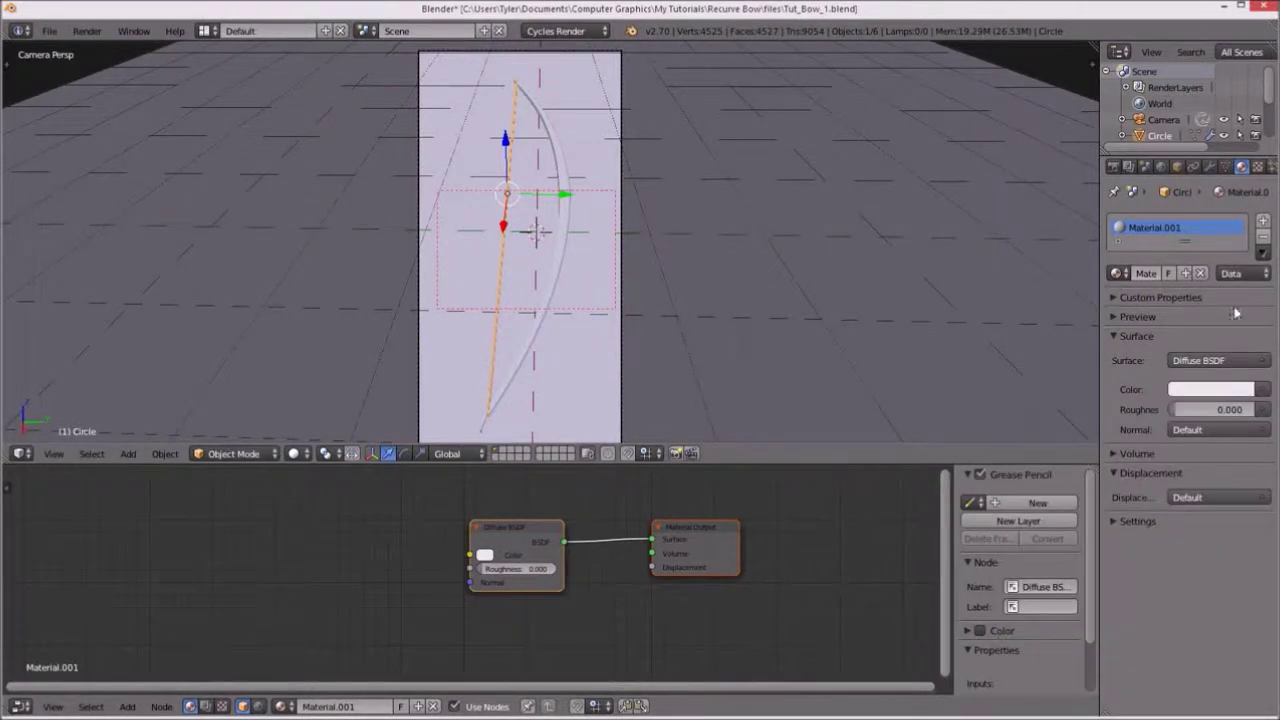
{"action": "left_click", "coordinate": [1026, 664]}
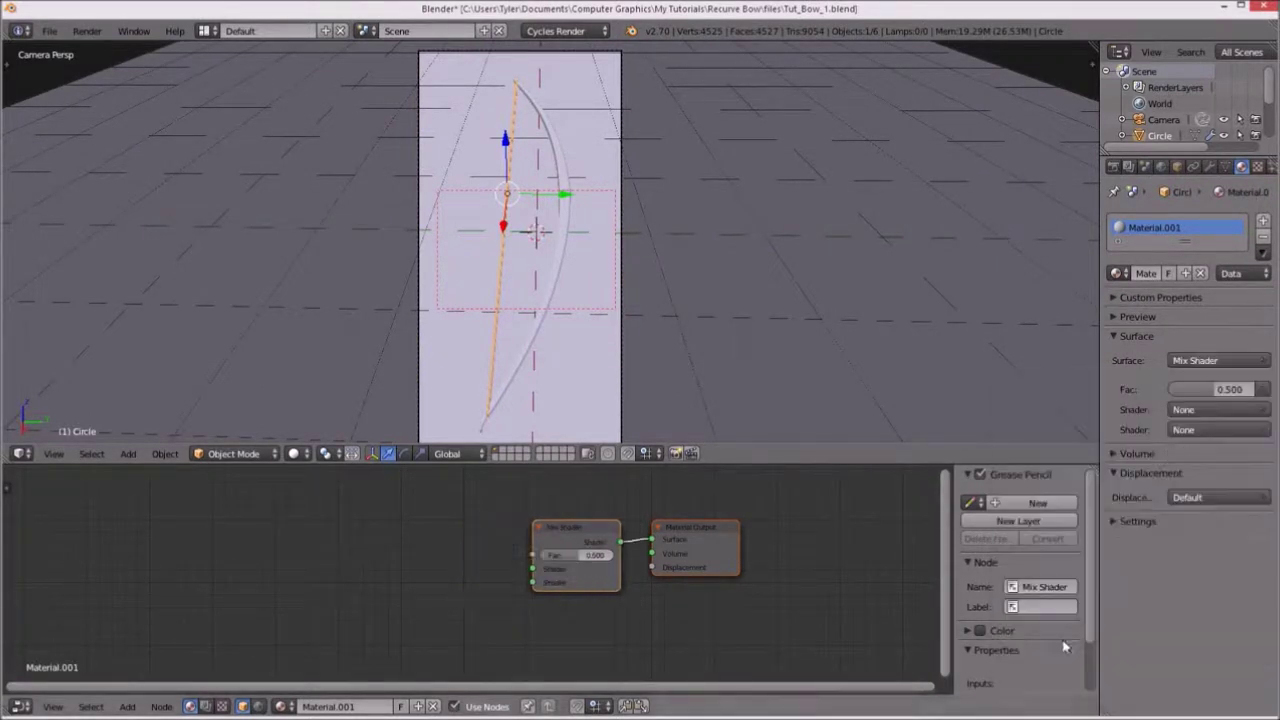
Feed Diffuse BSDF and Glossy BSDF into the mix at factor 0.200.
{"action": "left_click", "coordinate": [1200, 410]}
{"action": "left_click", "coordinate": [1166, 373]}
{"action": "left_click", "coordinate": [1195, 490]}
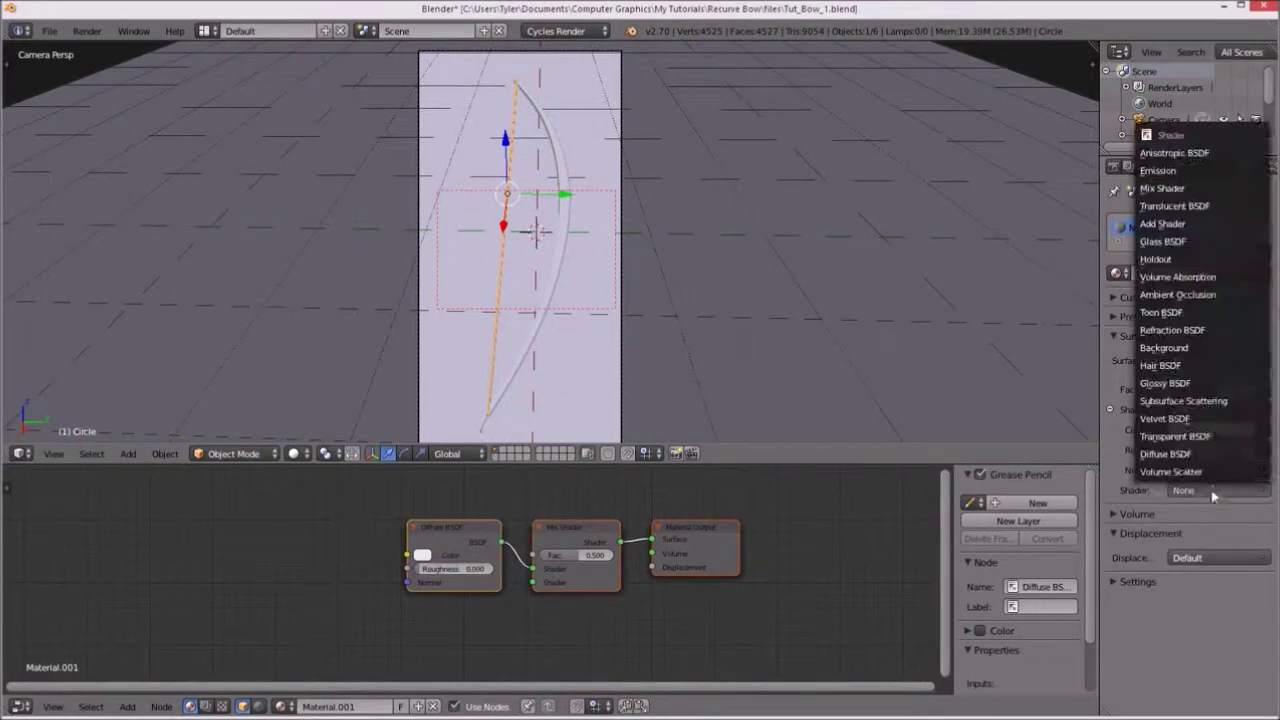
{"action": "left_click", "coordinate": [1170, 383]}
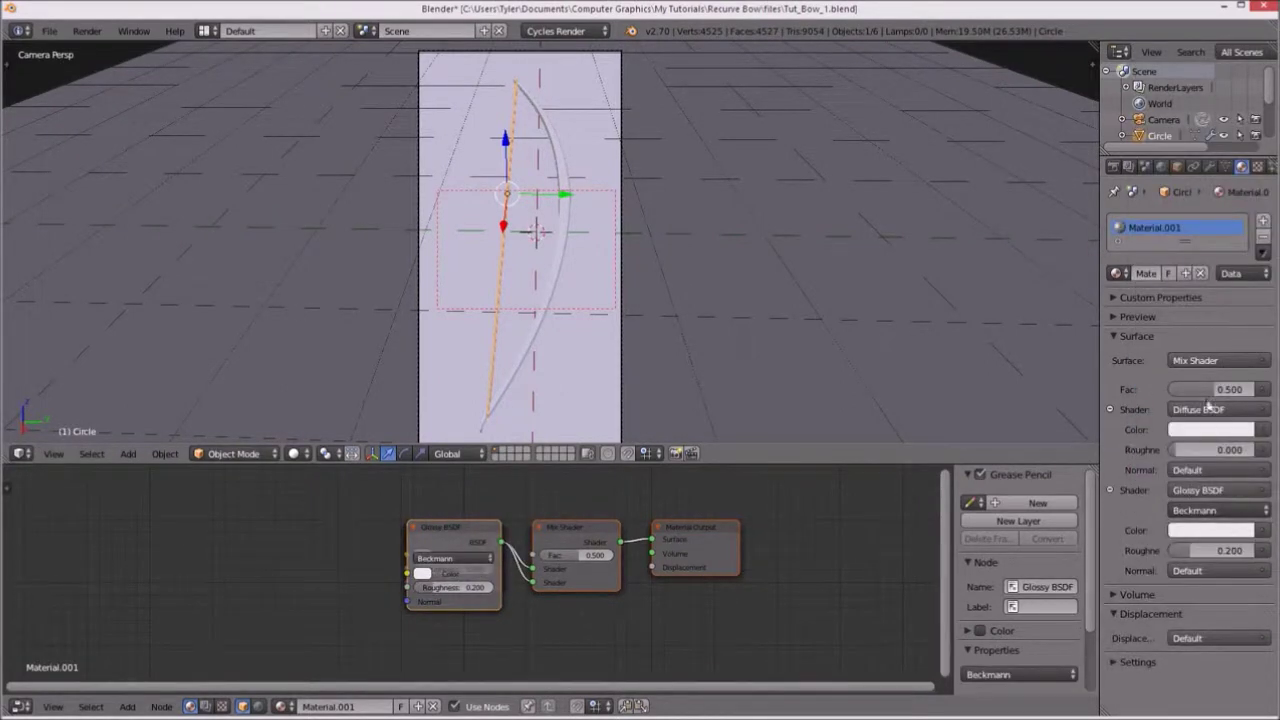
{"action": "left_click", "coordinate": [1214, 389]}
{"action": "type", "text": "0.2"}
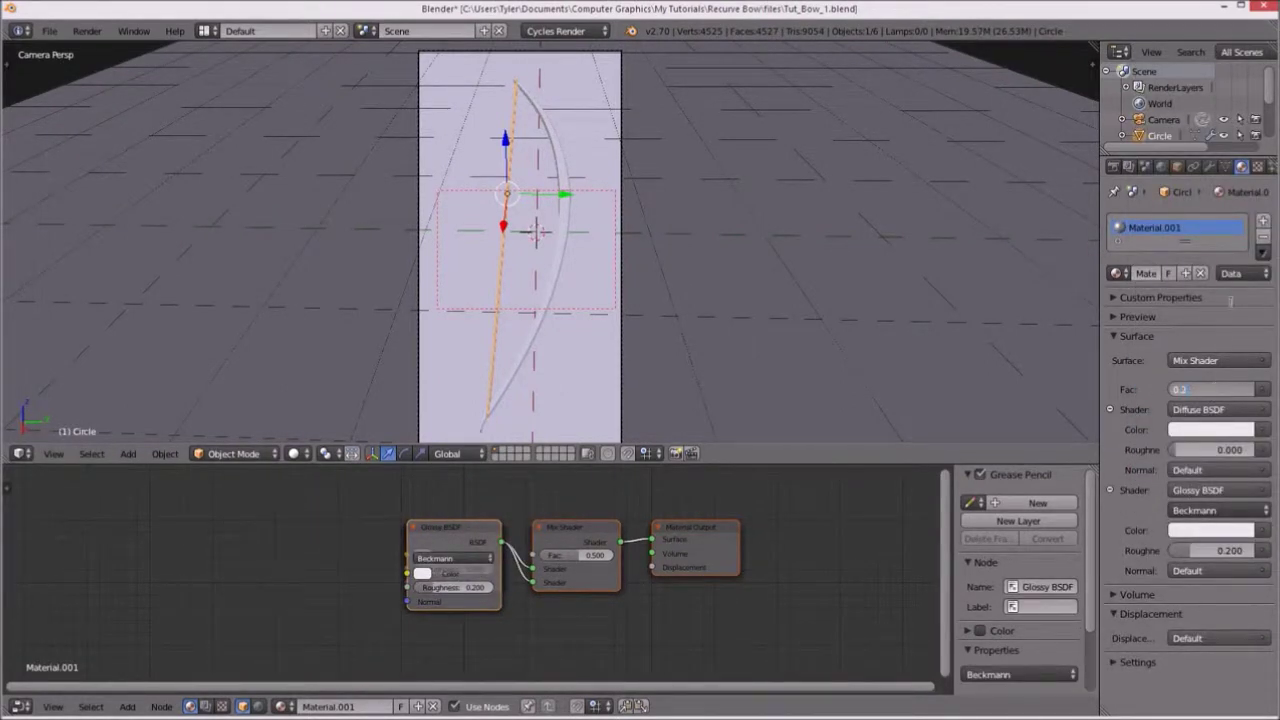
{"action": "key", "text": "Return"}
Darken the diffuse colour and preview the result in Rendered shading.
{"action": "left_click", "coordinate": [1200, 430]}
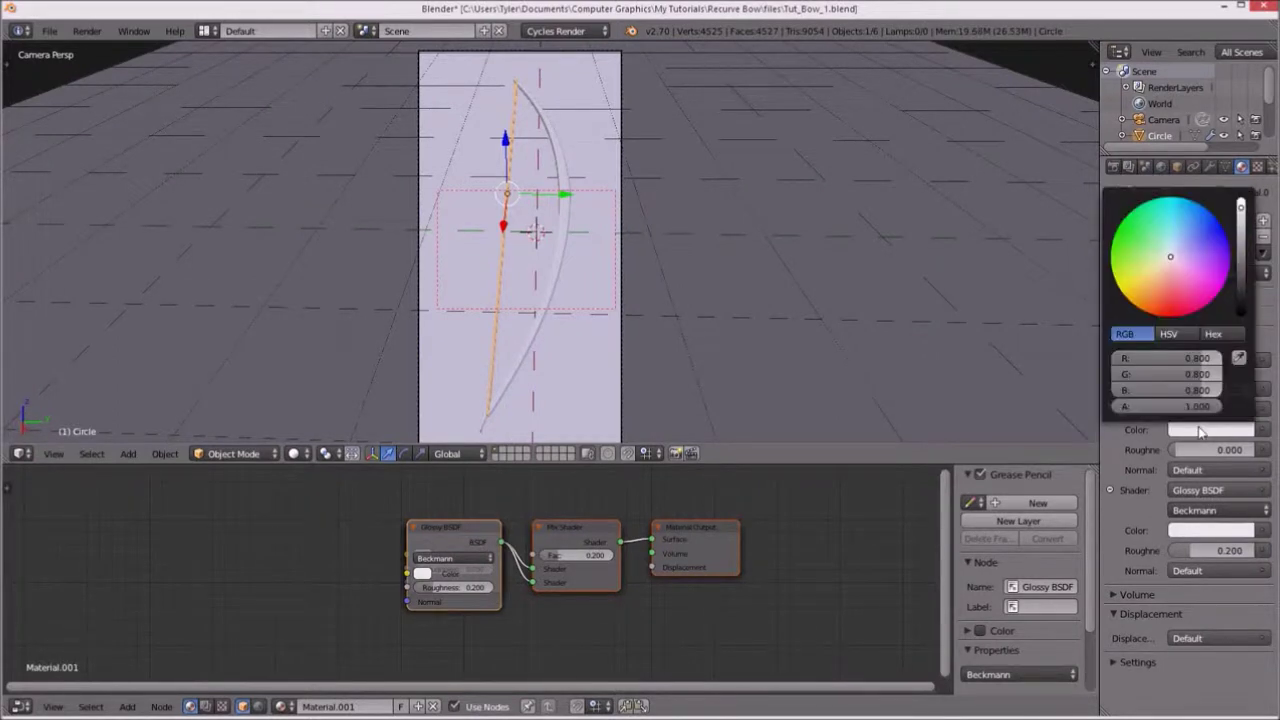
{"action": "left_click_drag", "start_coordinate": [1243, 290], "coordinate": [1243, 308]}
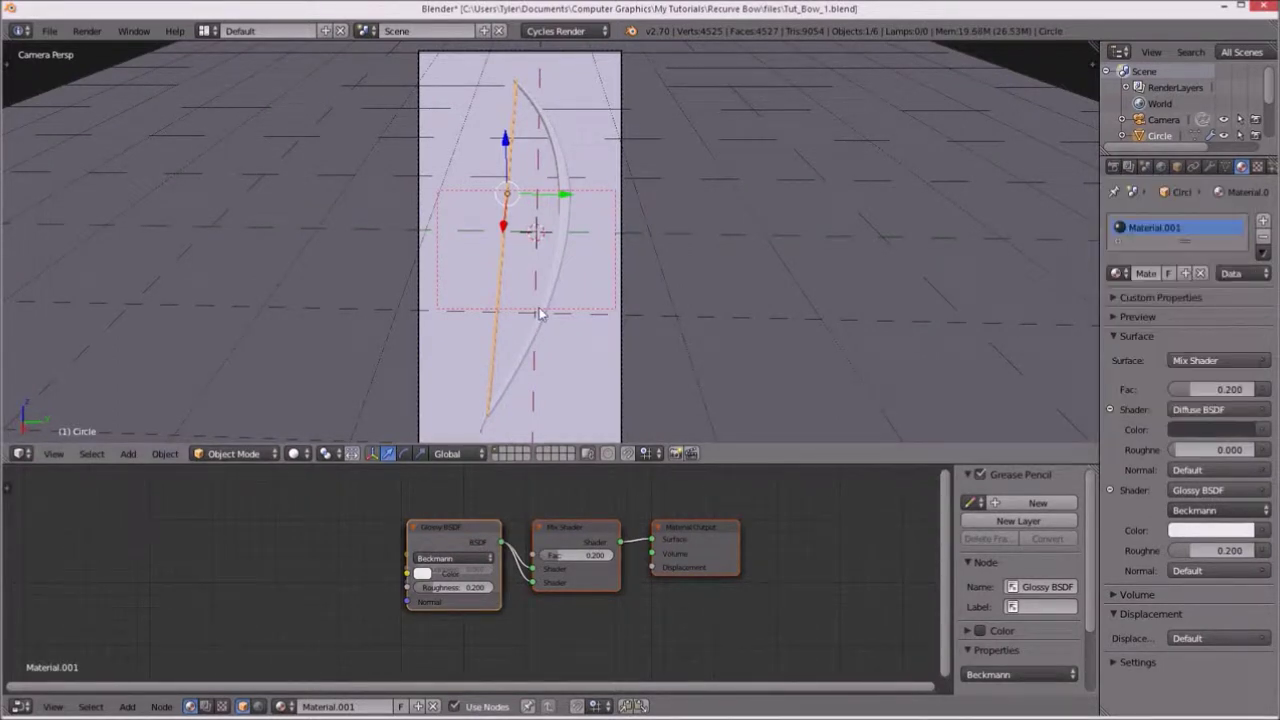
{"action": "scroll", "coordinate": [536, 316], "scroll_direction": "up", "scroll_amount": 2}
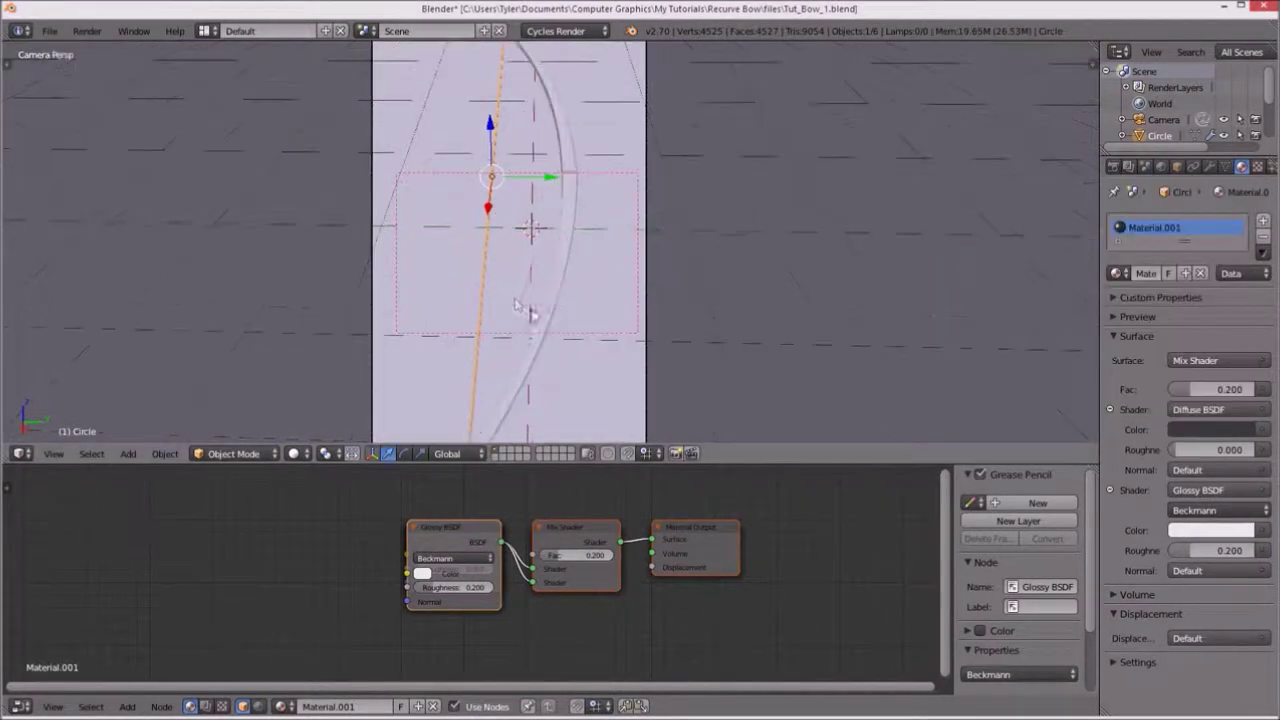
{"action": "left_click", "coordinate": [325, 453]}
{"action": "left_click", "coordinate": [316, 338]}
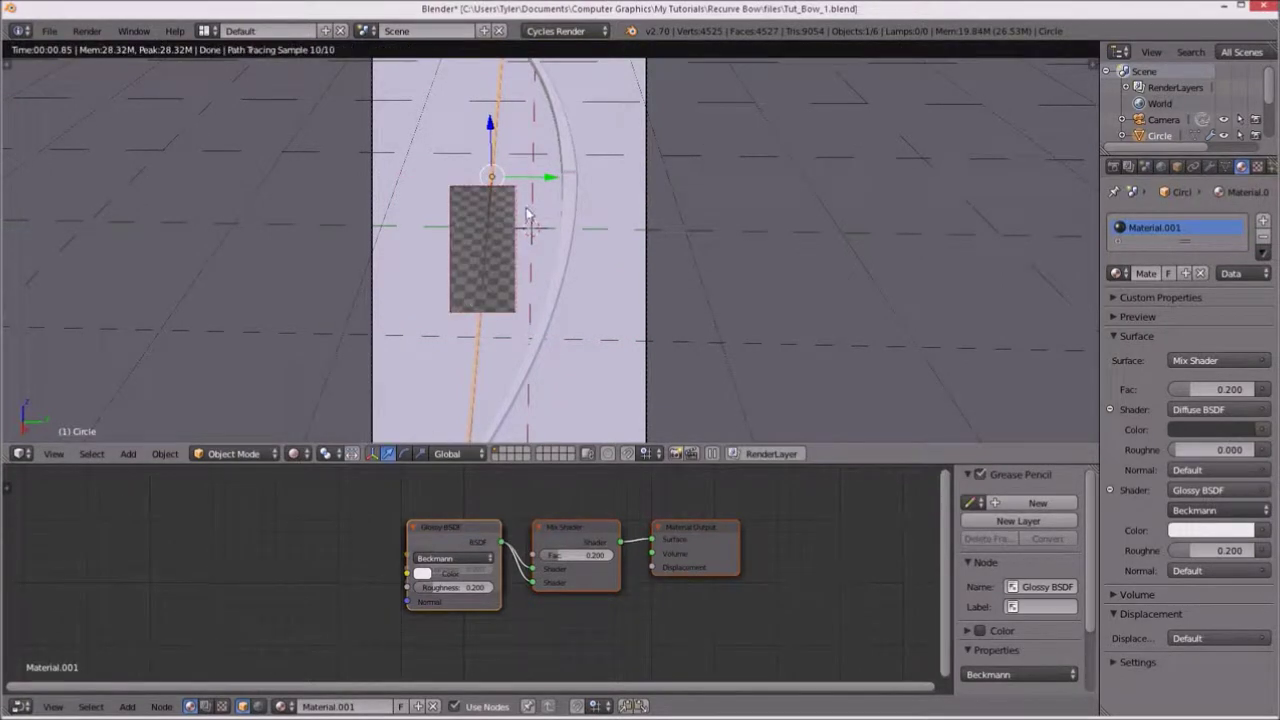
{"action": "scroll", "coordinate": [528, 215], "scroll_direction": "up", "scroll_amount": 4}
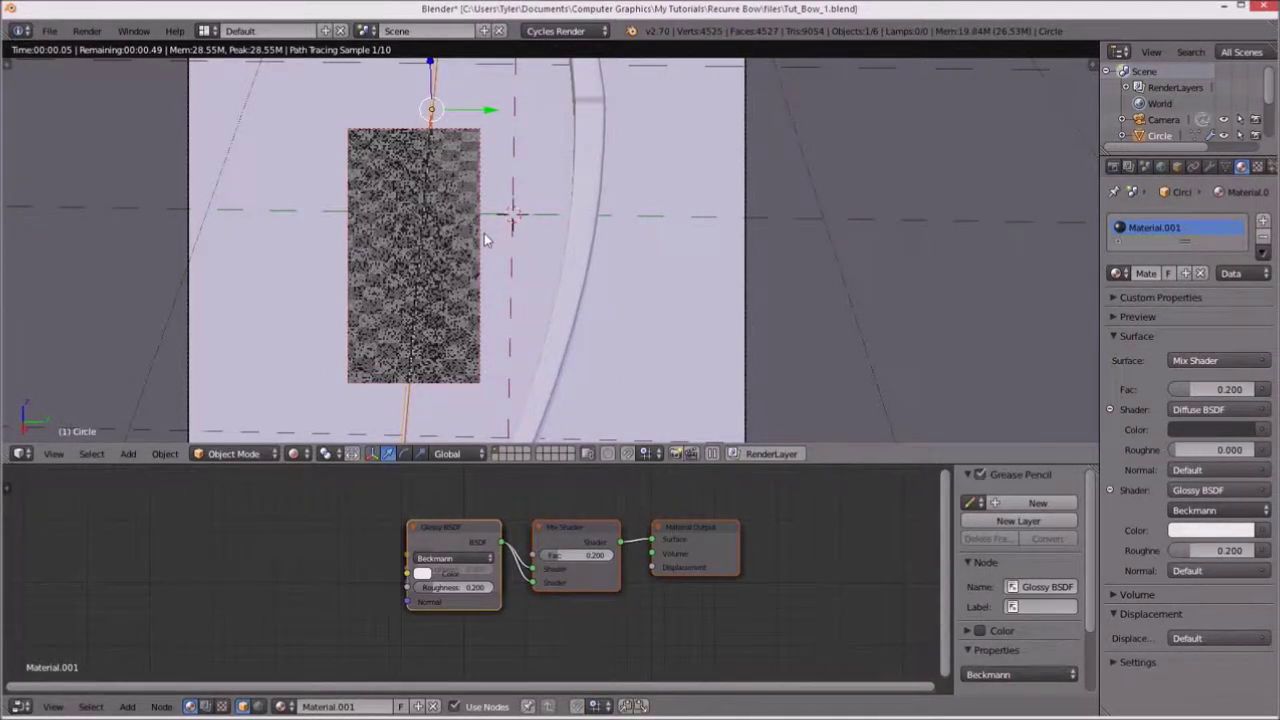
{"action": "scroll", "coordinate": [484, 233], "scroll_direction": "down", "scroll_amount": 3}
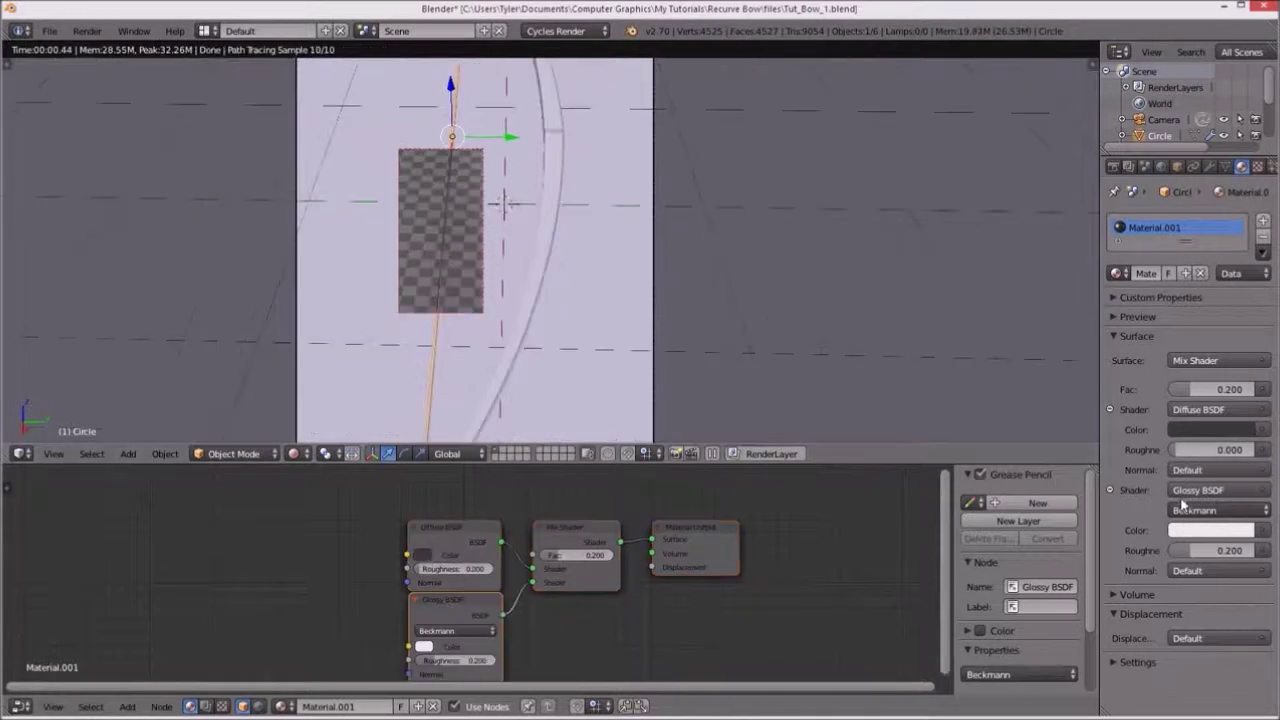
Set the diffuse colour to a darker 0.420 grey.
{"action": "left_click", "coordinate": [1210, 429]}
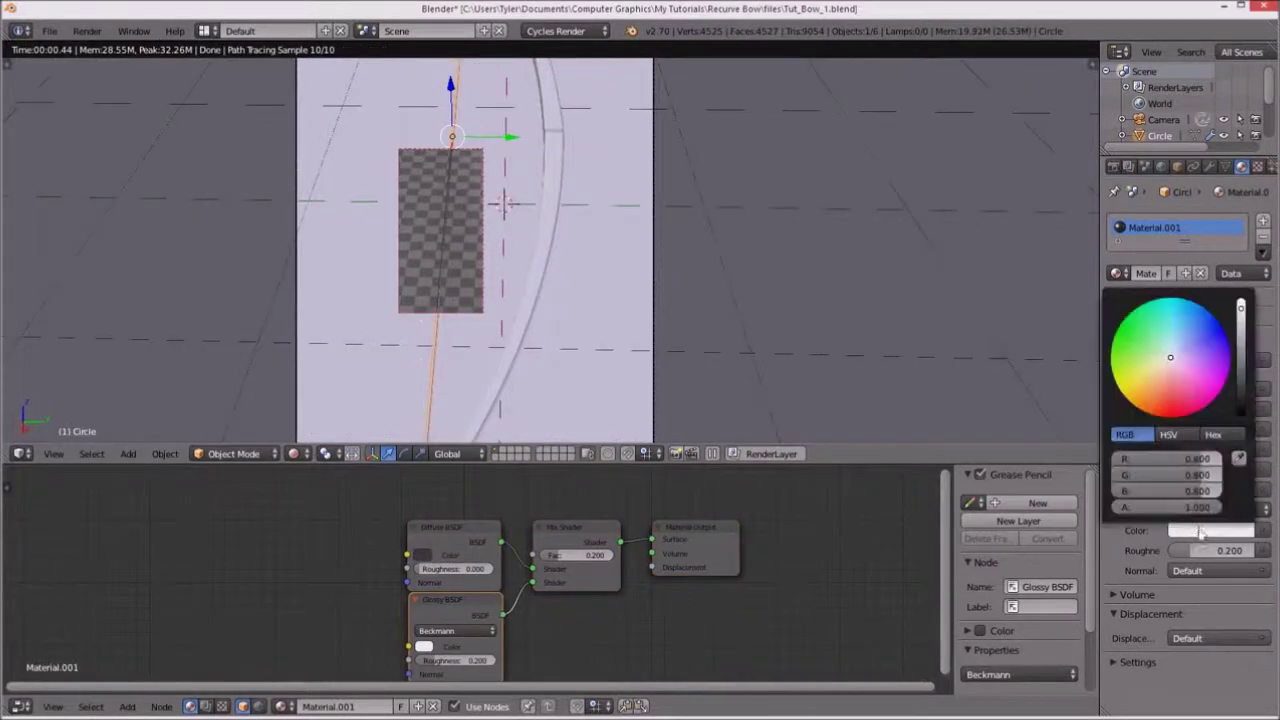
{"action": "left_click", "coordinate": [1242, 340]}
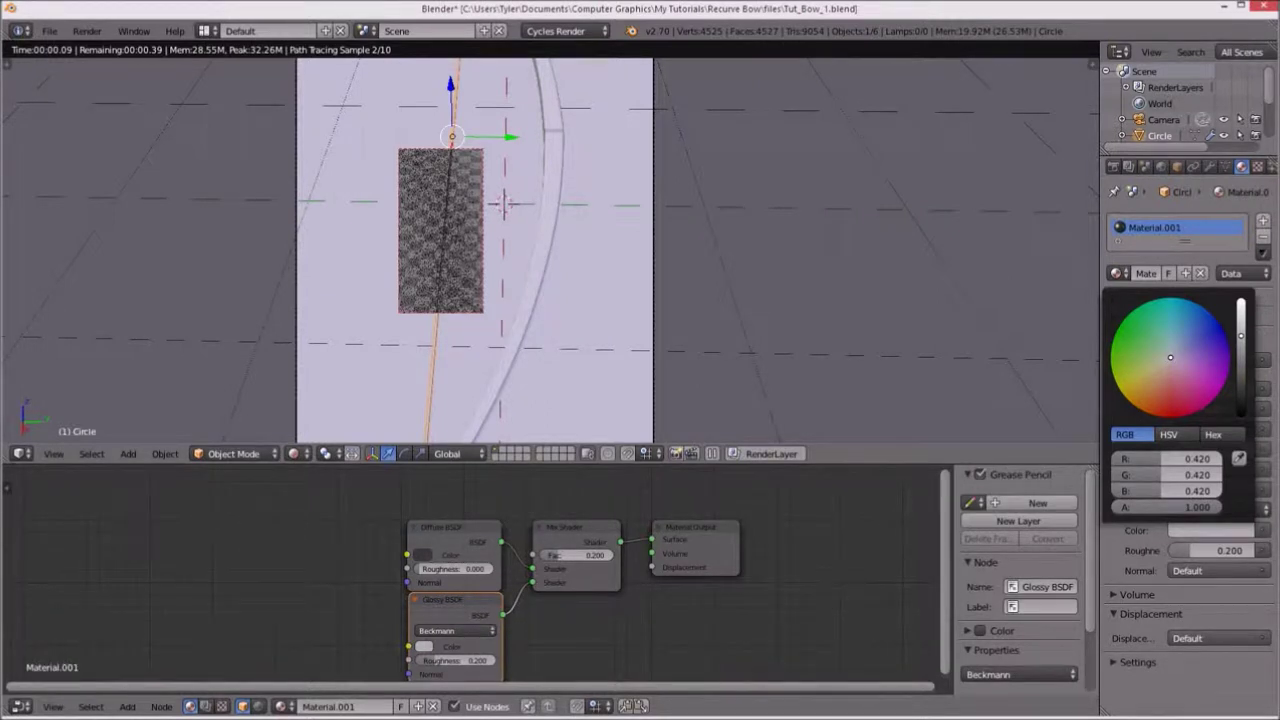
{"action": "scroll", "coordinate": [388, 440], "scroll_direction": "down", "scroll_amount": 3}
{"action": "scroll", "coordinate": [388, 440], "scroll_direction": "up", "scroll_amount": 4}
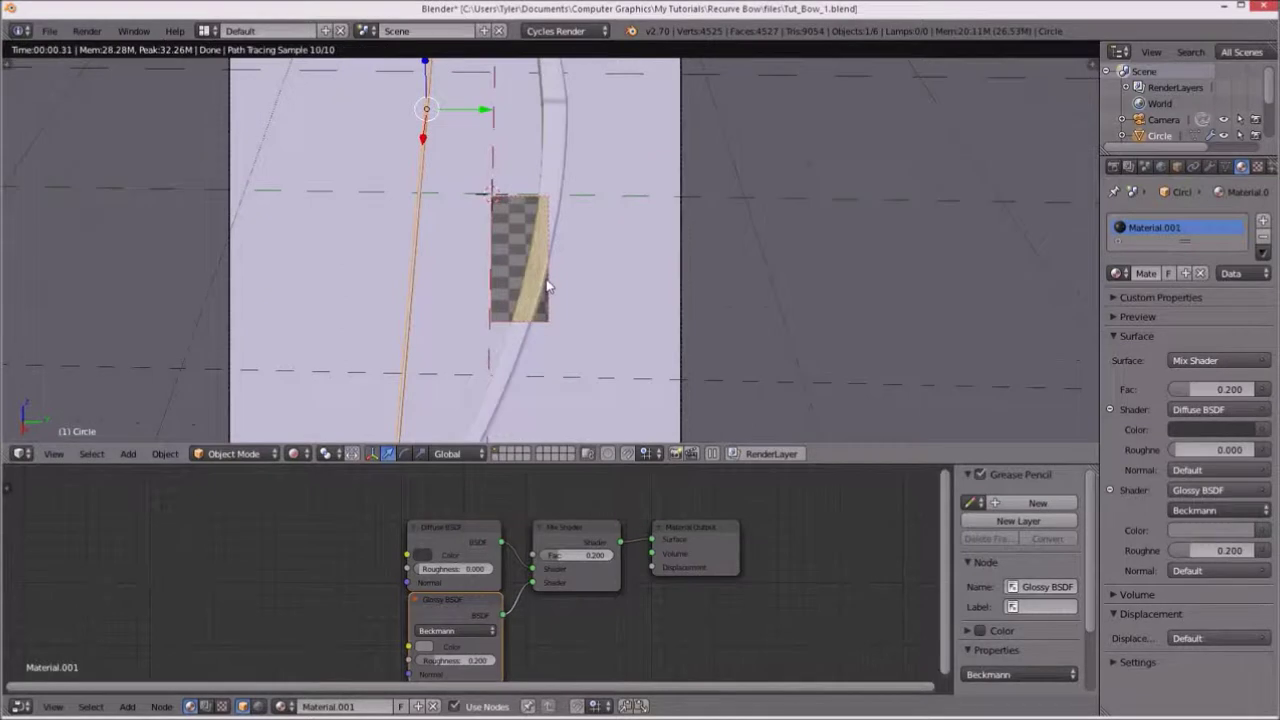
{"action": "scroll", "coordinate": [388, 440], "scroll_direction": "down", "scroll_amount": 4}
{"action": "key", "text": "Escape"}
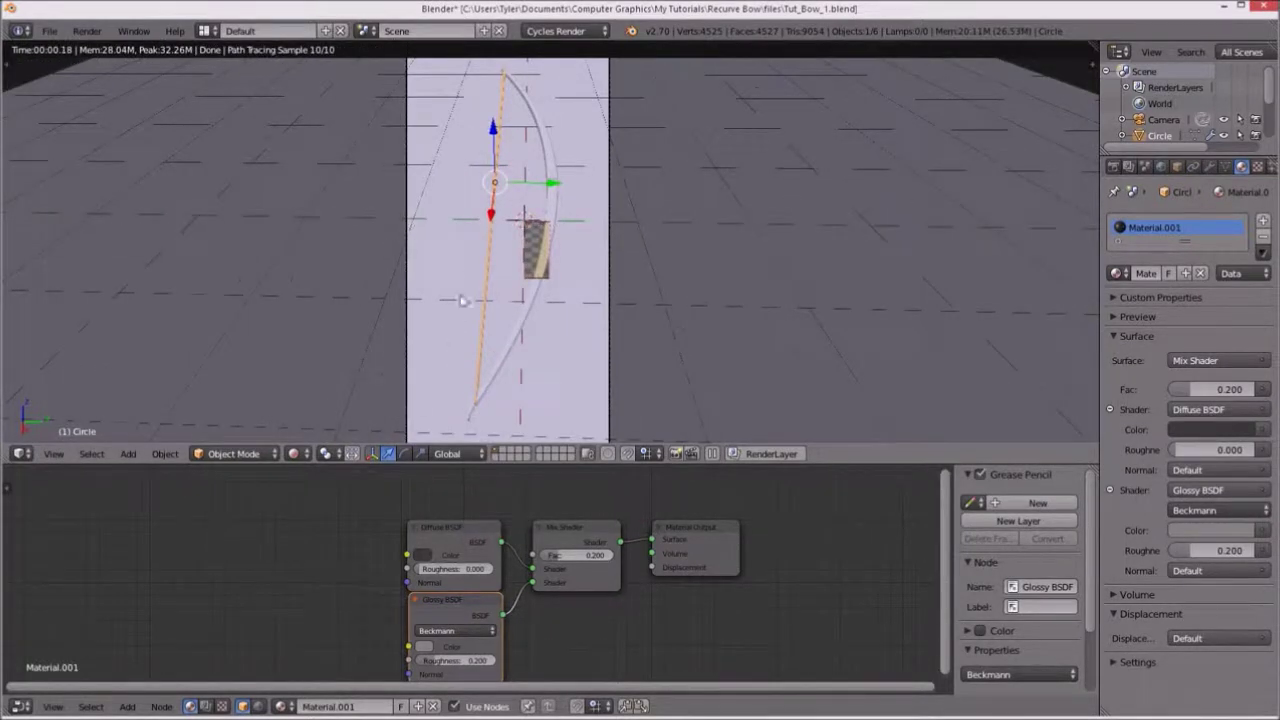
Return to Solid shading in front orthographic view with nothing selected.
{"action": "left_click", "coordinate": [293, 453]}
{"action": "left_click", "coordinate": [329, 414]}
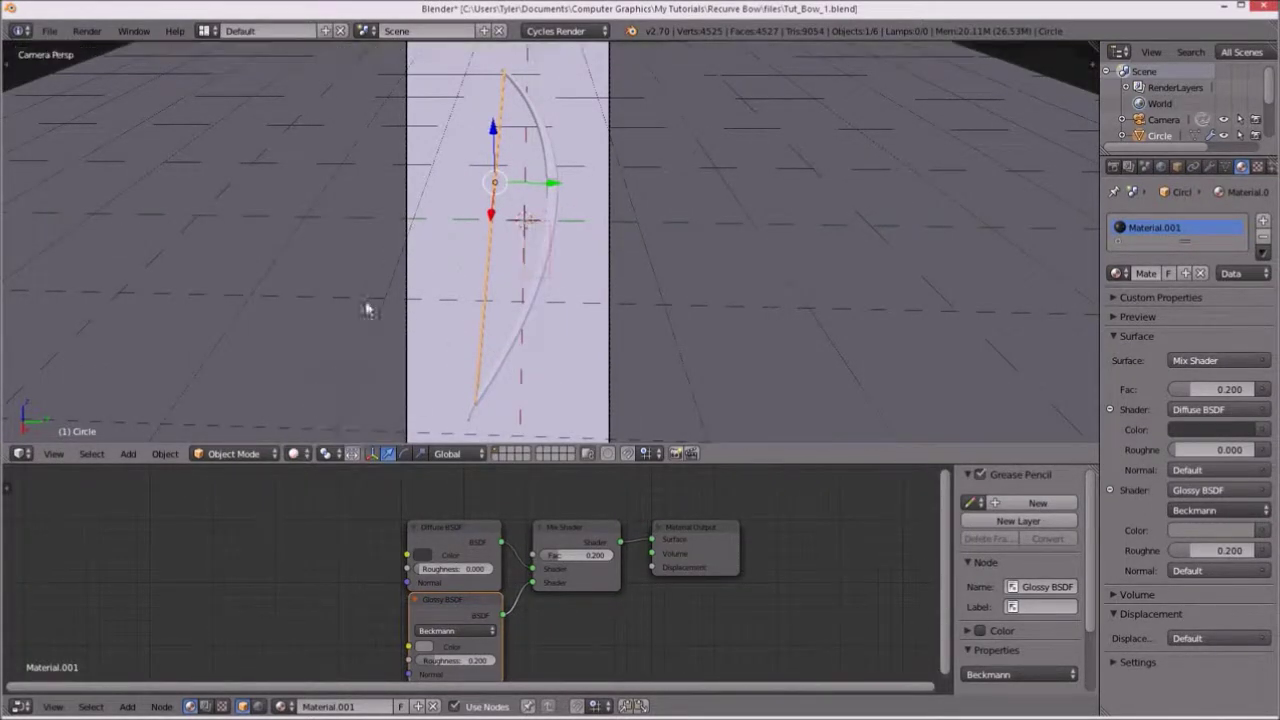
{"action": "key", "text": "KP_1"}
{"action": "scroll", "coordinate": [392, 263], "scroll_direction": "up", "scroll_amount": 3}
{"action": "scroll", "coordinate": [392, 263], "scroll_direction": "up", "scroll_amount": 3}
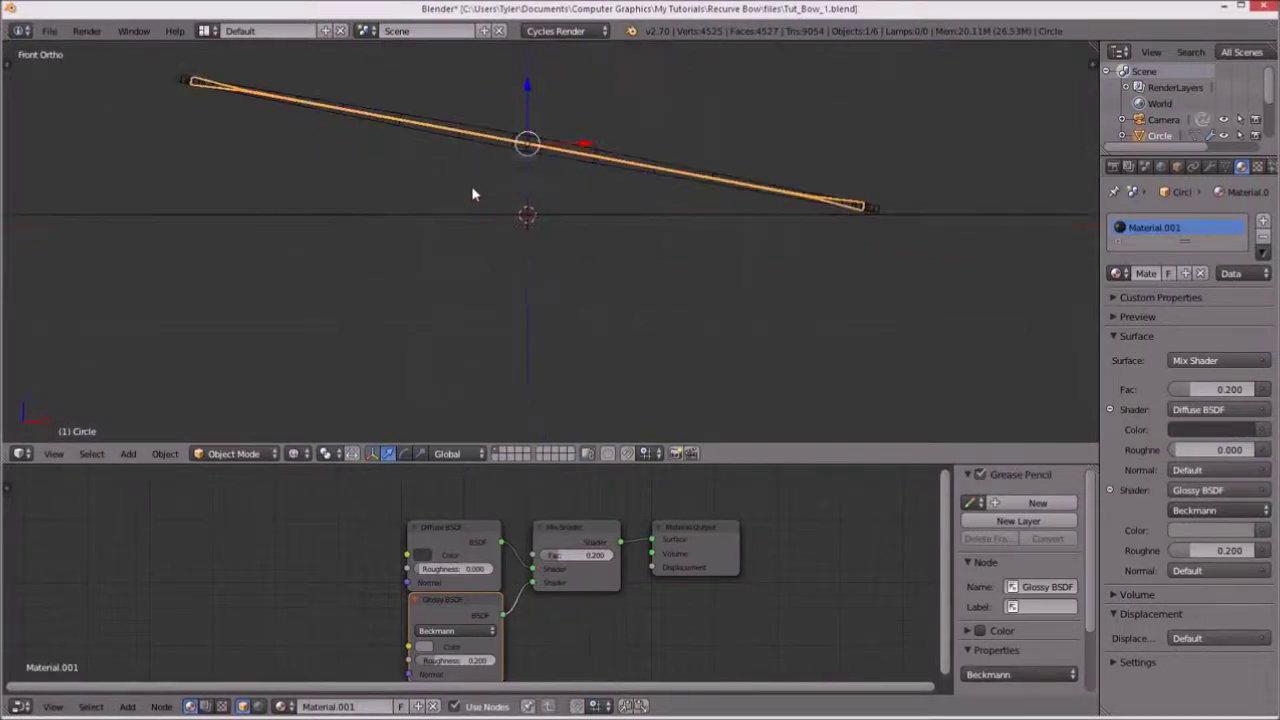
{"action": "key", "text": "a"}
{"action": "scroll", "coordinate": [426, 247], "scroll_direction": "up", "scroll_amount": 2}
Add a cube, move it left of the origin, and shrink it.
{"action": "key", "text": "shift+a"}
{"action": "mouse_move", "coordinate": [364, 189]}
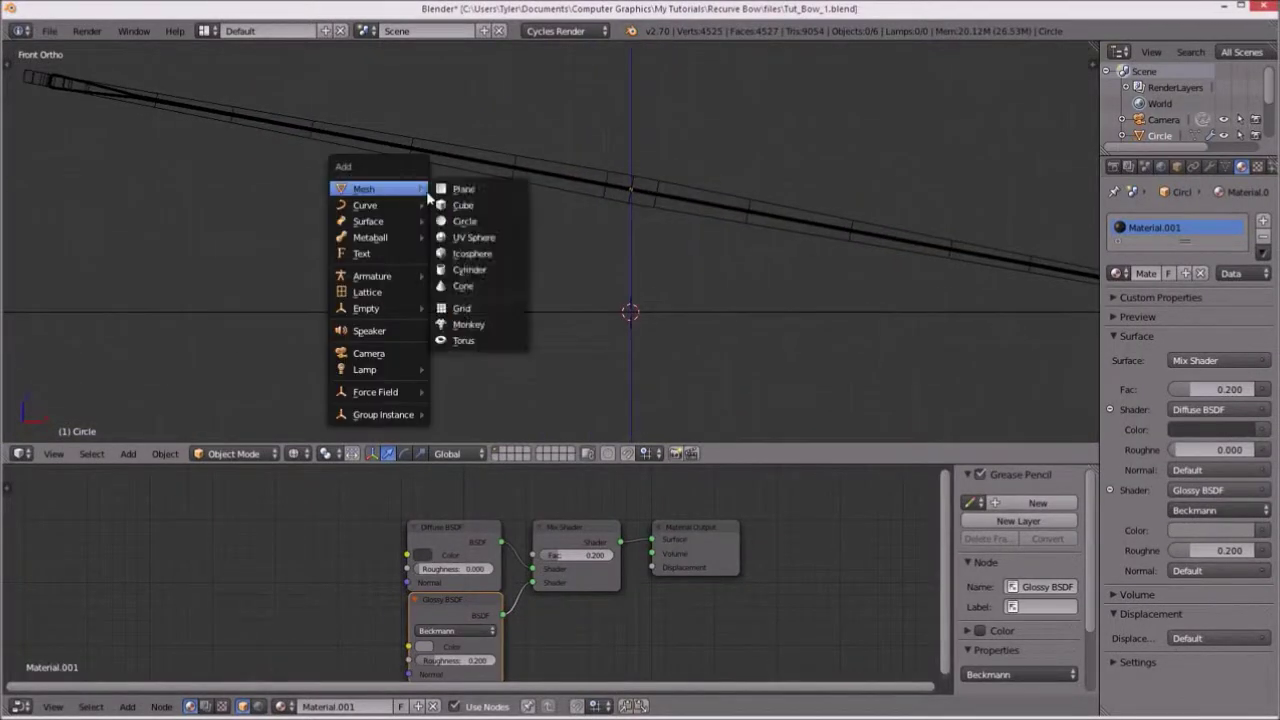
{"action": "left_click", "coordinate": [490, 206]}
{"action": "key", "text": "g"}
{"action": "key", "text": "x"}
{"action": "left_click", "coordinate": [466, 323]}
{"action": "key", "text": "s"}
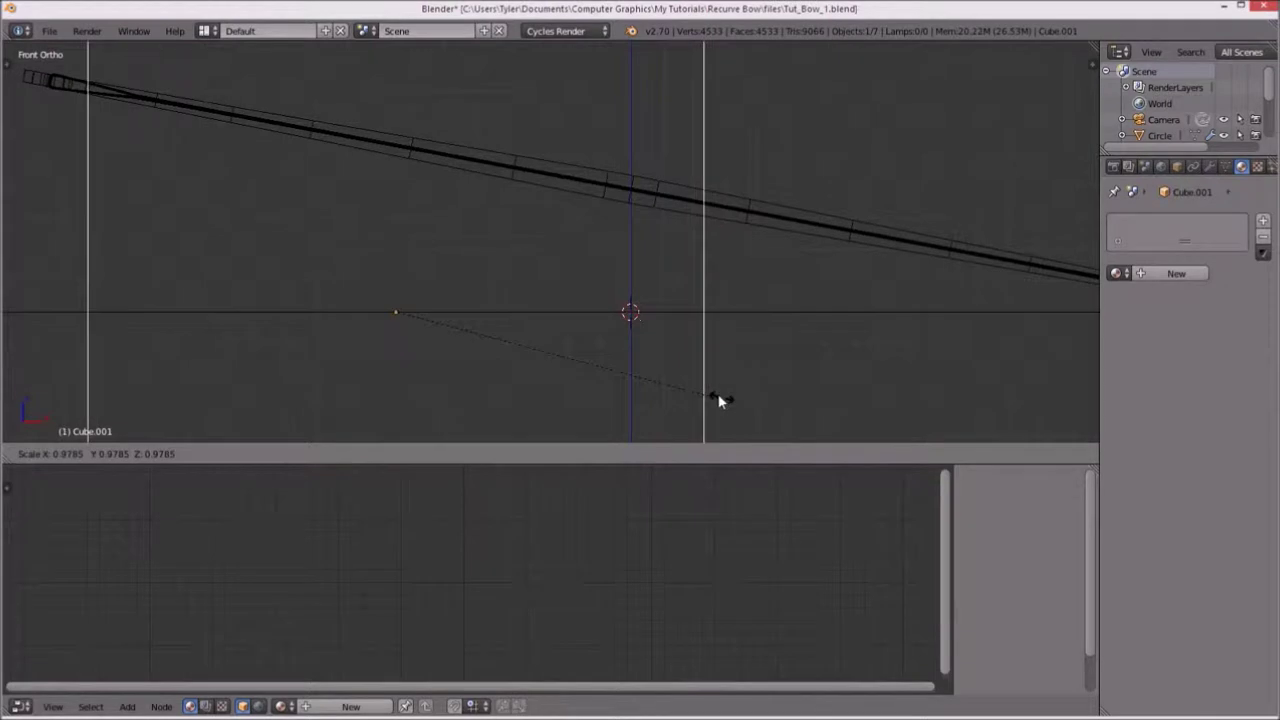
{"action": "left_click", "coordinate": [476, 350]}
{"action": "key", "text": "g"}
{"action": "left_click", "coordinate": [530, 335]}
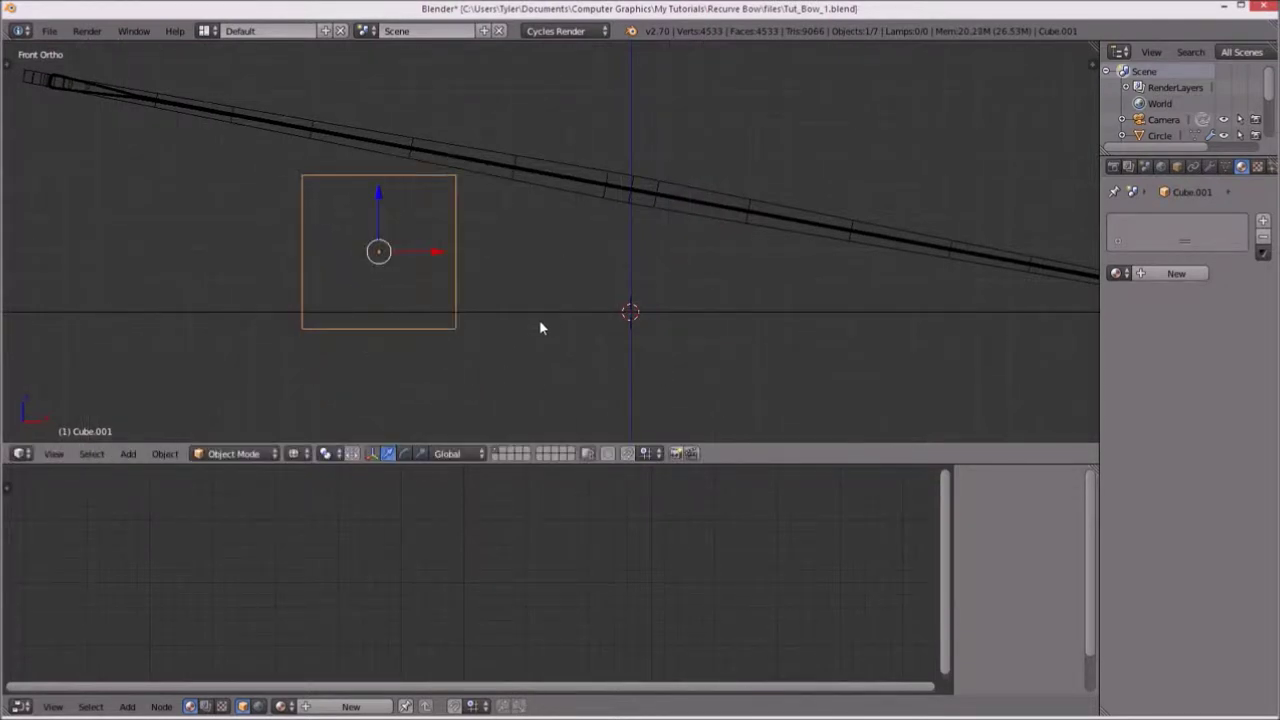
Fine-tune the cube's position with a small shift along X.
{"action": "key", "text": "g"}
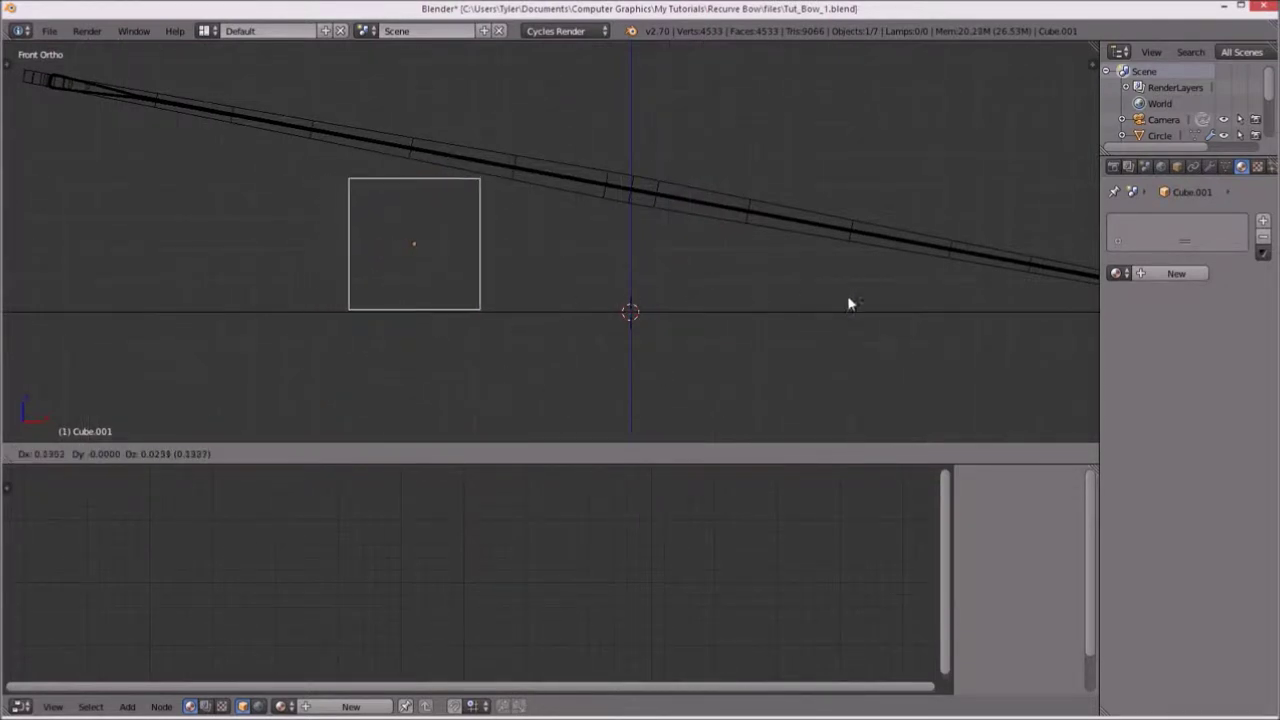
{"action": "left_click", "coordinate": [1033, 313]}
{"action": "scroll", "coordinate": [663, 311], "scroll_direction": "up", "scroll_amount": 3}
{"action": "middle_click_drag", "start_coordinate": [446, 275], "coordinate": [481, 251], "text": "shift"}
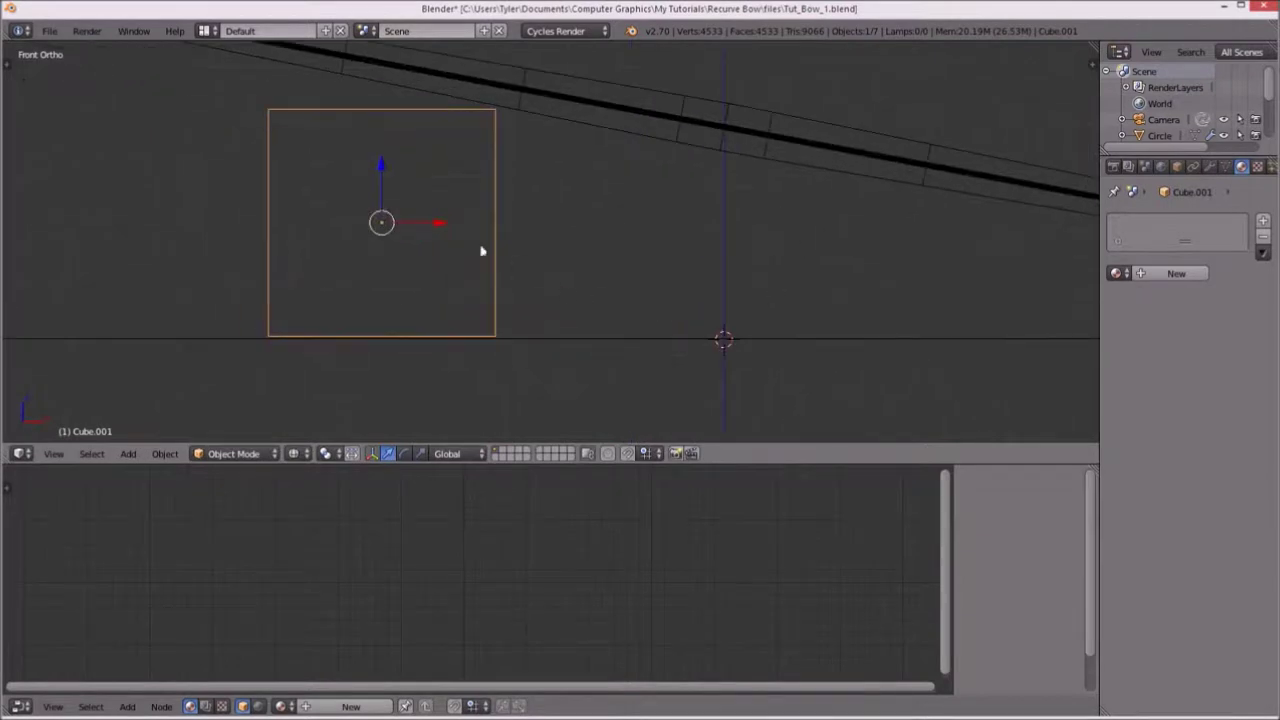
{"action": "key", "text": "g"}
{"action": "right_click", "coordinate": [383, 175]}
{"action": "key", "text": "g"}
{"action": "key", "text": "x"}
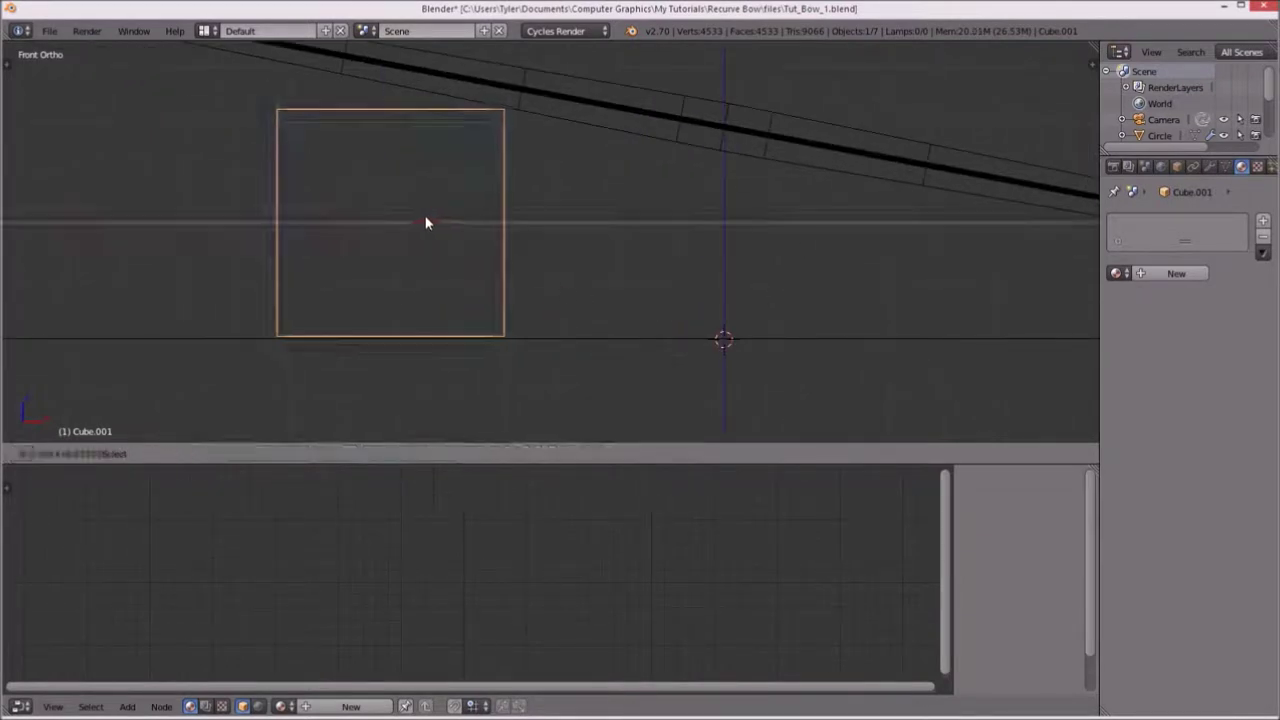
{"action": "left_click", "coordinate": [426, 220]}
Leave the cube in place and switch it into Edit Mode.
{"action": "key", "text": "g"}
{"action": "right_click", "coordinate": [395, 181]}
{"action": "key", "text": "g"}
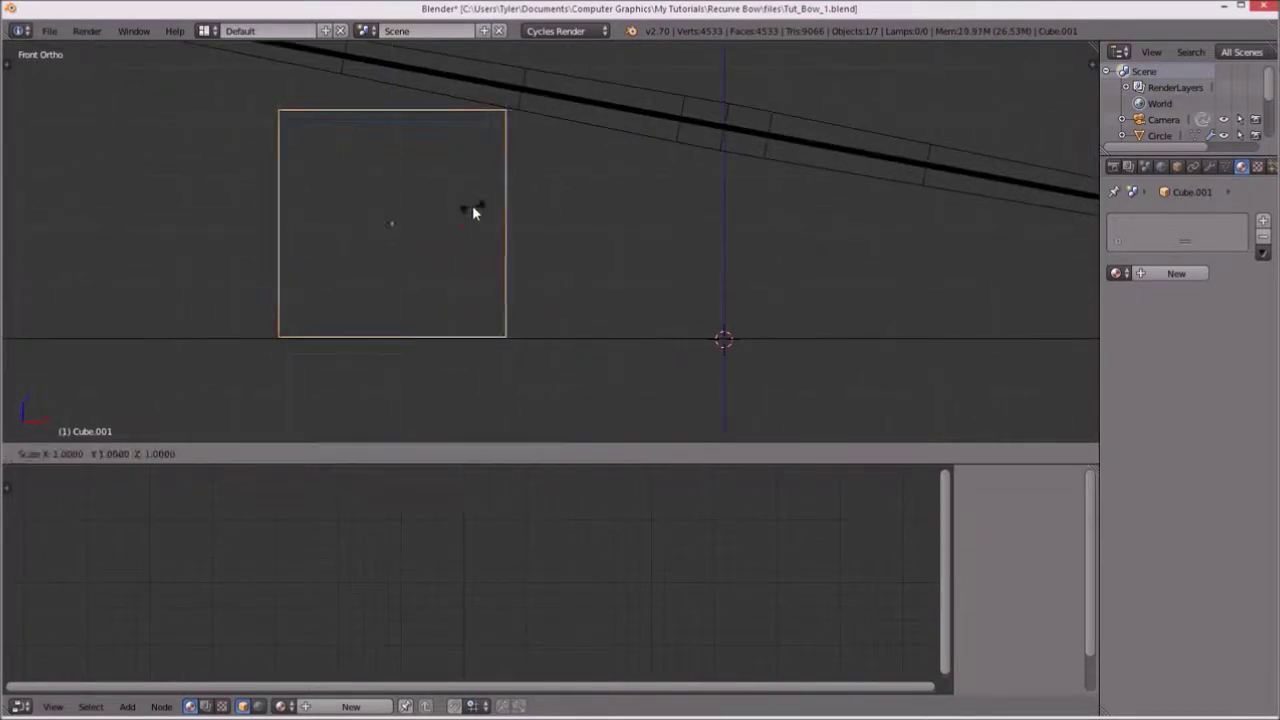
{"action": "right_click", "coordinate": [473, 207]}
{"action": "key", "text": "Tab"}
Add vertical and horizontal loop cuts to the block, sliding each near an edge.
{"action": "middle_click_drag", "start_coordinate": [407, 369], "coordinate": [429, 376], "text": "shift"}
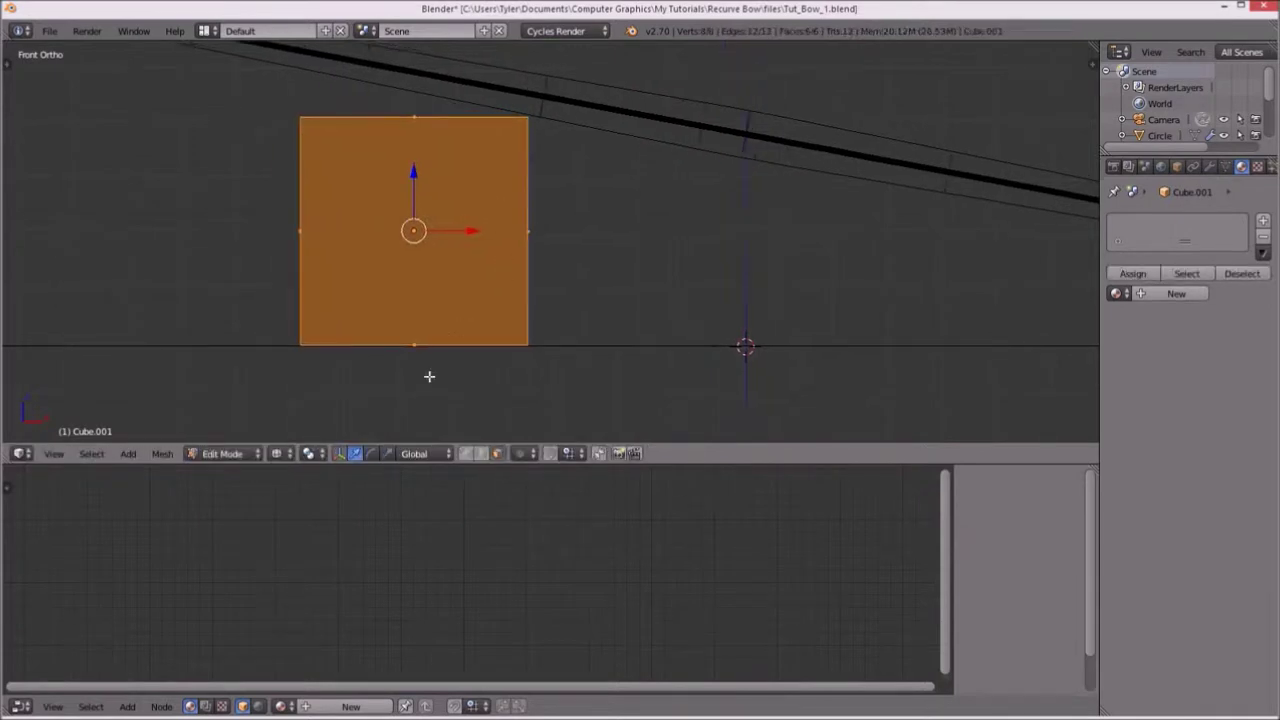
{"action": "left_click", "coordinate": [463, 455]}
{"action": "key", "text": "a"}
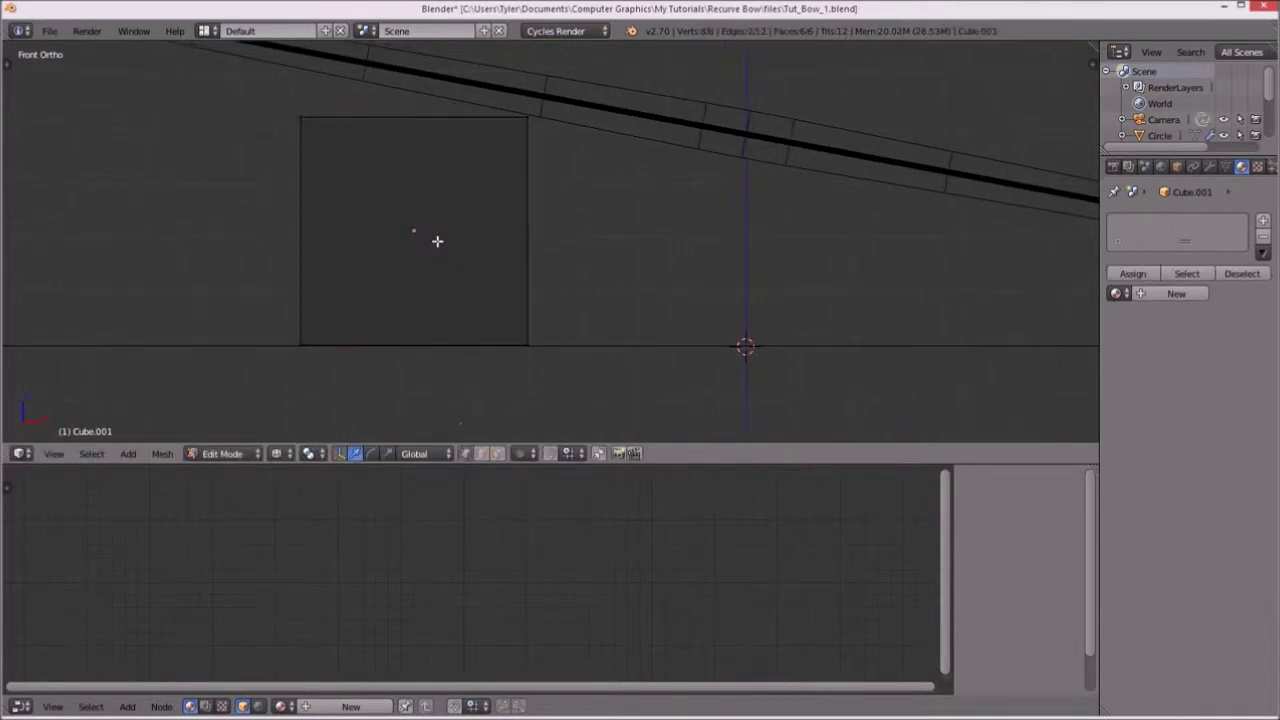
{"action": "key", "text": "ctrl+r"}
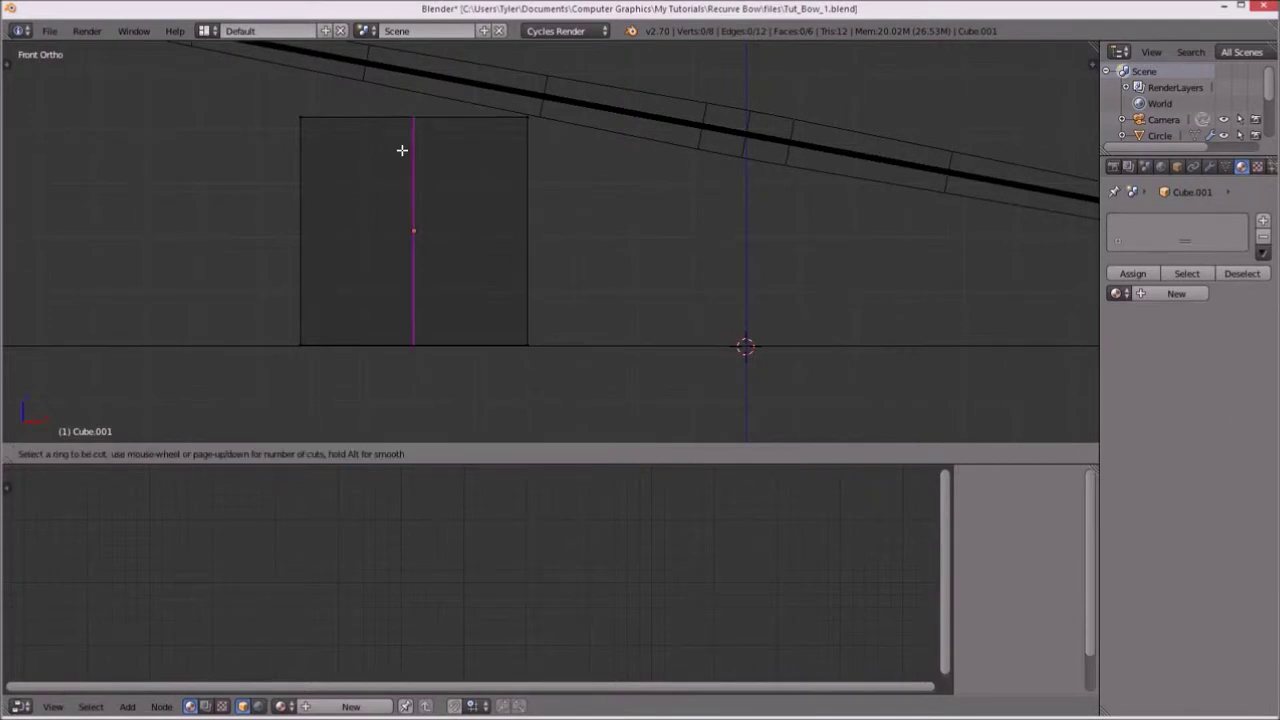
{"action": "left_click", "coordinate": [402, 150]}
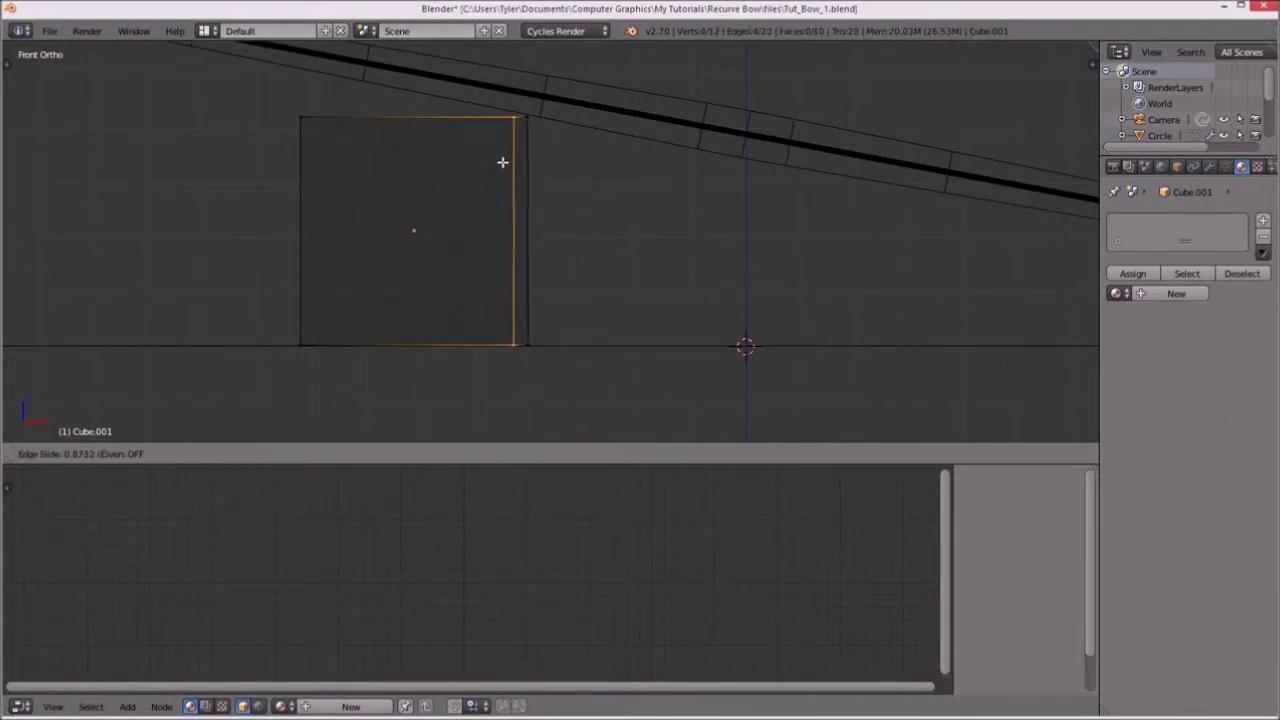
{"action": "left_click", "coordinate": [503, 158]}
{"action": "key", "text": "ctrl+r"}
{"action": "left_click", "coordinate": [453, 140]}
{"action": "left_click", "coordinate": [330, 165]}
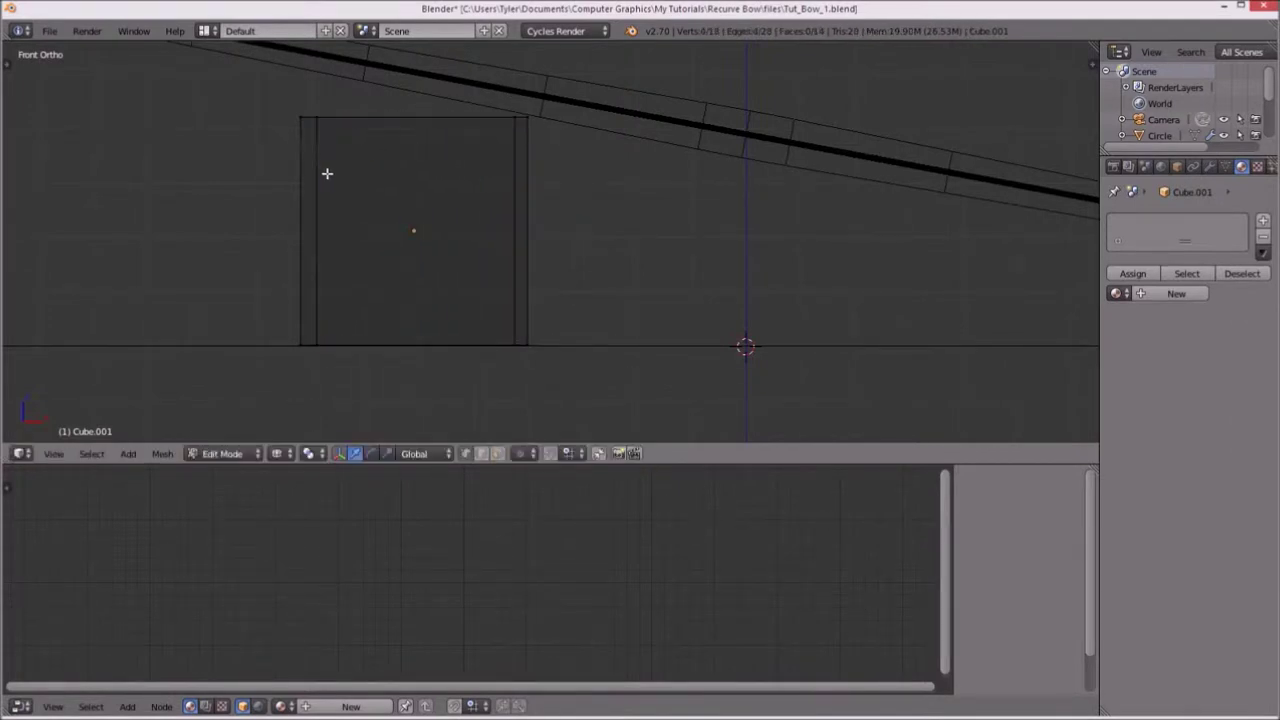
{"action": "key", "text": "ctrl+r"}
{"action": "left_click", "coordinate": [328, 131]}
{"action": "left_click", "coordinate": [314, 150]}
{"action": "key", "text": "ctrl+r"}
{"action": "left_click", "coordinate": [314, 190]}
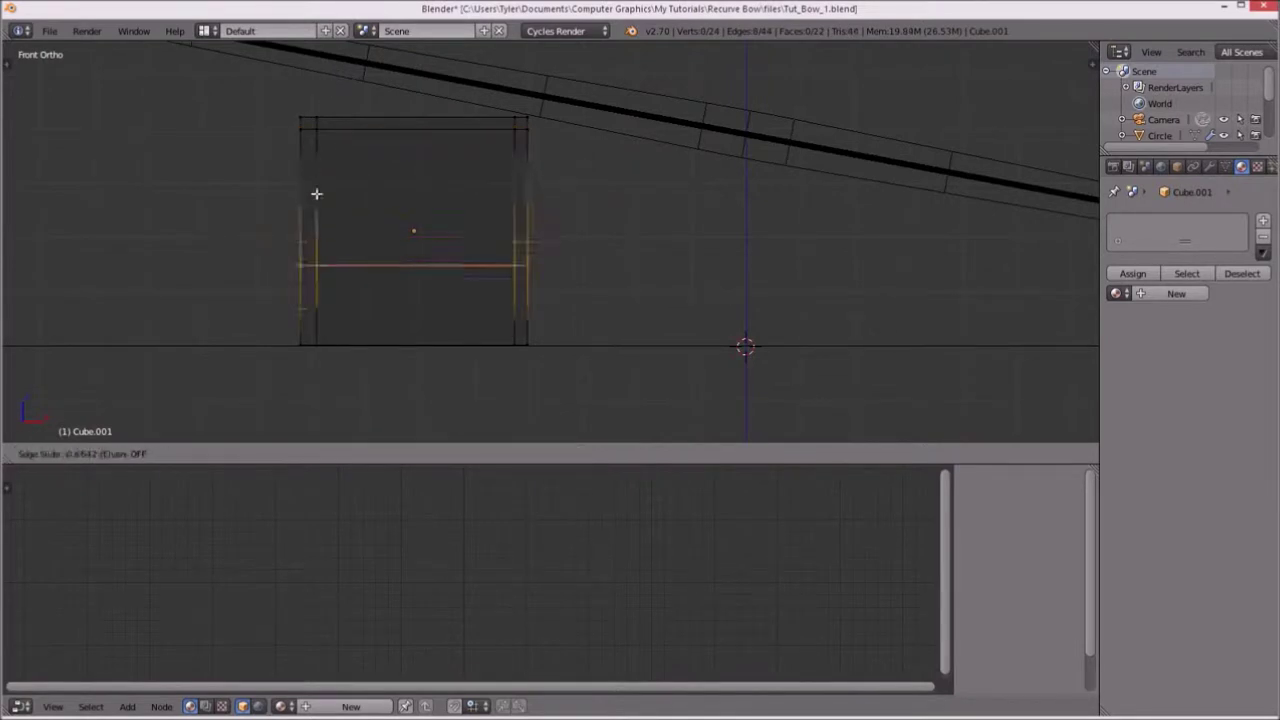
{"action": "left_click", "coordinate": [286, 252]}
{"action": "key", "text": "a"}
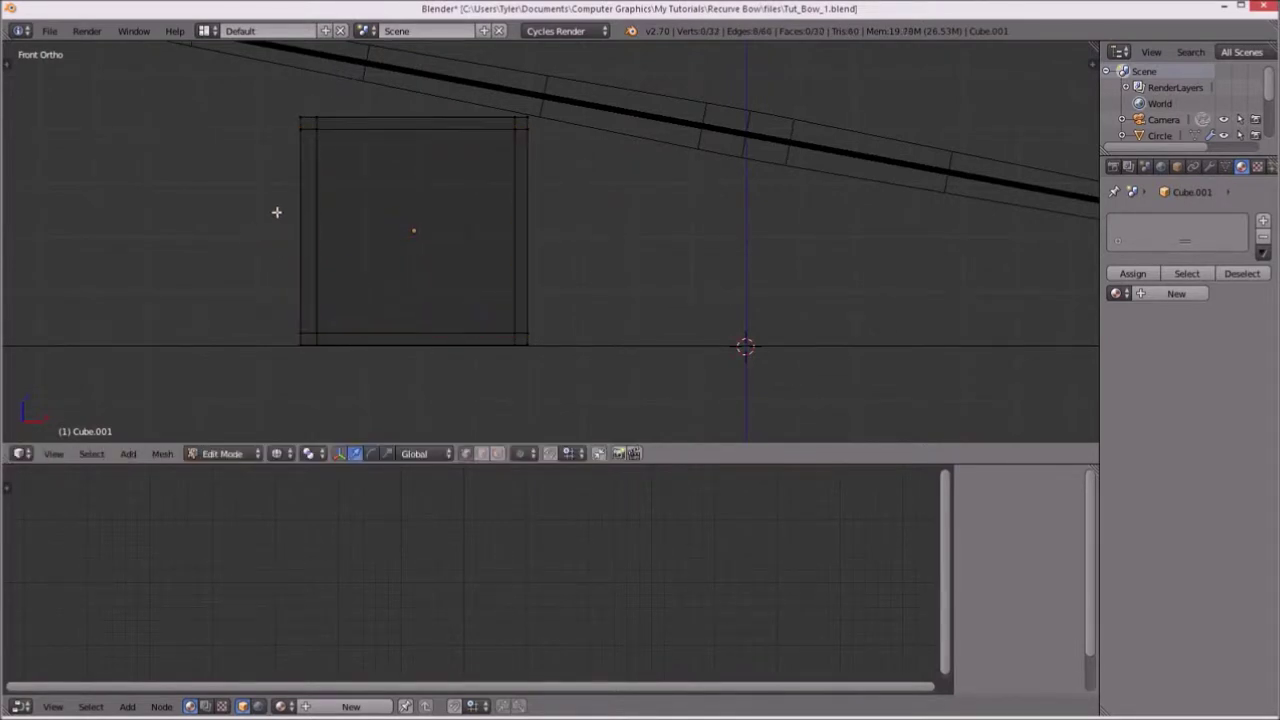
In right side view, add another edge loop near the block's right side.
{"action": "key", "text": "KP_3"}
{"action": "key", "text": "ctrl+r"}
{"action": "left_click", "coordinate": [574, 126]}
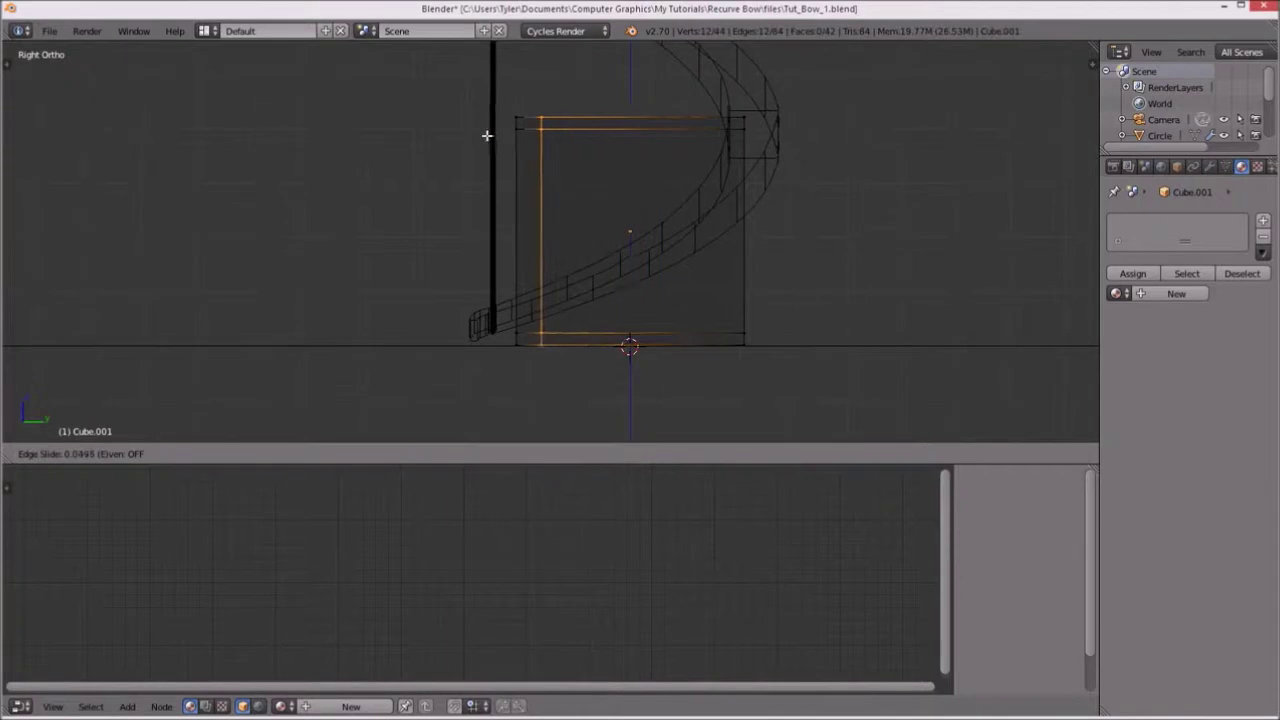
{"action": "left_click", "coordinate": [505, 131]}
{"action": "key", "text": "g"}
{"action": "key", "text": "g"}
{"action": "left_click", "coordinate": [670, 133]}
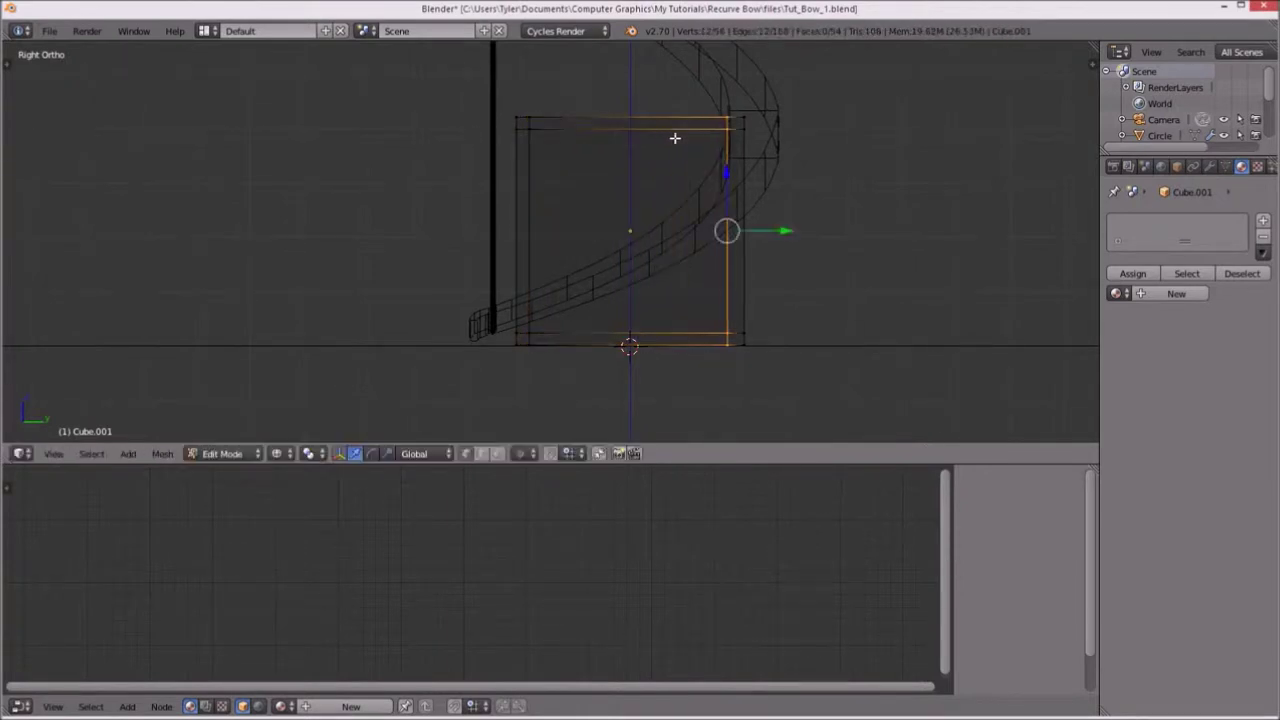
Add a Subdivision Surface modifier with viewport level 2, then leave Edit Mode.
{"action": "left_click", "coordinate": [1210, 167]}
{"action": "left_click", "coordinate": [1180, 221]}
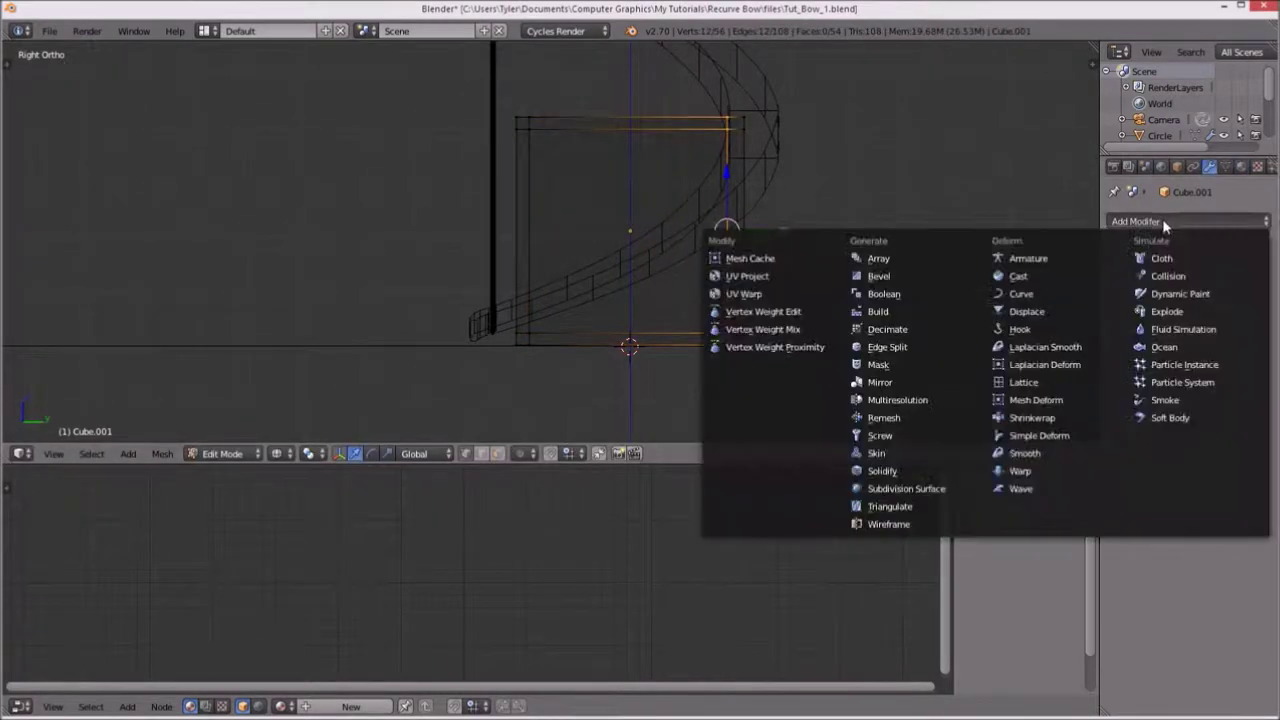
{"action": "left_click", "coordinate": [906, 488]}
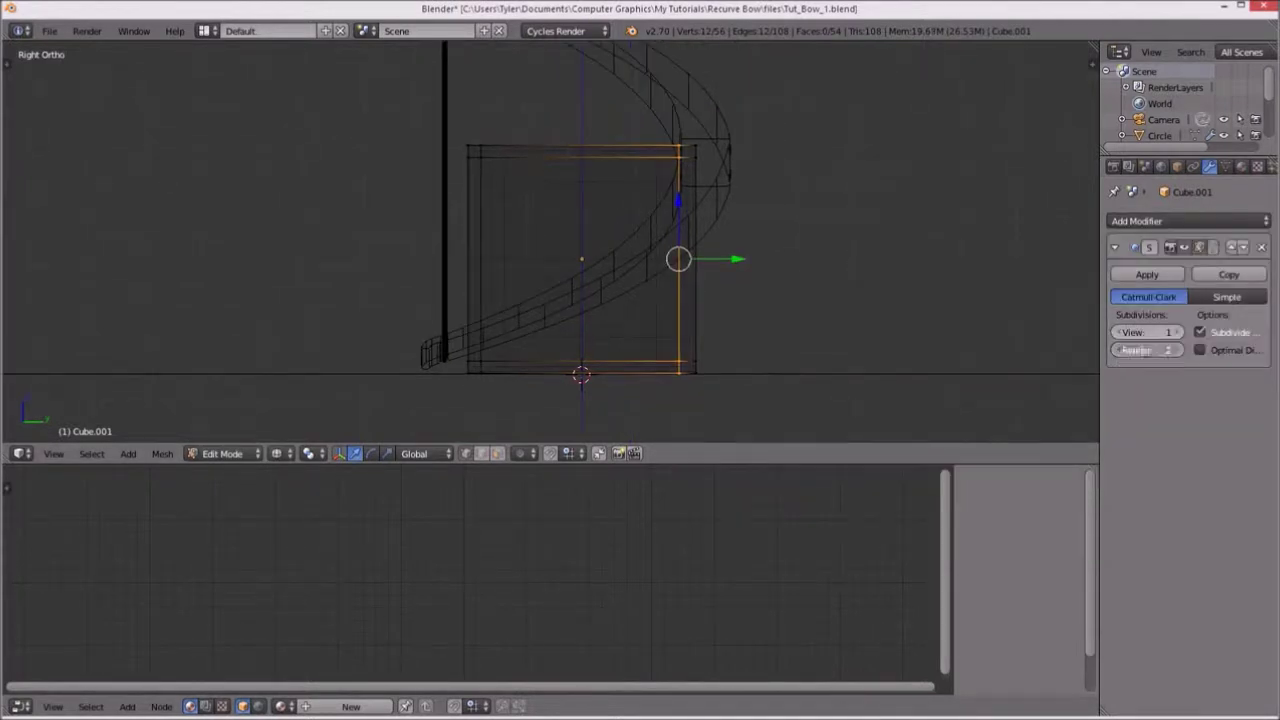
{"action": "left_click_drag", "start_coordinate": [1130, 354], "coordinate": [1150, 332]}
{"action": "key", "text": "Tab"}
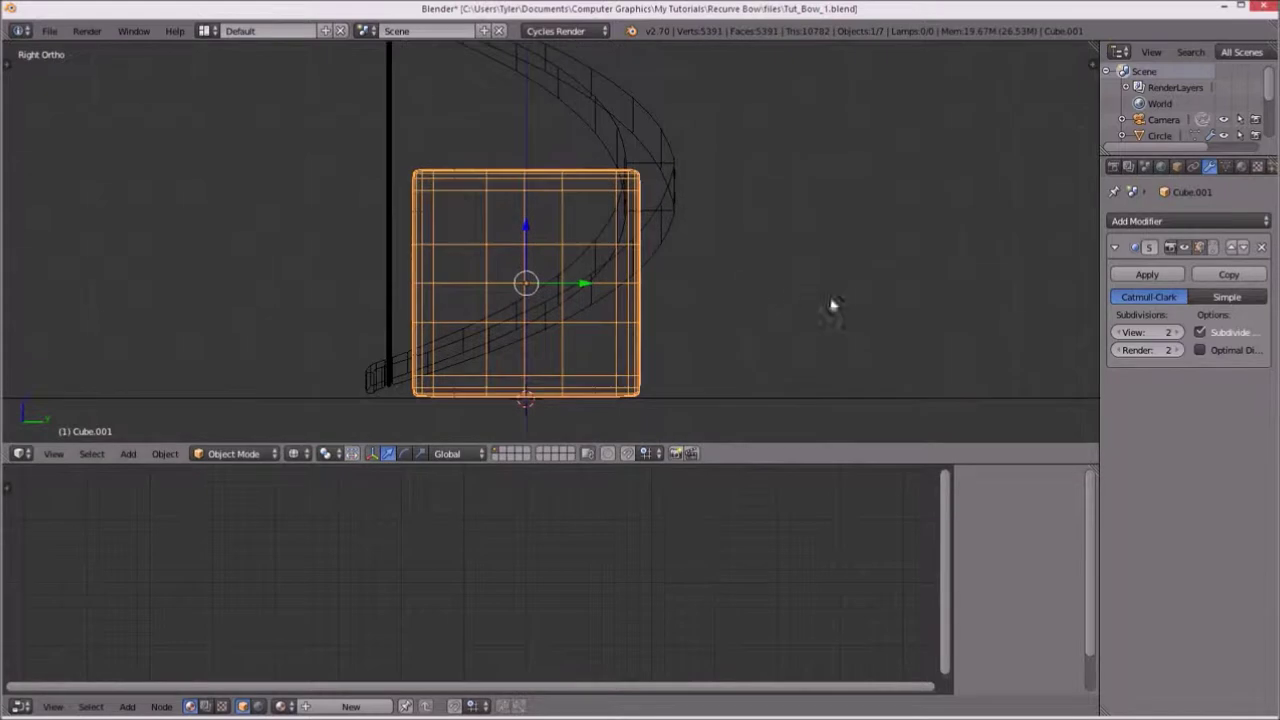
Switch to solid shading, orbit into perspective and select the softened block.
{"action": "key", "text": "z"}
{"action": "mouse_move", "coordinate": [595, 292]}
{"action": "middle_mouse_down"}
{"action": "mouse_move", "coordinate": [455, 262]}
{"action": "mouse_move", "coordinate": [582, 298]}
{"action": "mouse_move", "coordinate": [652, 301]}
{"action": "mouse_move", "coordinate": [502, 243]}
{"action": "mouse_move", "coordinate": [673, 264]}
{"action": "mouse_move", "coordinate": [751, 196]}
{"action": "middle_mouse_up"}
{"action": "right_click", "coordinate": [454, 261]}
{"action": "key", "text": "a"}
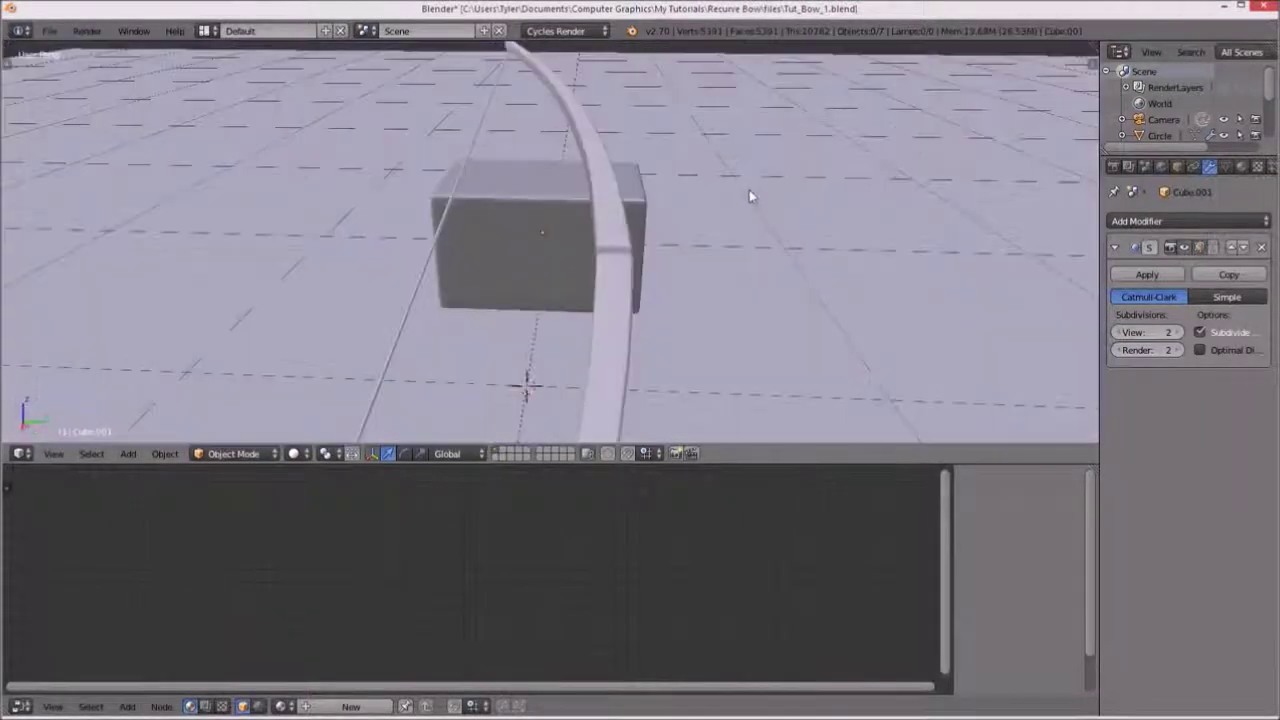
Give the block a new material with a Mix Shader surface.
{"action": "right_click", "coordinate": [565, 189]}
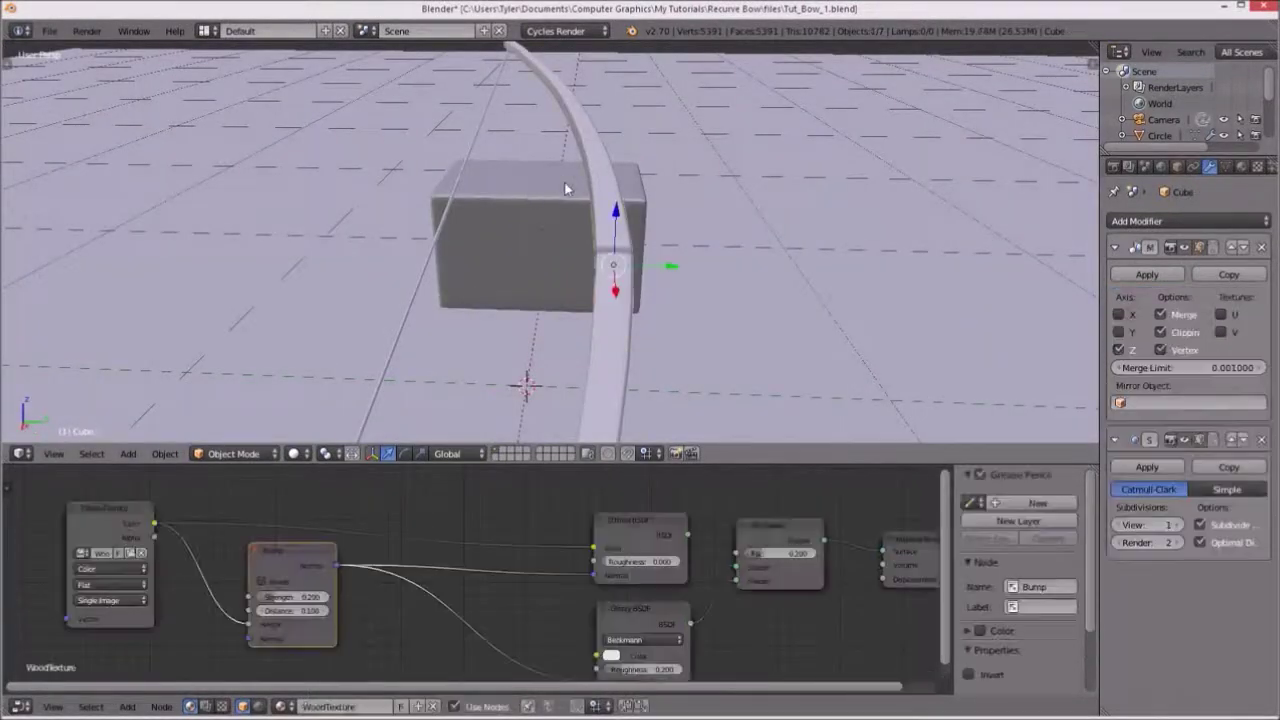
{"action": "right_click", "coordinate": [583, 222]}
{"action": "left_click", "coordinate": [1240, 167]}
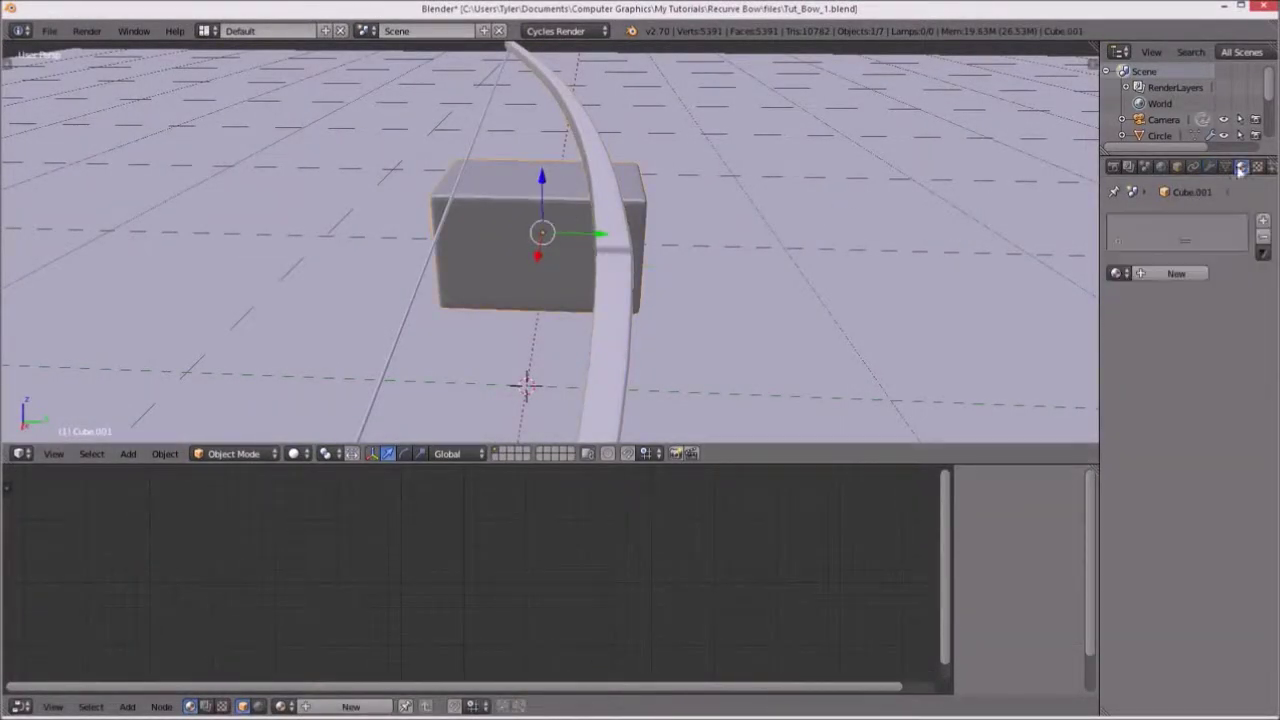
{"action": "left_click", "coordinate": [1160, 273]}
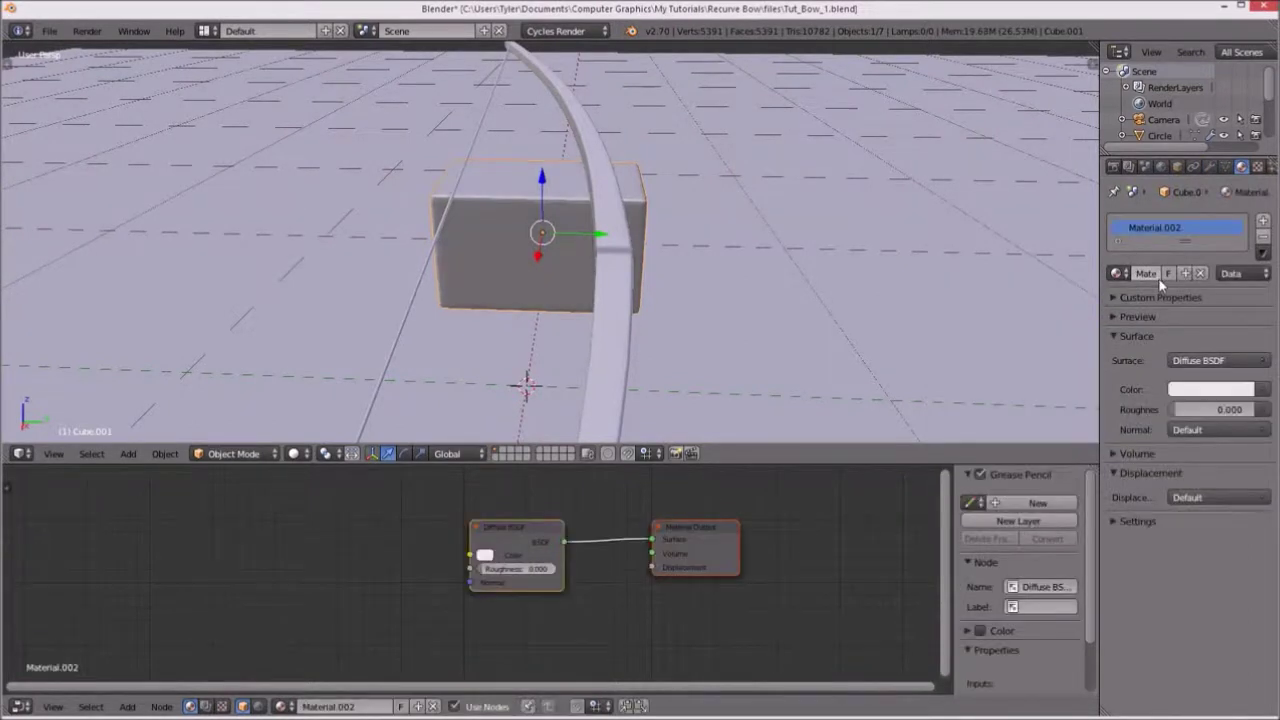
{"action": "left_click", "coordinate": [1208, 361]}
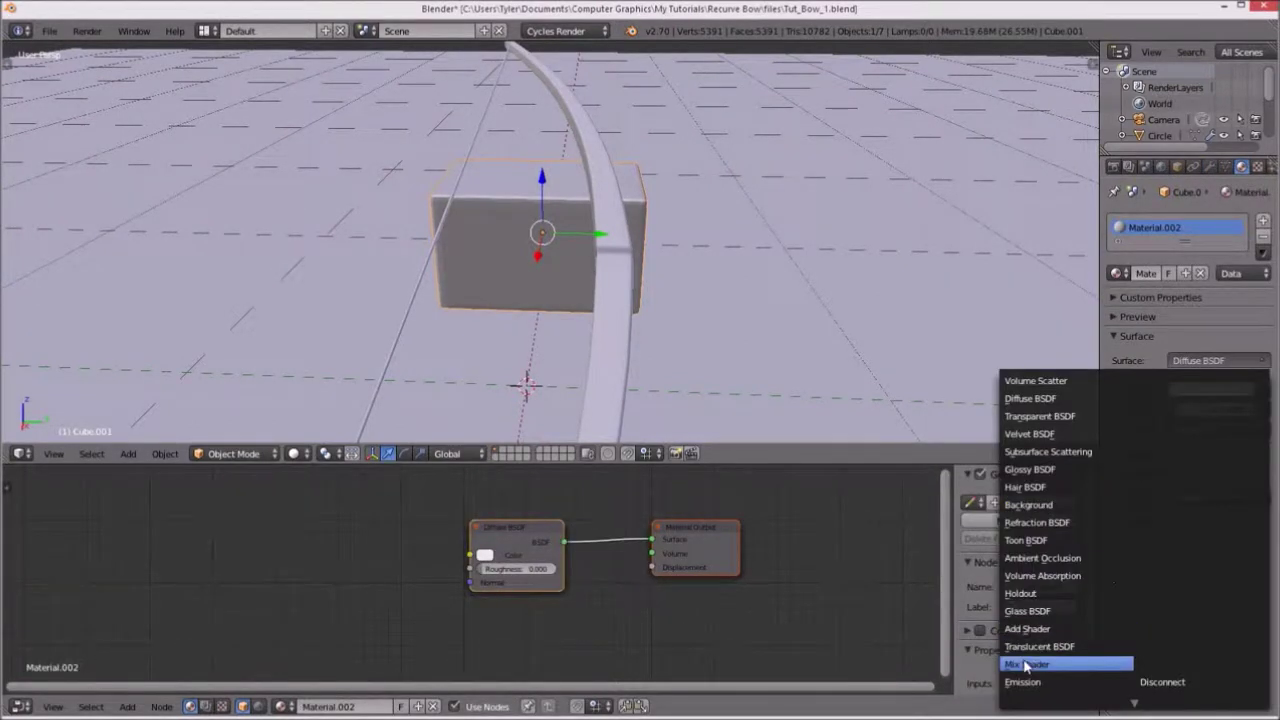
{"action": "left_click", "coordinate": [1020, 664]}
Plug Diffuse BSDF and Glossy BSDF into the Mix Shader's two inputs.
{"action": "left_click", "coordinate": [1200, 410]}
{"action": "left_click", "coordinate": [1192, 374]}
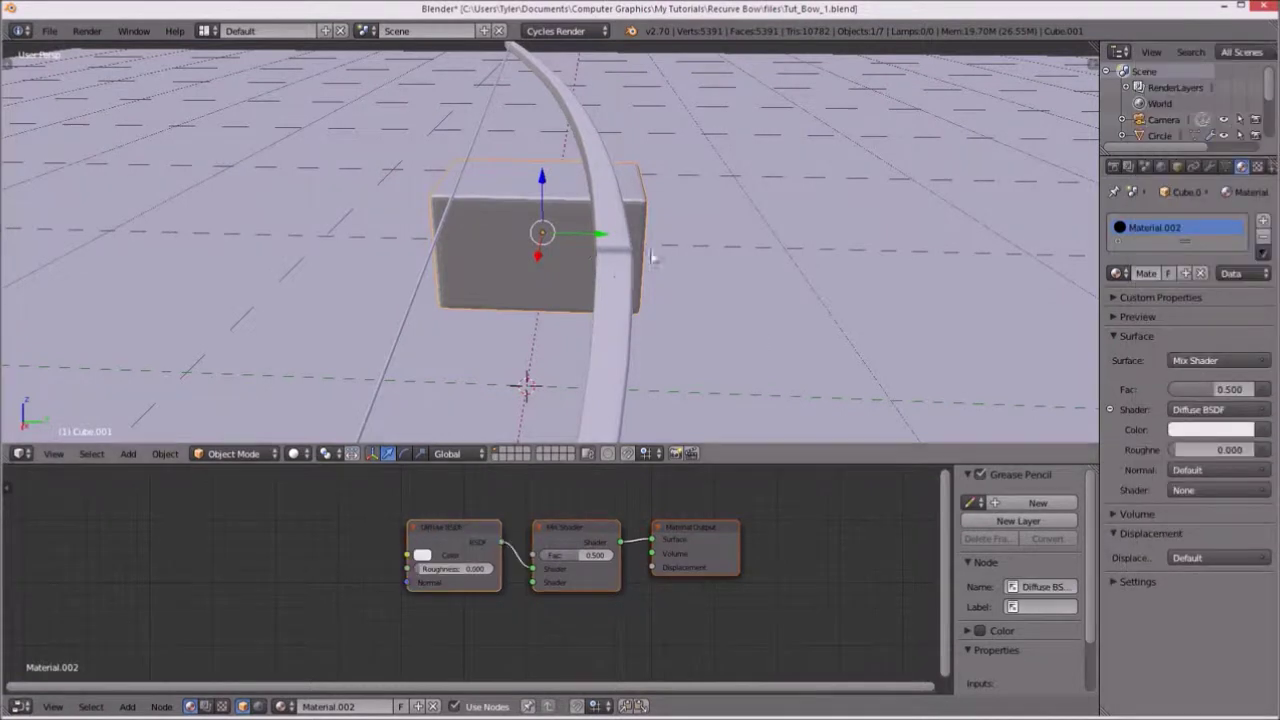
{"action": "mouse_move", "coordinate": [651, 251]}
{"action": "middle_mouse_down"}
{"action": "mouse_move", "coordinate": [478, 248]}
{"action": "mouse_move", "coordinate": [469, 236]}
{"action": "mouse_move", "coordinate": [897, 211]}
{"action": "mouse_move", "coordinate": [746, 197]}
{"action": "mouse_move", "coordinate": [791, 189]}
{"action": "middle_mouse_up"}
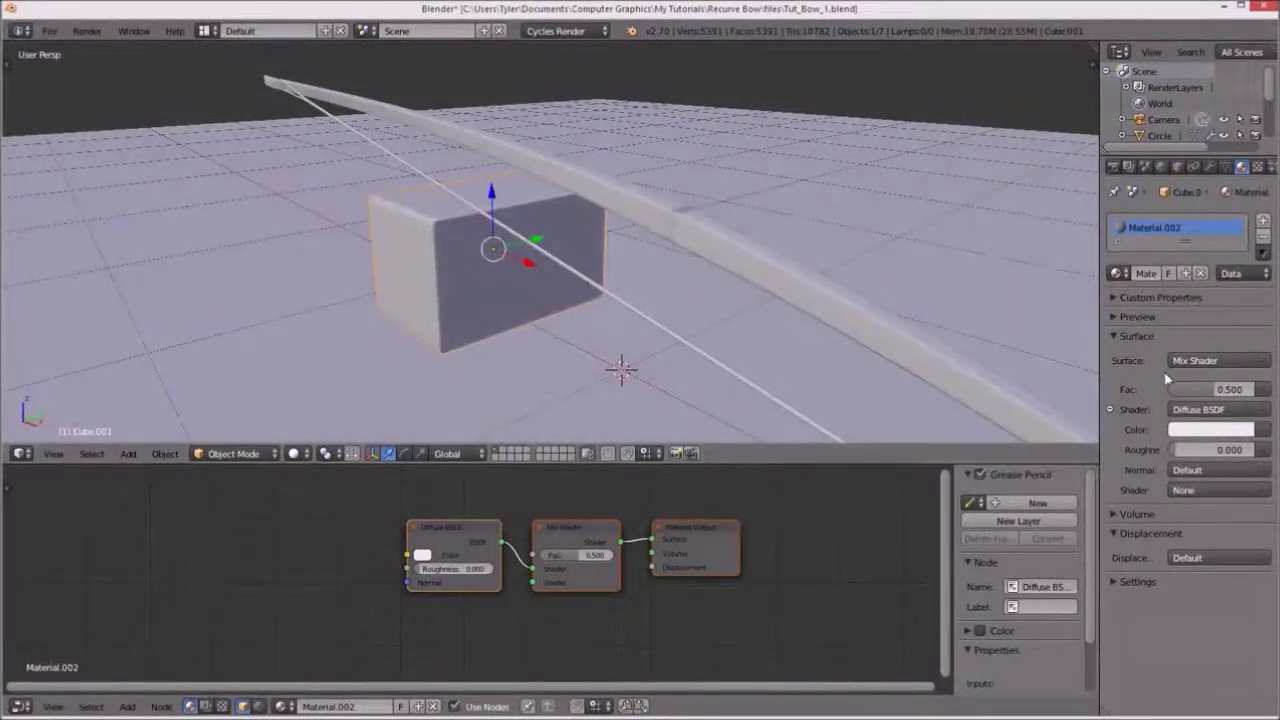
{"action": "left_click", "coordinate": [1195, 491]}
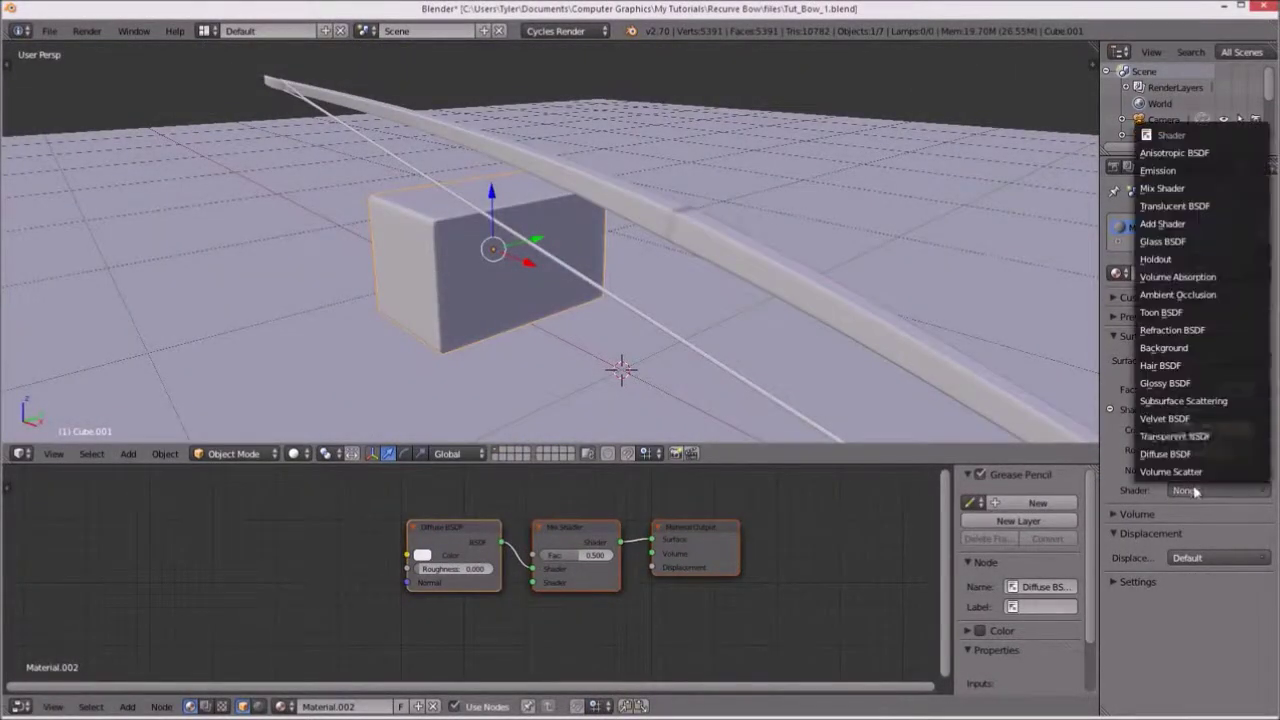
{"action": "left_click", "coordinate": [1186, 385]}
Darken the diffuse colour to dark grey and set the mix factor to 0.2.
{"action": "left_click", "coordinate": [1210, 430]}
{"action": "left_click", "coordinate": [1243, 272]}
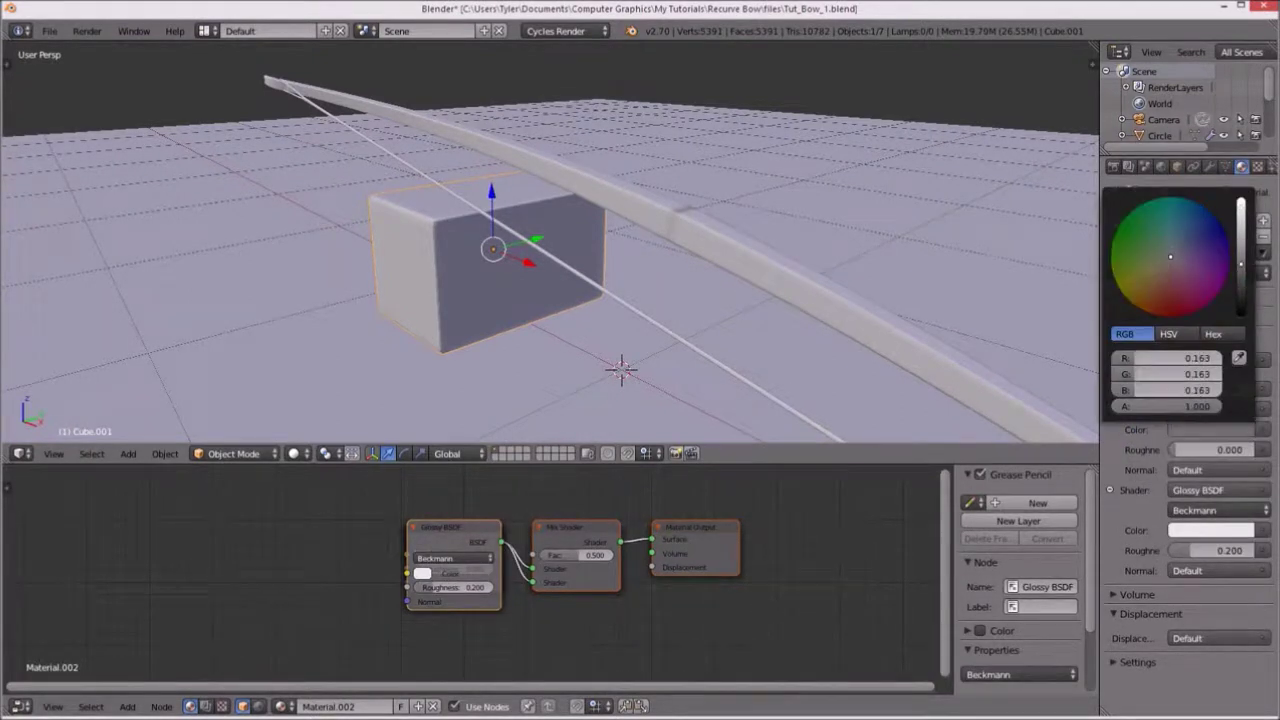
{"action": "left_click", "coordinate": [1226, 387]}
{"action": "type", "text": "0.2"}
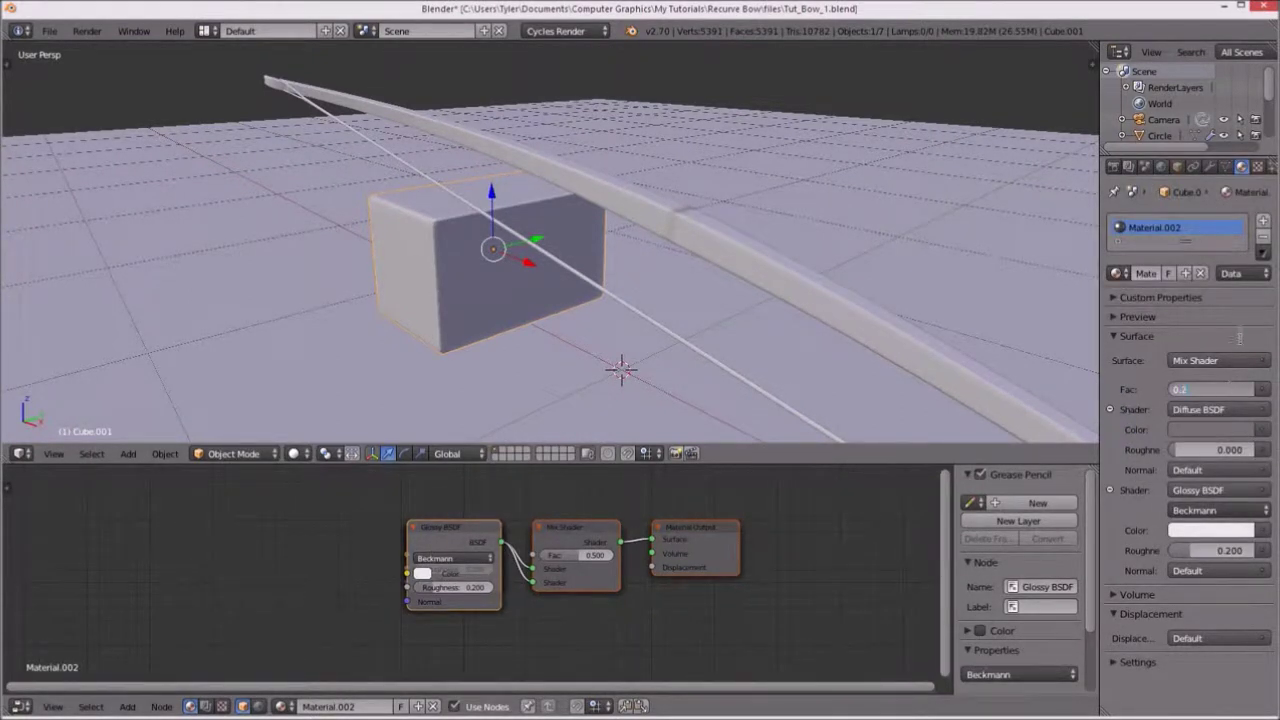
{"action": "key", "text": "Return"}
{"action": "left_click", "coordinate": [1210, 429]}
{"action": "left_click", "coordinate": [1246, 289]}
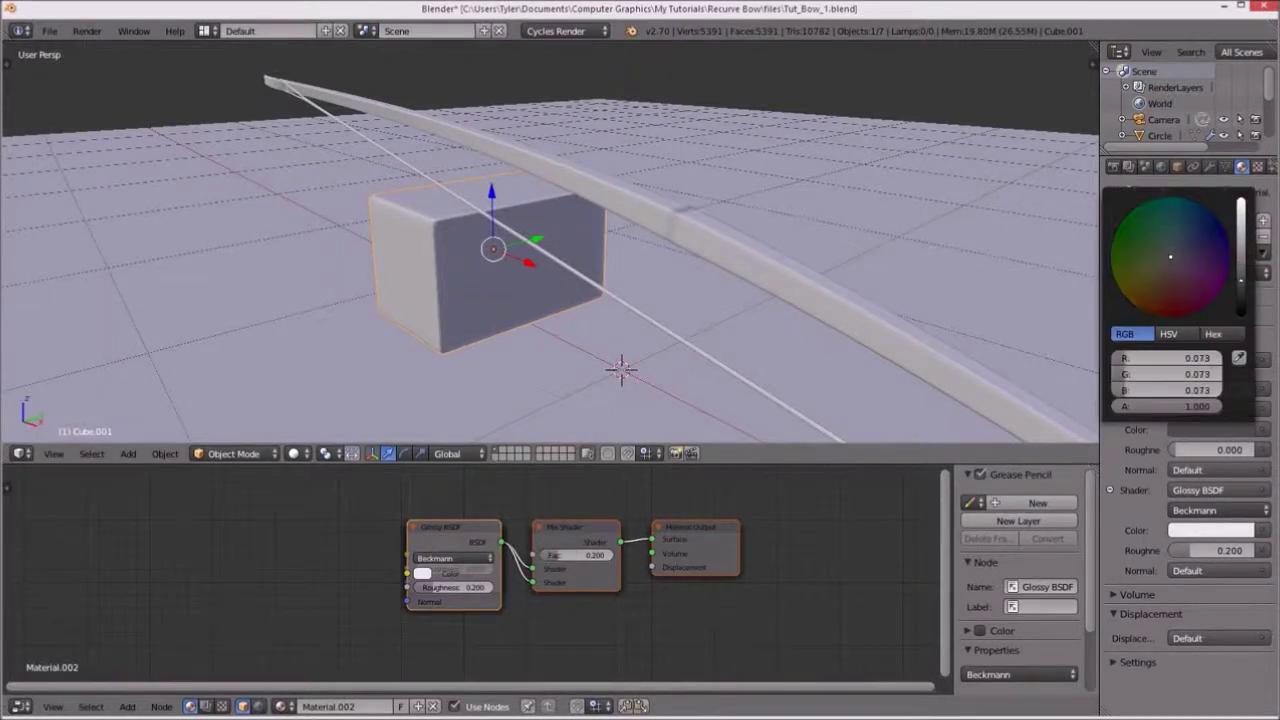
From the camera view, preview a Cycles render within a border around the bow.
{"action": "key", "text": "KP_0"}
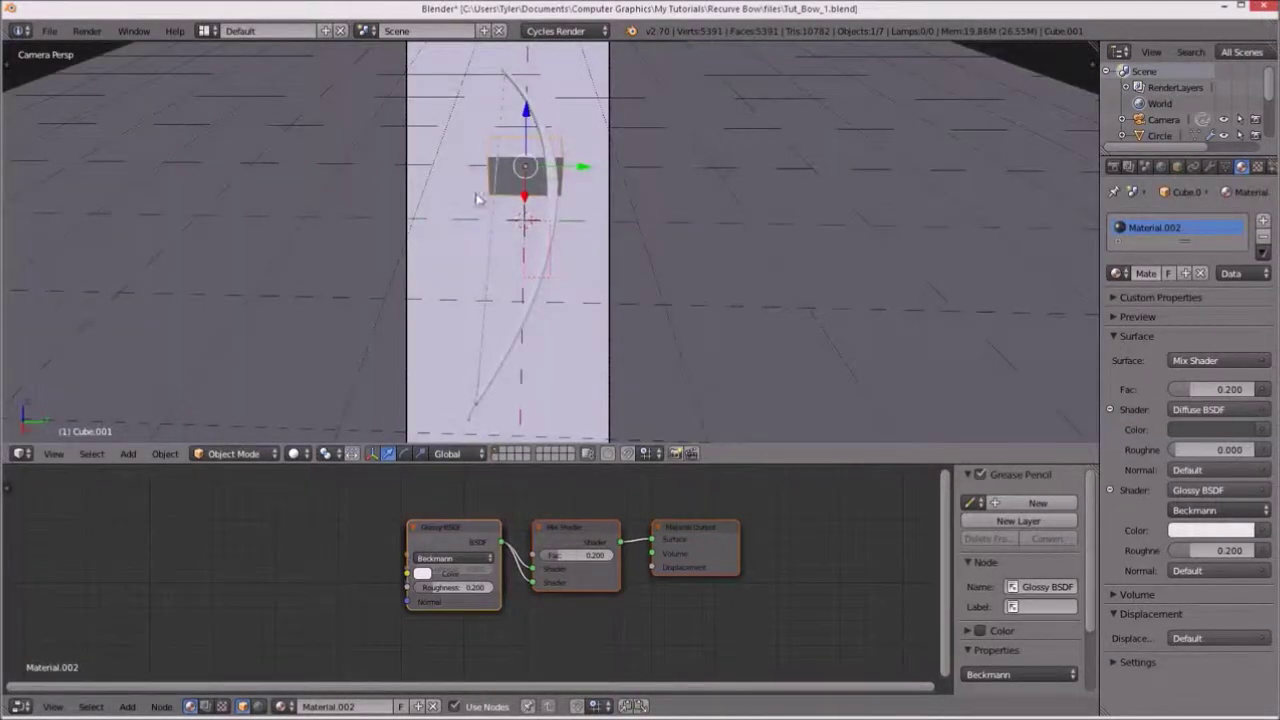
{"action": "left_click", "coordinate": [293, 453]}
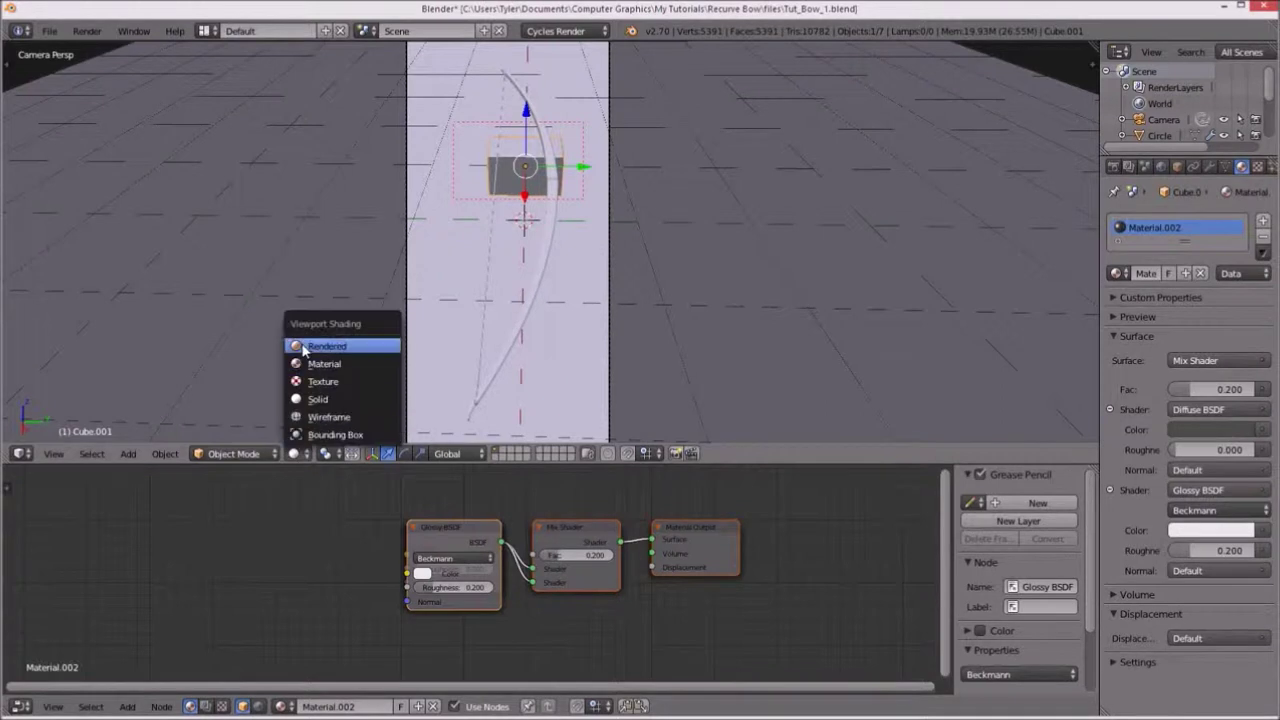
{"action": "left_click", "coordinate": [329, 340]}
{"action": "key", "text": "ctrl+b"}
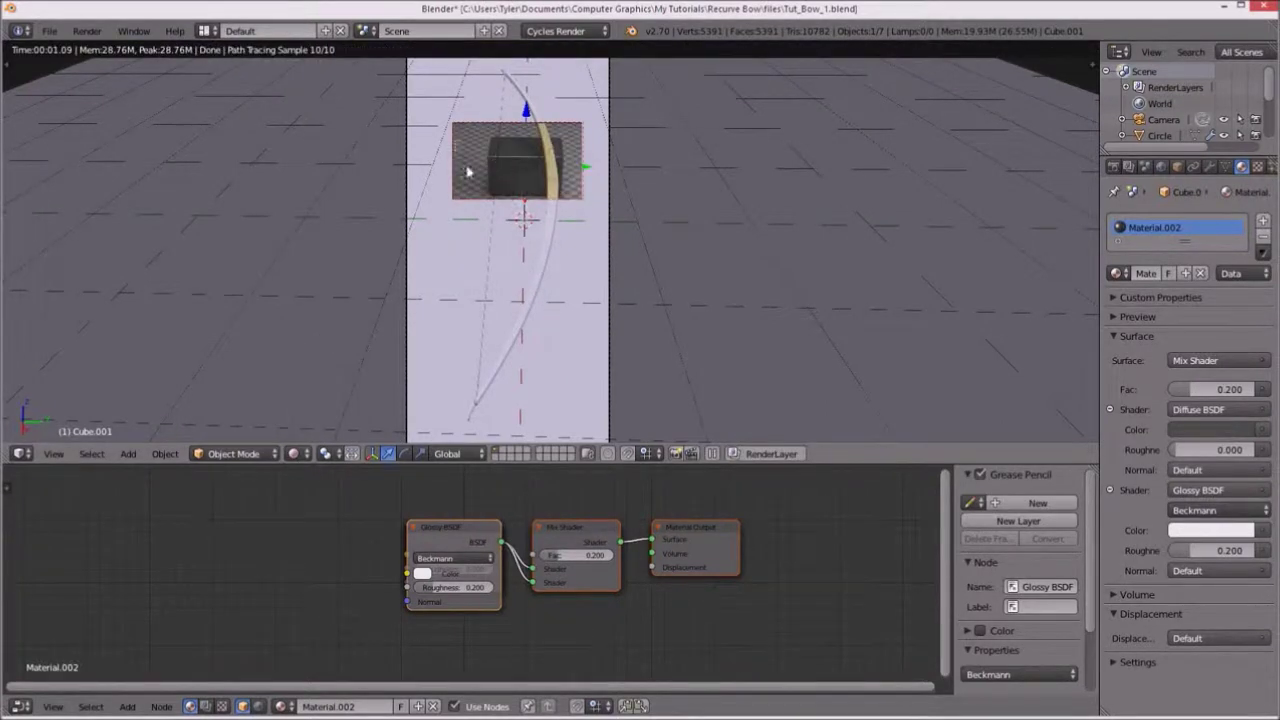
{"action": "left_click_drag", "start_coordinate": [455, 141], "coordinate": [571, 287]}
{"action": "left_click", "coordinate": [293, 453]}
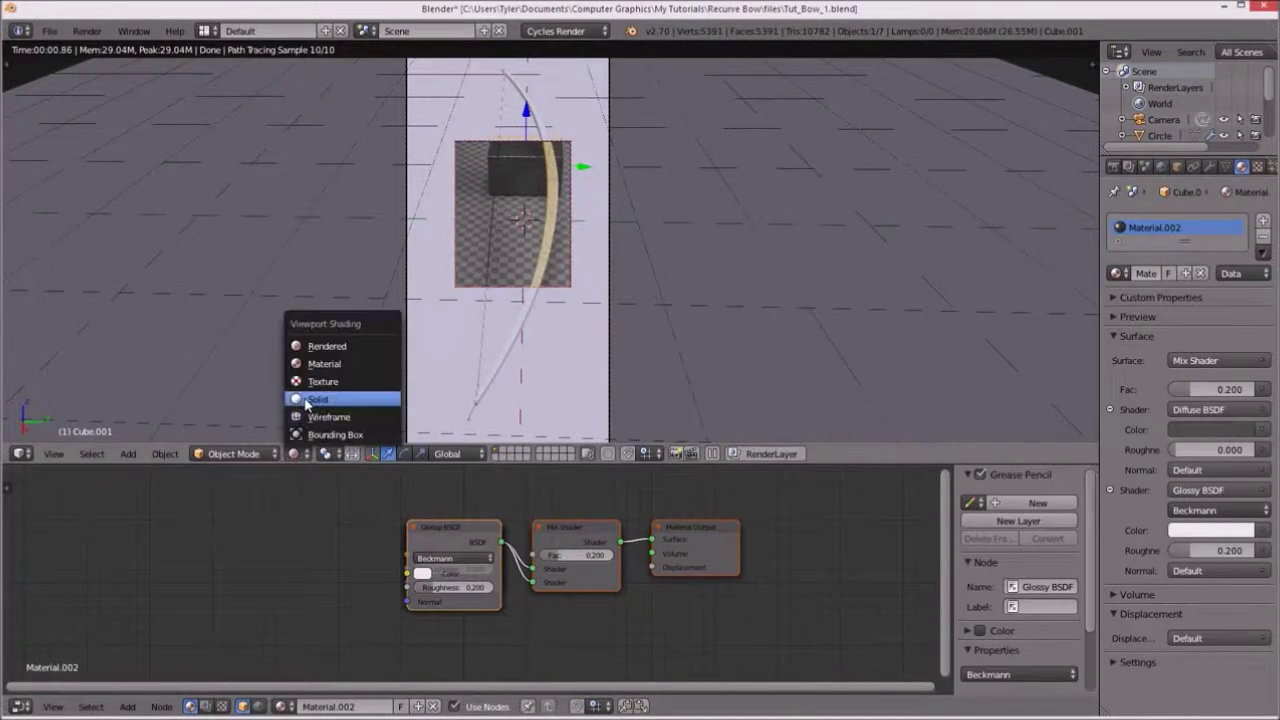
{"action": "left_click", "coordinate": [310, 405]}
Select the bow and spread its Bump and Image Texture nodes apart under rendered preview.
{"action": "right_click", "coordinate": [524, 300]}
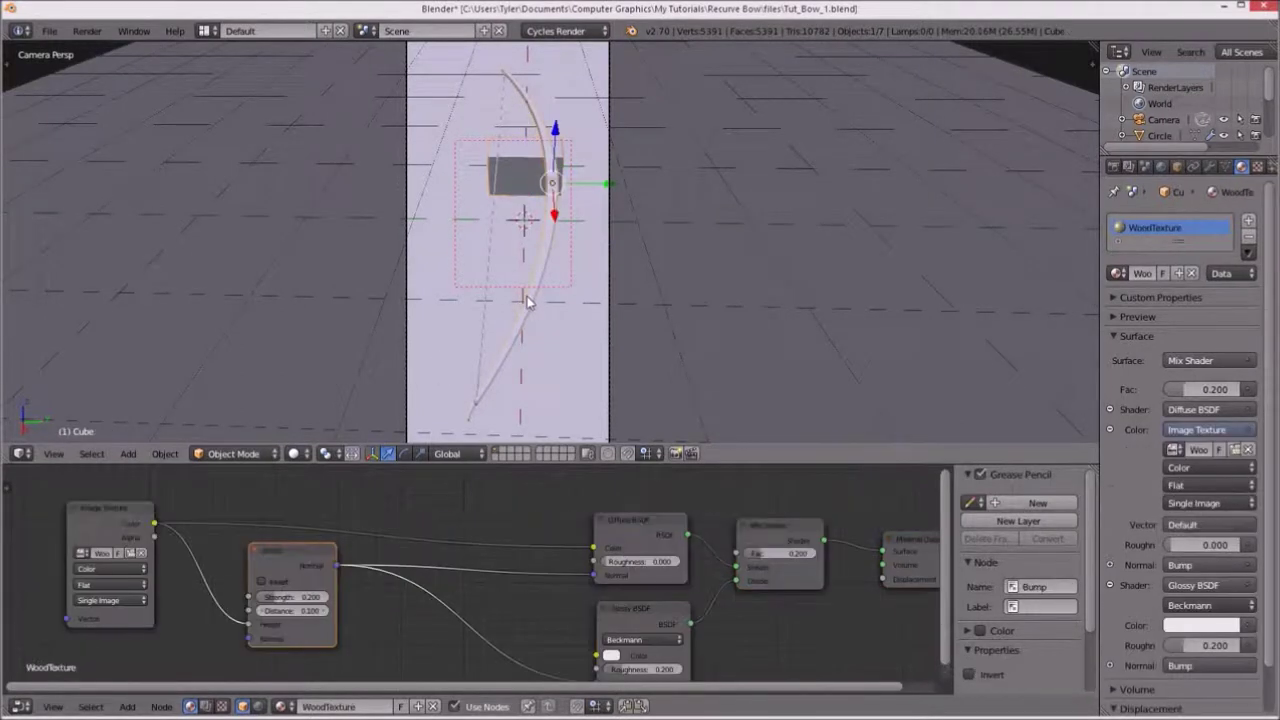
{"action": "left_click_drag", "start_coordinate": [315, 549], "coordinate": [317, 573]}
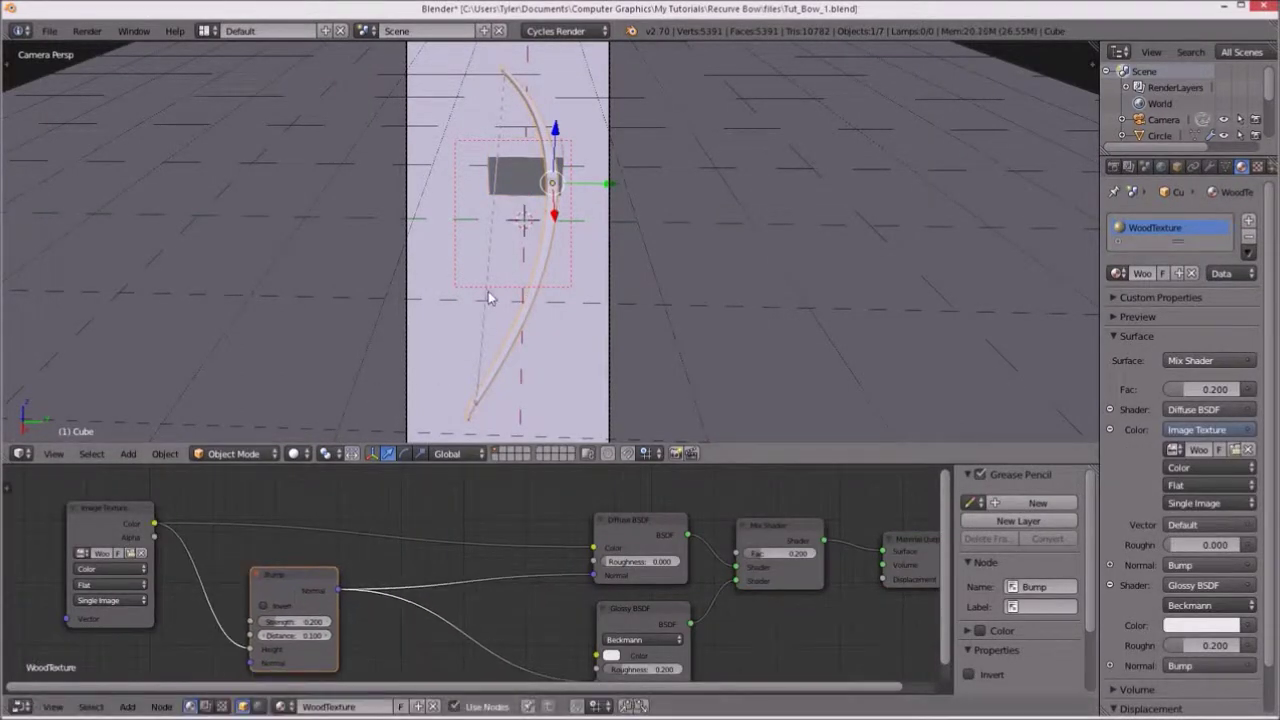
{"action": "left_click", "coordinate": [296, 453]}
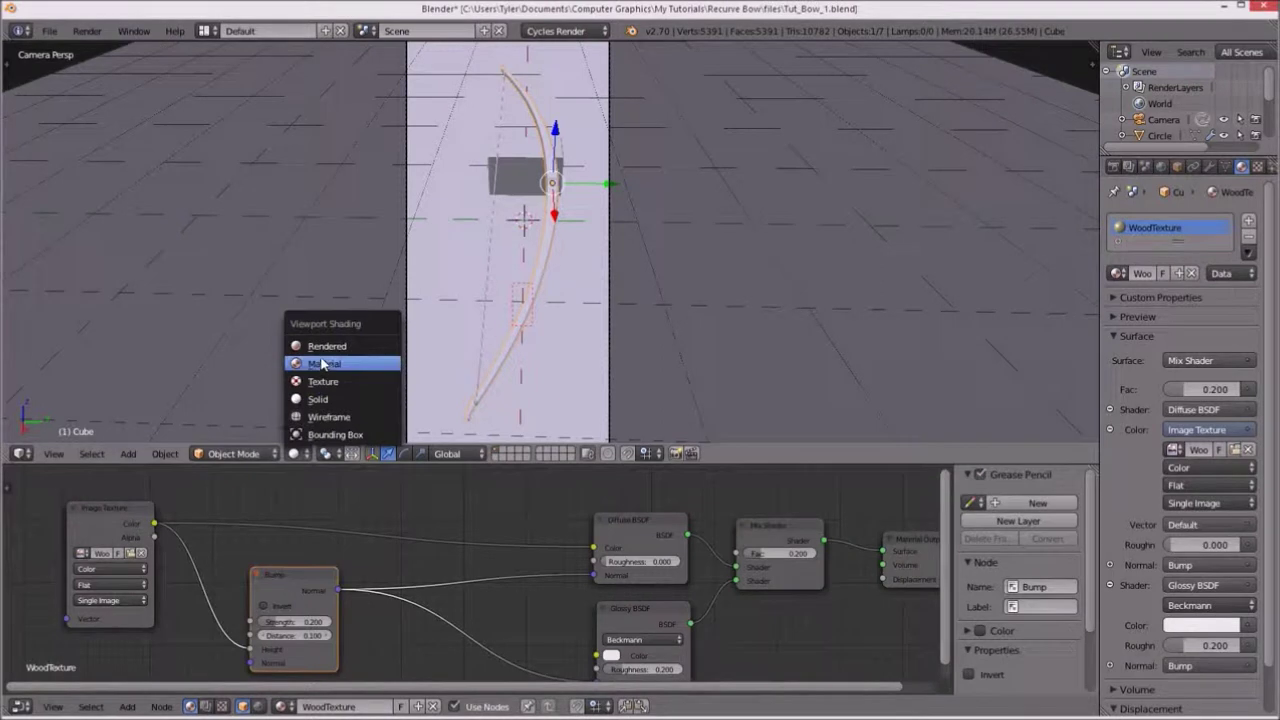
{"action": "left_click", "coordinate": [314, 348]}
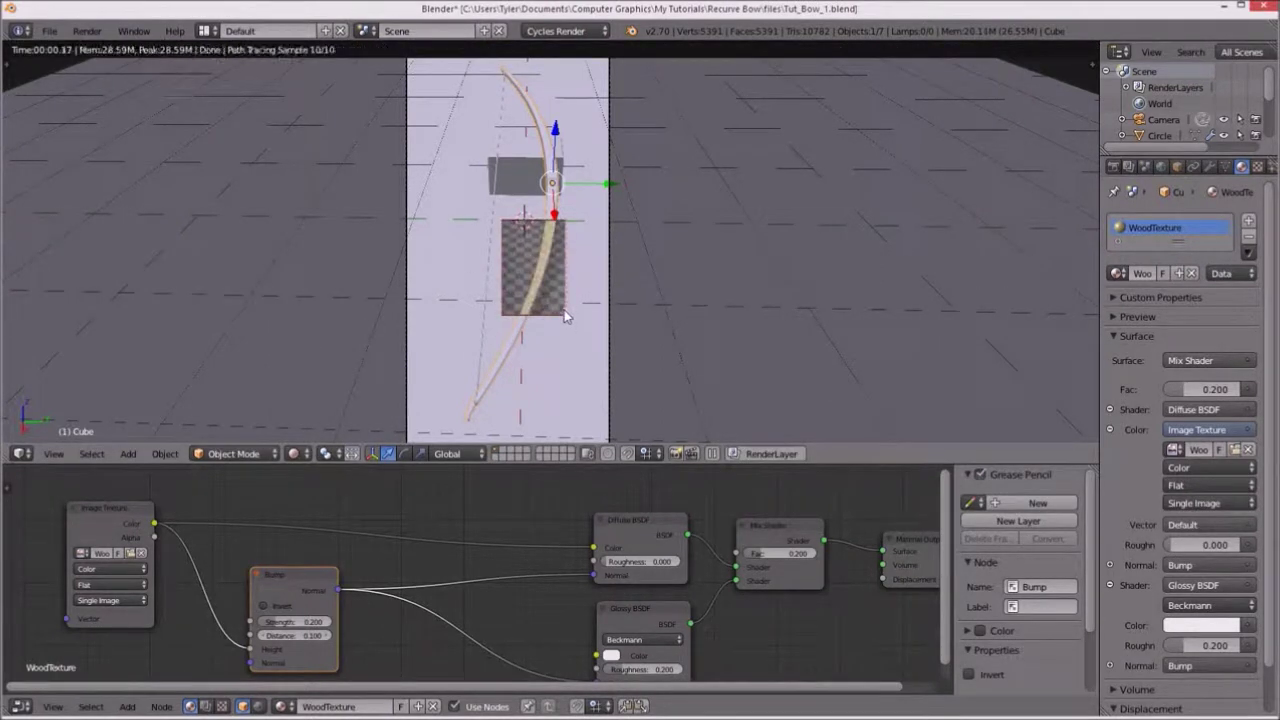
{"action": "left_click_drag", "start_coordinate": [312, 580], "coordinate": [316, 594]}
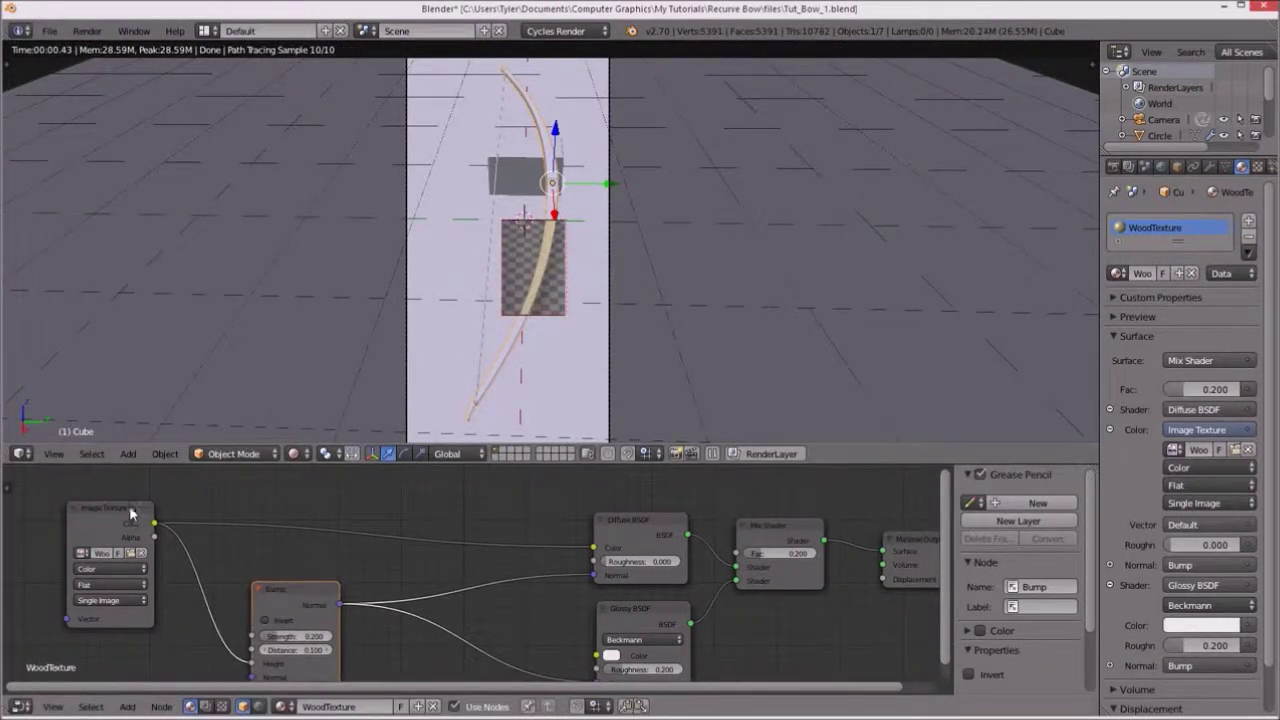
{"action": "left_click_drag", "start_coordinate": [130, 513], "coordinate": [78, 508]}
{"action": "middle_click_drag", "start_coordinate": [240, 506], "coordinate": [248, 513]}
Insert an RGB Curves node on the Image Texture–Diffuse BSDF link.
{"action": "key", "text": "shift+a"}
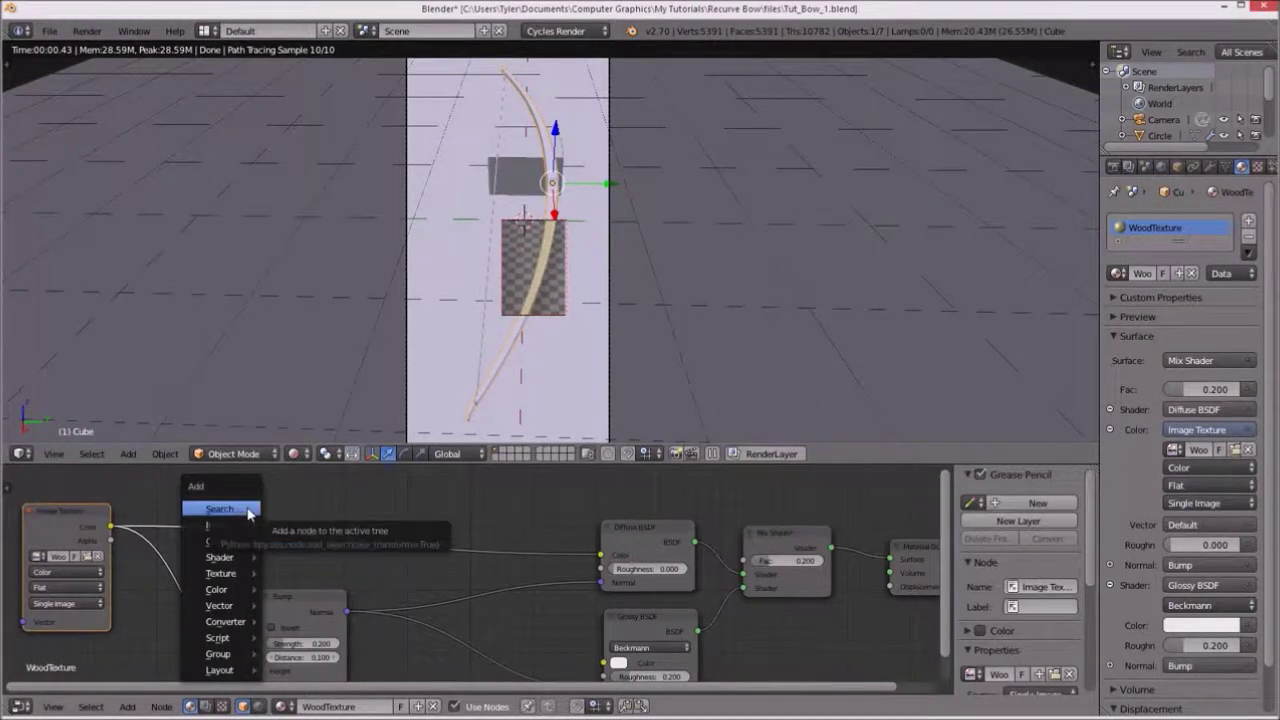
{"action": "key", "text": "shift+a"}
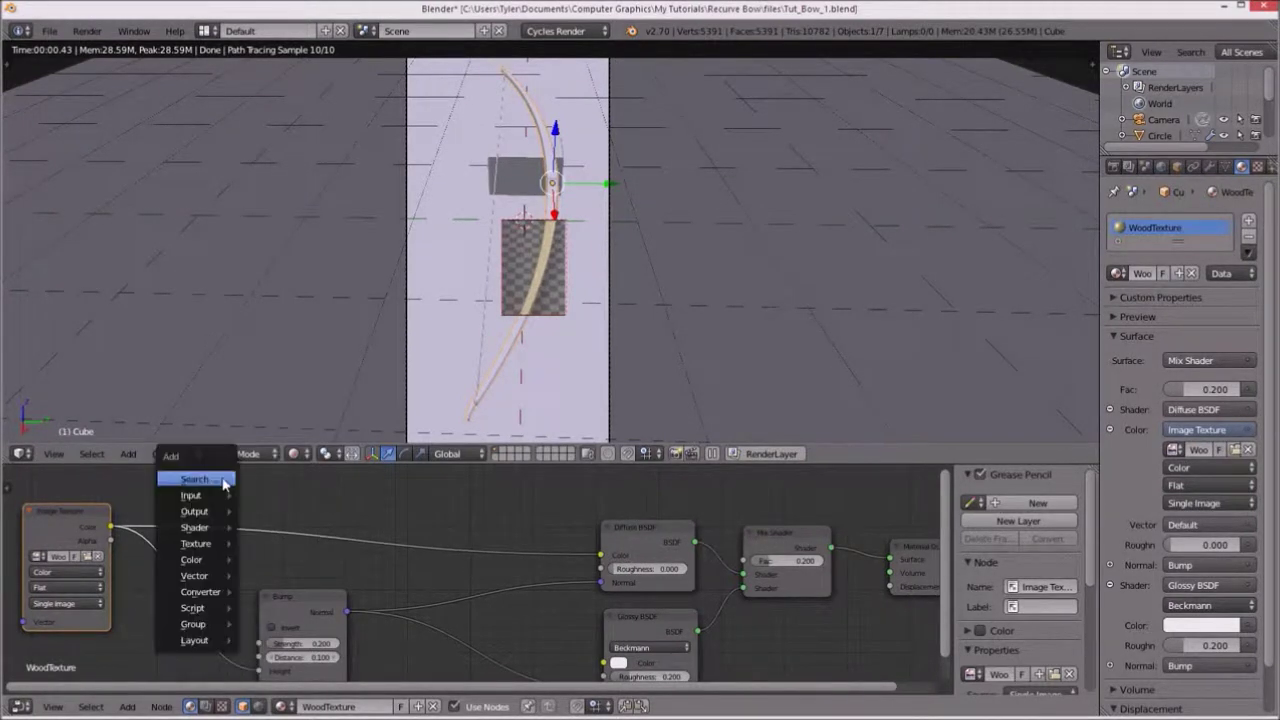
{"action": "mouse_move", "coordinate": [192, 559]}
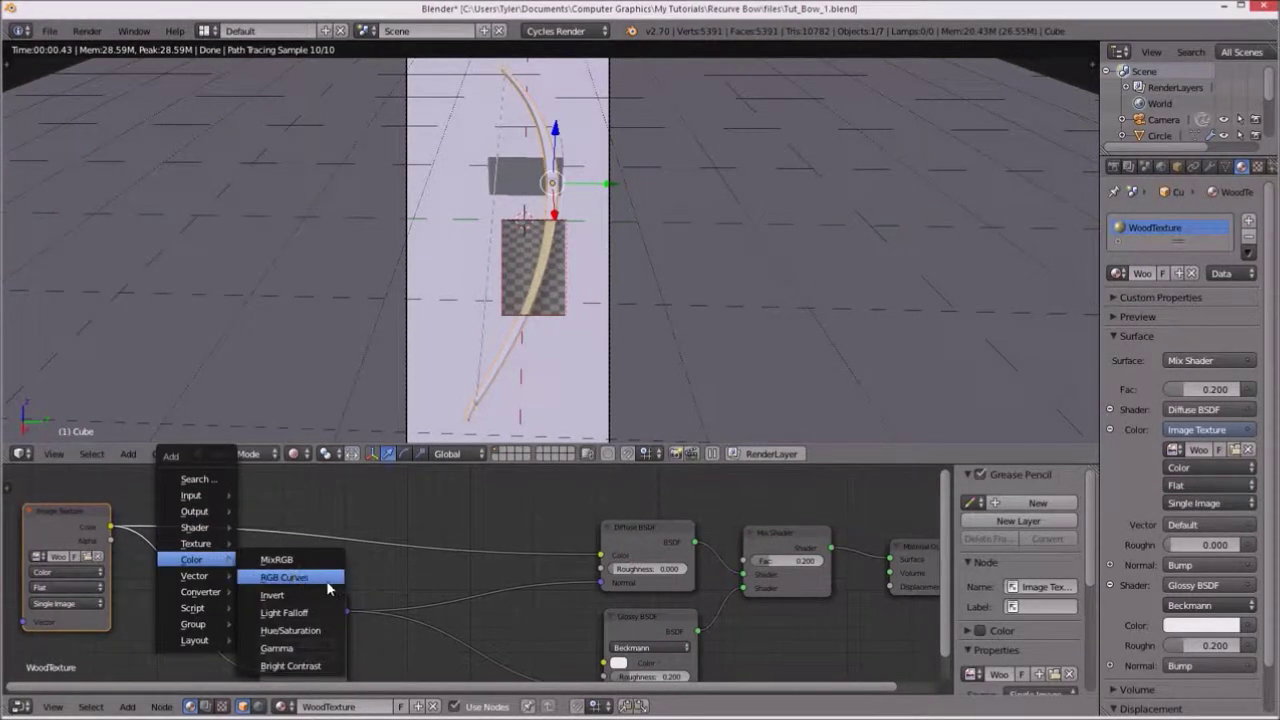
{"action": "left_click", "coordinate": [328, 579]}
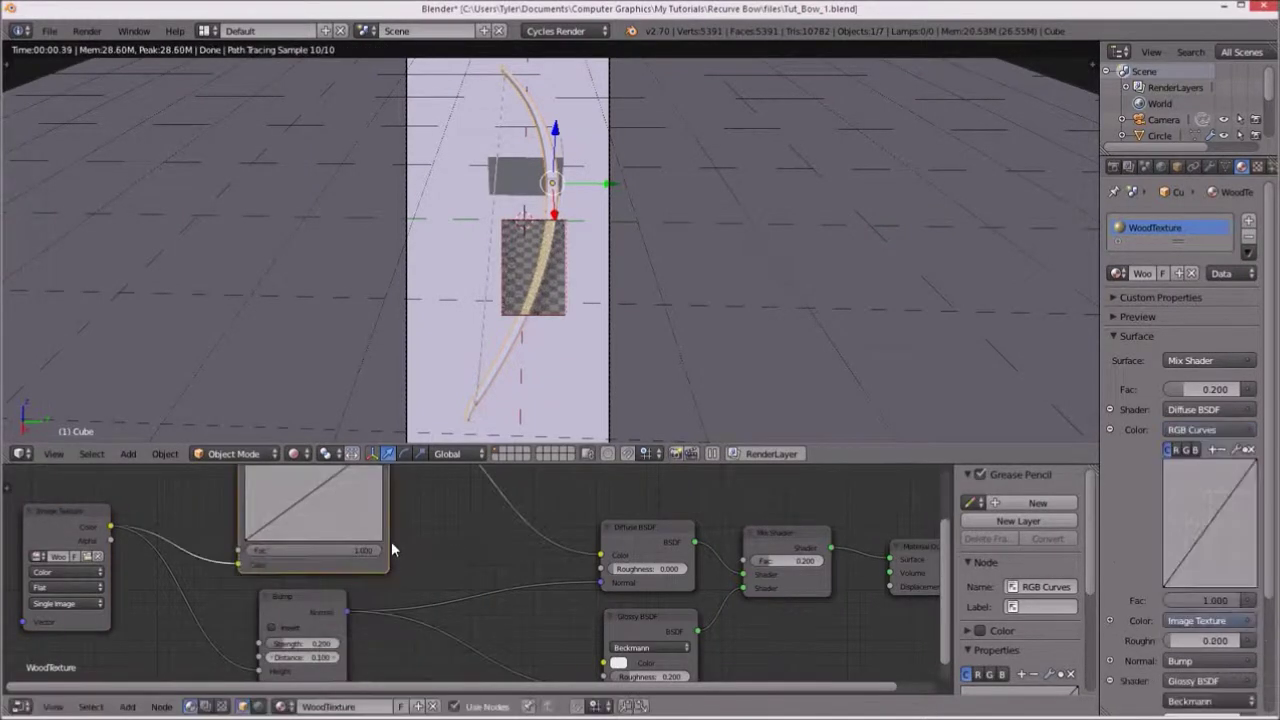
{"action": "left_click", "coordinate": [245, 458]}
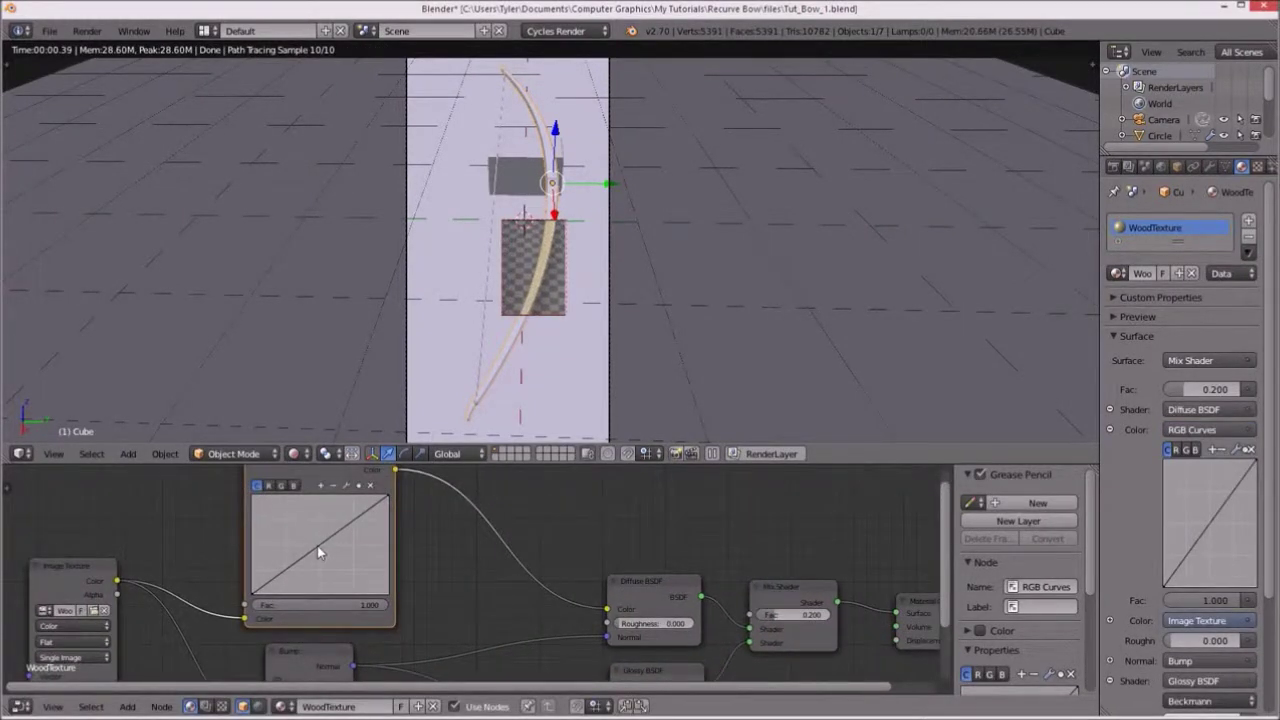
Pull a new curve point downward to darken the wood, then reposition the node.
{"action": "left_click", "coordinate": [318, 547]}
{"action": "mouse_move", "coordinate": [318, 547]}
{"action": "left_mouse_down"}
{"action": "mouse_move", "coordinate": [349, 573]}
{"action": "mouse_move", "coordinate": [314, 550]}
{"action": "mouse_move", "coordinate": [336, 567]}
{"action": "left_mouse_up"}
{"action": "scroll", "coordinate": [463, 405], "scroll_direction": "up", "scroll_amount": 4}
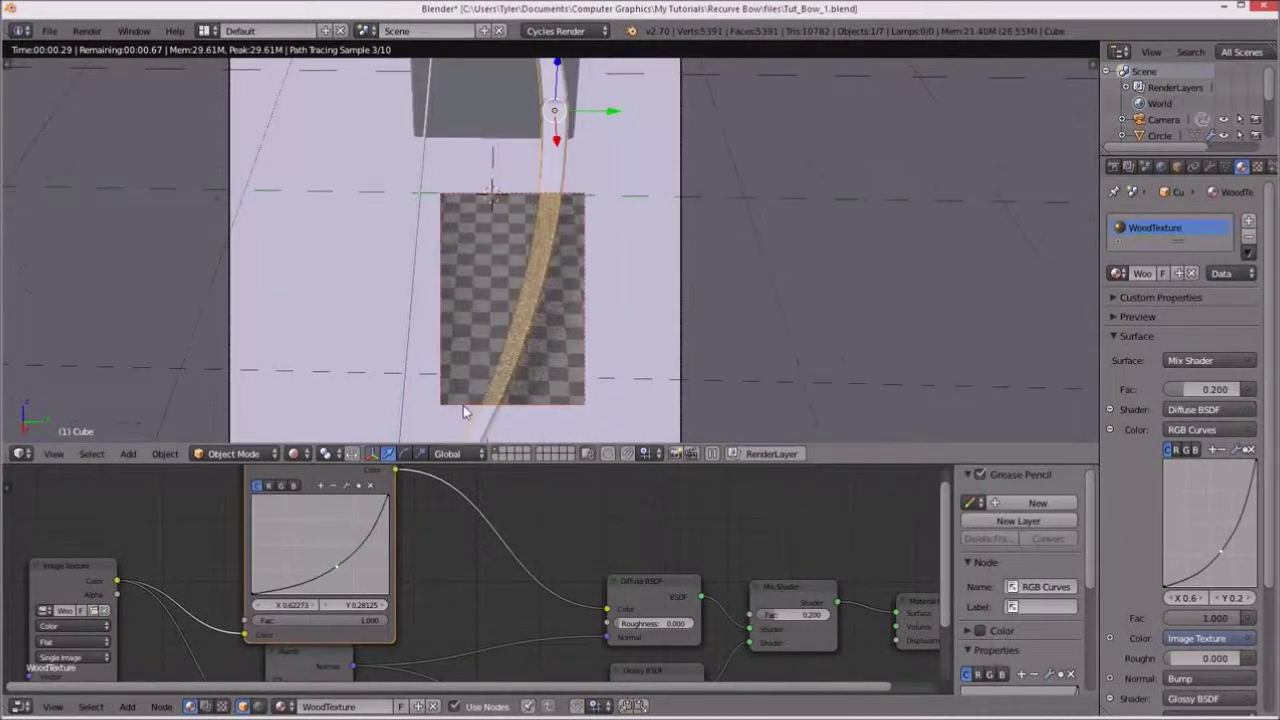
{"action": "scroll", "coordinate": [463, 405], "scroll_direction": "down", "scroll_amount": 4}
{"action": "scroll", "coordinate": [381, 509], "scroll_direction": "down", "scroll_amount": 2}
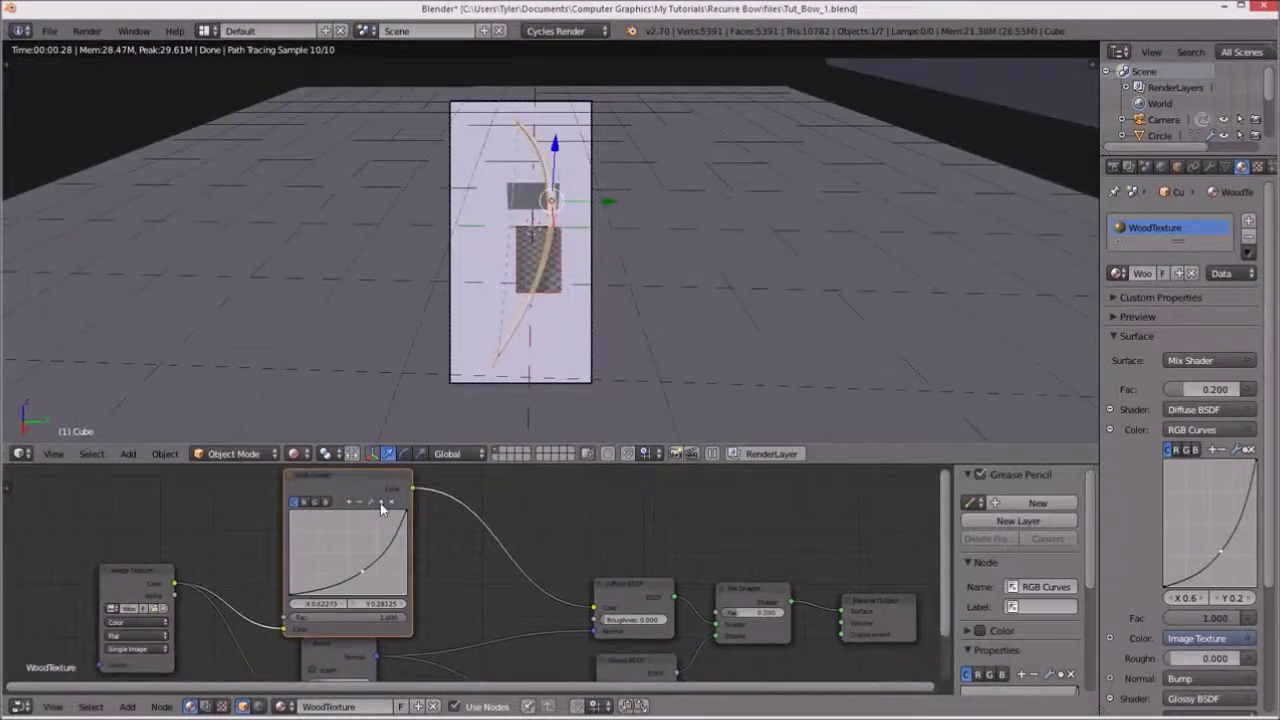
{"action": "left_click_drag", "start_coordinate": [347, 481], "coordinate": [339, 453]}
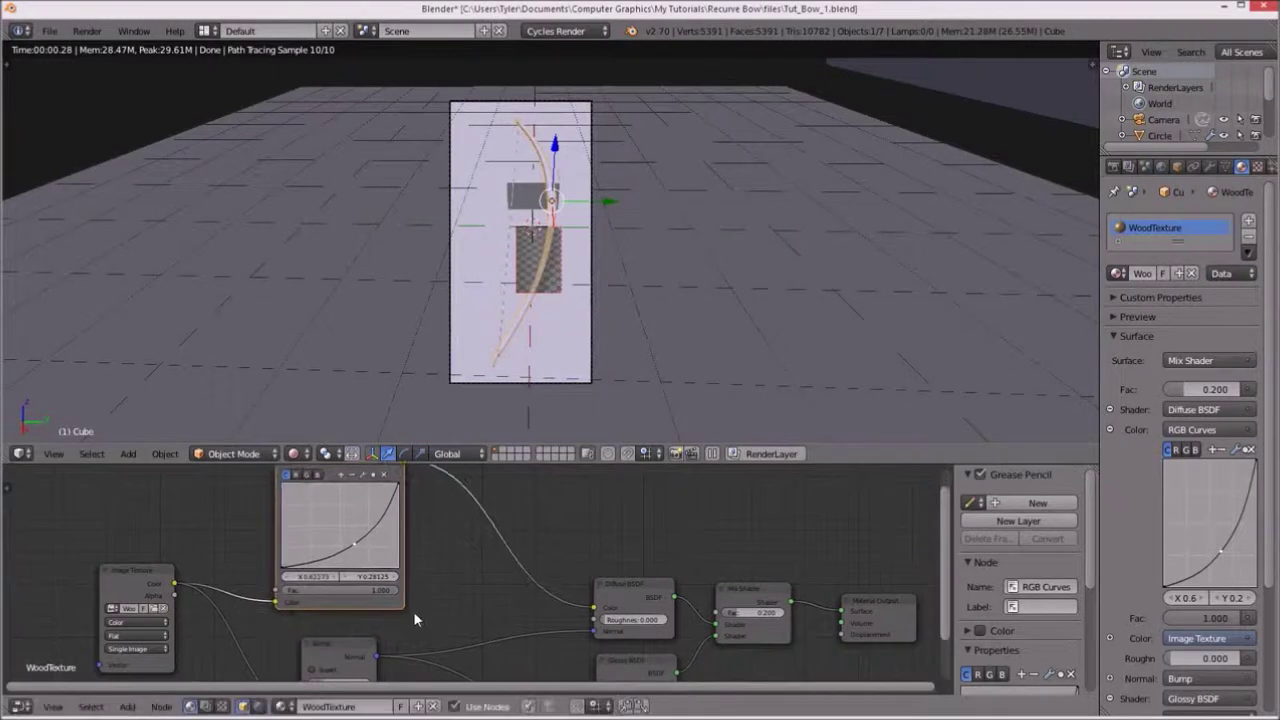
Join the node editor into the 3D view so it fills the area.
{"action": "right_click", "coordinate": [505, 455]}
{"action": "right_click", "coordinate": [610, 455]}
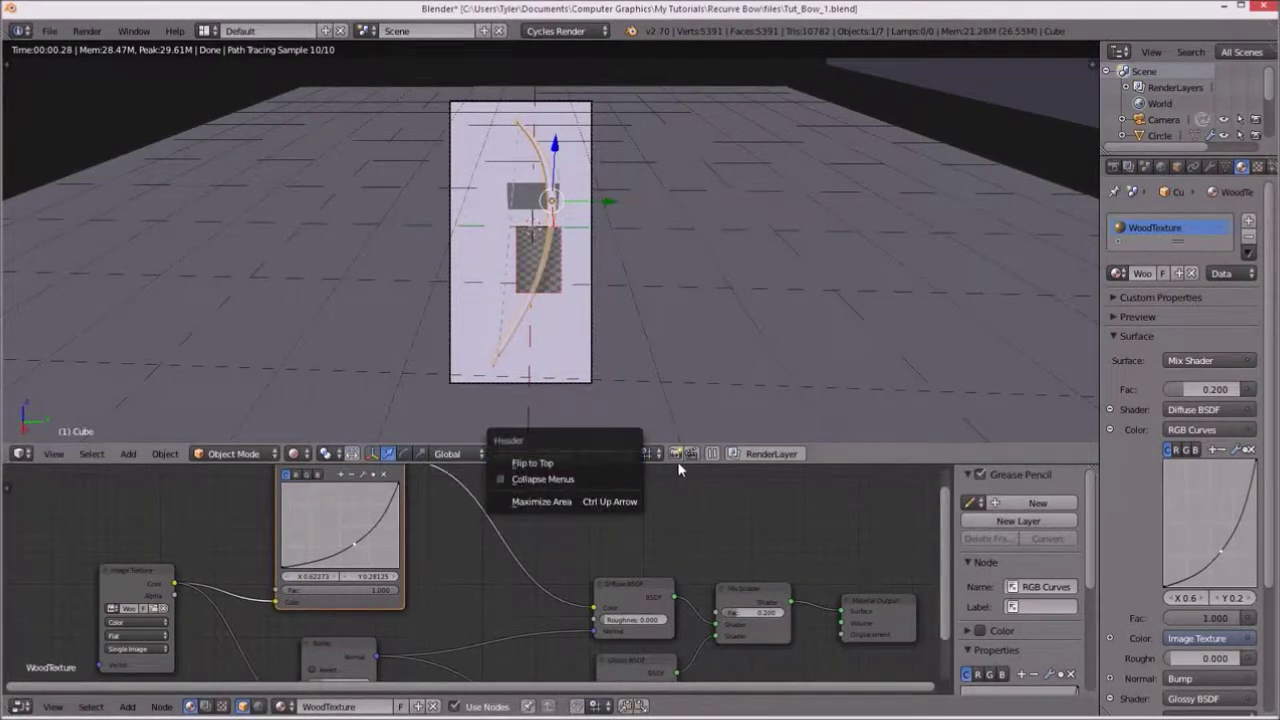
{"action": "right_click", "coordinate": [656, 464]}
{"action": "left_click", "coordinate": [636, 466]}
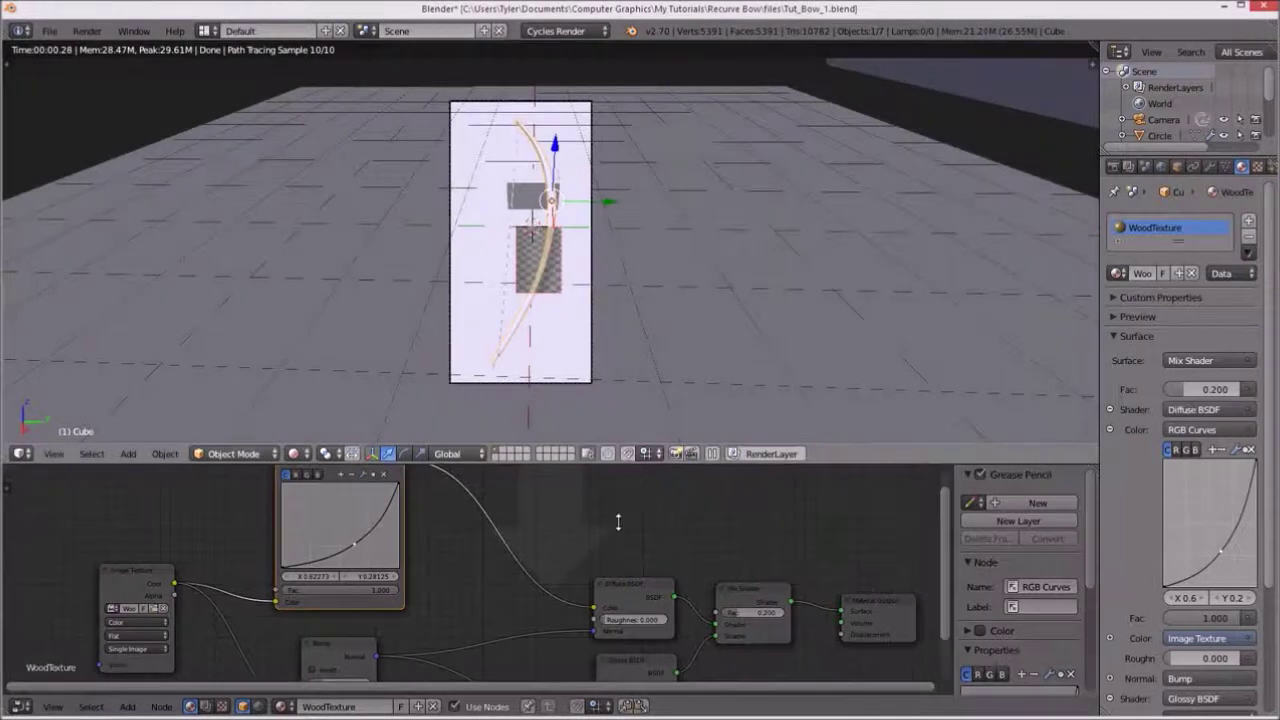
{"action": "left_click", "coordinate": [614, 523]}
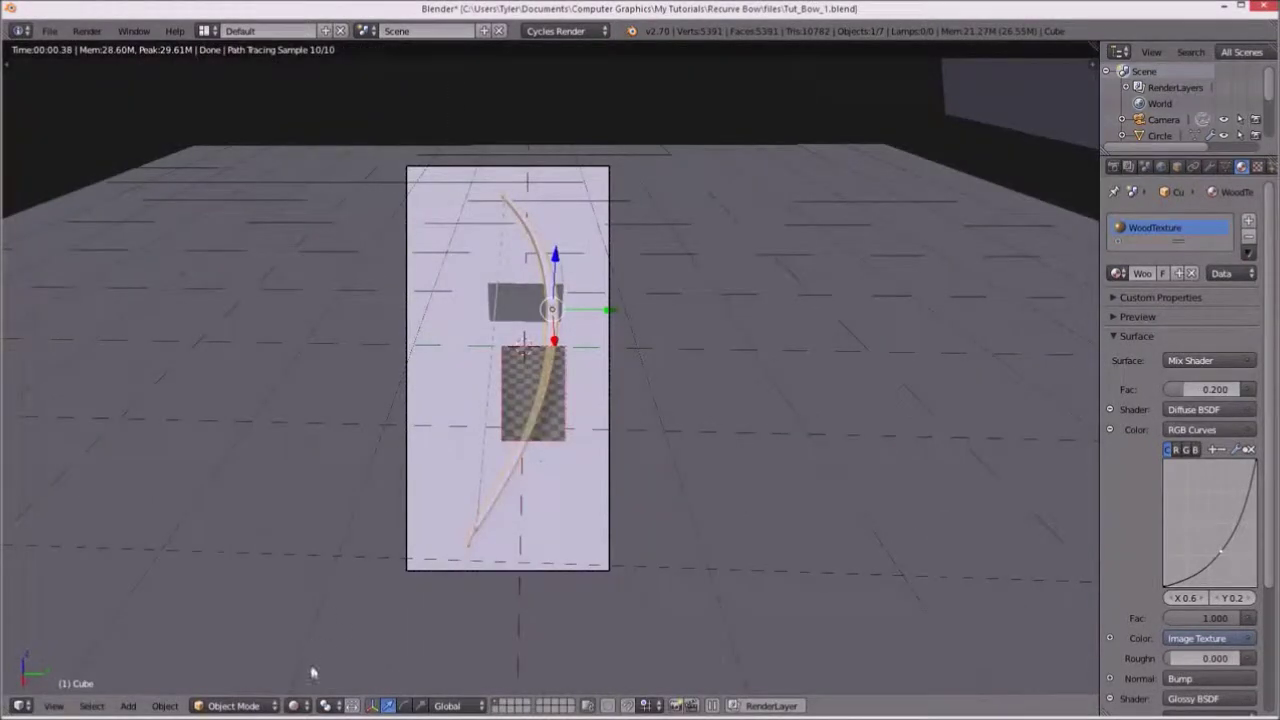
Return the viewport to Solid shading, show Render properties and deselect everything.
{"action": "left_click", "coordinate": [298, 705]}
{"action": "left_click", "coordinate": [320, 654]}
{"action": "scroll", "coordinate": [880, 263], "scroll_direction": "up", "scroll_amount": 4}
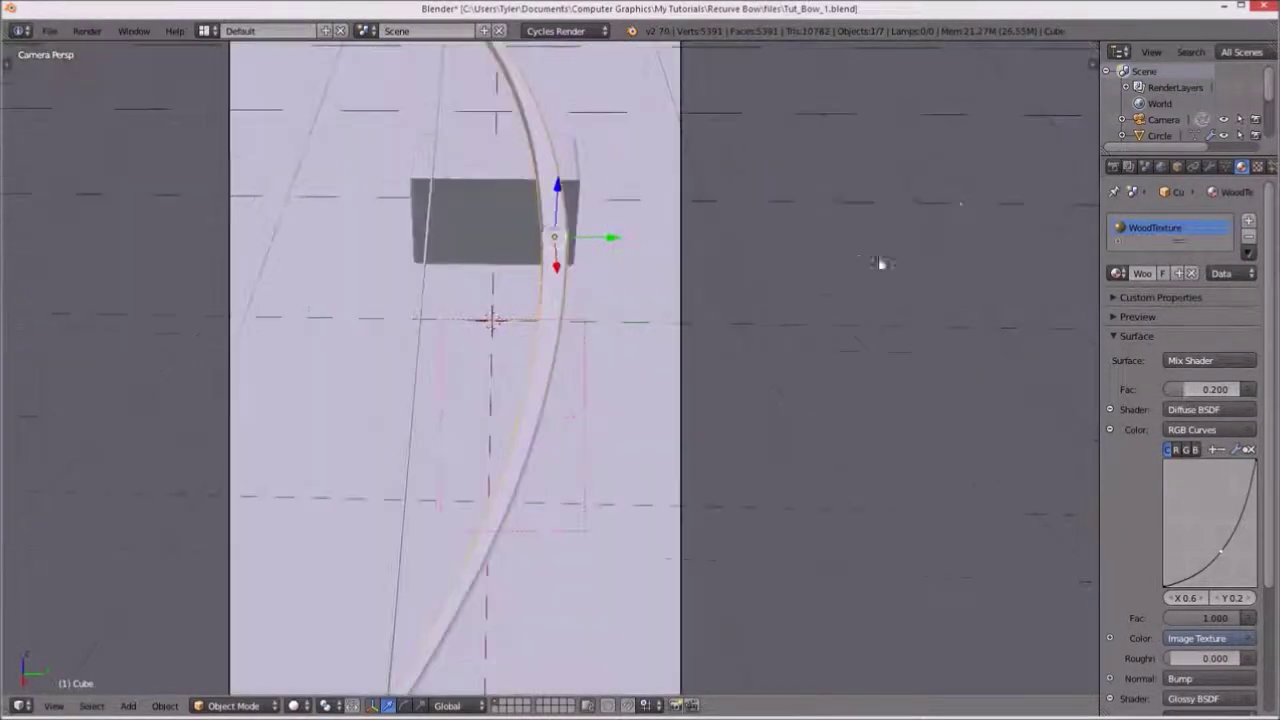
{"action": "left_click", "coordinate": [1114, 166]}
{"action": "scroll", "coordinate": [810, 305], "scroll_direction": "down", "scroll_amount": 4}
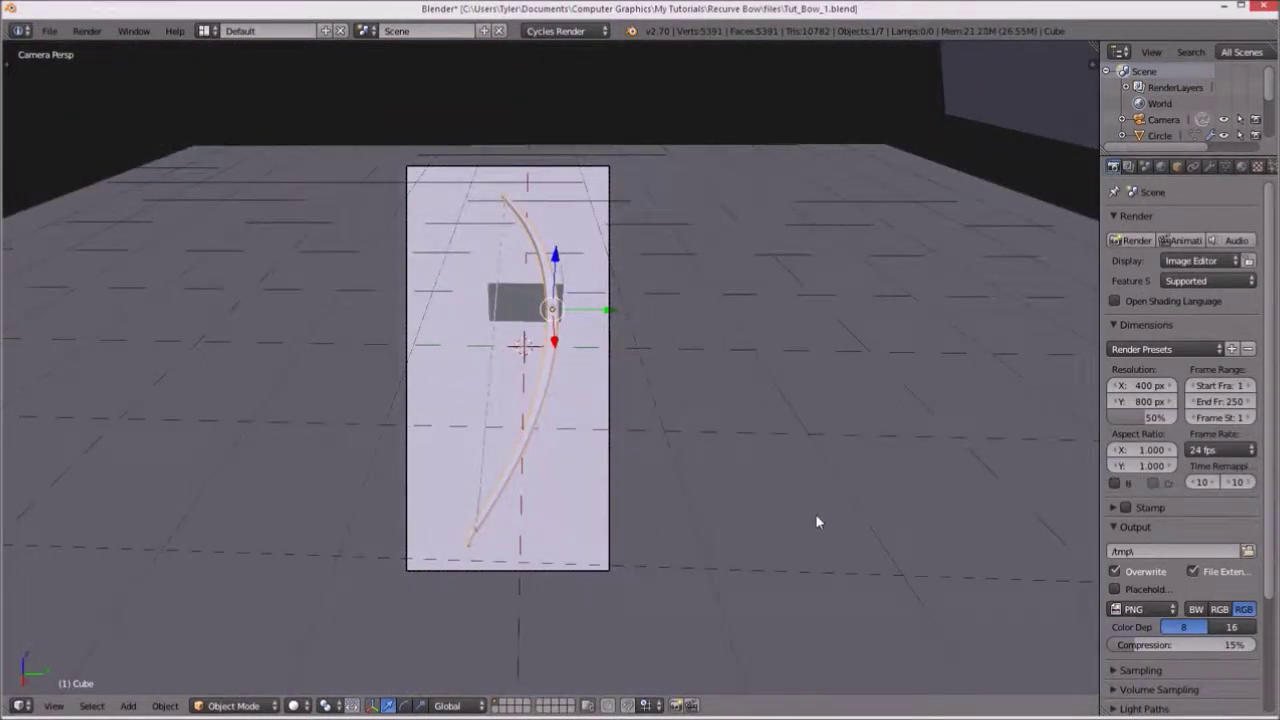
{"action": "scroll", "coordinate": [839, 350], "scroll_direction": "up", "scroll_amount": 3}
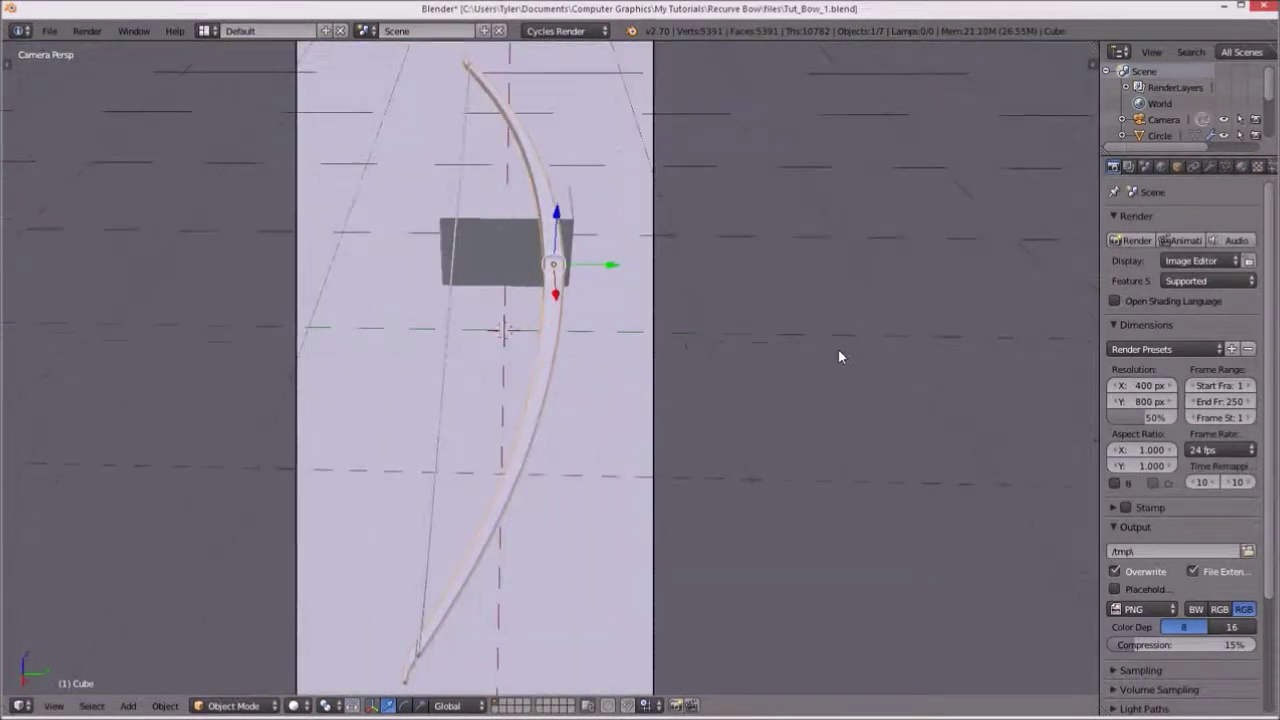
{"action": "key", "text": "a"}
{"action": "scroll", "coordinate": [690, 330], "scroll_direction": "down", "scroll_amount": 2}
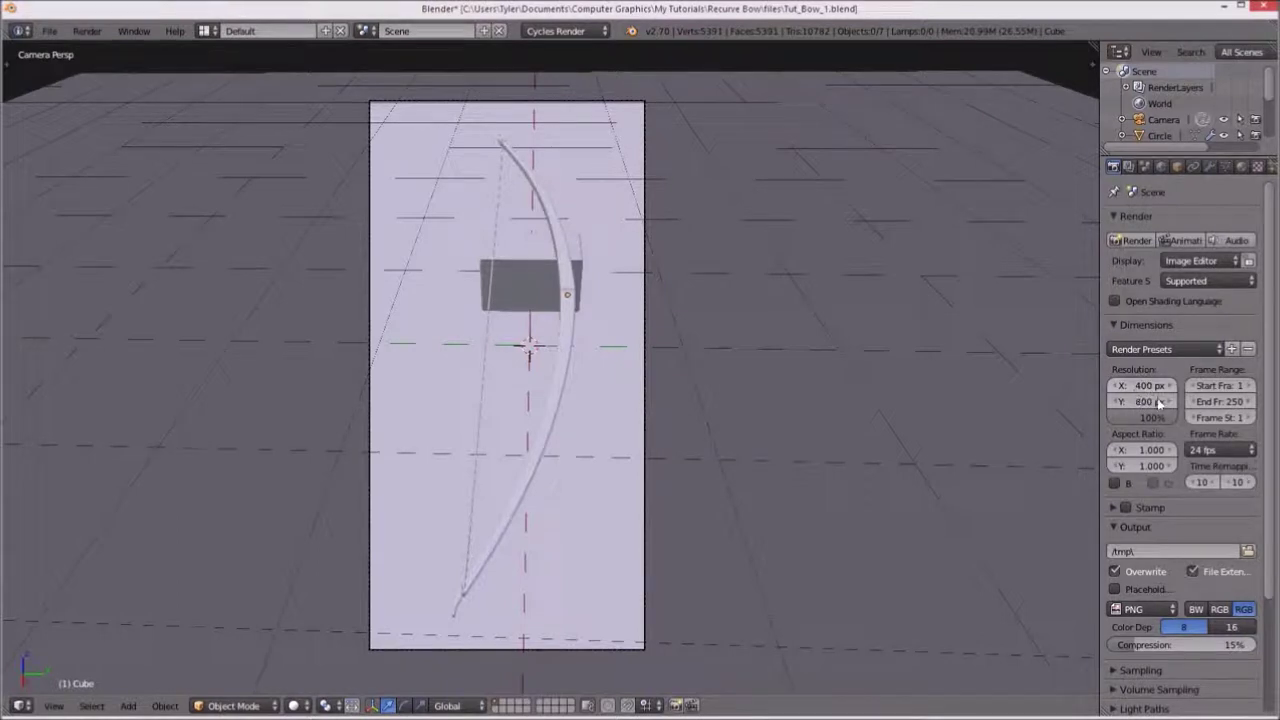
Confirm the render resolution width stays at 400 px.
{"action": "left_click", "coordinate": [1149, 386]}
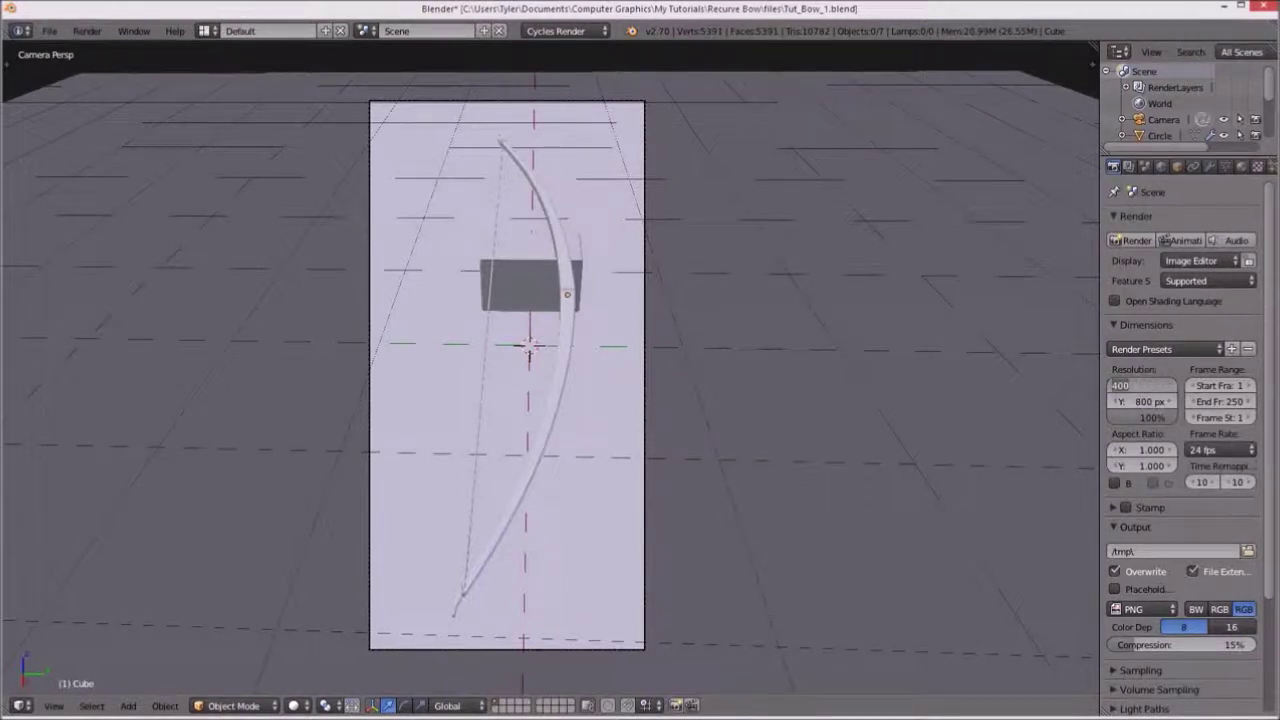
{"action": "key", "text": "Return"}
{"action": "scroll", "coordinate": [1183, 447], "scroll_direction": "down", "scroll_amount": 2}
{"action": "scroll", "coordinate": [1165, 500], "scroll_direction": "down", "scroll_amount": 2}
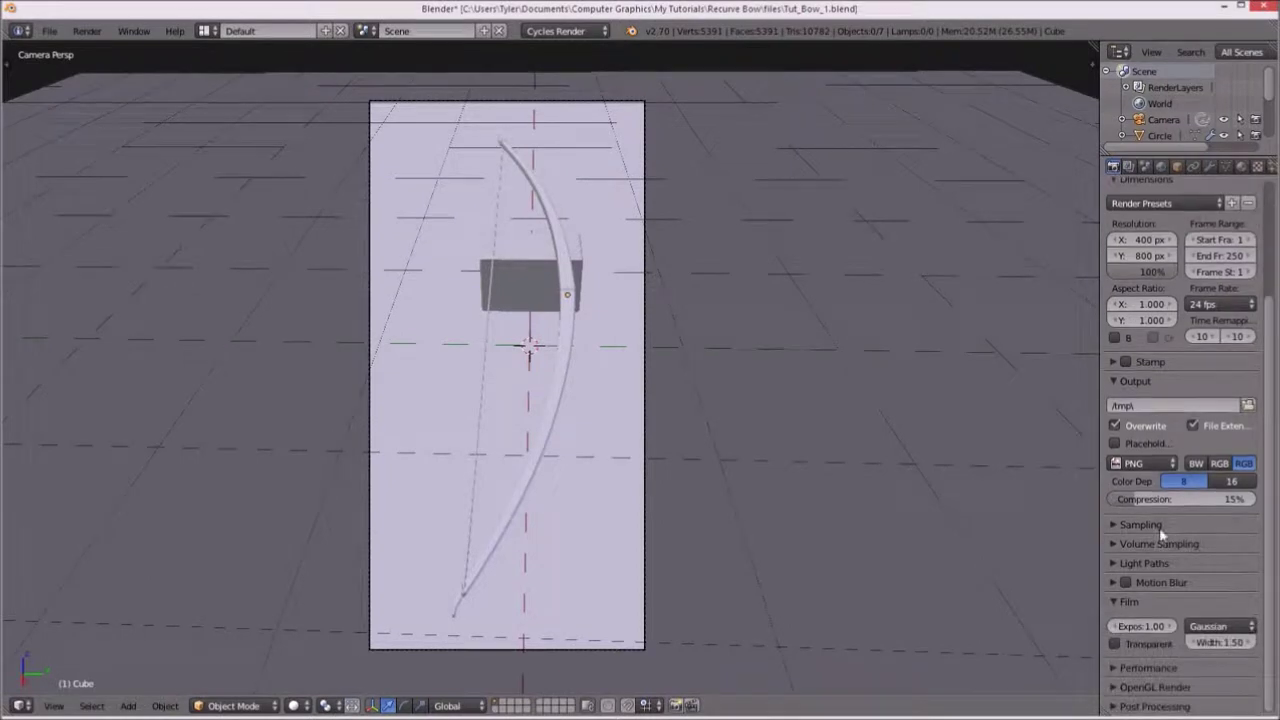
Expand Sampling and set final render samples to 100.
{"action": "left_click", "coordinate": [1137, 523]}
{"action": "scroll", "coordinate": [1180, 535], "scroll_direction": "down", "scroll_amount": 2}
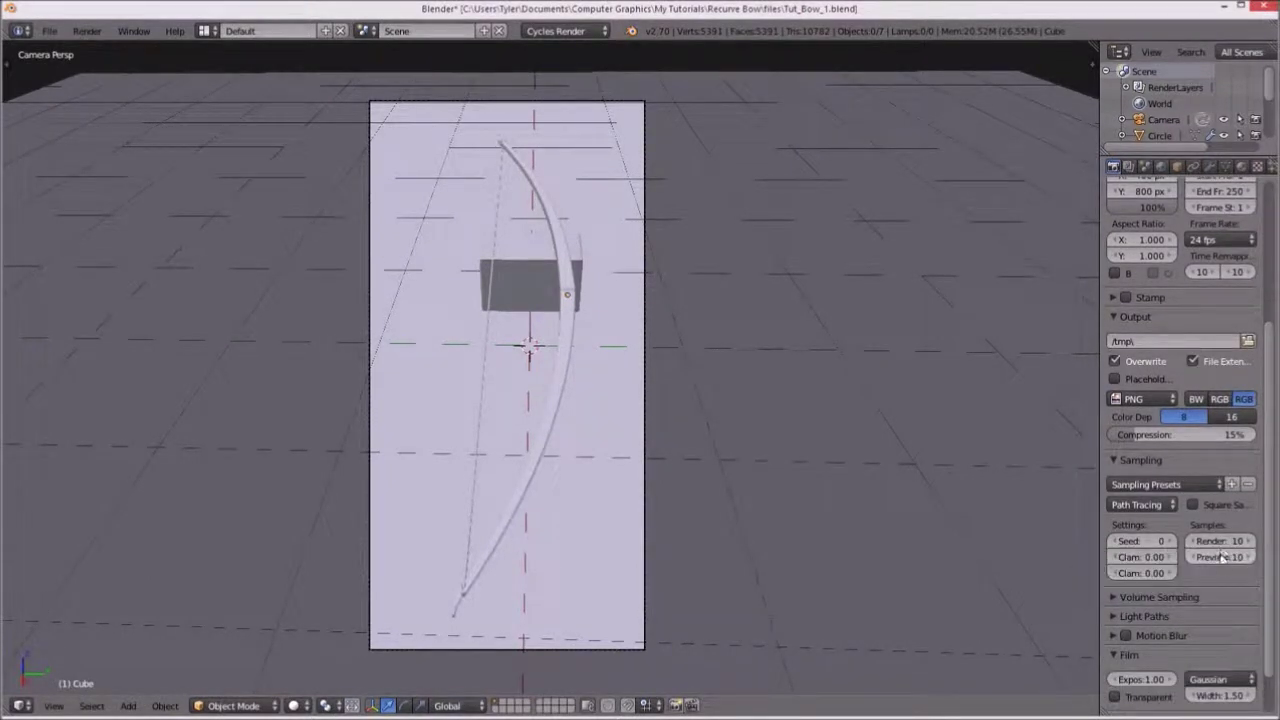
{"action": "left_click", "coordinate": [1222, 541]}
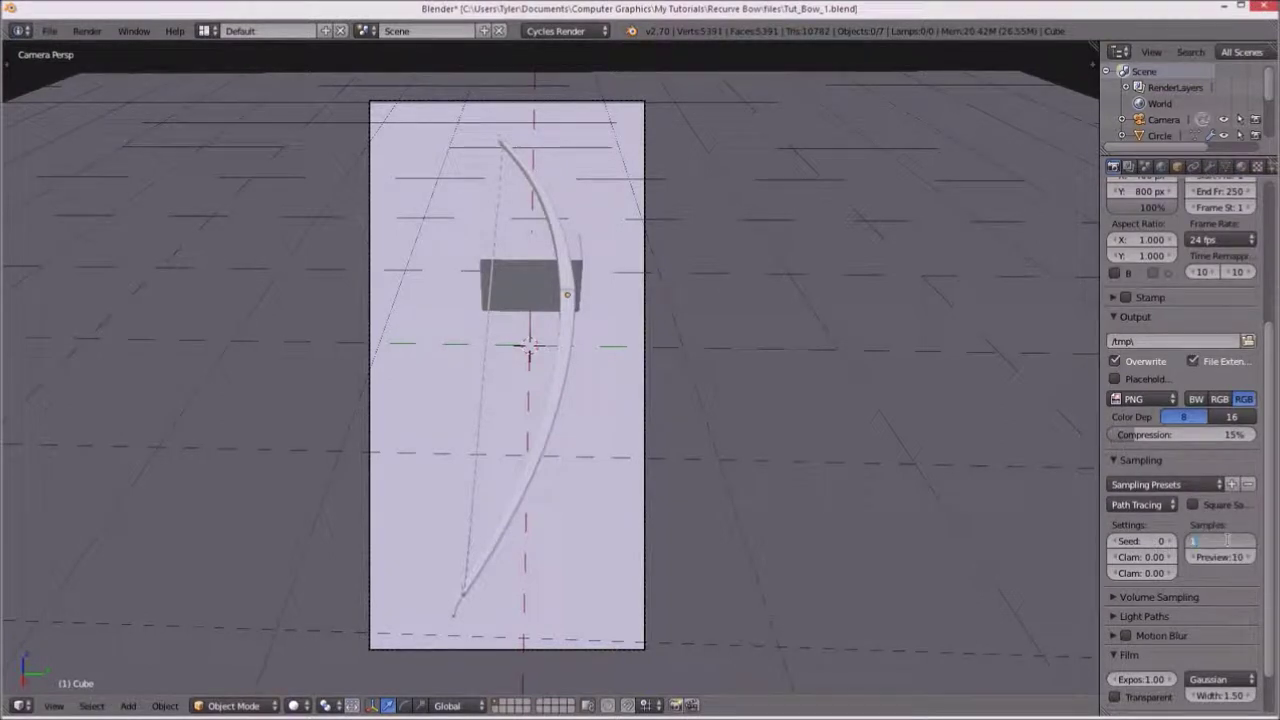
{"action": "type", "text": "Rende: 100"}
{"action": "key", "text": "Return"}
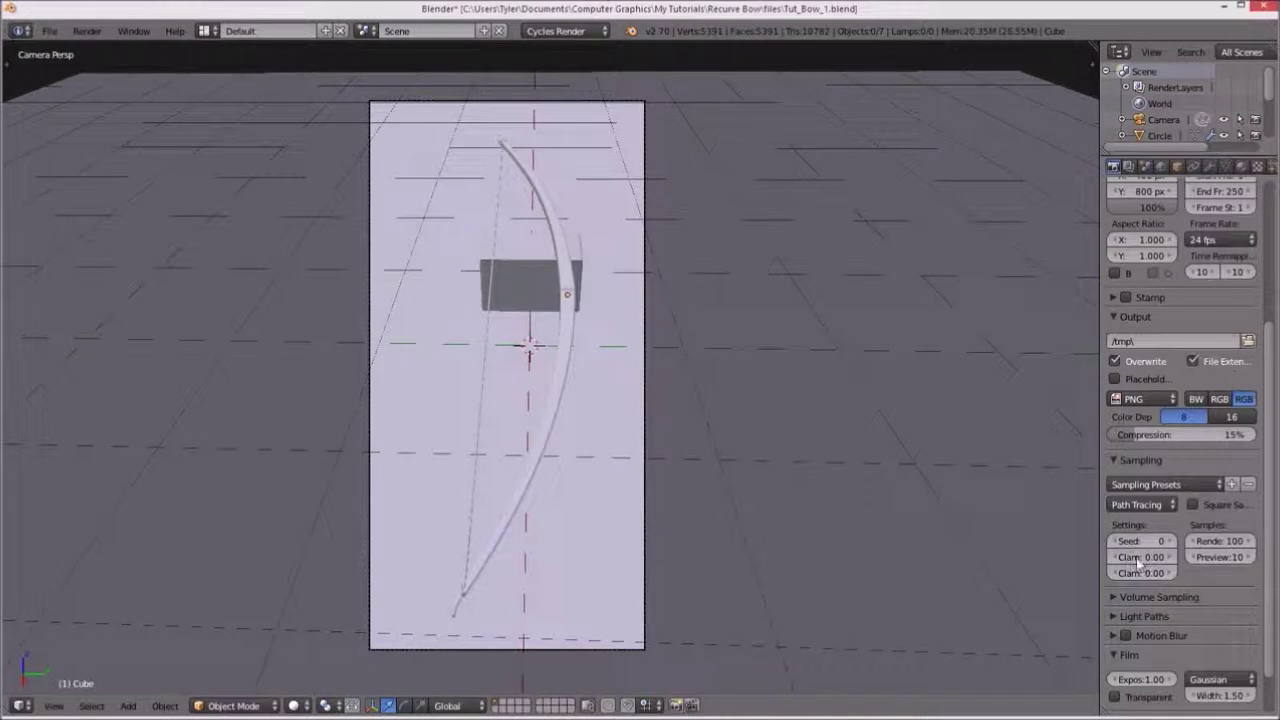
{"action": "scroll", "coordinate": [1041, 570], "scroll_direction": "down", "scroll_amount": 3}
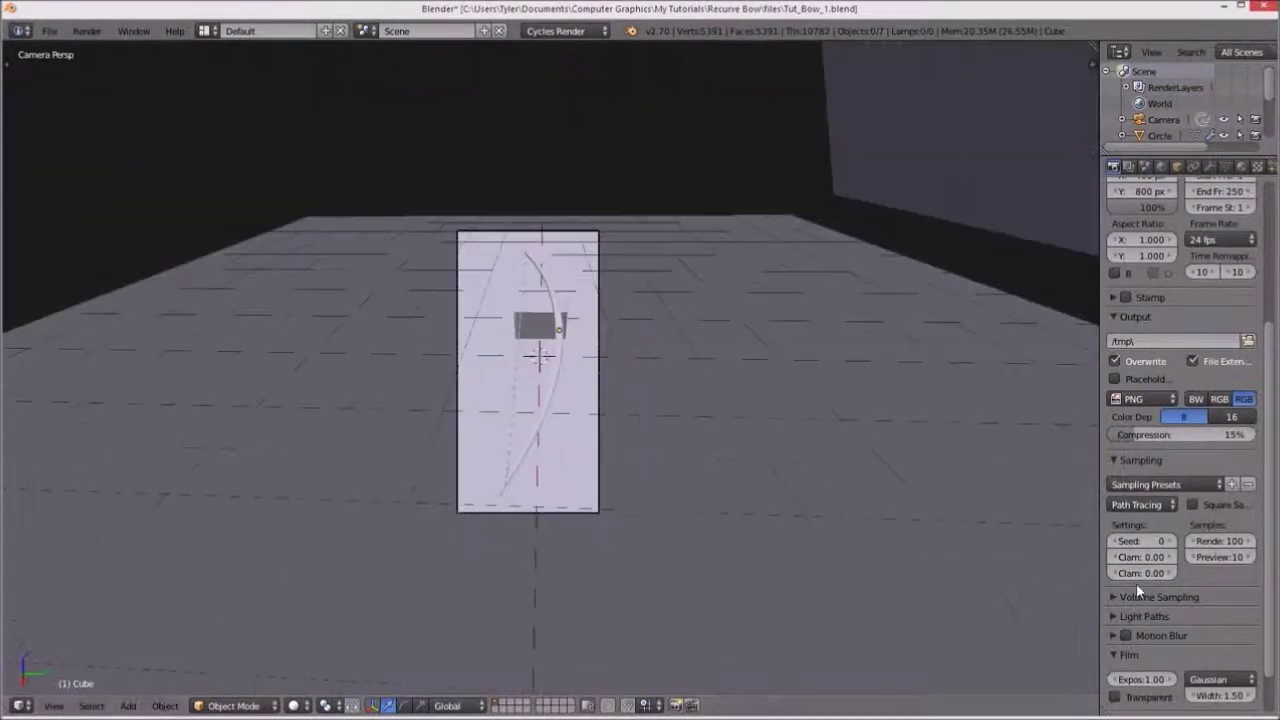
{"action": "scroll", "coordinate": [1136, 583], "scroll_direction": "down", "scroll_amount": 2}
{"action": "scroll", "coordinate": [825, 538], "scroll_direction": "up", "scroll_amount": 3}
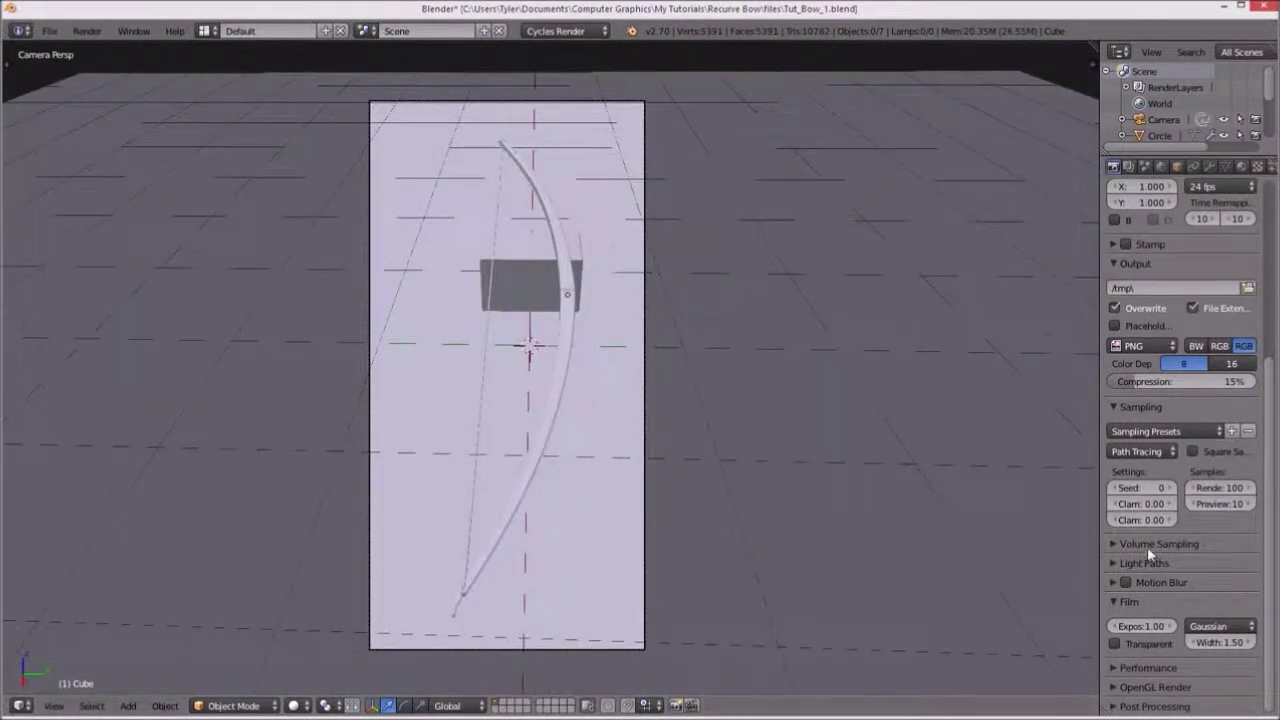
{"action": "scroll", "coordinate": [1147, 547], "scroll_direction": "up", "scroll_amount": 2}
{"action": "scroll", "coordinate": [1147, 547], "scroll_direction": "up", "scroll_amount": 3}
{"action": "scroll", "coordinate": [1147, 500], "scroll_direction": "up", "scroll_amount": 2}
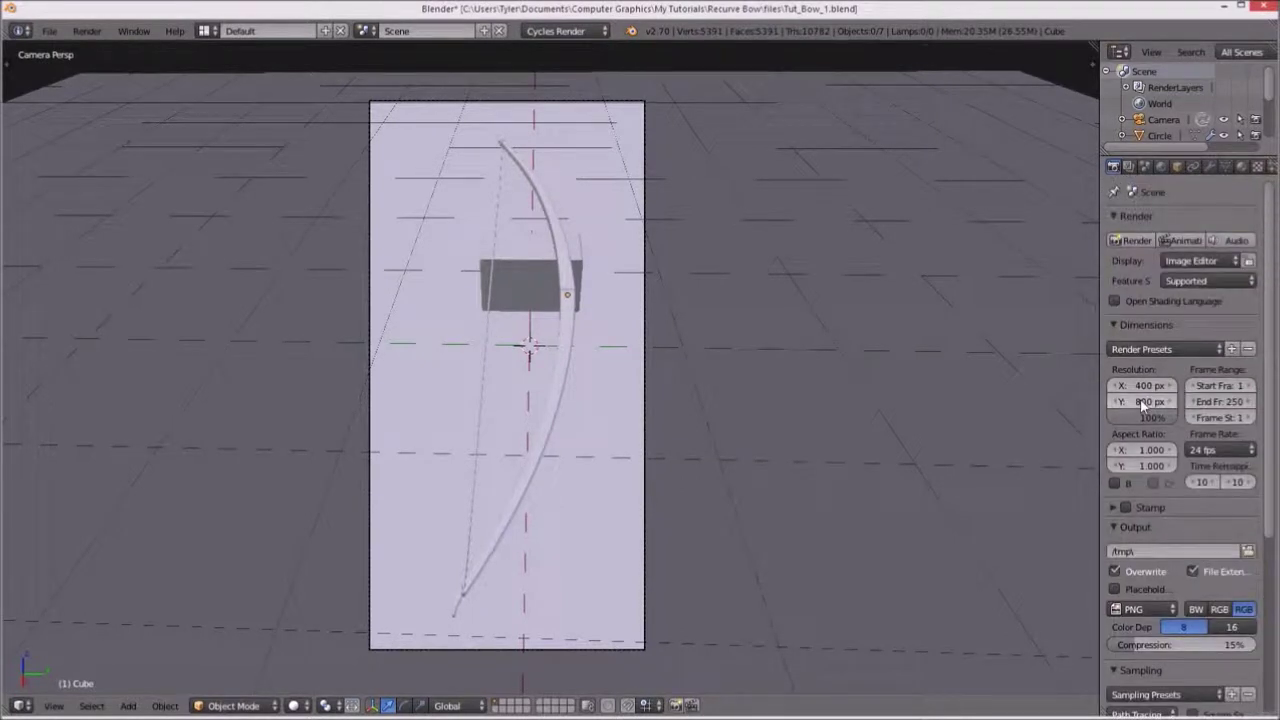
{"action": "scroll", "coordinate": [1160, 470], "scroll_direction": "down", "scroll_amount": 2}
{"action": "scroll", "coordinate": [1175, 520], "scroll_direction": "down", "scroll_amount": 2}
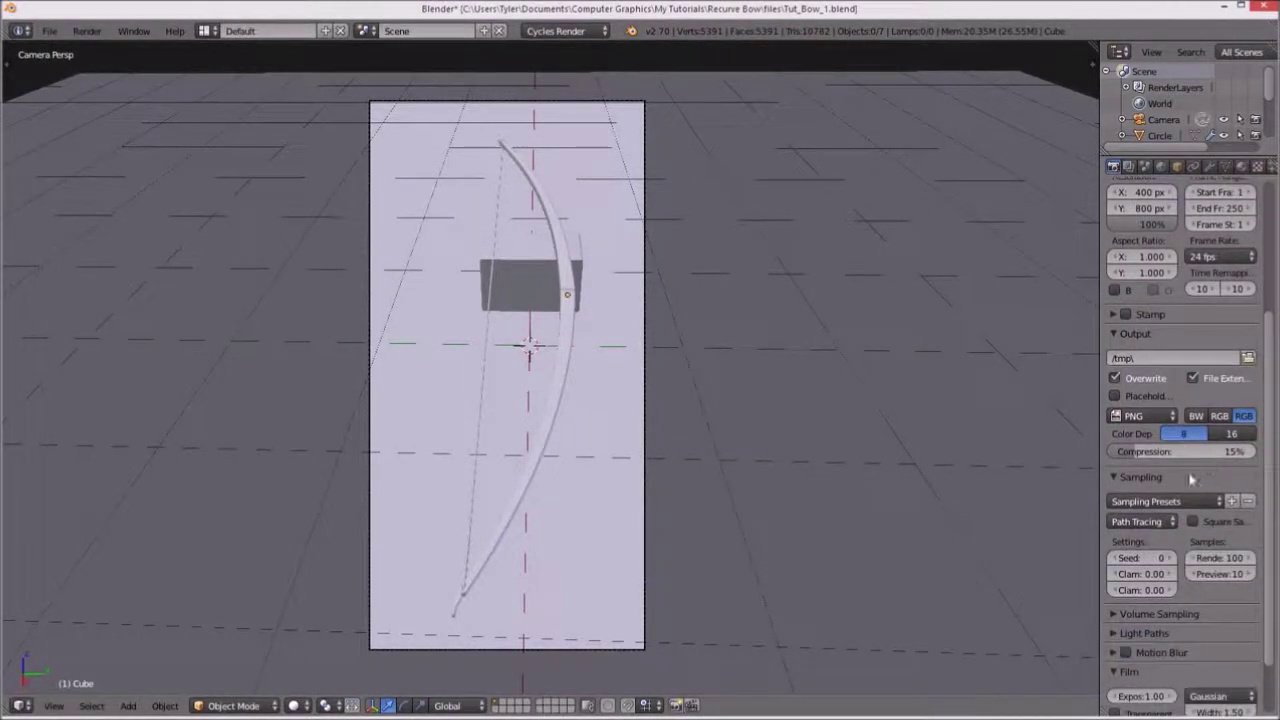
{"action": "scroll", "coordinate": [1190, 566], "scroll_direction": "down", "scroll_amount": 3}
Enable No Caustics in the Light Paths settings.
{"action": "left_click", "coordinate": [1150, 567]}
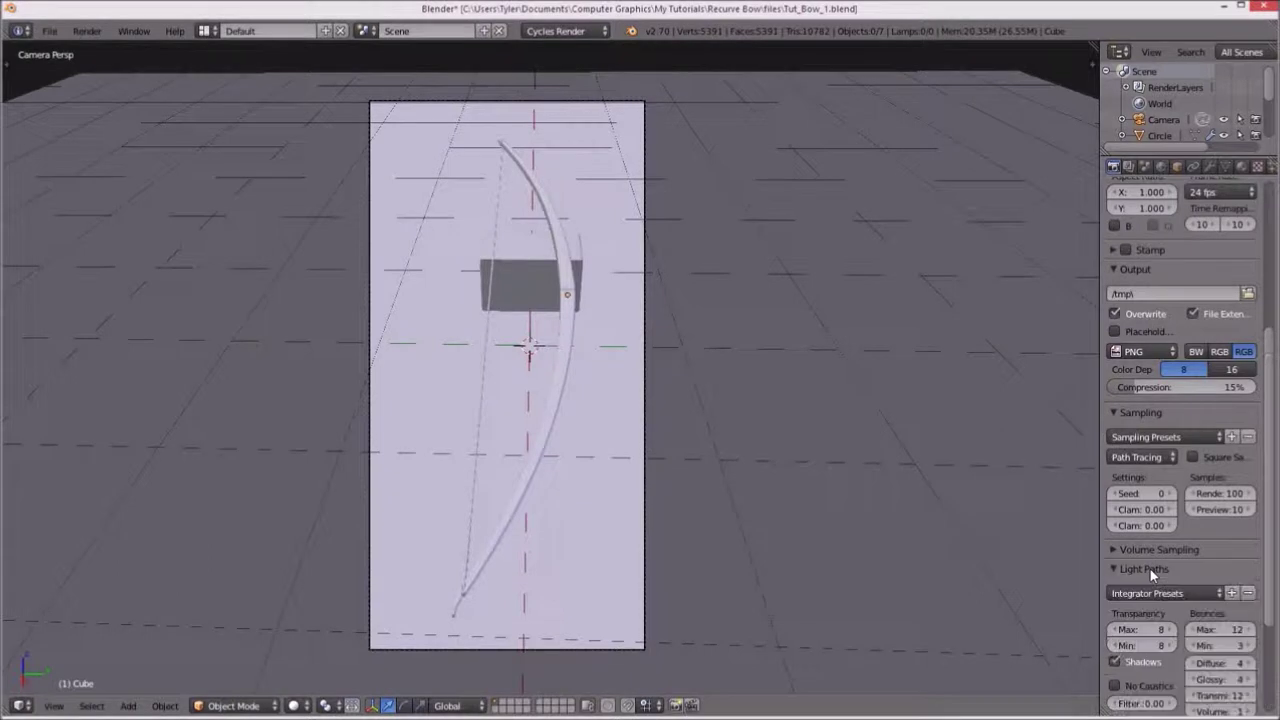
{"action": "scroll", "coordinate": [1150, 569], "scroll_direction": "down", "scroll_amount": 3}
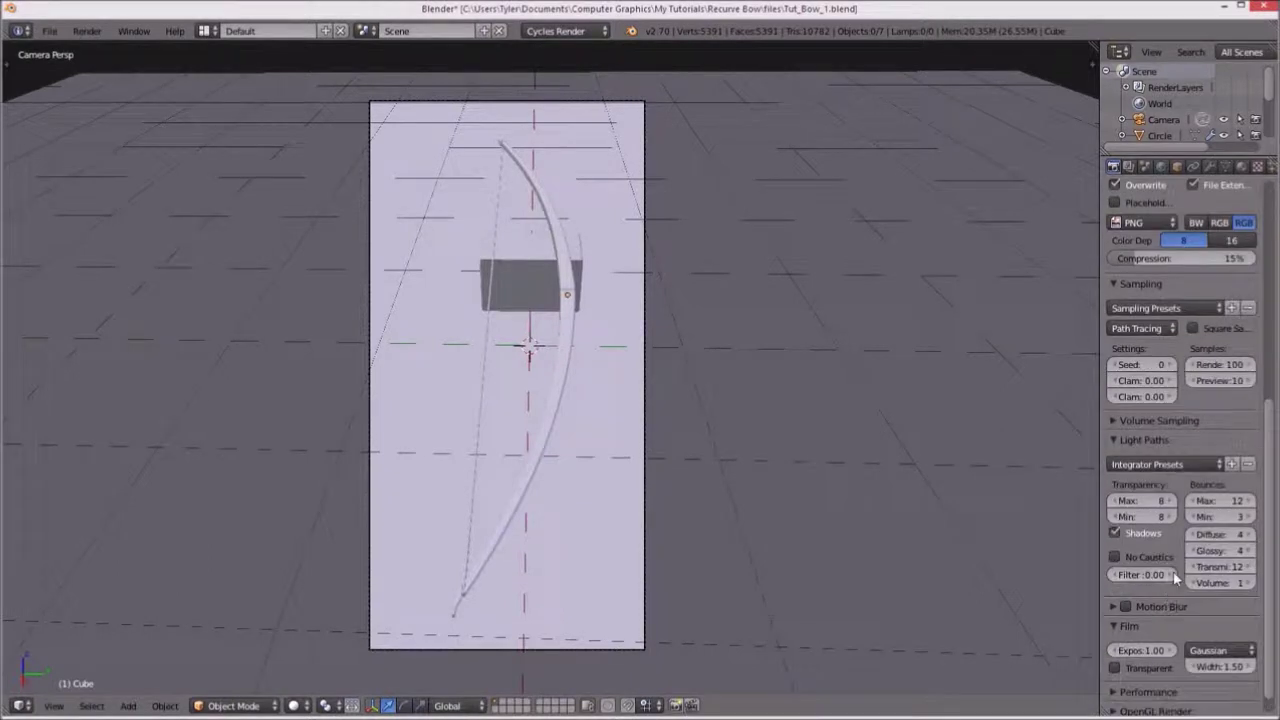
{"action": "left_click", "coordinate": [1113, 556]}
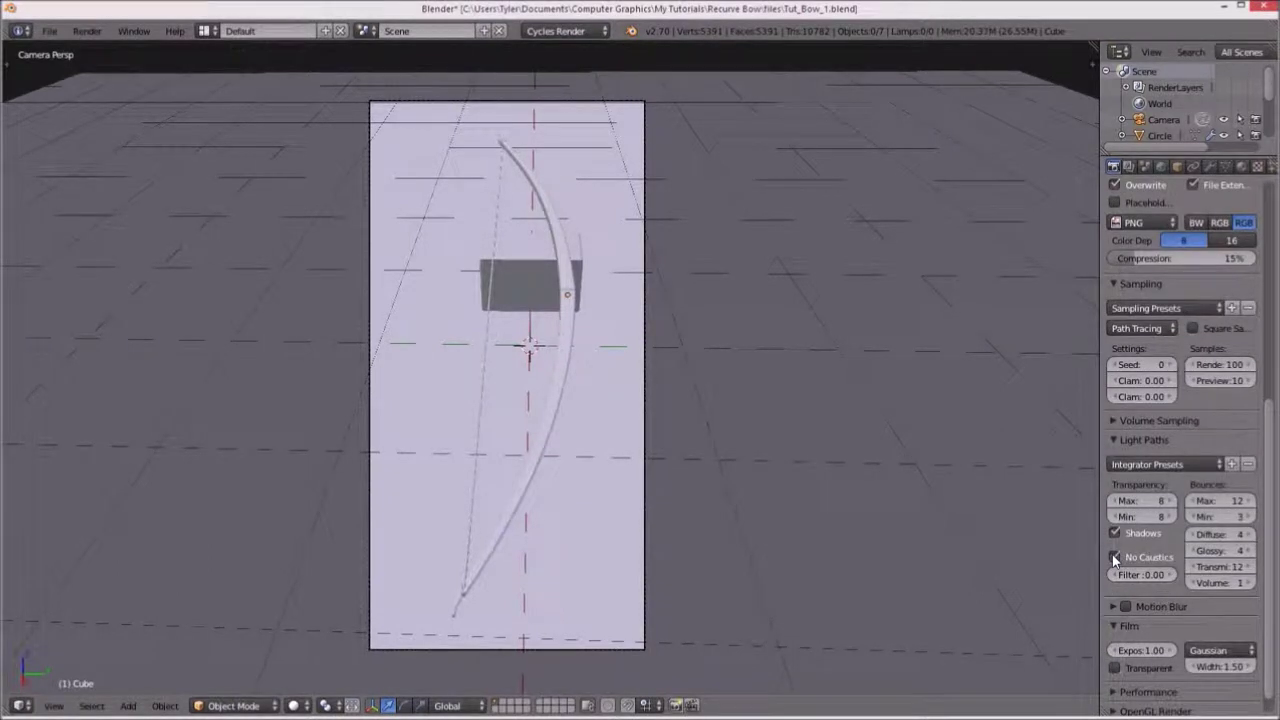
{"action": "left_click", "coordinate": [1129, 443]}
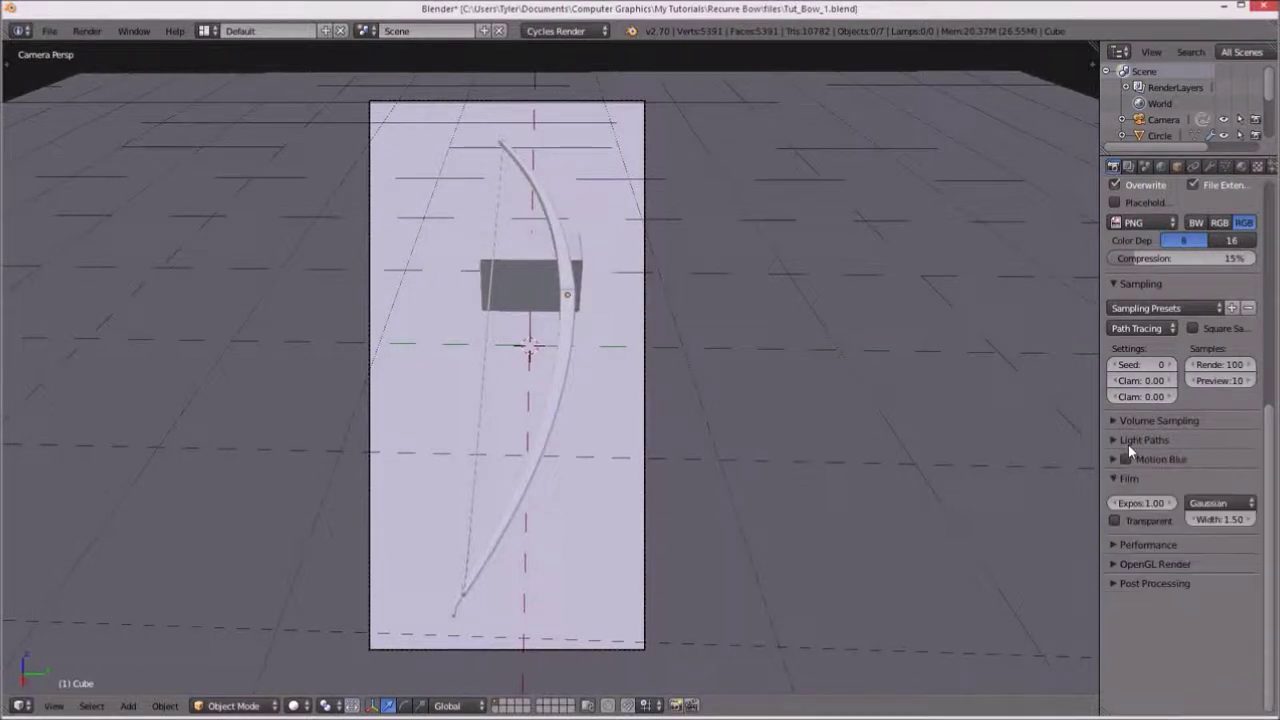
Set the Performance render tiles to 250 by 250.
{"action": "left_click", "coordinate": [1149, 545]}
{"action": "scroll", "coordinate": [1150, 555], "scroll_direction": "down", "scroll_amount": 1}
{"action": "left_click", "coordinate": [1147, 615]}
{"action": "type", "text": "250"}
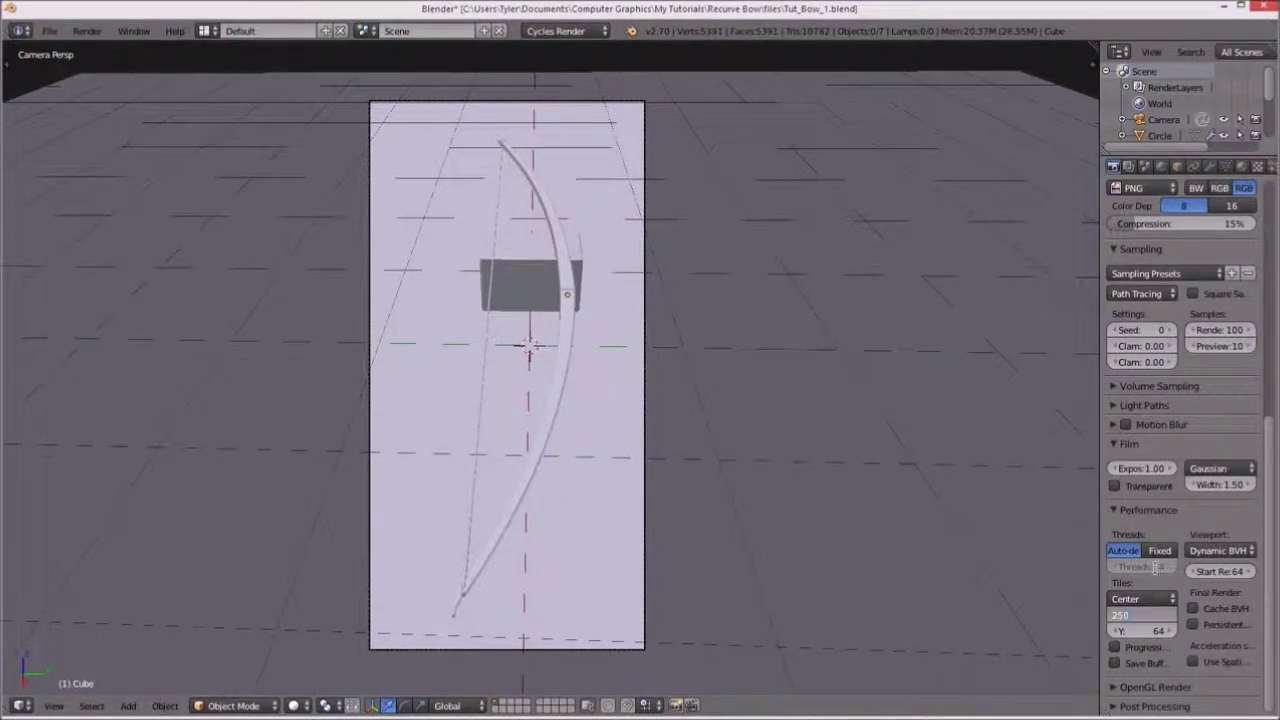
{"action": "key", "text": "Tab"}
{"action": "type", "text": "250"}
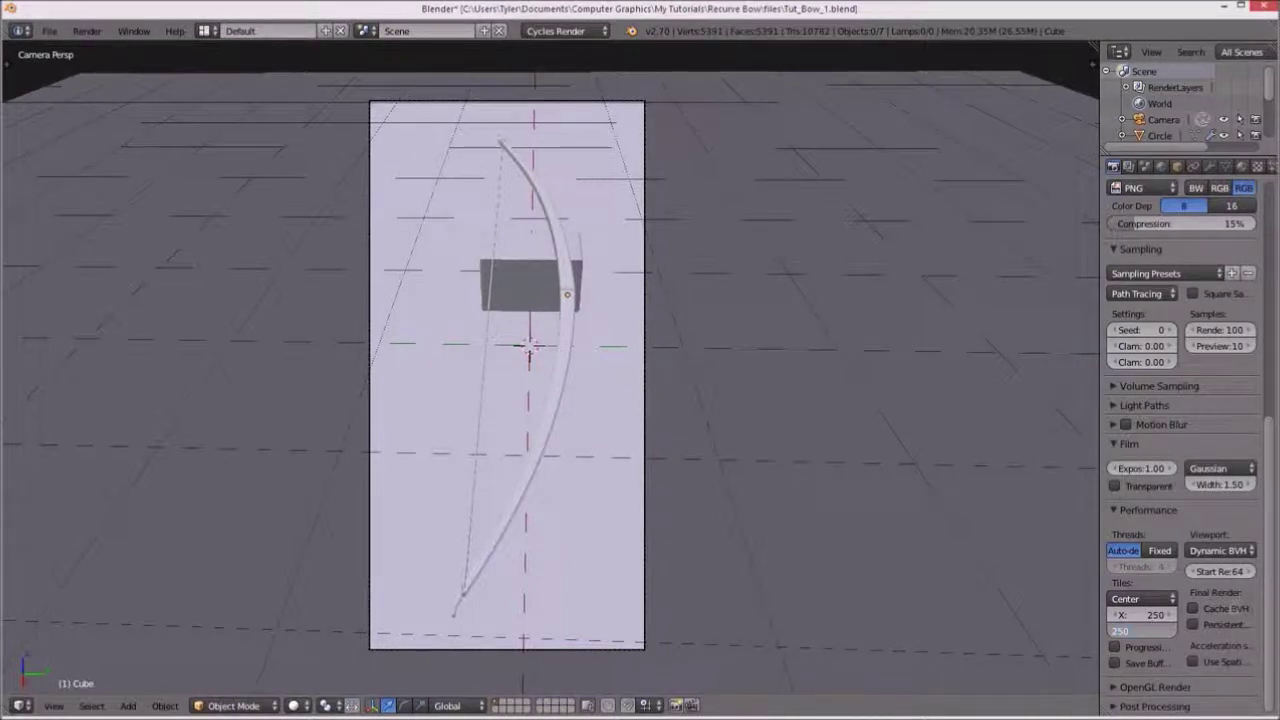
{"action": "key", "text": "Return"}
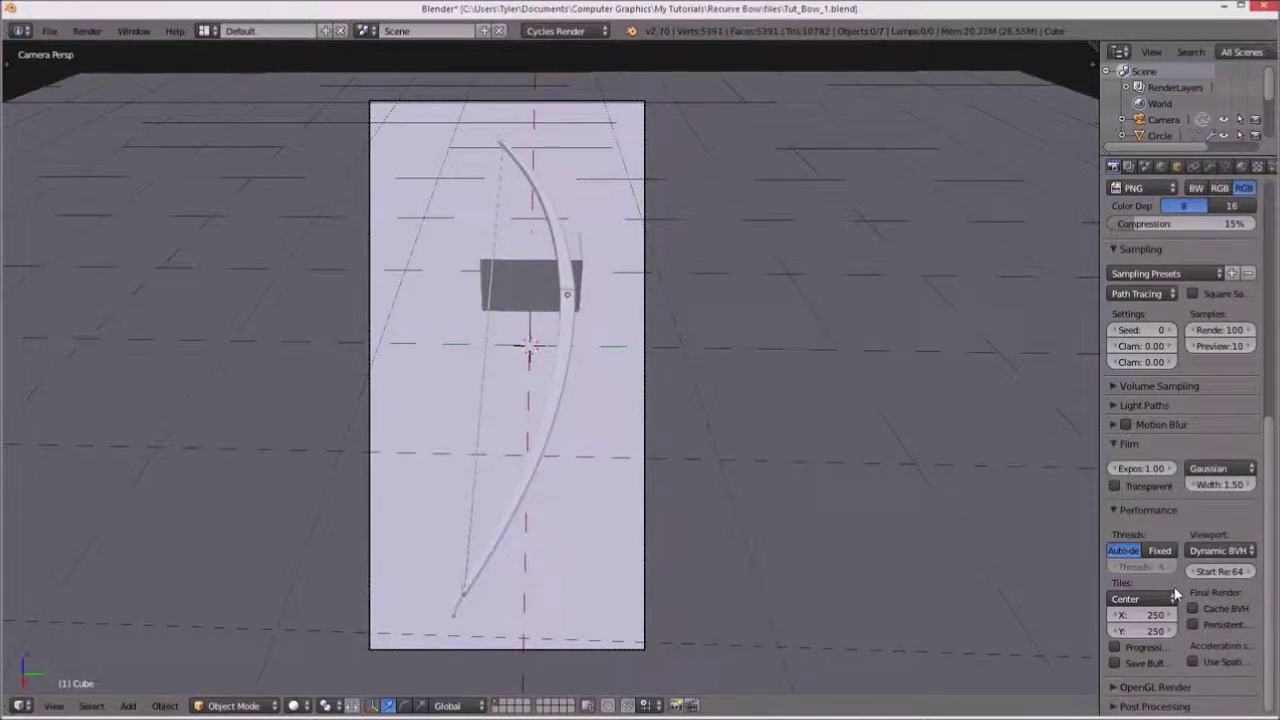
Start the final Cycles render.
{"action": "scroll", "coordinate": [1178, 575], "scroll_direction": "up", "scroll_amount": 3}
{"action": "scroll", "coordinate": [1185, 520], "scroll_direction": "up", "scroll_amount": 3}
{"action": "scroll", "coordinate": [1190, 470], "scroll_direction": "up", "scroll_amount": 2}
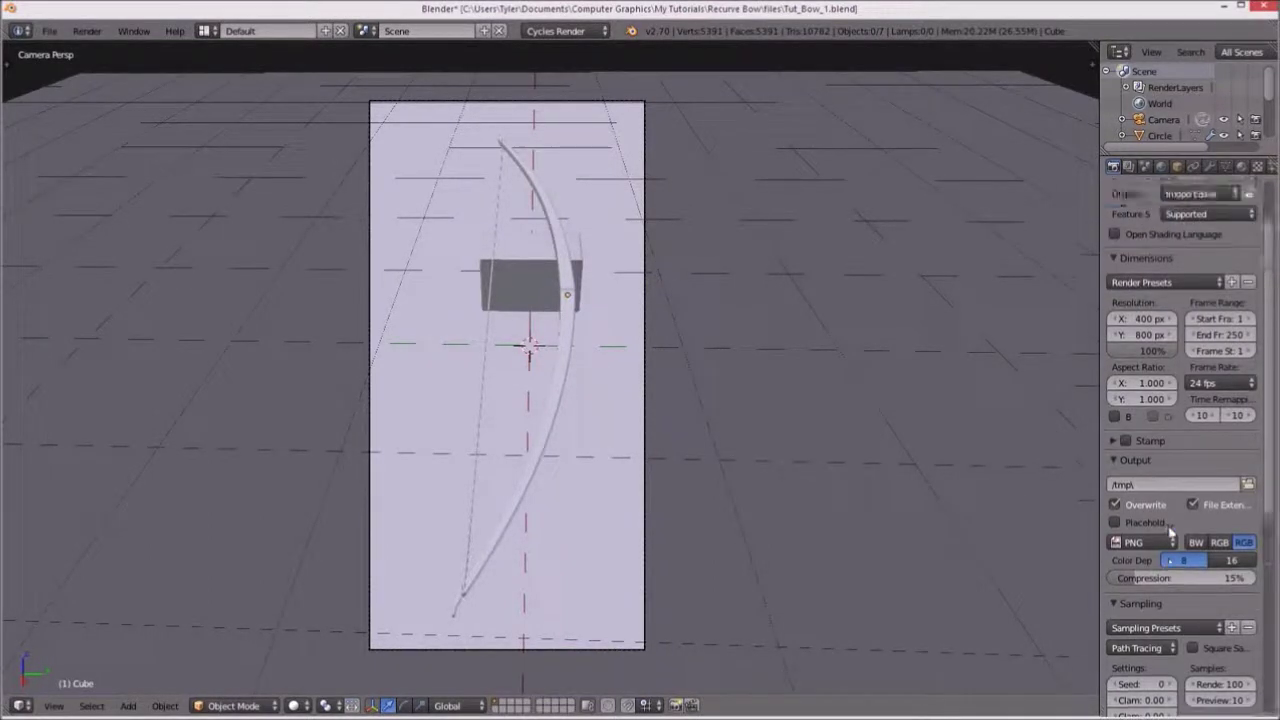
{"action": "scroll", "coordinate": [1196, 430], "scroll_direction": "up", "scroll_amount": 2}
{"action": "scroll", "coordinate": [1180, 340], "scroll_direction": "up", "scroll_amount": 1}
{"action": "left_click", "coordinate": [1137, 247]}
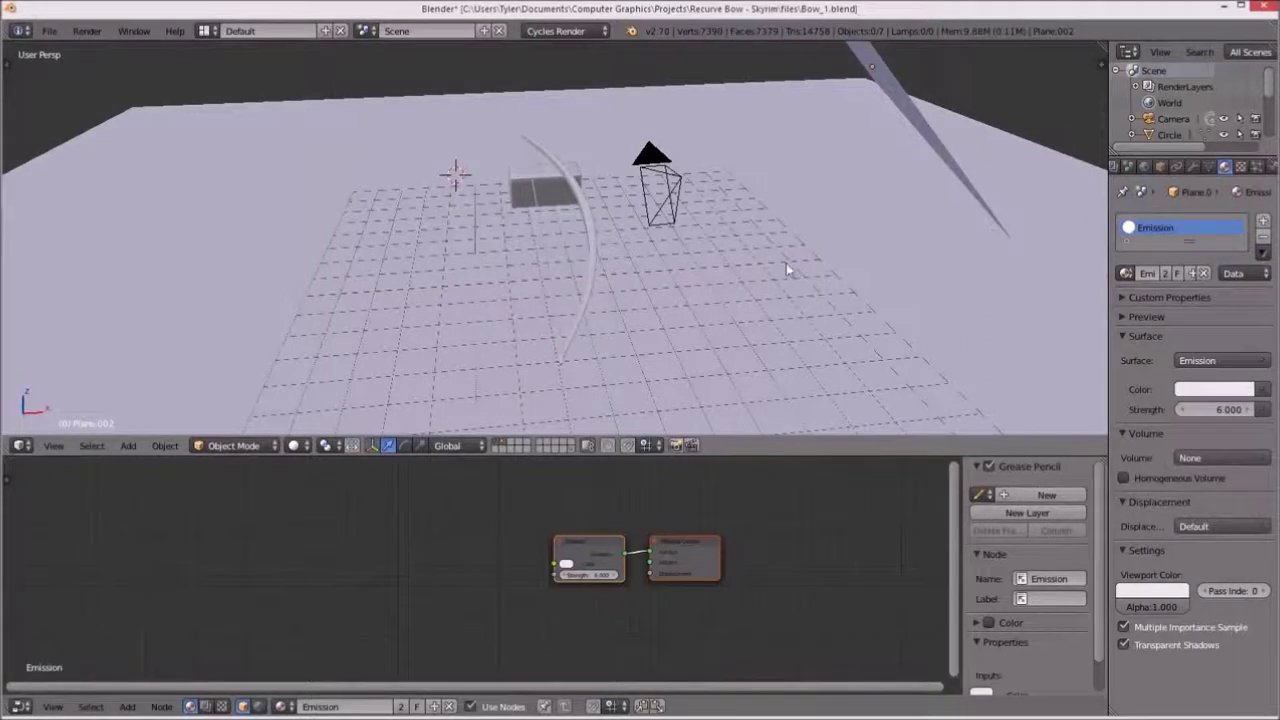
Orbit around the bow, dark block and emission plane from several angles.
{"action": "middle_click_drag", "start_coordinate": [786, 264], "coordinate": [678, 274]}
{"action": "mouse_move", "coordinate": [780, 268]}
{"action": "middle_mouse_down"}
{"action": "mouse_move", "coordinate": [620, 280]}
{"action": "mouse_move", "coordinate": [700, 271]}
{"action": "mouse_move", "coordinate": [740, 248]}
{"action": "mouse_move", "coordinate": [578, 241]}
{"action": "middle_mouse_up"}
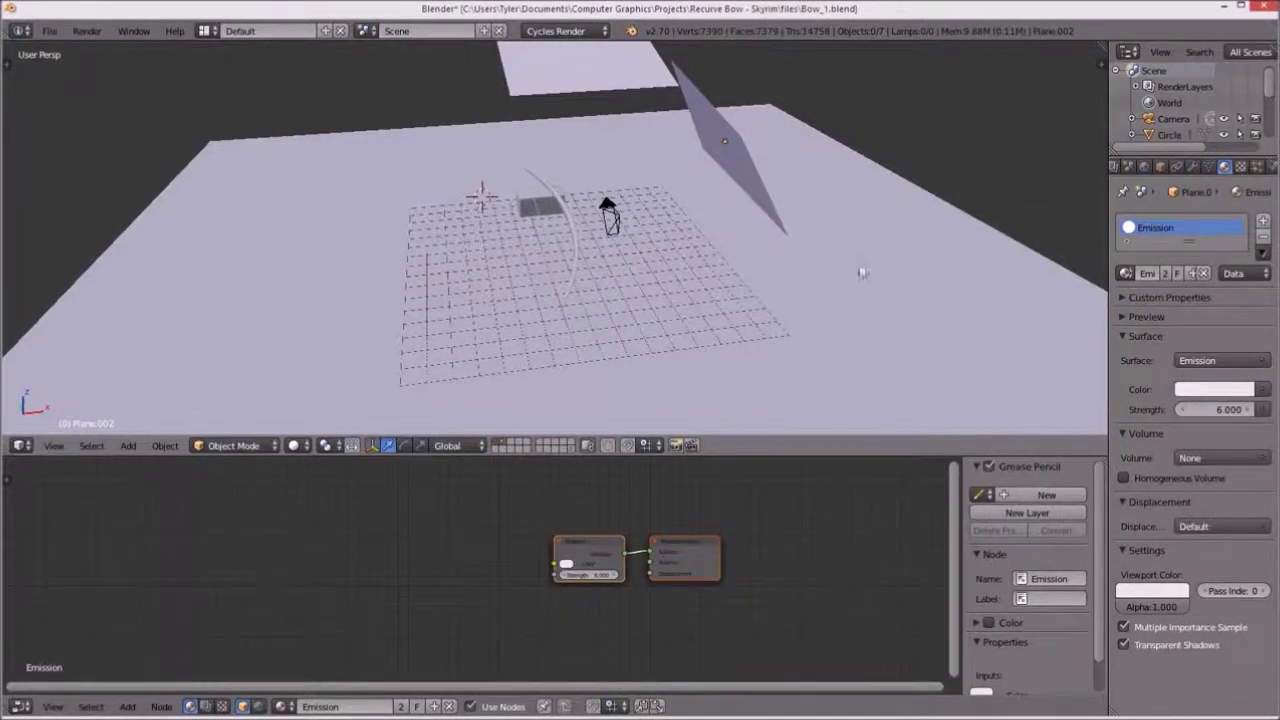
{"action": "mouse_move", "coordinate": [843, 272]}
{"action": "middle_mouse_down"}
{"action": "mouse_move", "coordinate": [606, 286]}
{"action": "mouse_move", "coordinate": [660, 190]}
{"action": "mouse_move", "coordinate": [586, 311]}
{"action": "mouse_move", "coordinate": [545, 242]}
{"action": "mouse_move", "coordinate": [578, 230]}
{"action": "mouse_move", "coordinate": [622, 238]}
{"action": "mouse_move", "coordinate": [564, 277]}
{"action": "middle_mouse_up"}
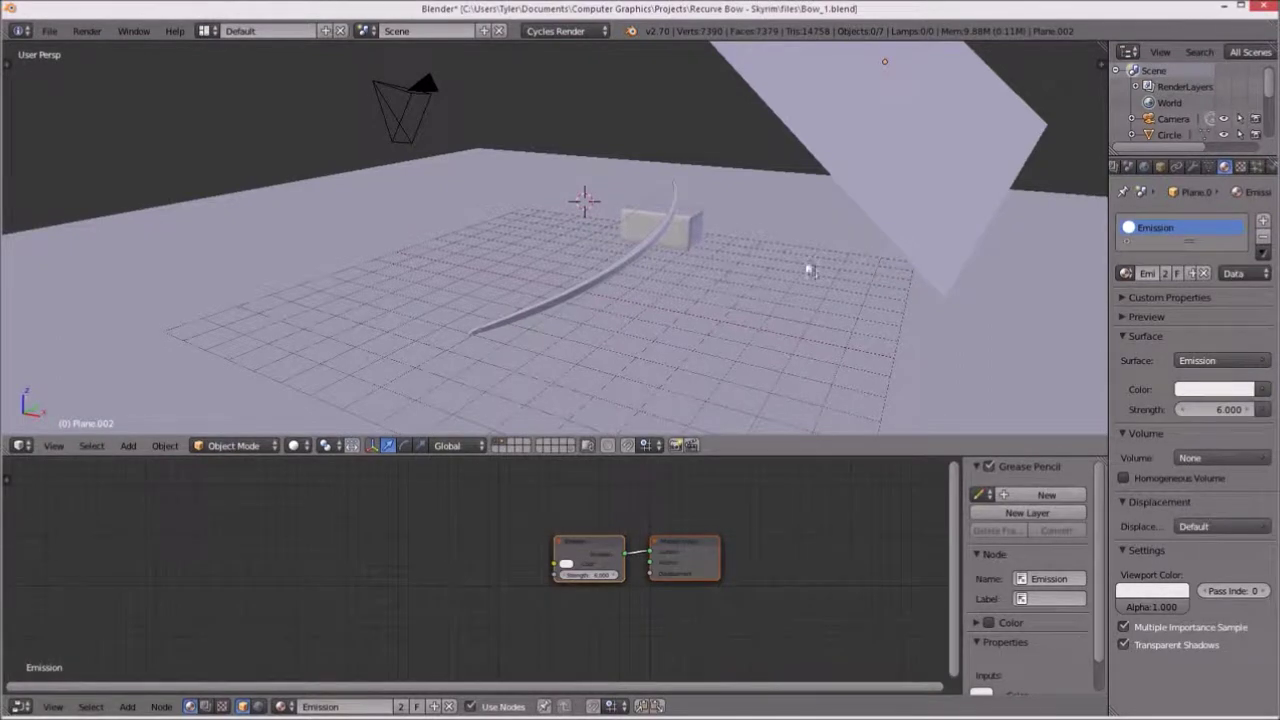
{"action": "mouse_move", "coordinate": [611, 220]}
{"action": "middle_mouse_down"}
{"action": "mouse_move", "coordinate": [634, 251]}
{"action": "mouse_move", "coordinate": [675, 256]}
{"action": "mouse_move", "coordinate": [571, 260]}
{"action": "mouse_move", "coordinate": [669, 246]}
{"action": "mouse_move", "coordinate": [568, 262]}
{"action": "mouse_move", "coordinate": [640, 257]}
{"action": "mouse_move", "coordinate": [601, 268]}
{"action": "mouse_move", "coordinate": [589, 234]}
{"action": "mouse_move", "coordinate": [457, 243]}
{"action": "mouse_move", "coordinate": [571, 237]}
{"action": "mouse_move", "coordinate": [591, 263]}
{"action": "mouse_move", "coordinate": [562, 263]}
{"action": "mouse_move", "coordinate": [674, 263]}
{"action": "mouse_move", "coordinate": [731, 291]}
{"action": "mouse_move", "coordinate": [754, 274]}
{"action": "mouse_move", "coordinate": [571, 294]}
{"action": "mouse_move", "coordinate": [623, 289]}
{"action": "mouse_move", "coordinate": [571, 309]}
{"action": "mouse_move", "coordinate": [640, 330]}
{"action": "middle_mouse_up"}
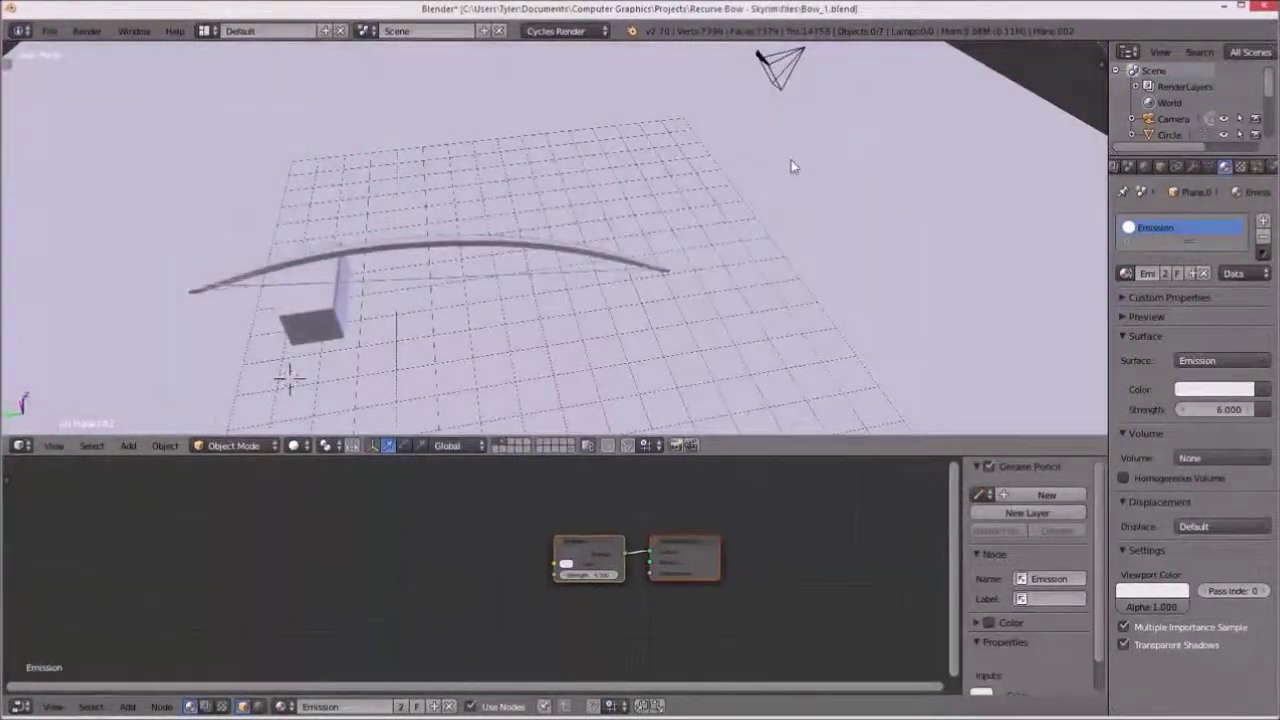